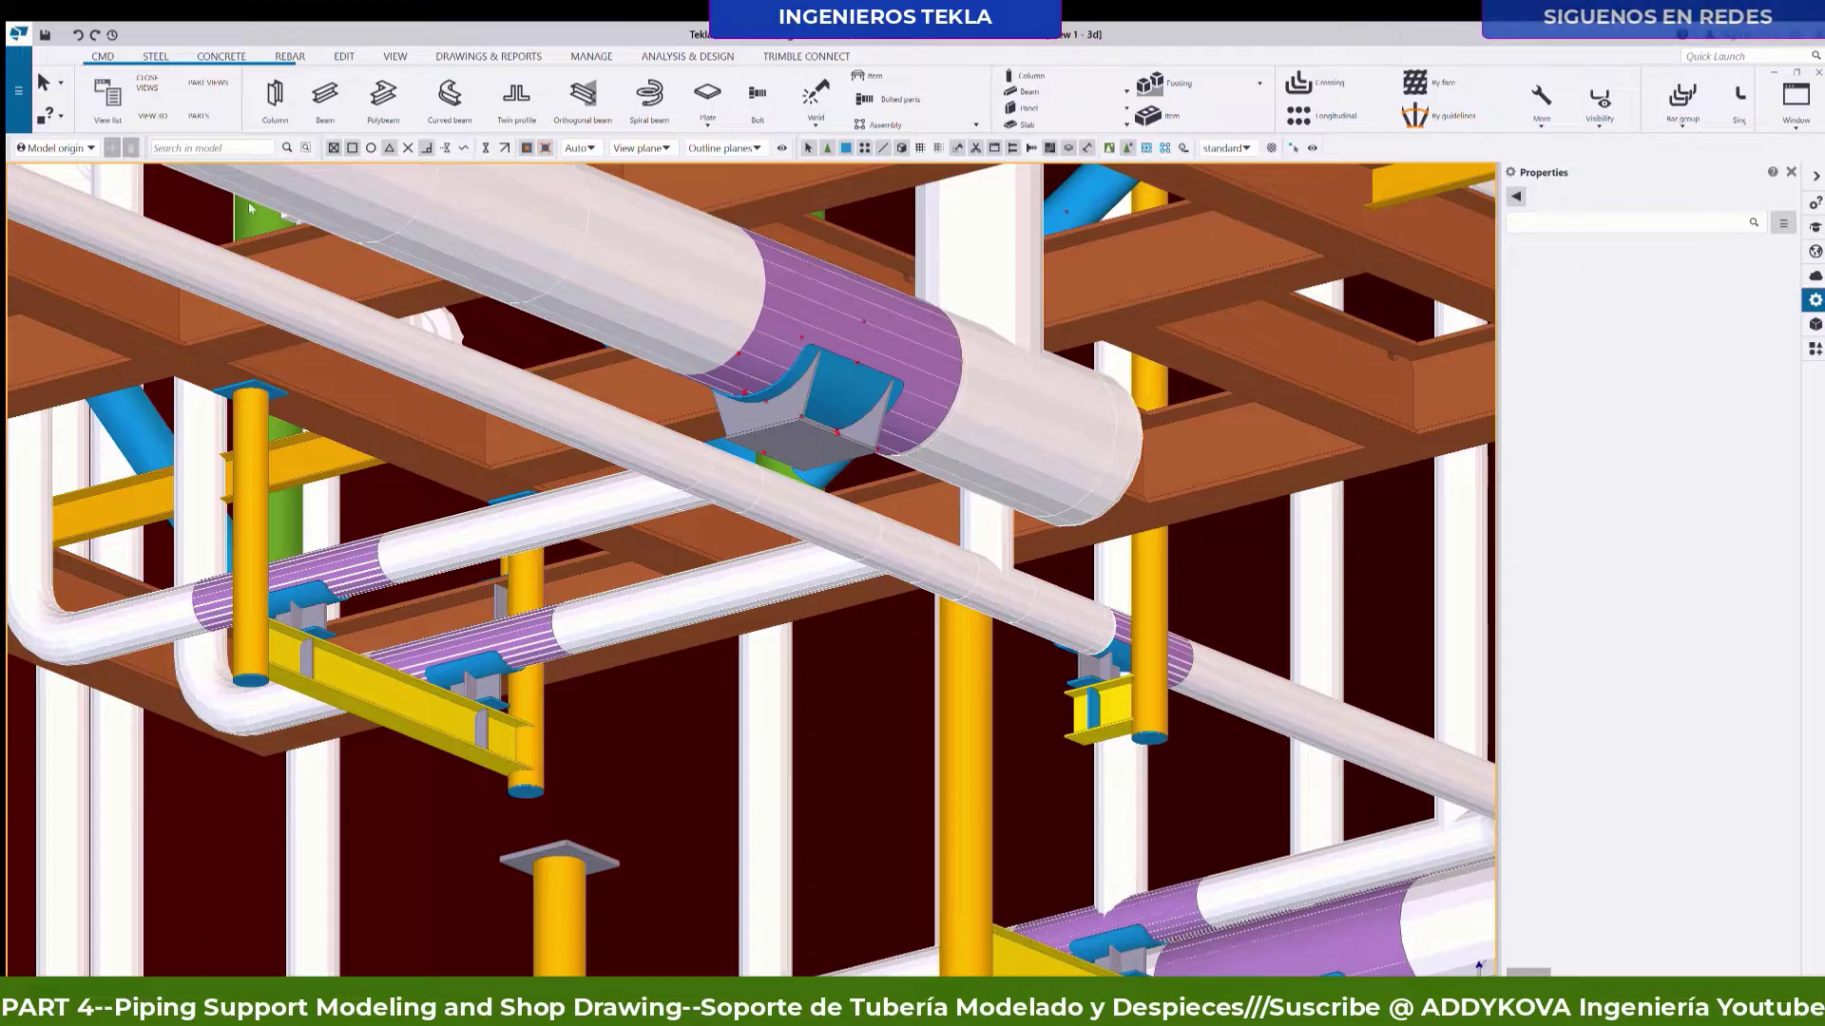
# Enable point selection and select the points around the purple sleeve, viewing along it.
pyautogui.scroll(2, 663, 226)
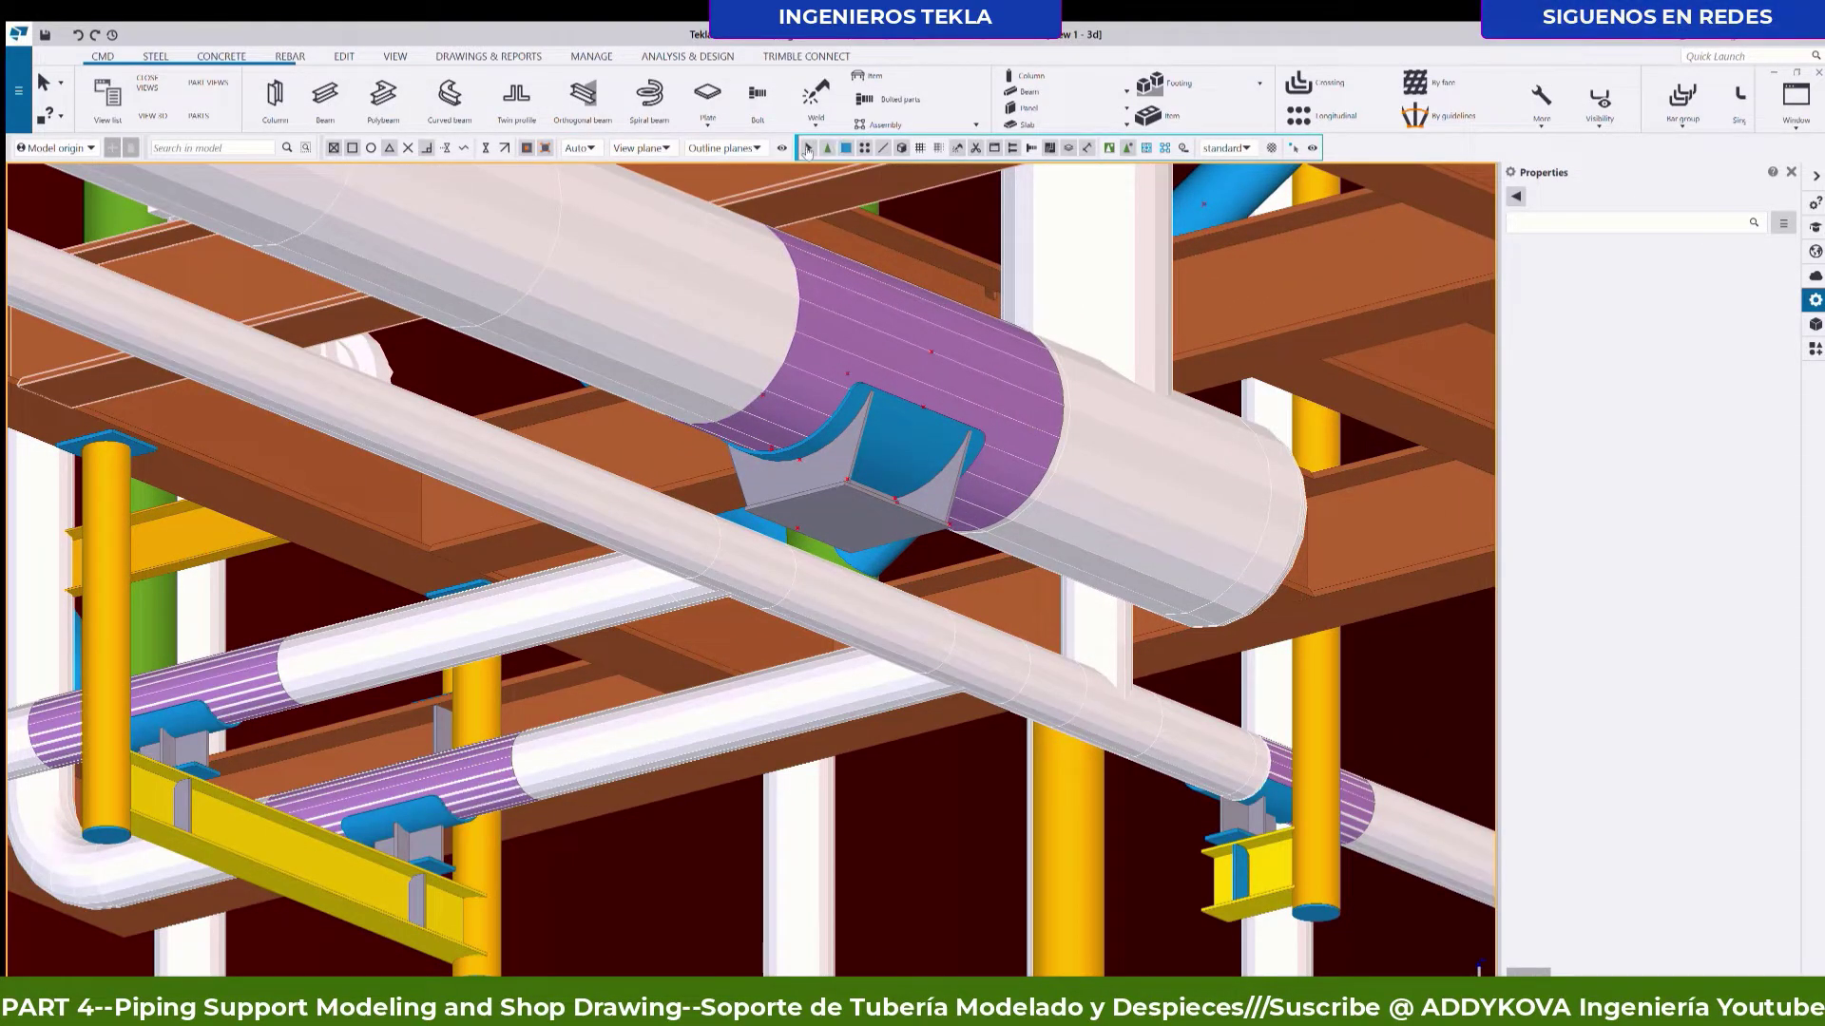
pyautogui.click(866, 145)
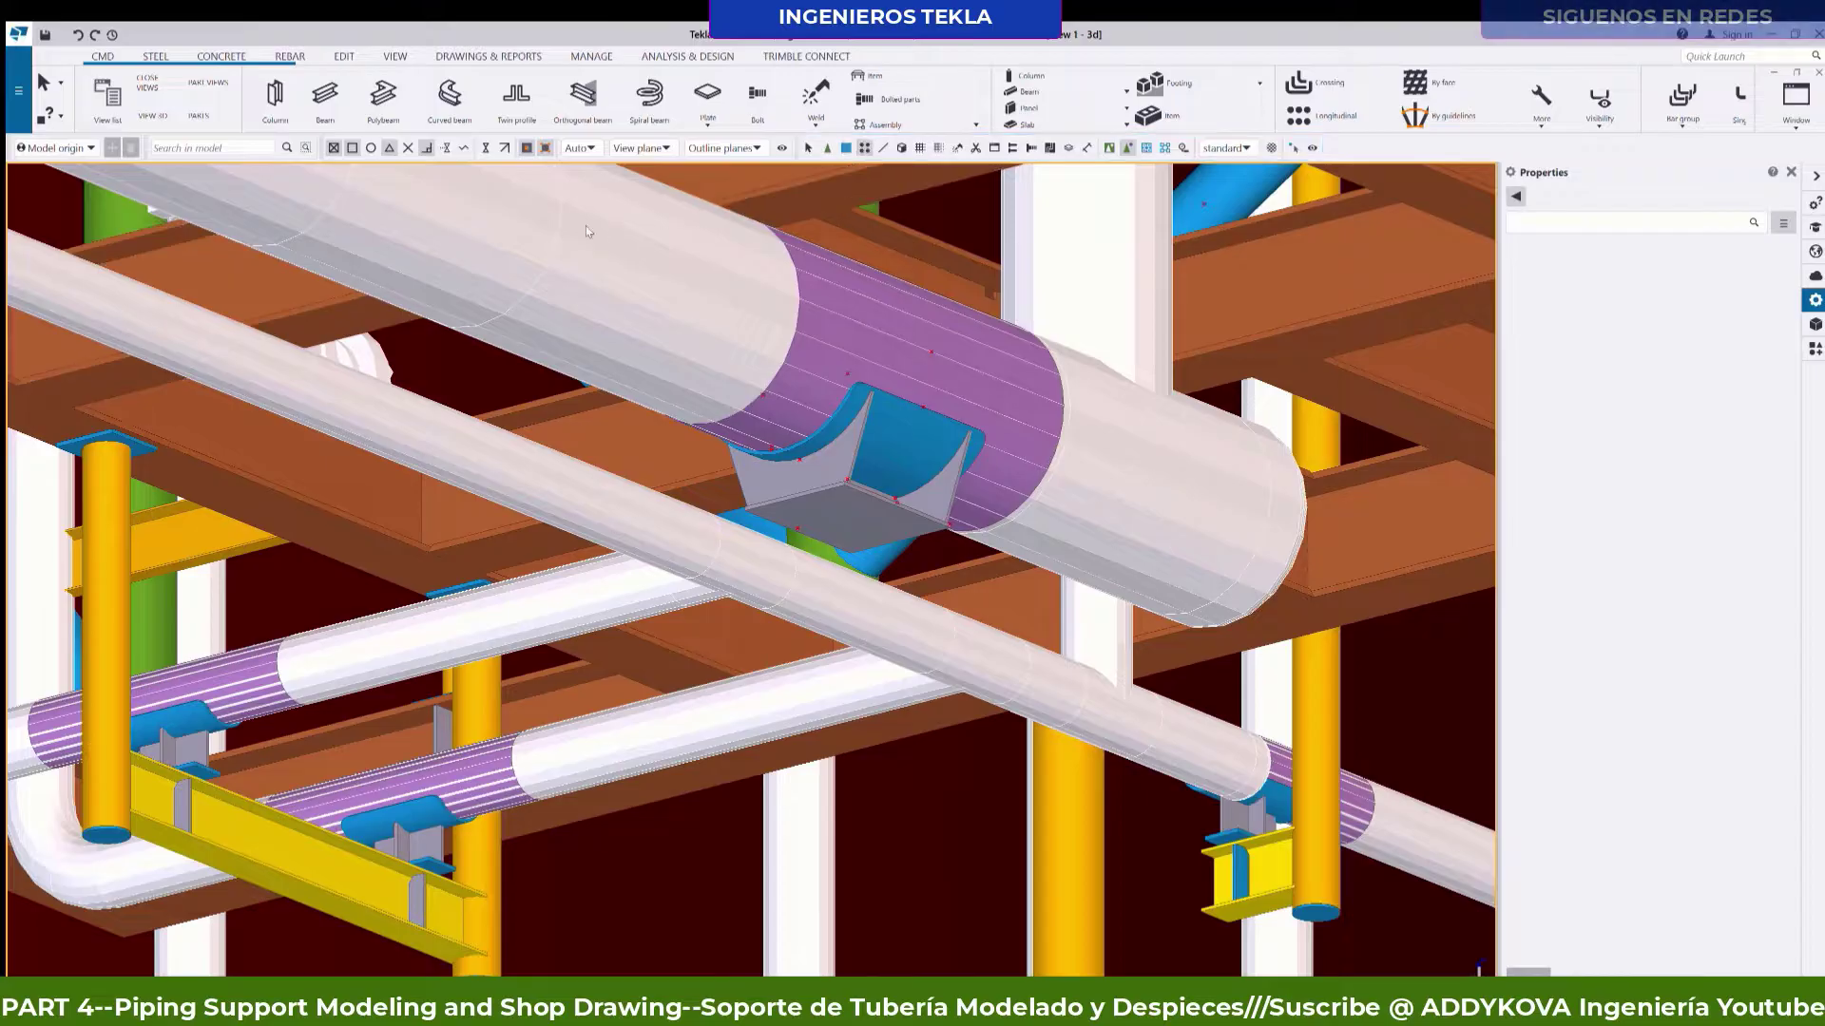
pyautogui.moveTo(1112, 657); pyautogui.dragTo(1104, 658)
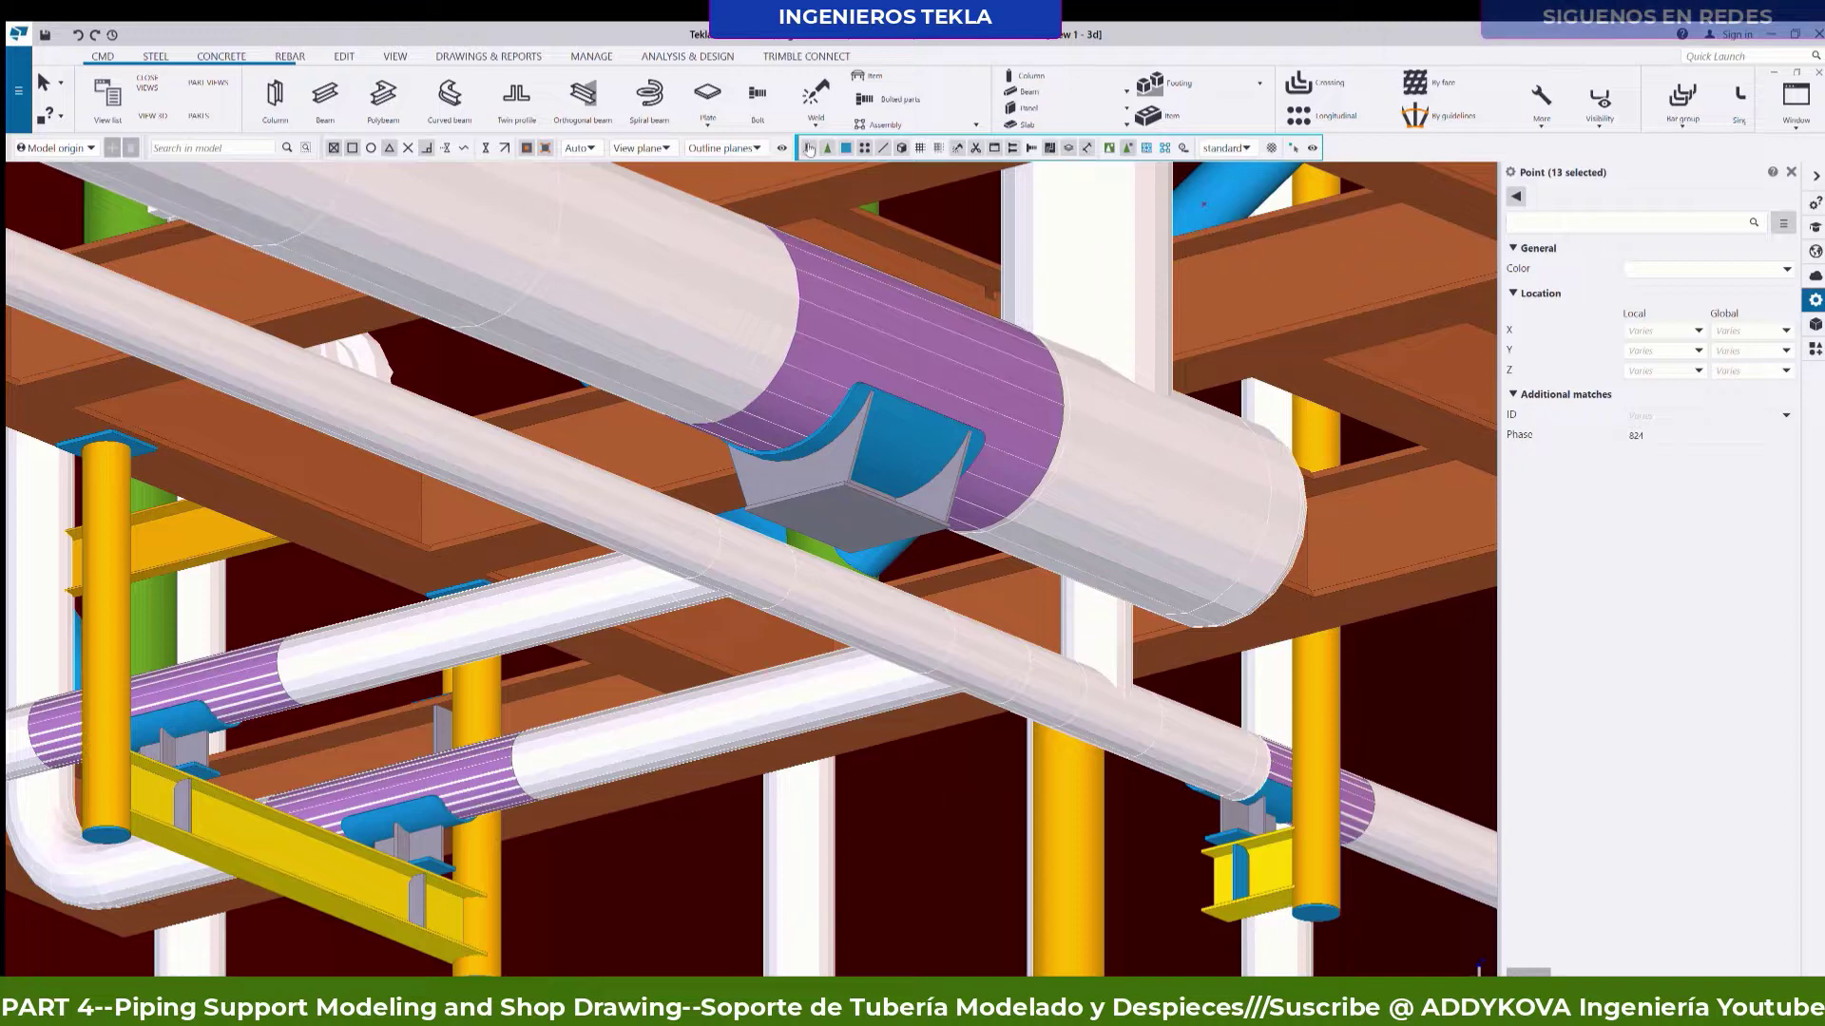
pyautogui.scroll(-1, 1045, 399)
pyautogui.scroll(-1, 770, 527)
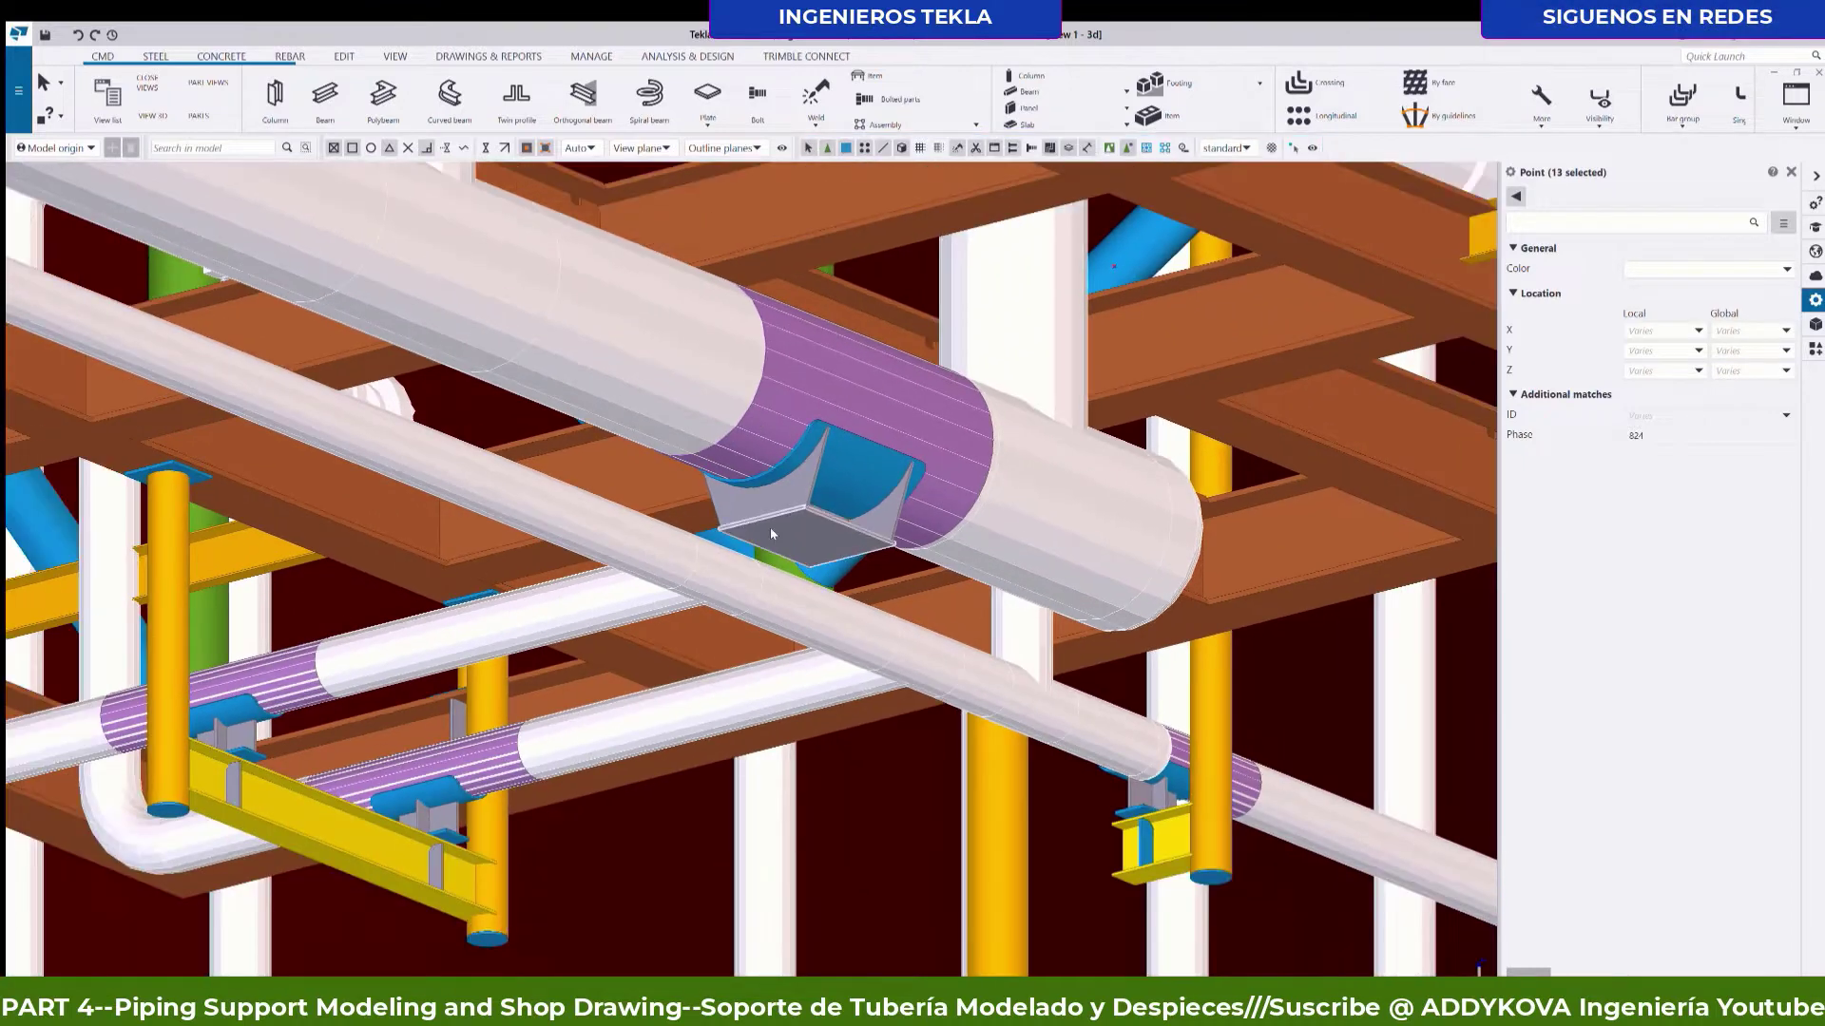
pyautogui.scroll(-1, 798, 608)
pyautogui.scroll(-1, 848, 734)
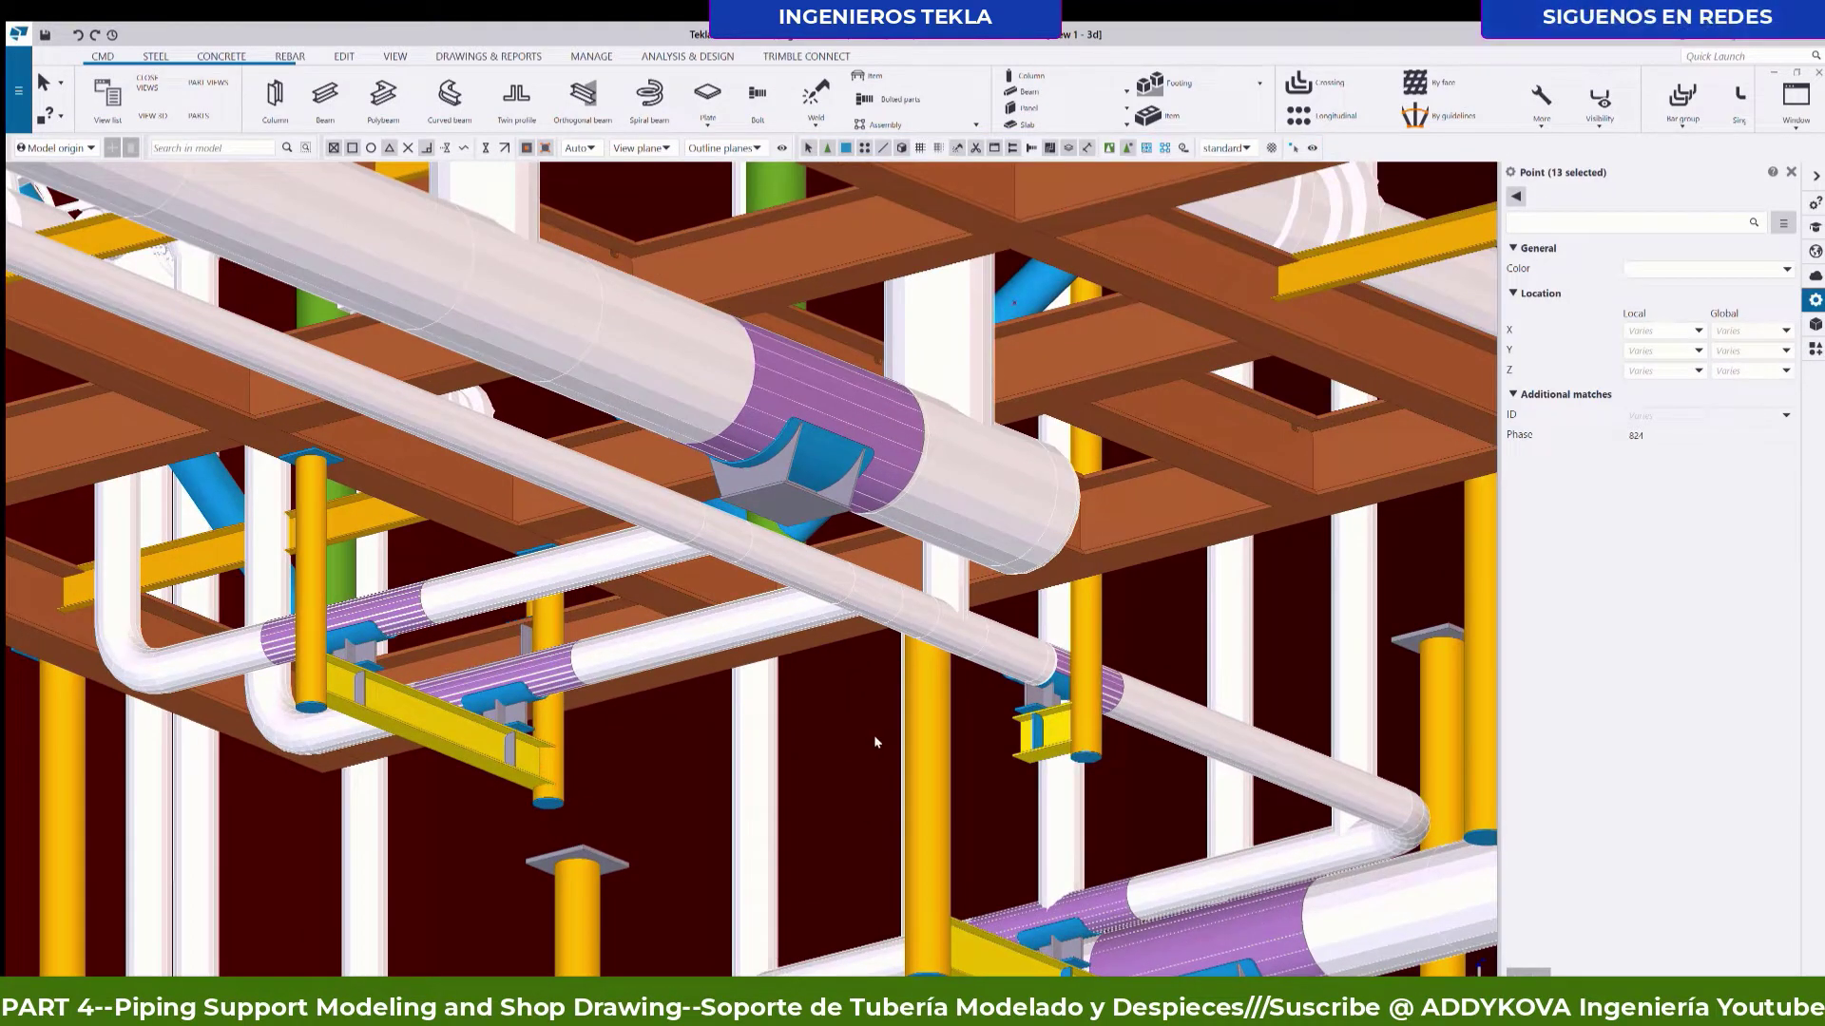
pyautogui.keyDown('ctrl'); pyautogui.scroll(2, 808, 456); pyautogui.keyUp('ctrl')
pyautogui.scroll(2, 807, 452)
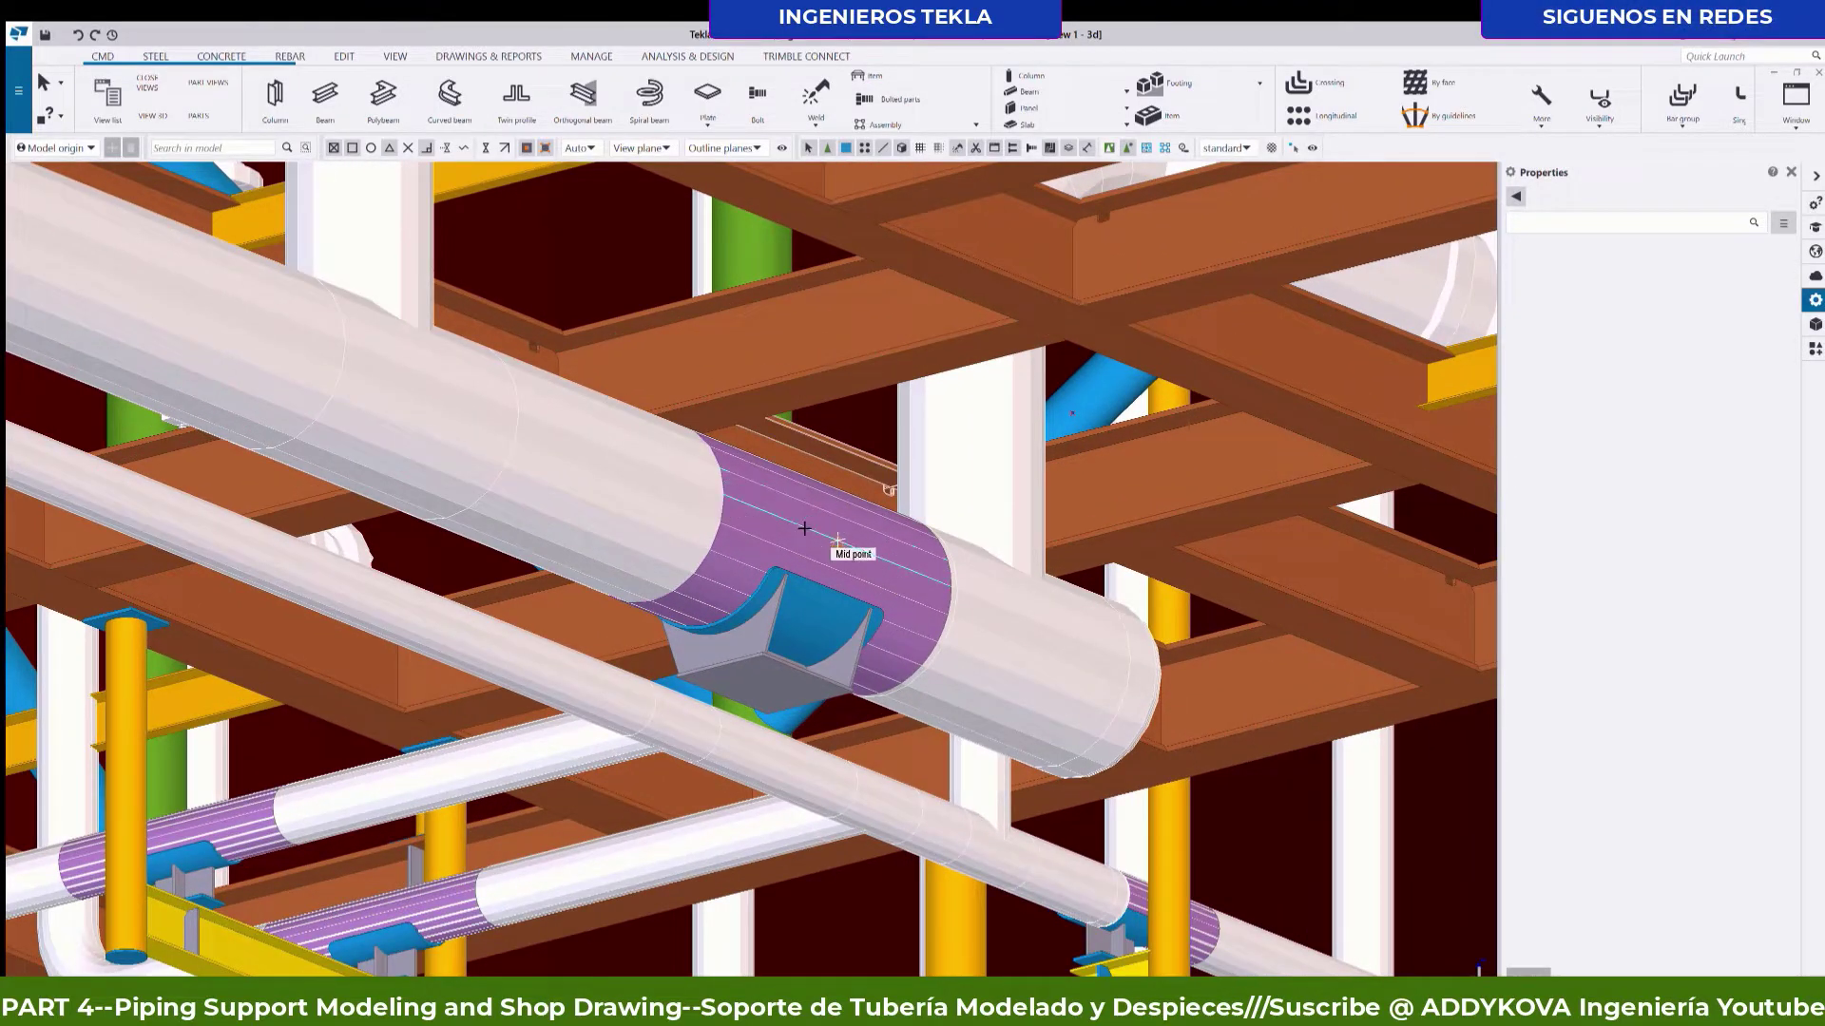
pyautogui.keyDown('ctrl'); pyautogui.moveTo(795, 522); pyautogui.dragTo(804, 525, button='middle'); pyautogui.keyUp('ctrl')
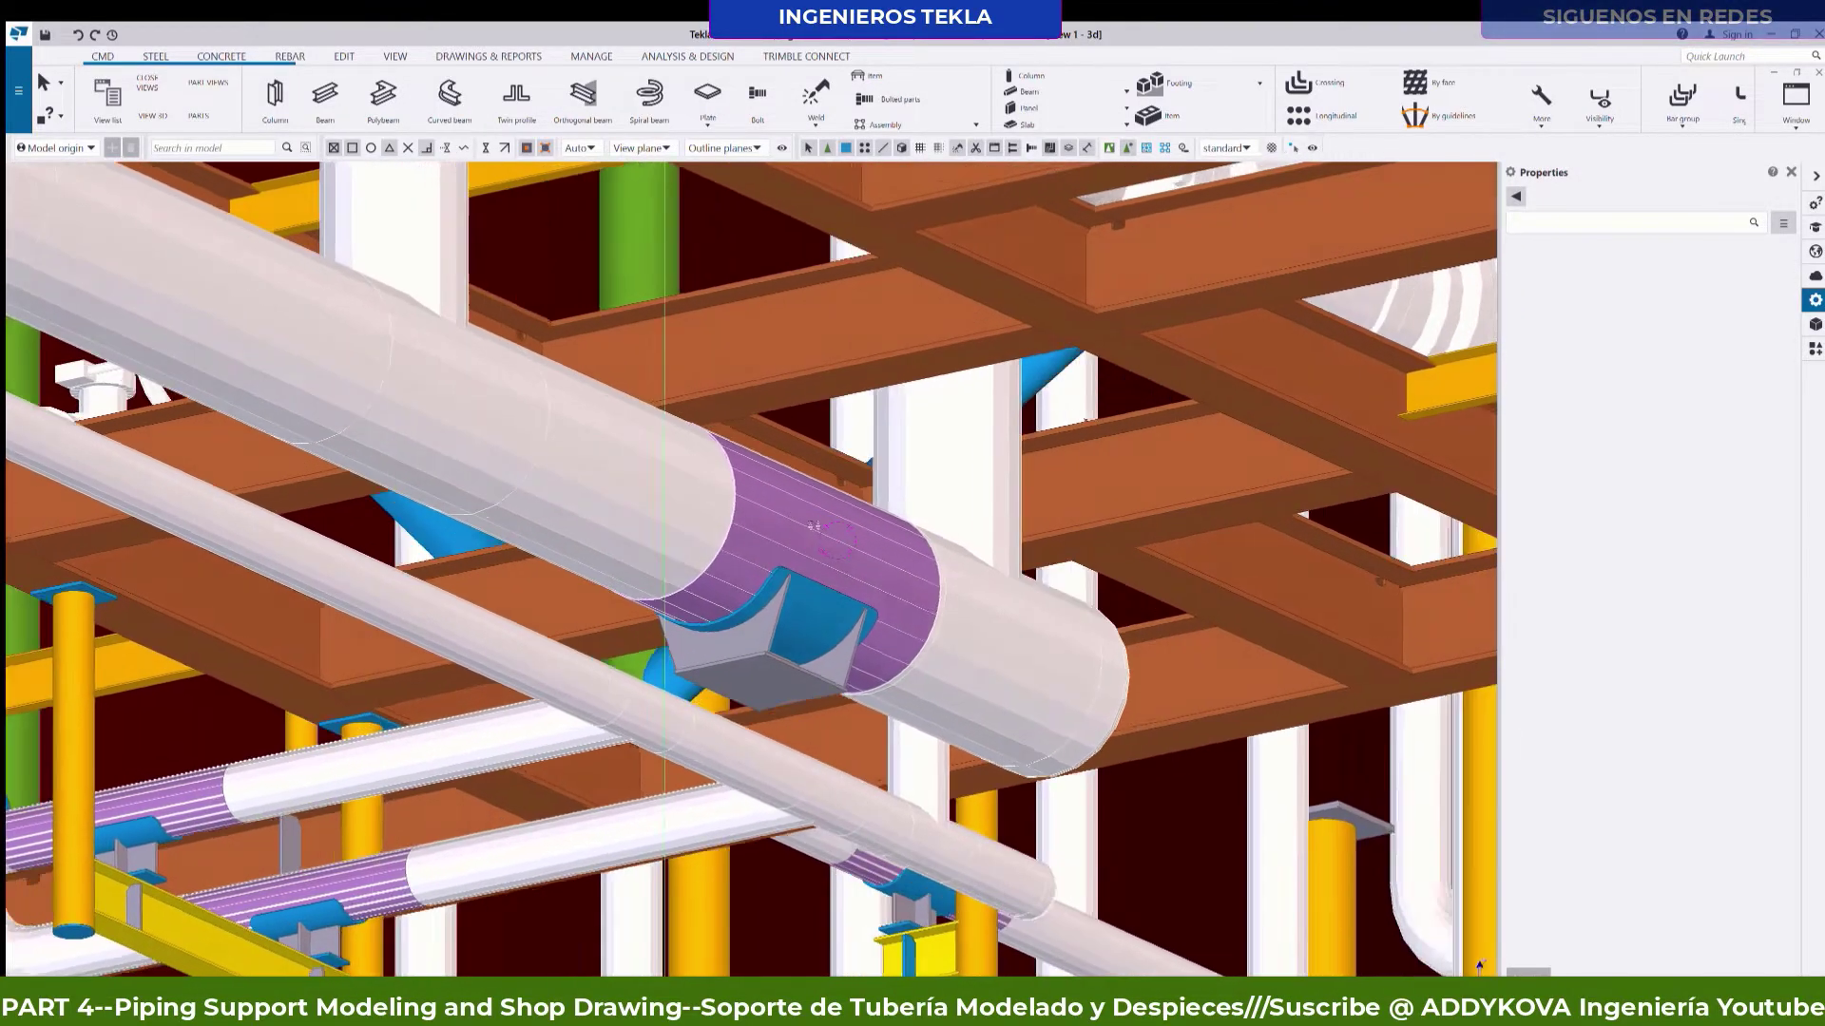
pyautogui.scroll(2, 804, 524)
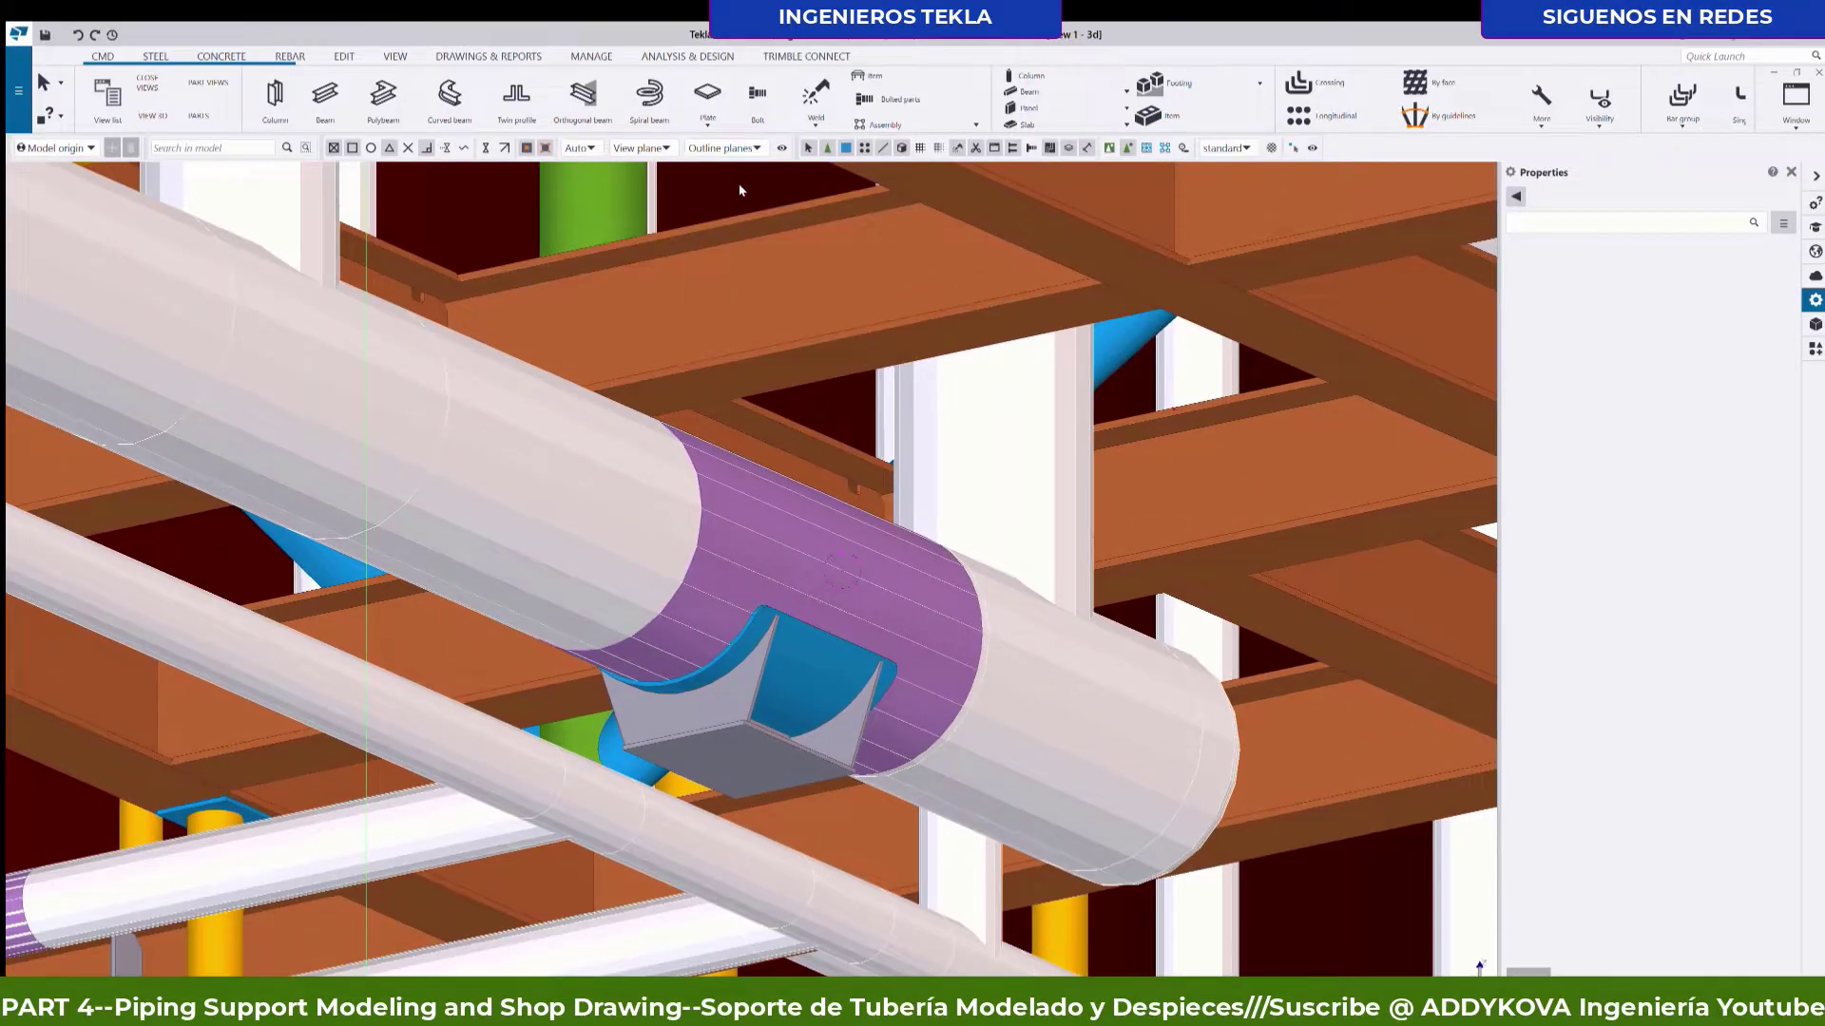
pyautogui.keyDown('ctrl'); pyautogui.moveTo(740, 190); pyautogui.dragTo(665, 176, button='middle'); pyautogui.keyUp('ctrl')
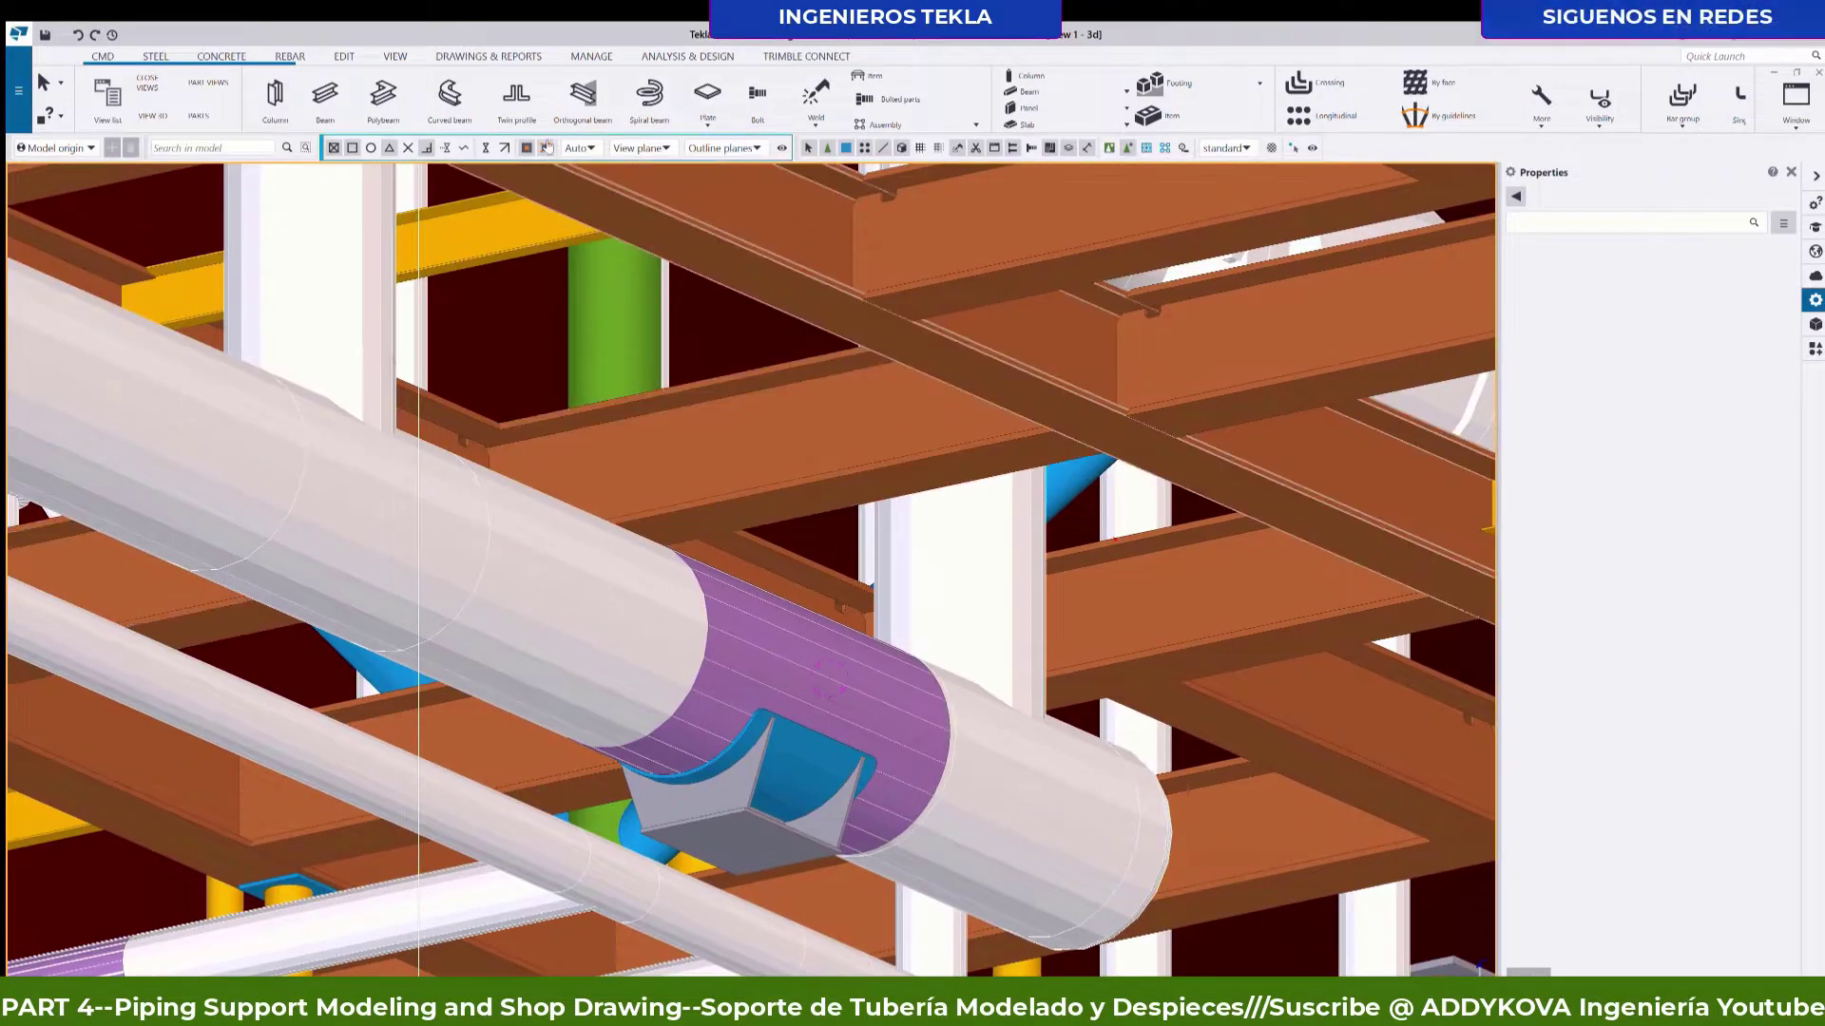
# Add points from the sleeve's midpoint up to the overhead beam.
pyautogui.click(346, 56)
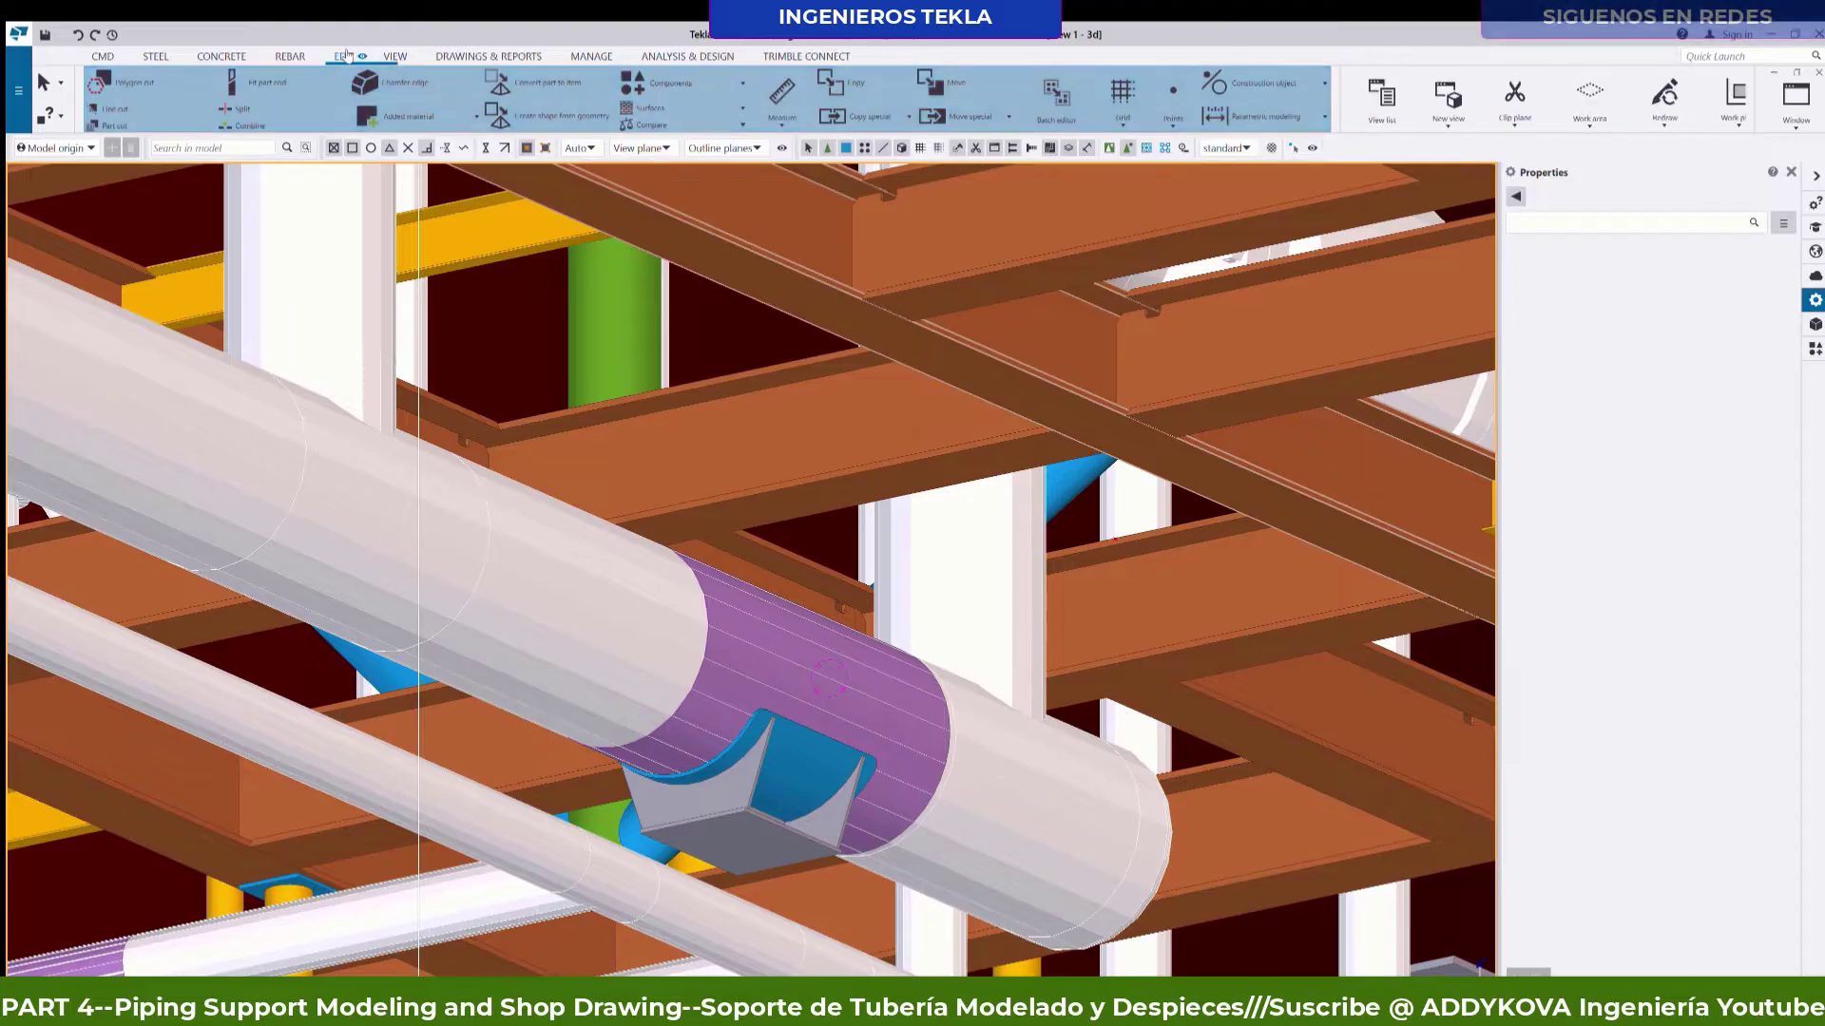
pyautogui.click(1171, 112)
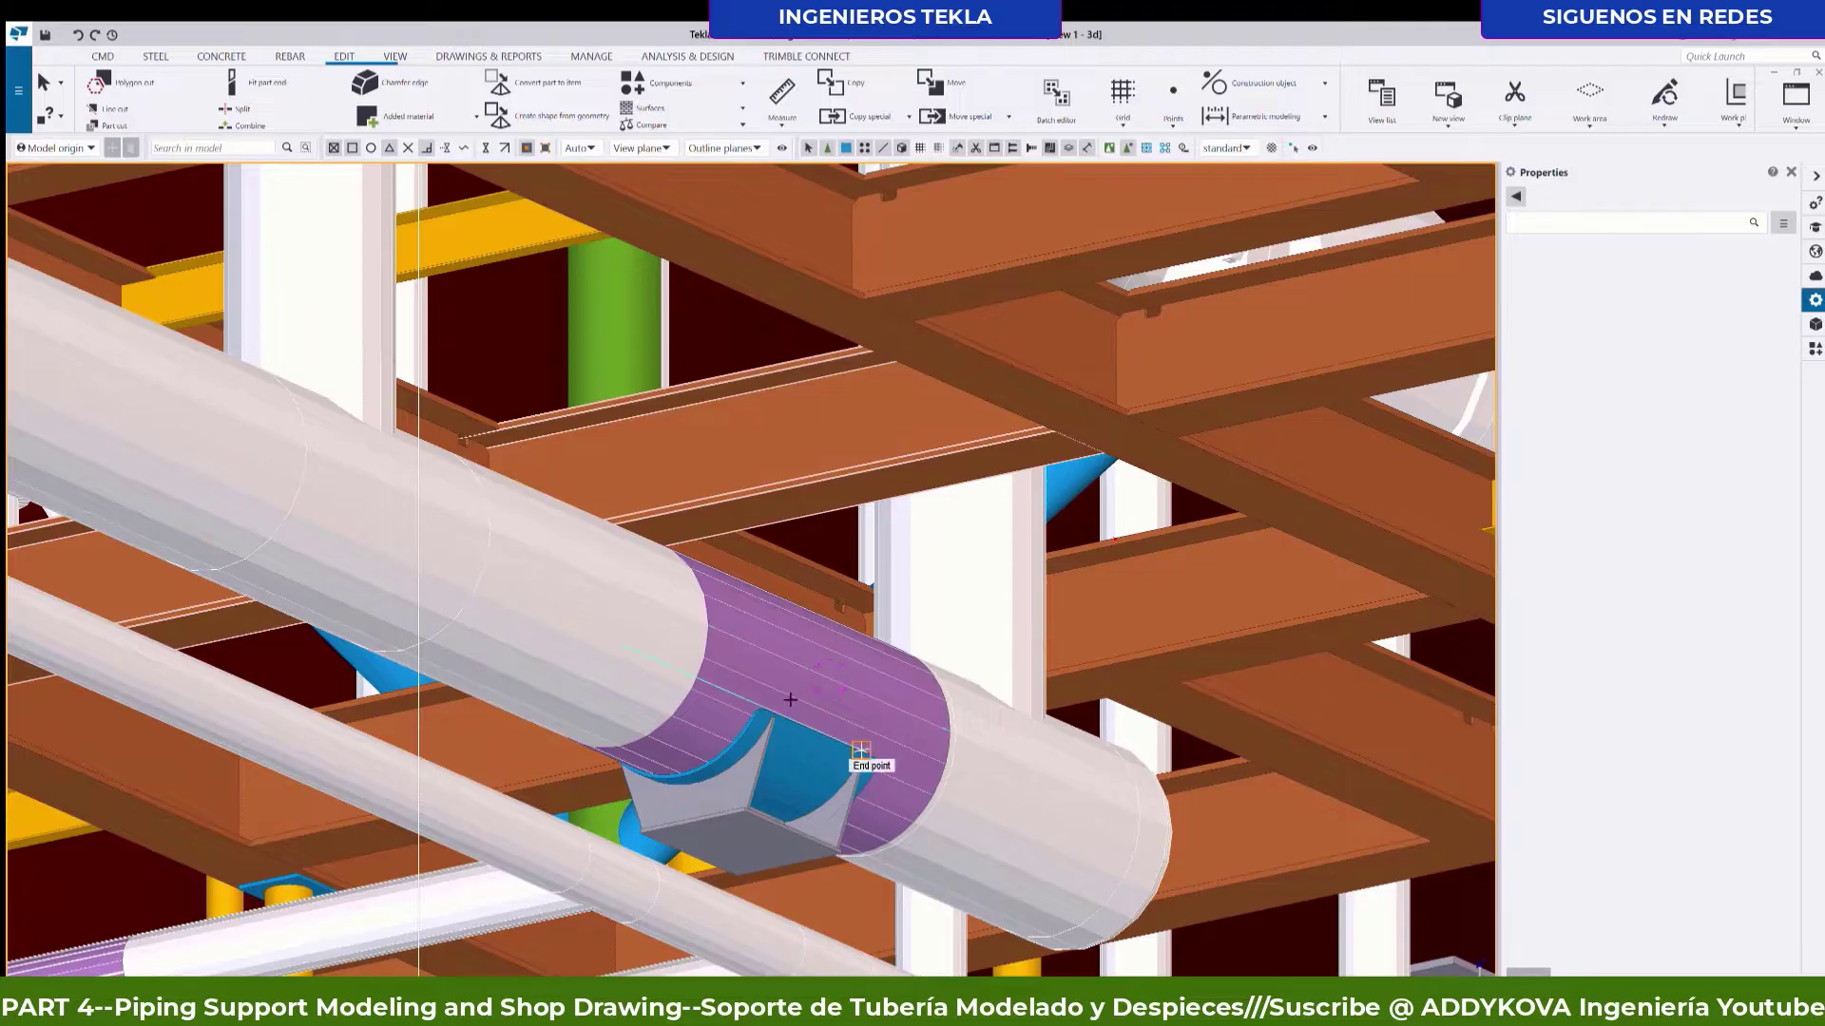
pyautogui.click(740, 701)
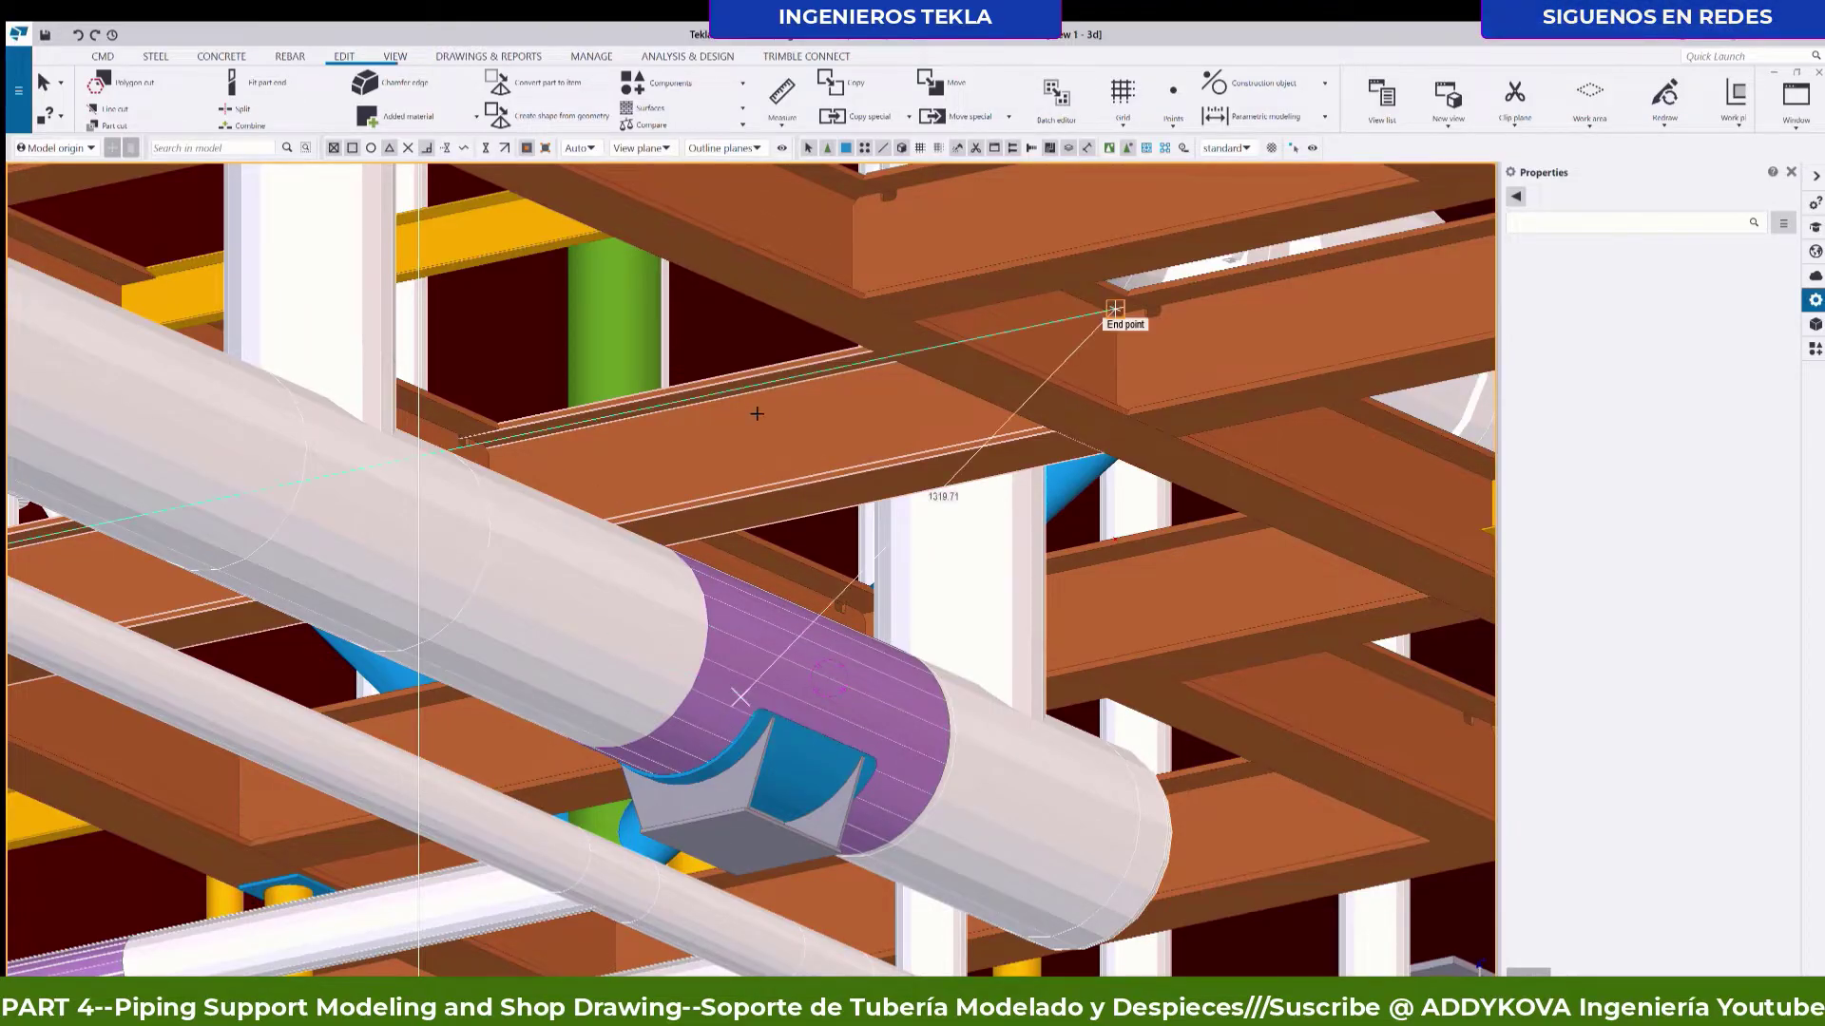
pyautogui.click(740, 334)
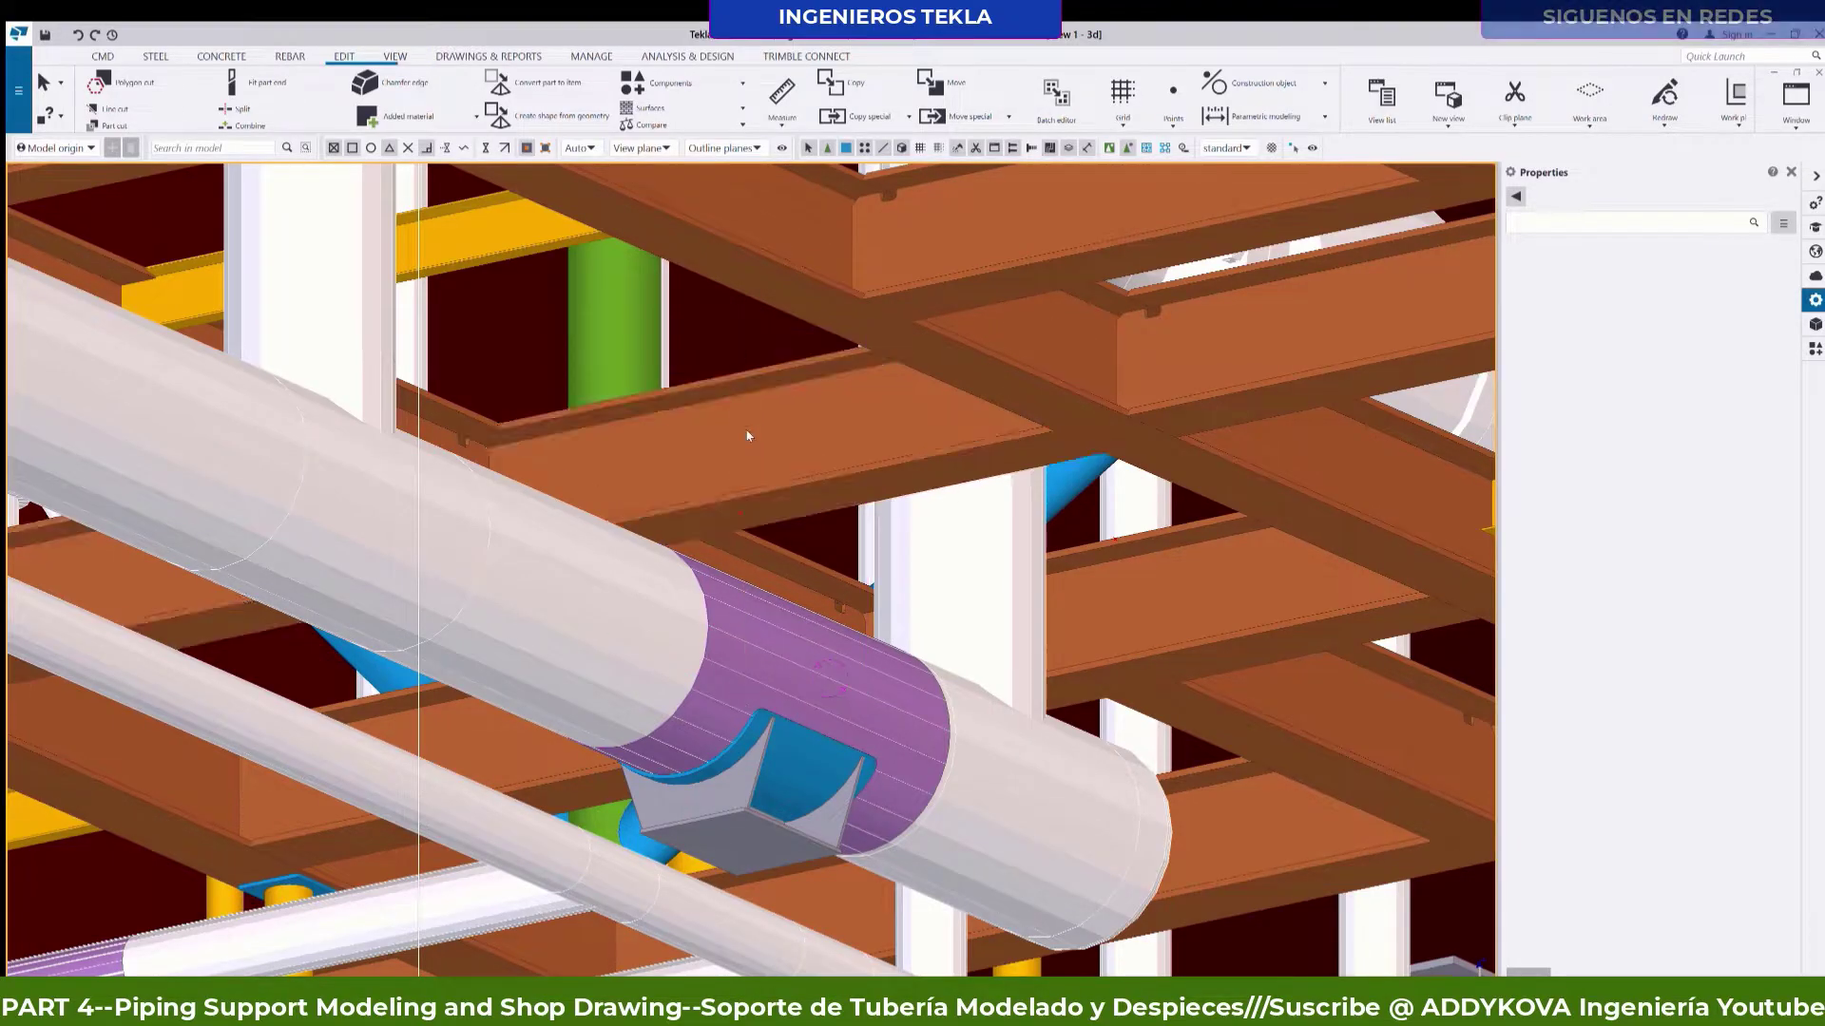
pyautogui.scroll(3, 693, 294)
pyautogui.scroll(-2, 807, 365)
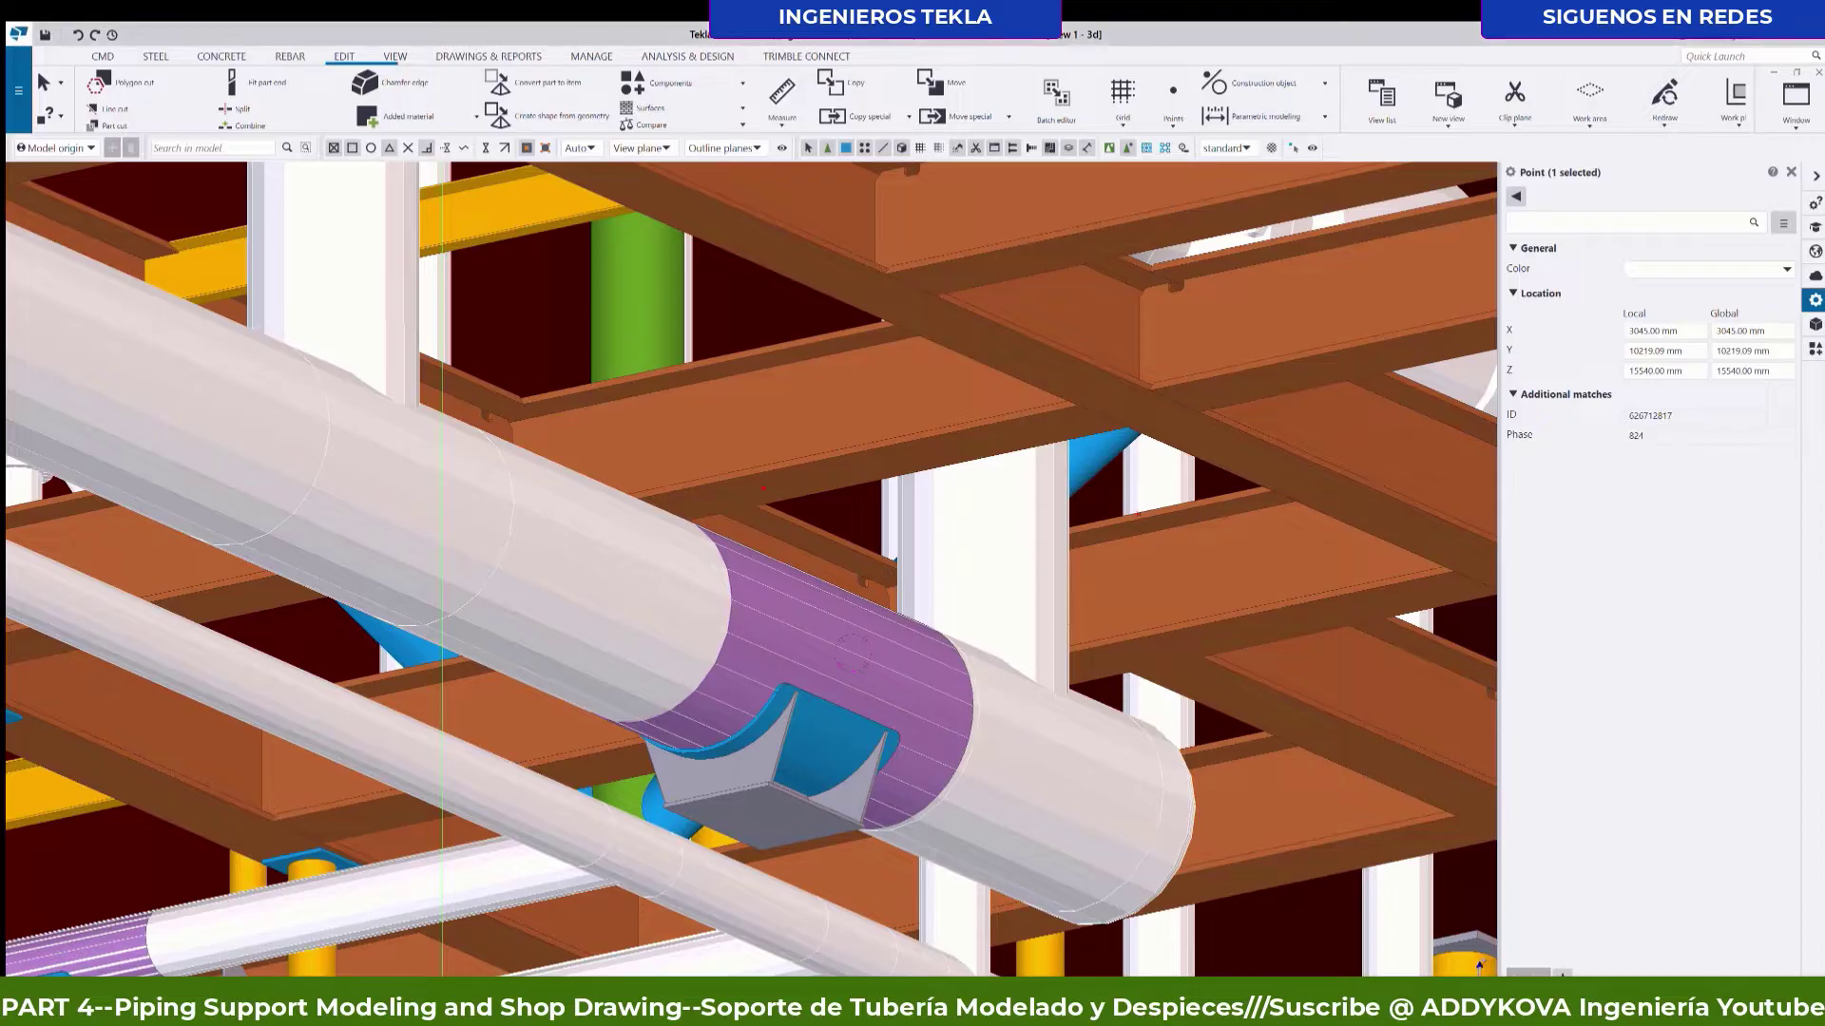
pyautogui.scroll(-3, 654, 324)
pyautogui.scroll(3, 654, 324)
# Copy the new beam point orthogonally to a new spot along the overhead beam.
pyautogui.click(656, 323)
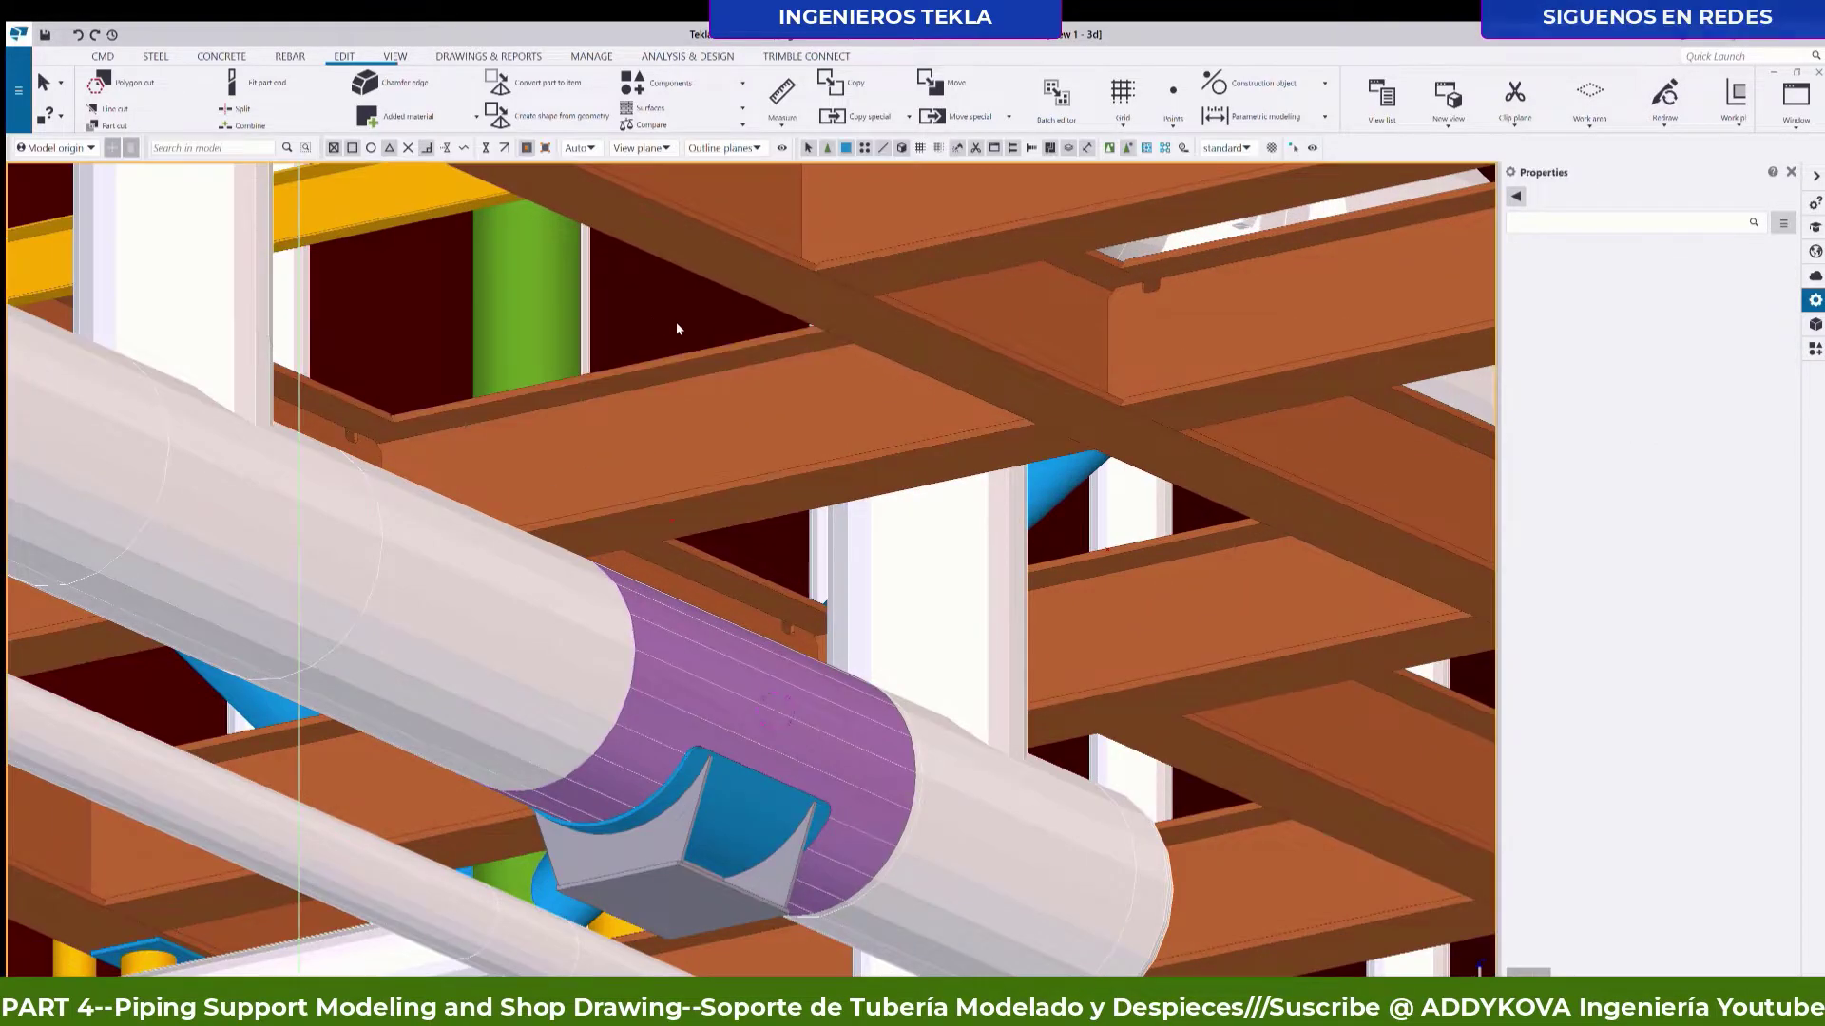
pyautogui.scroll(-1, 704, 374)
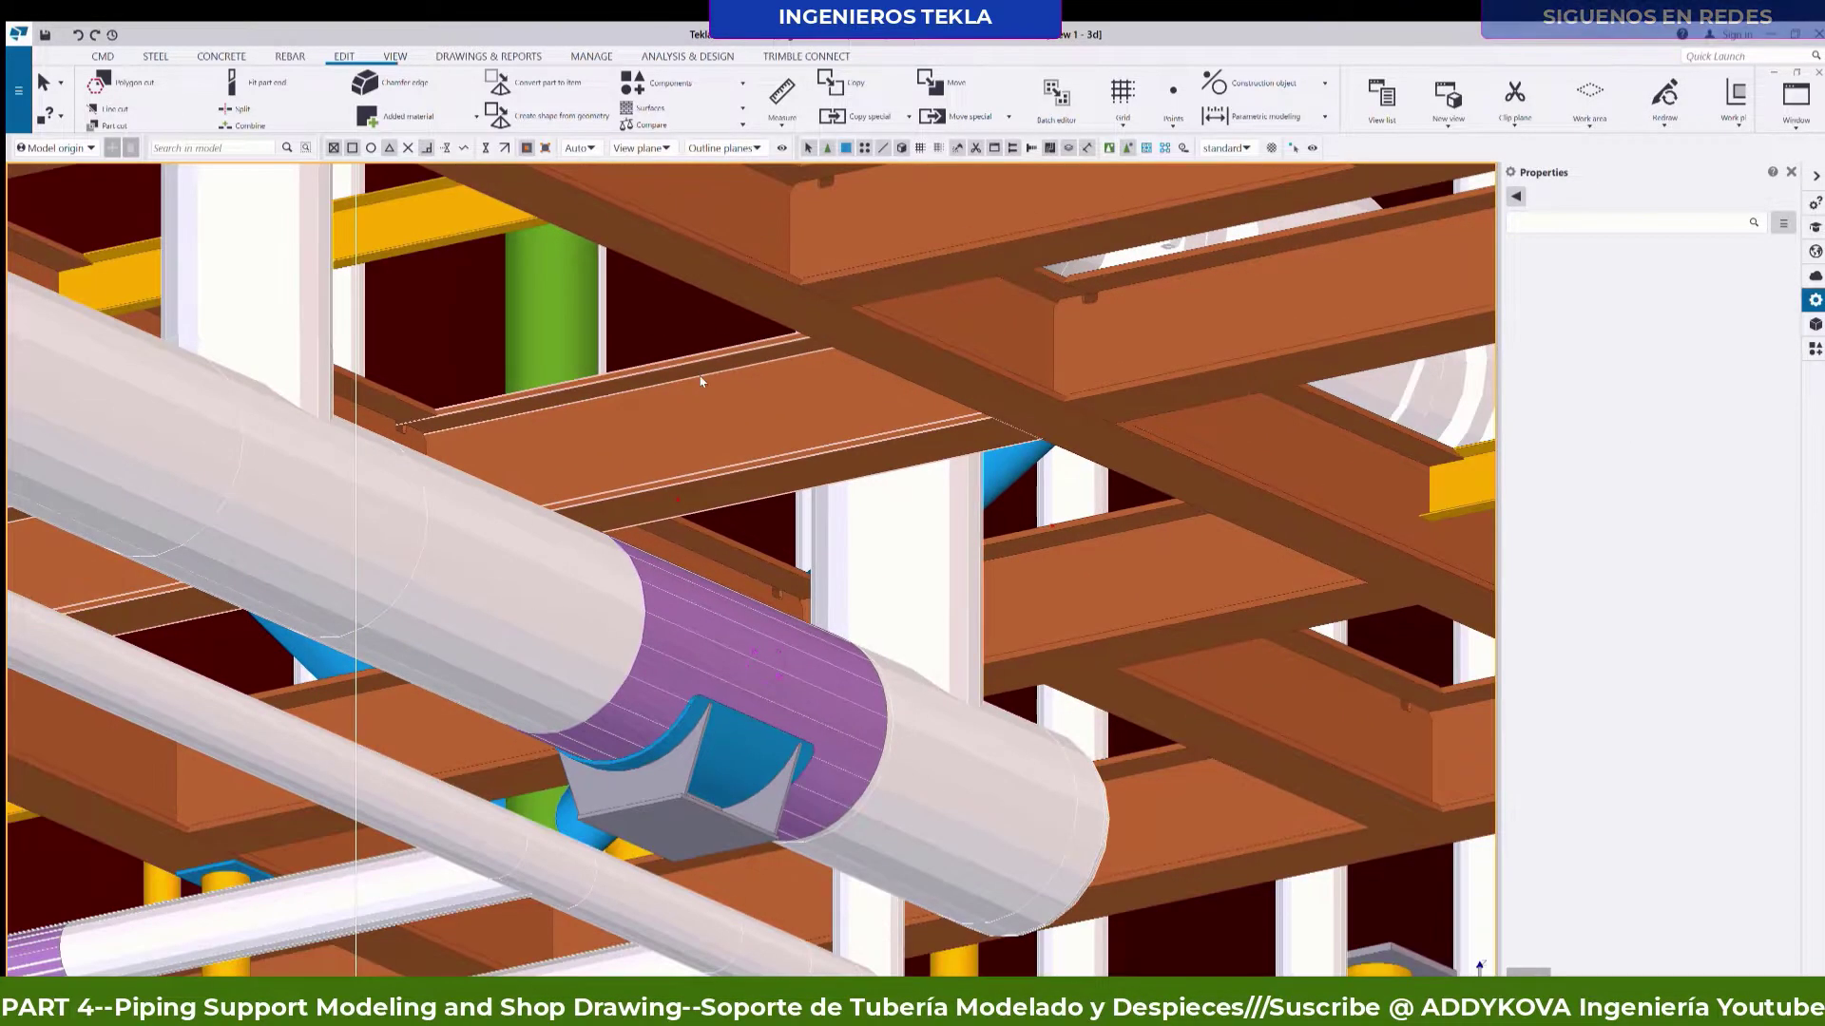
pyautogui.scroll(1, 701, 381)
pyautogui.scroll(1, 679, 450)
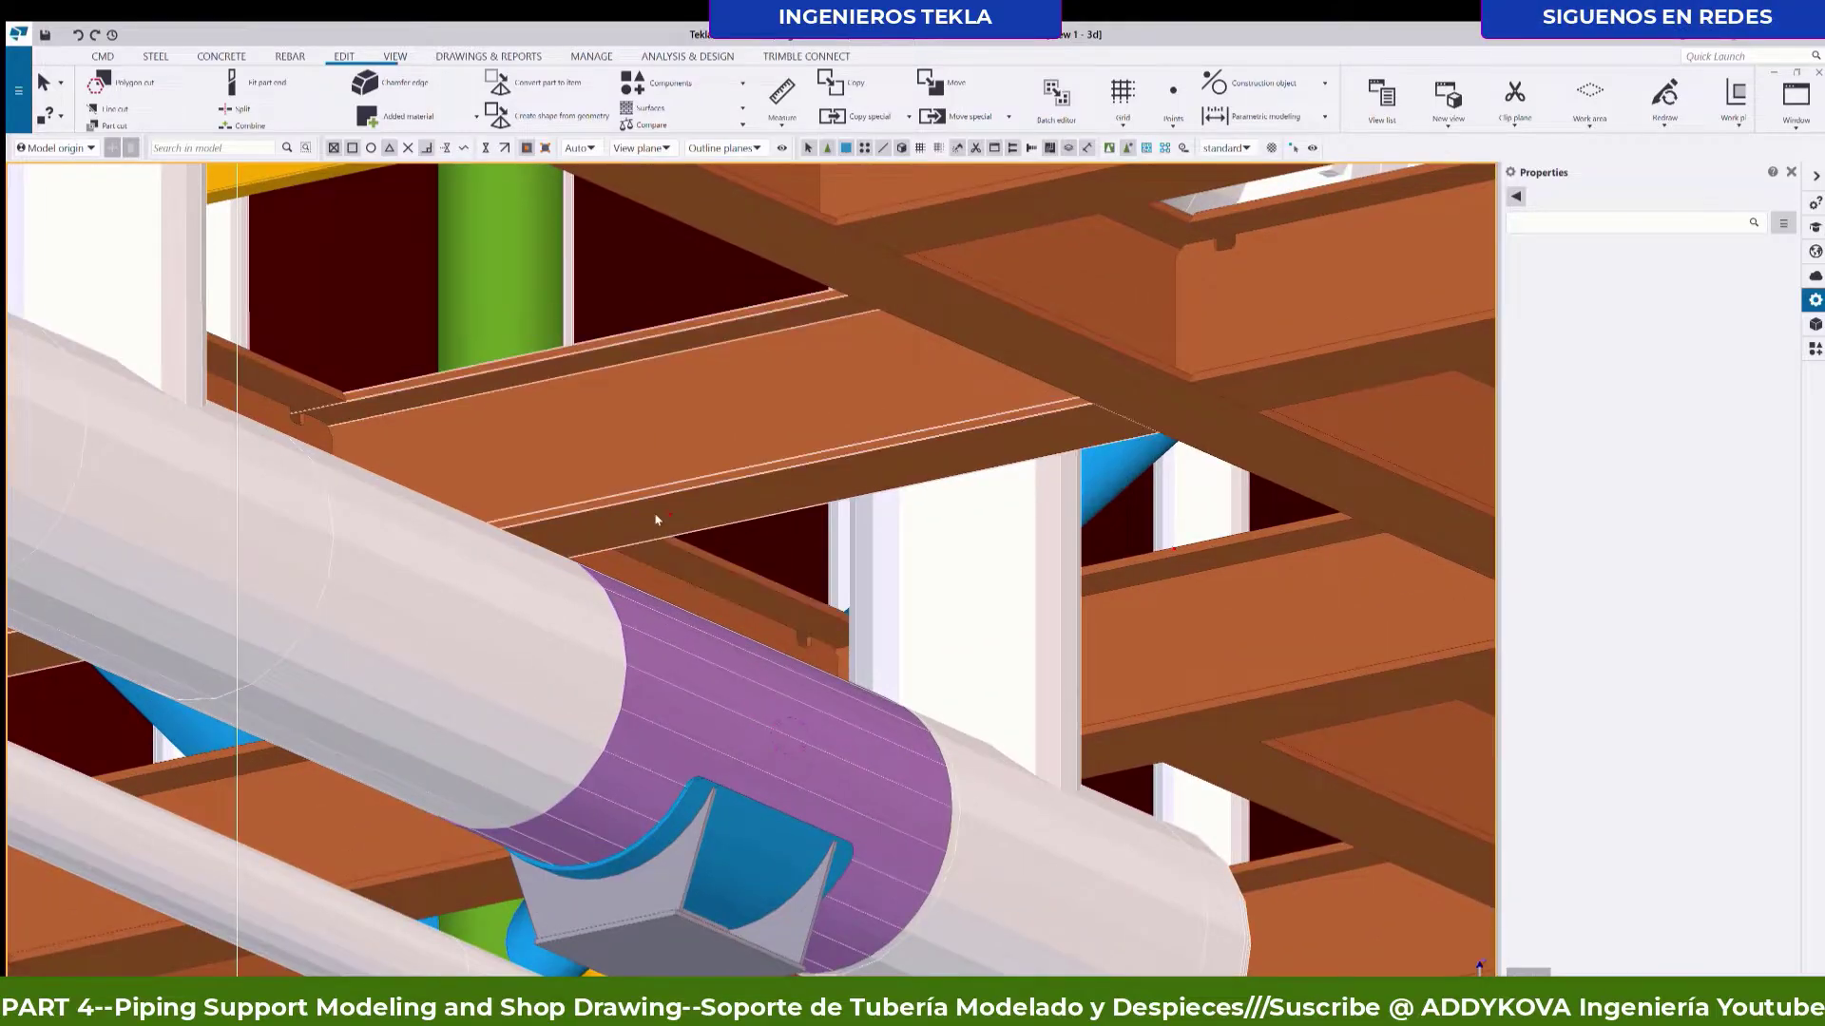
pyautogui.click(670, 514)
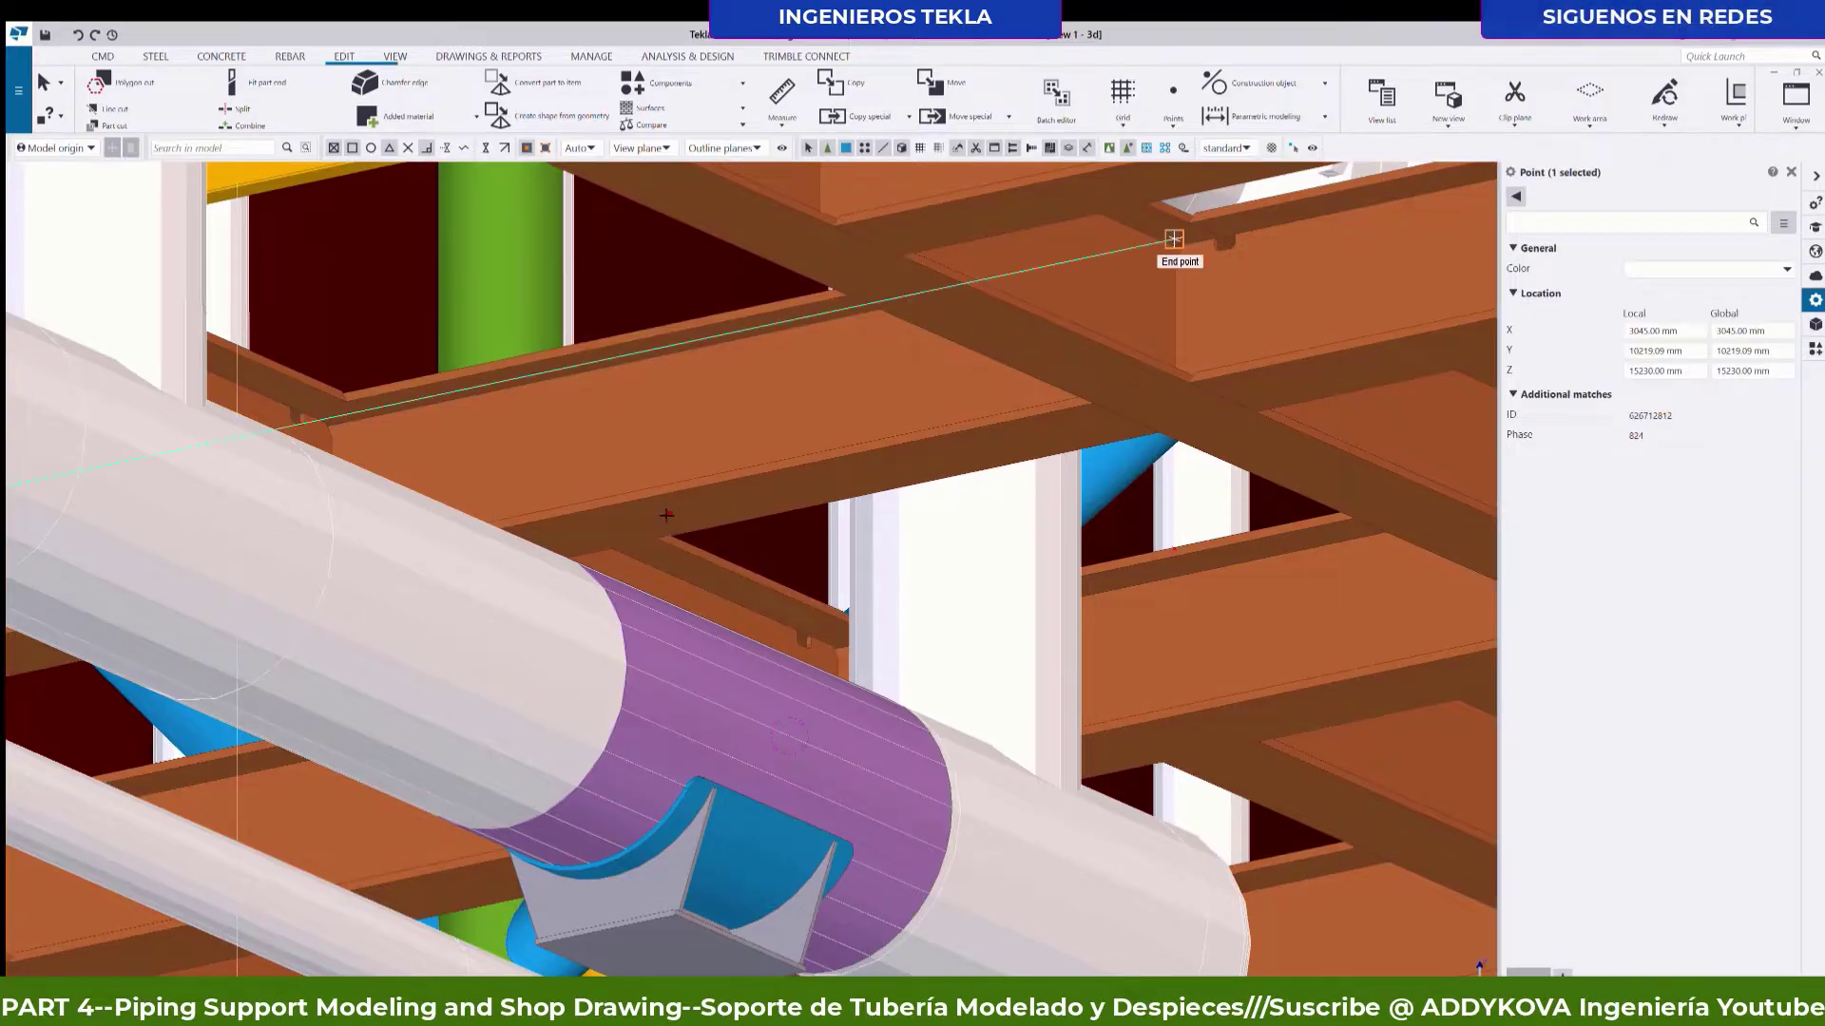
pyautogui.click(670, 514)
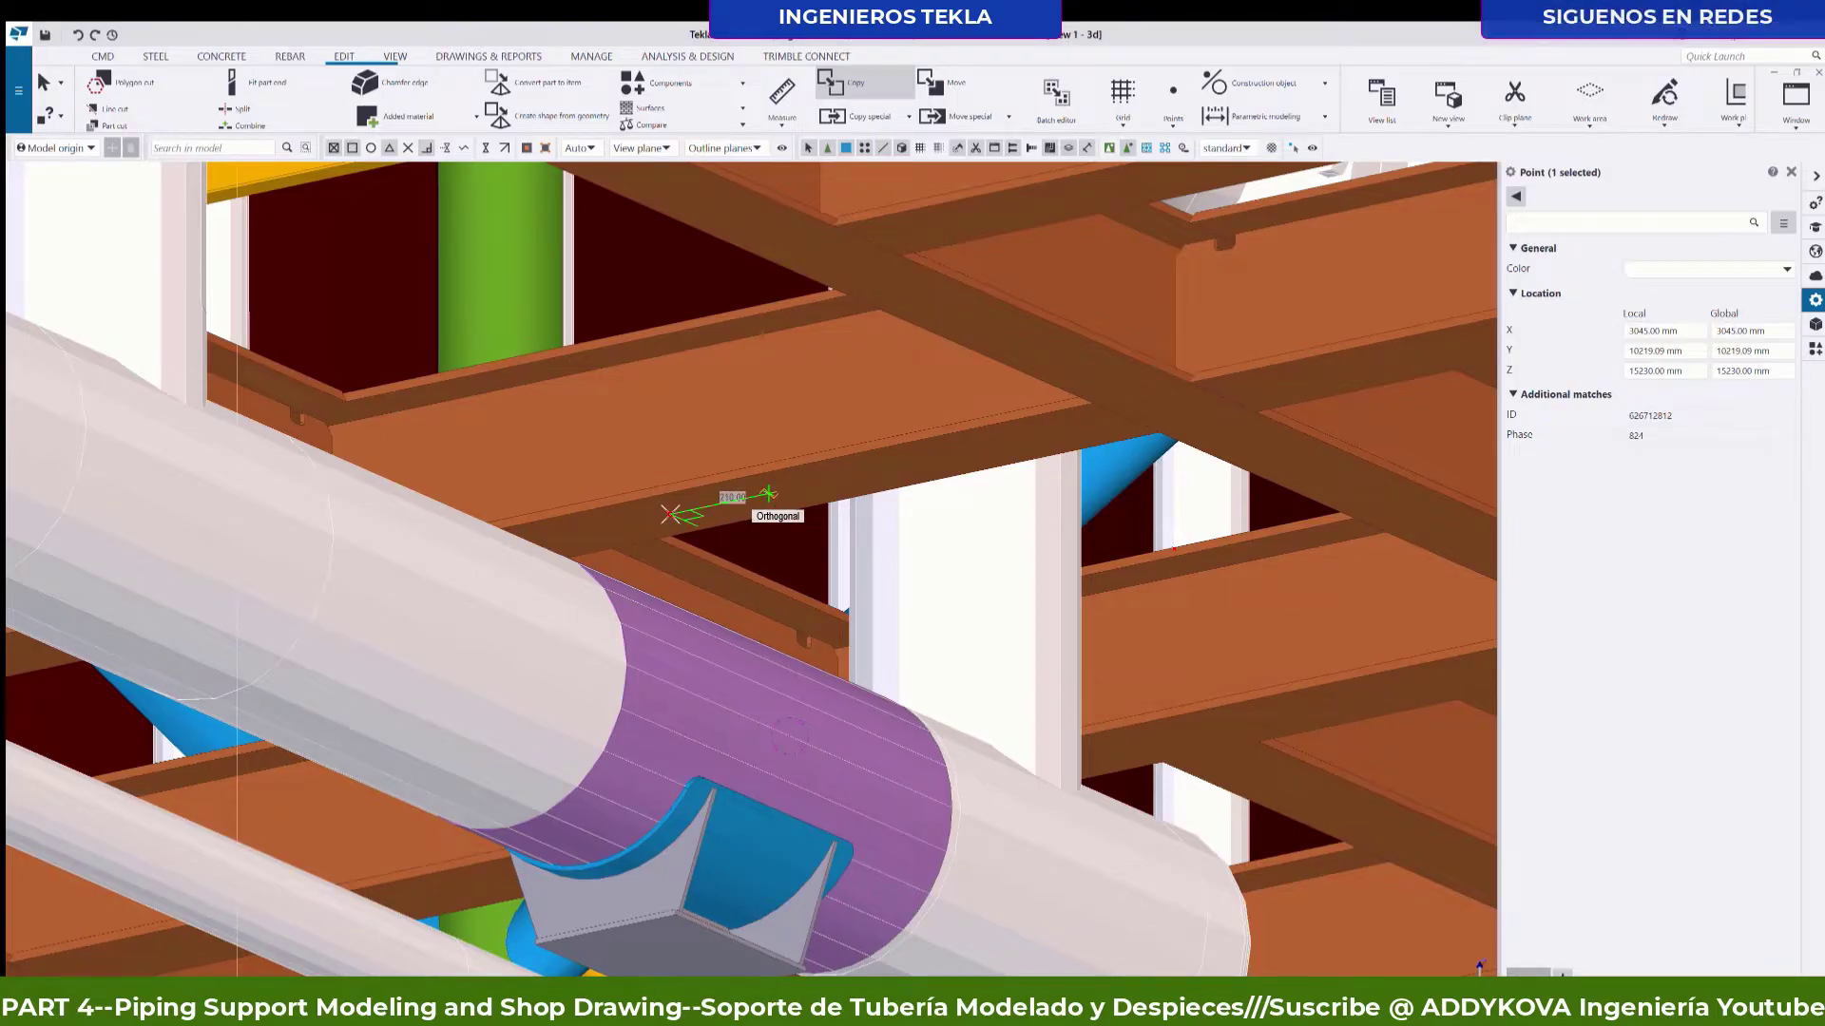
pyautogui.click(770, 495)
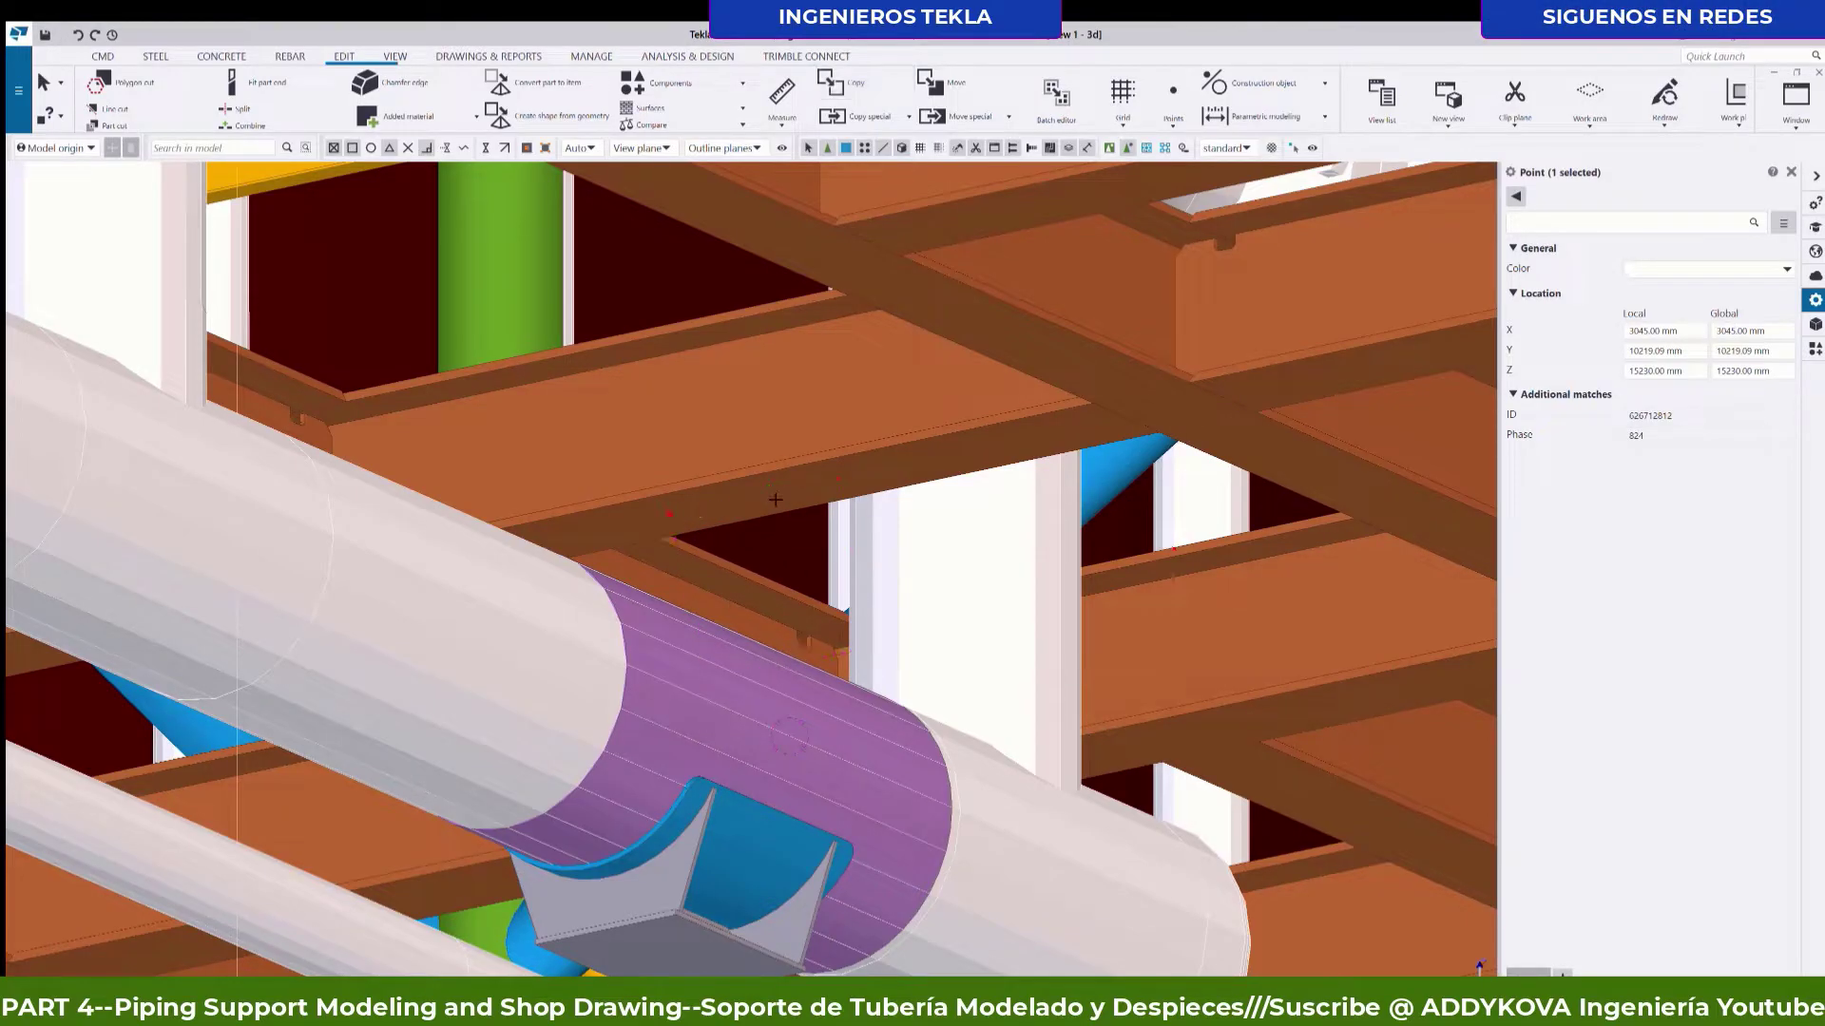
pyautogui.press('Escape')
pyautogui.scroll(-2, 775, 499)
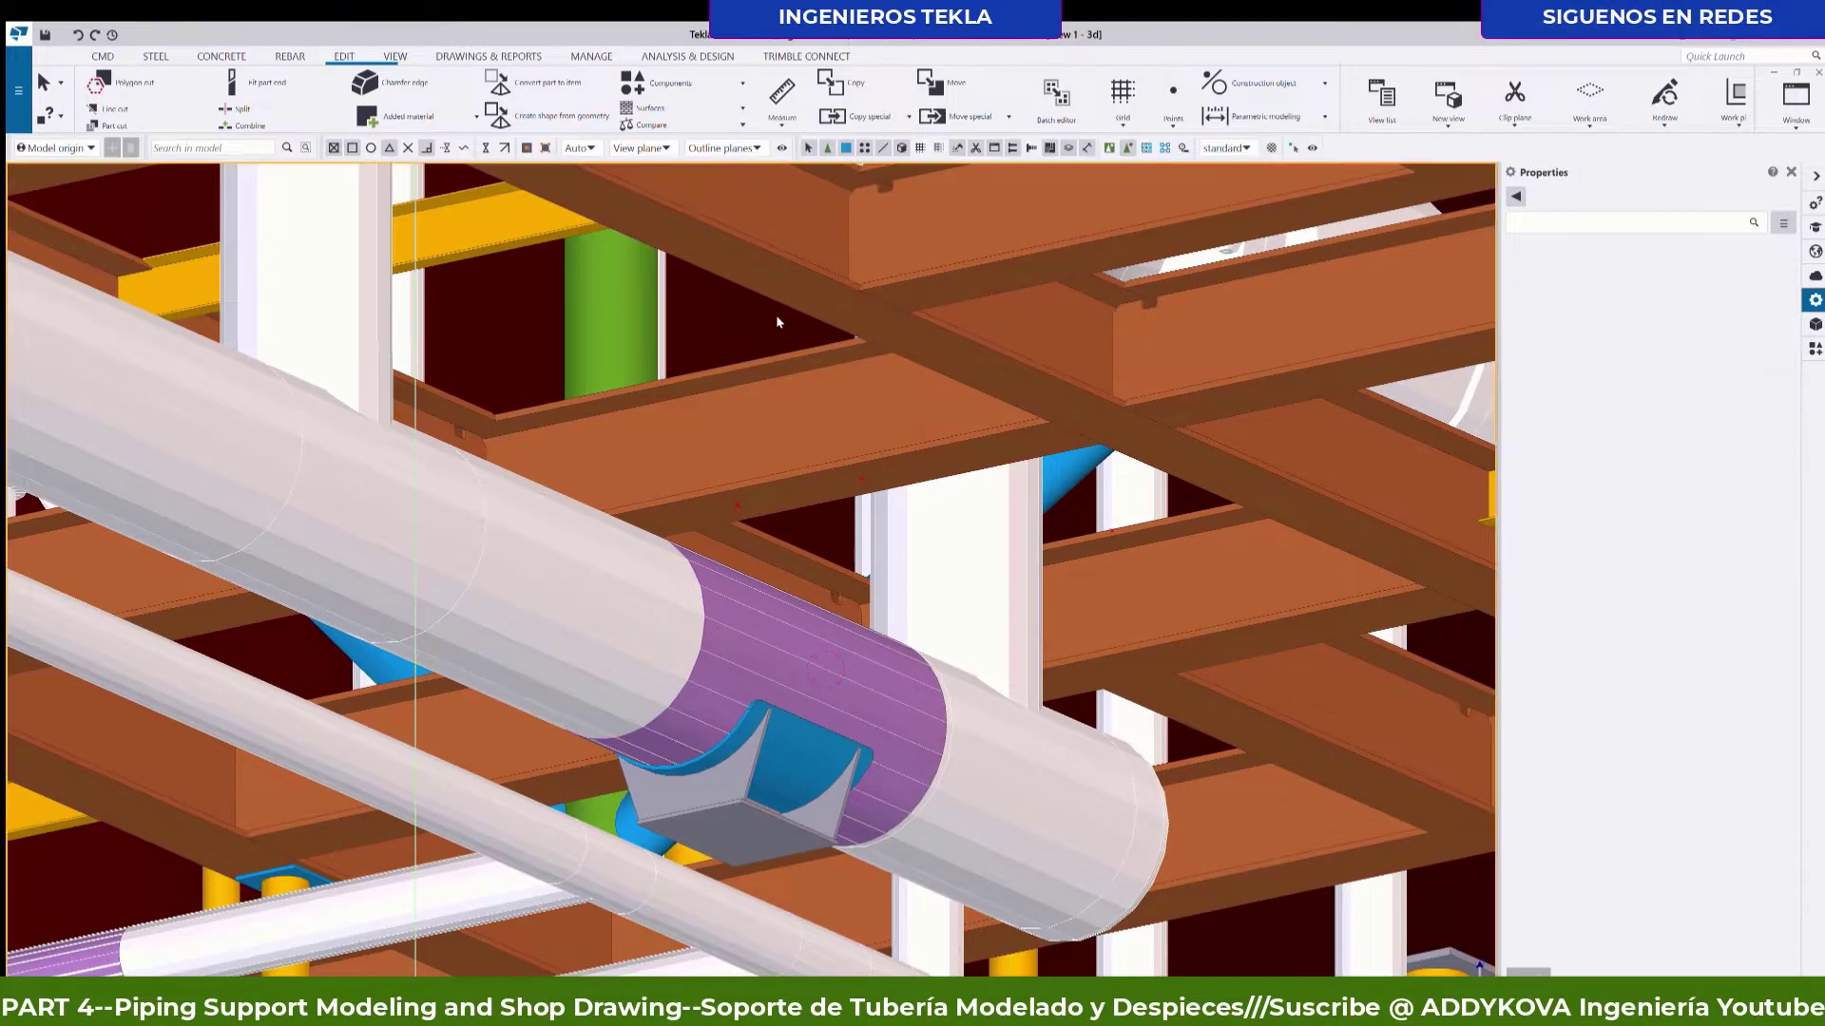
pyautogui.scroll(-3, 775, 316)
pyautogui.scroll(-2, 493, 580)
pyautogui.scroll(2, 493, 580)
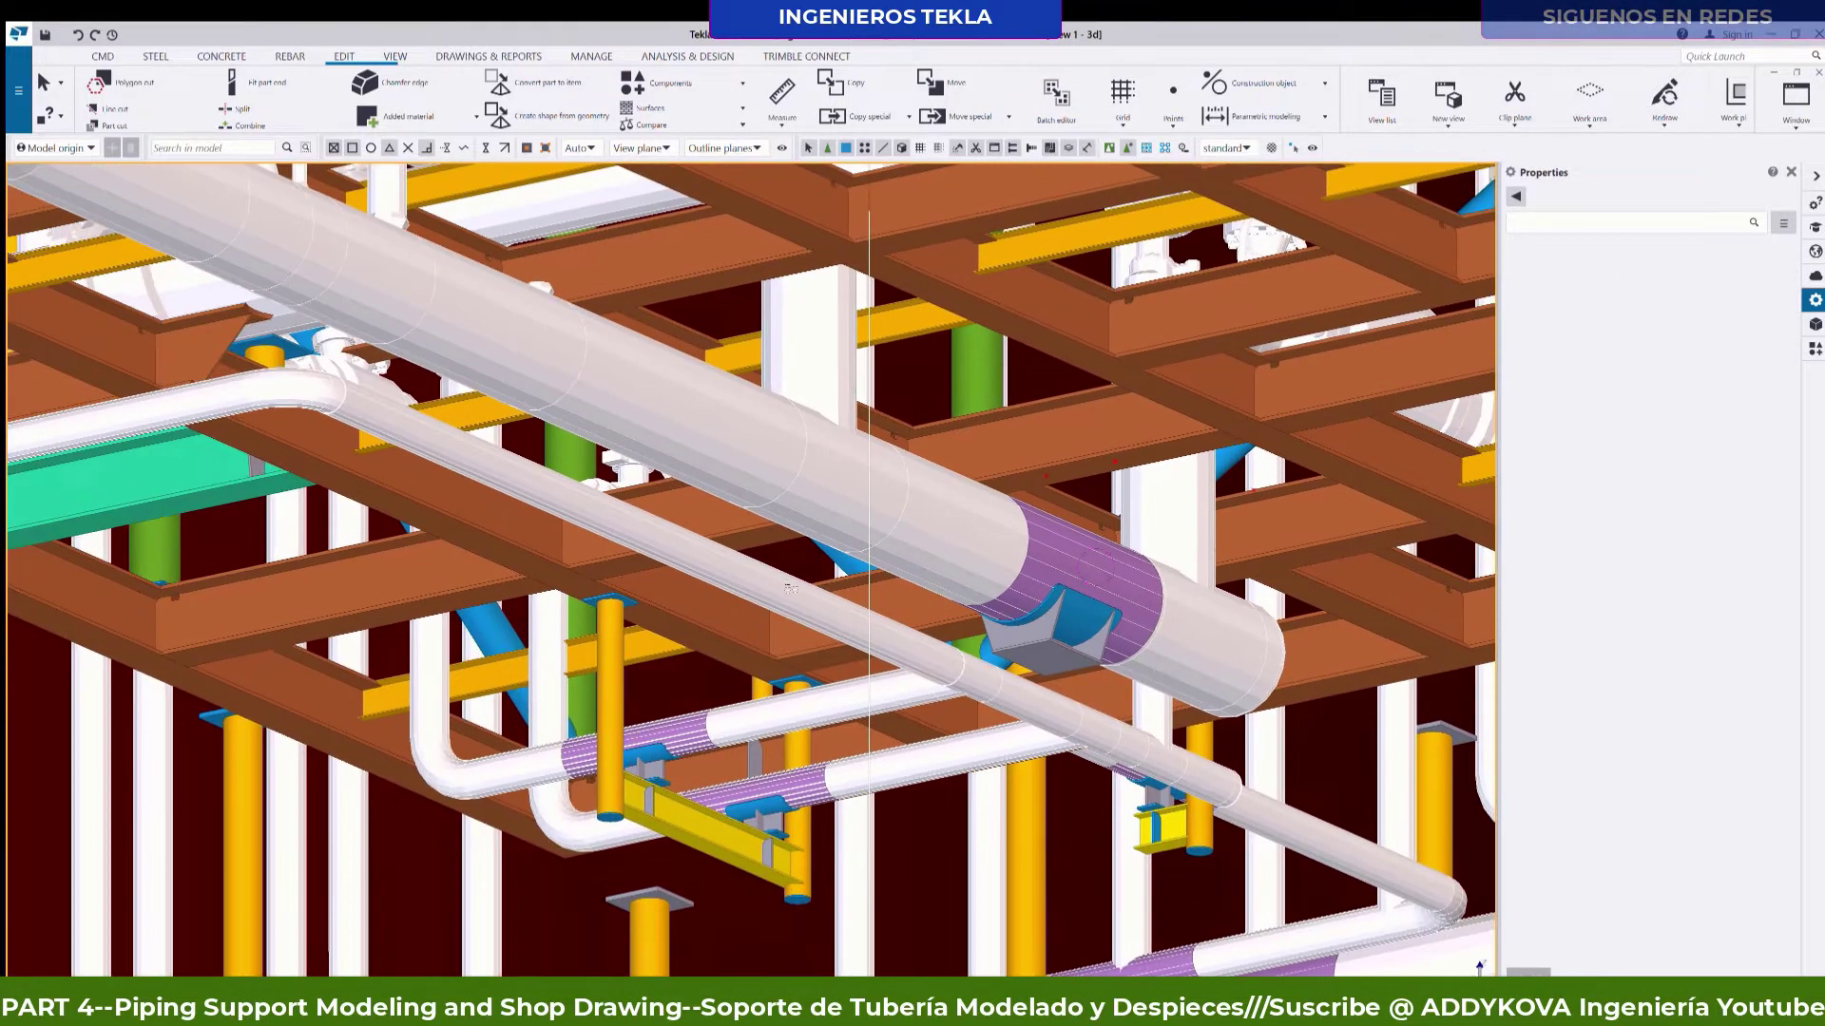
pyautogui.scroll(-2, 787, 588)
pyautogui.scroll(-1, 665, 647)
pyautogui.scroll(4, 500, 717)
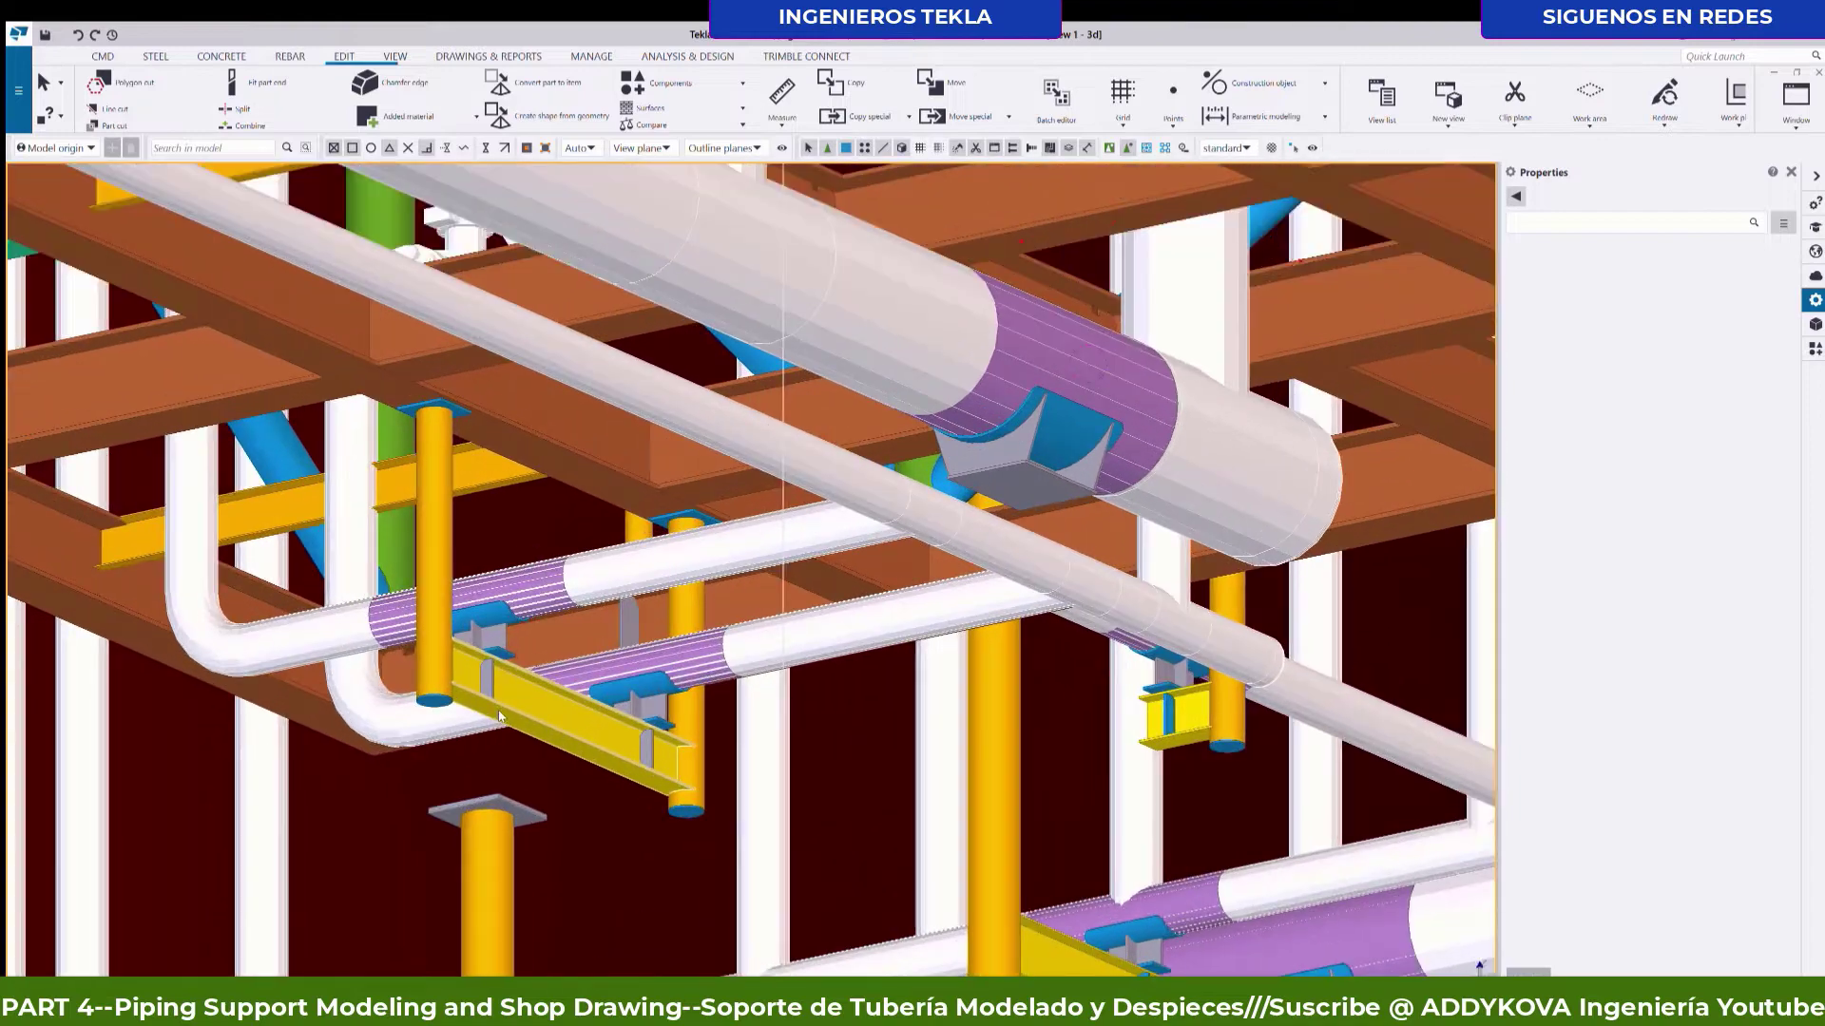
pyautogui.scroll(2, 498, 710)
pyautogui.scroll(1, 371, 277)
pyautogui.scroll(1, 370, 277)
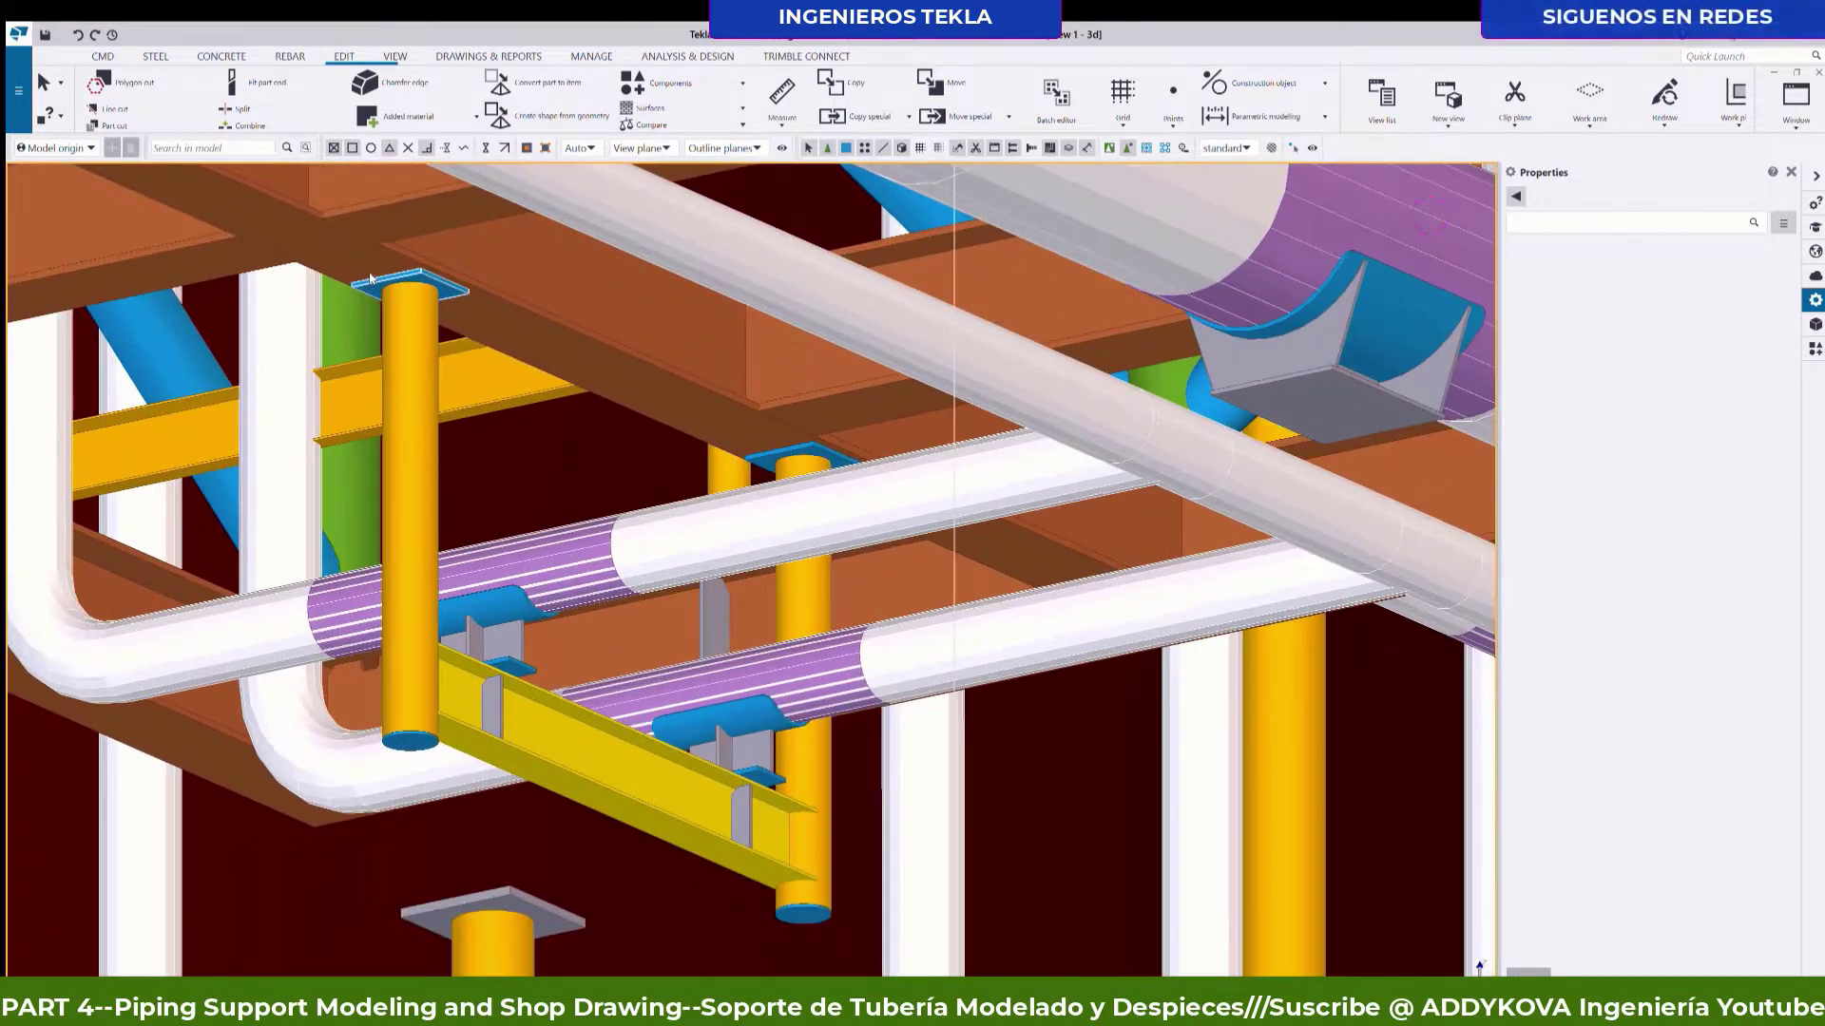
pyautogui.click(410, 335)
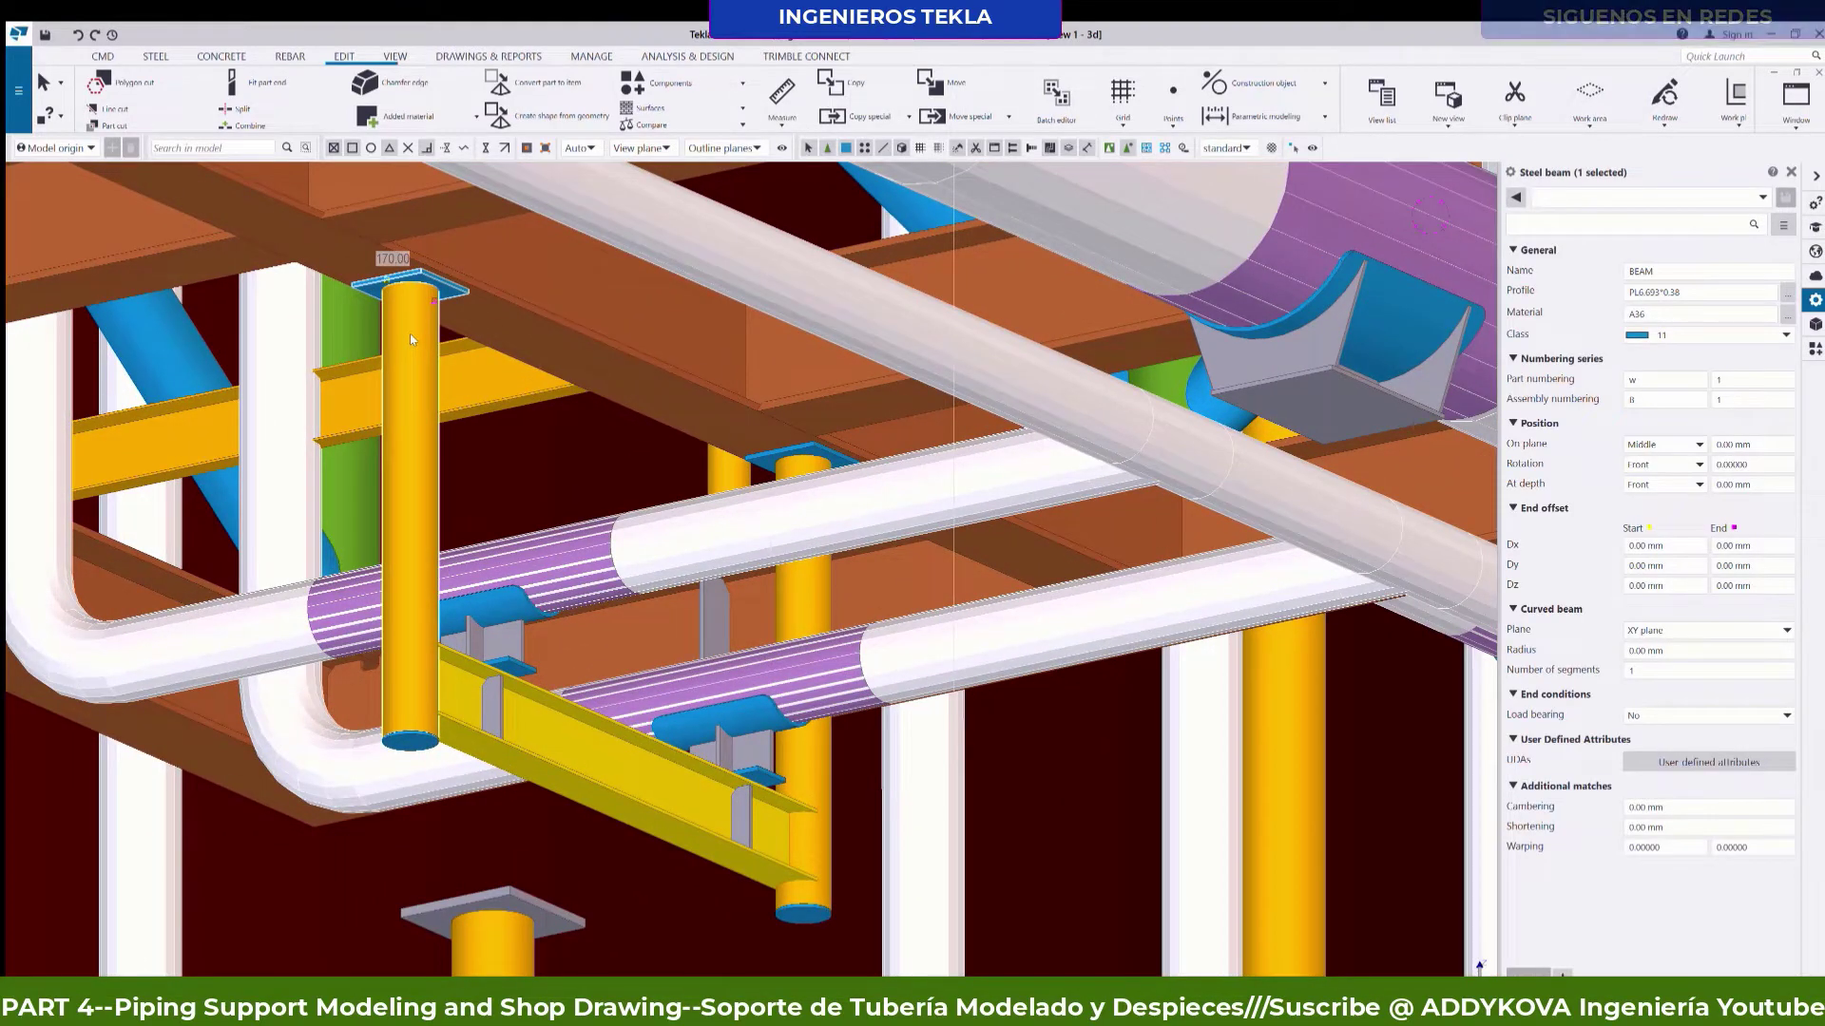
pyautogui.scroll(2, 555, 430)
pyautogui.press('Escape')
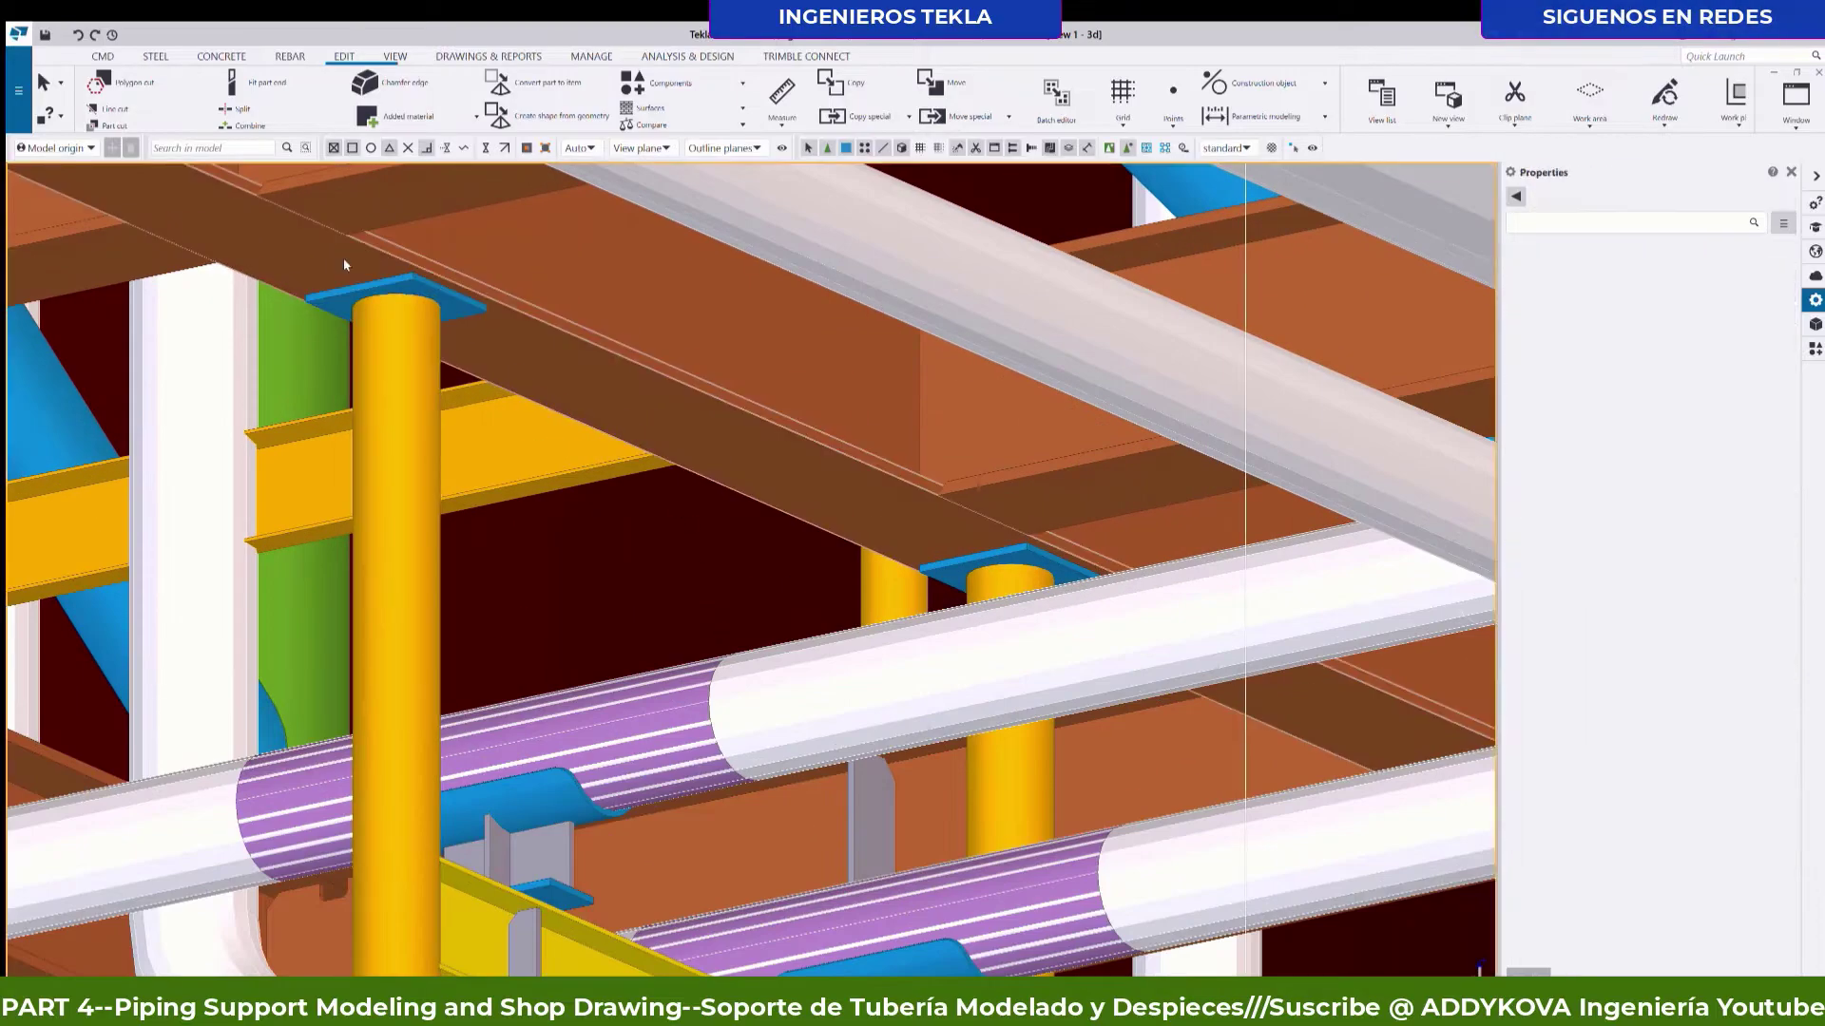
pyautogui.scroll(4, 555, 430)
pyautogui.scroll(1, 693, 542)
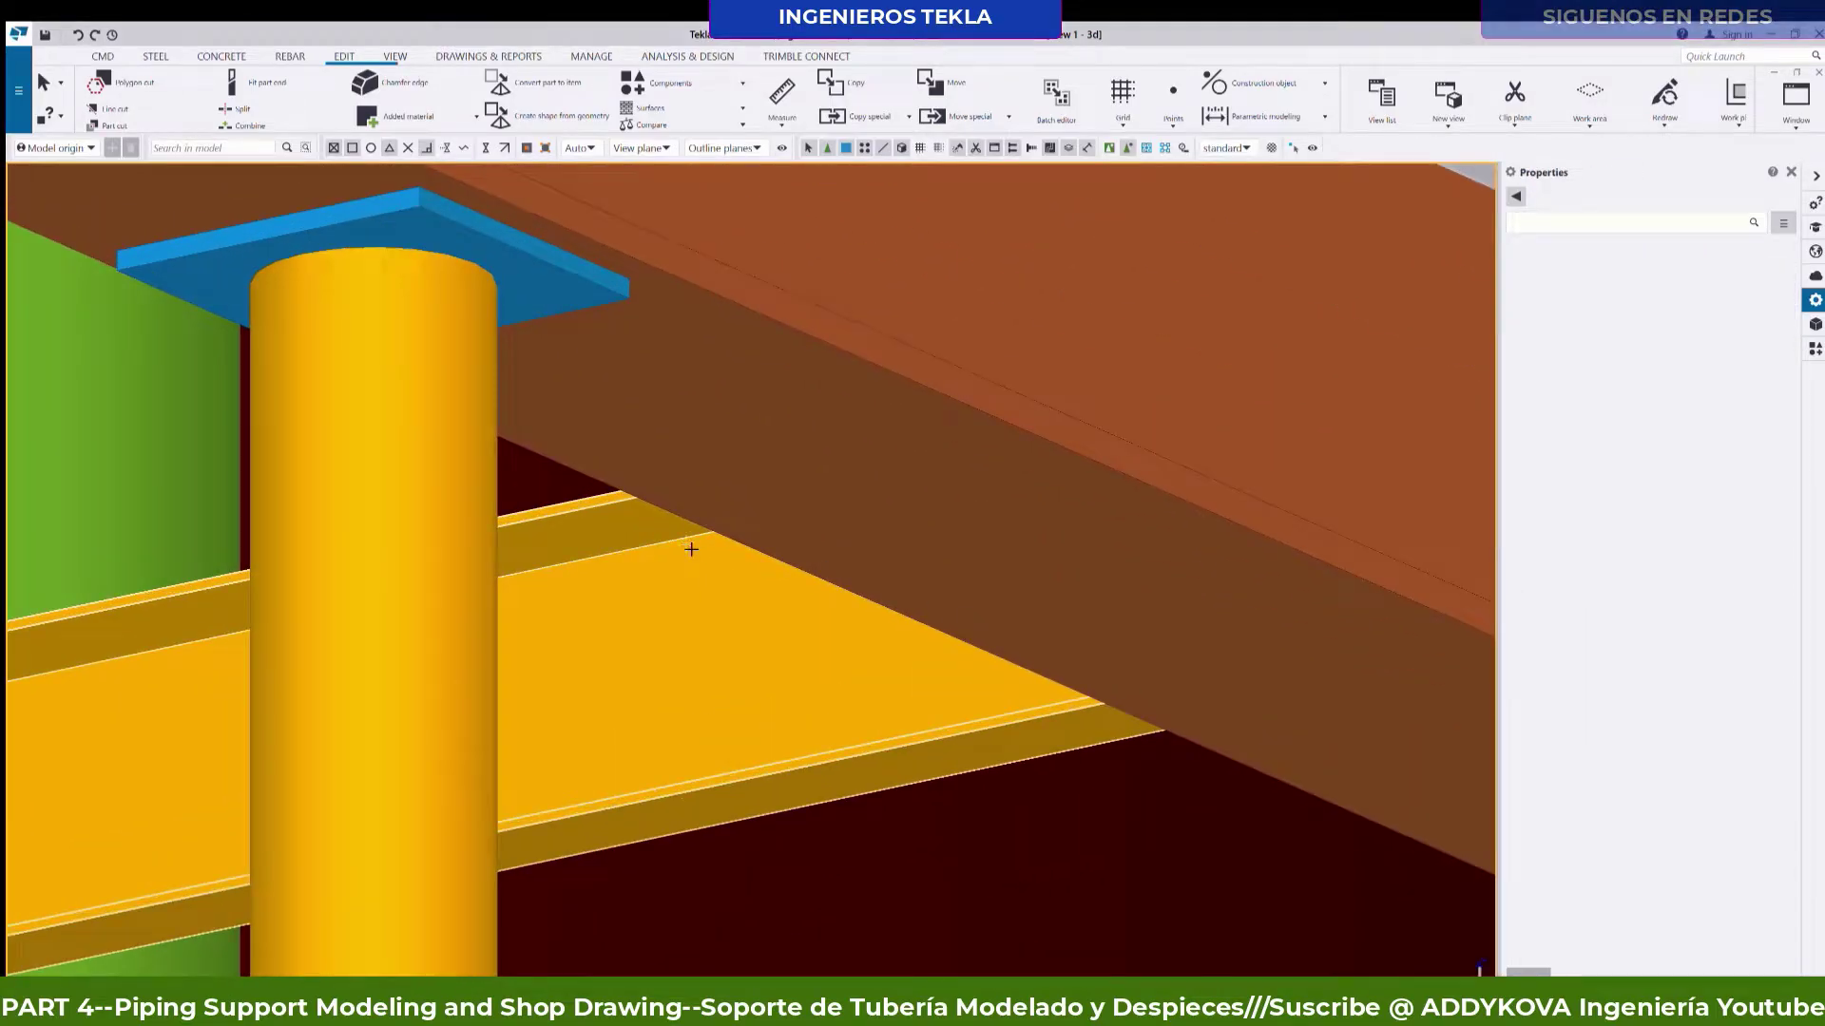
pyautogui.scroll(-1, 735, 602)
pyautogui.scroll(1, 608, 532)
pyautogui.scroll(1, 245, 351)
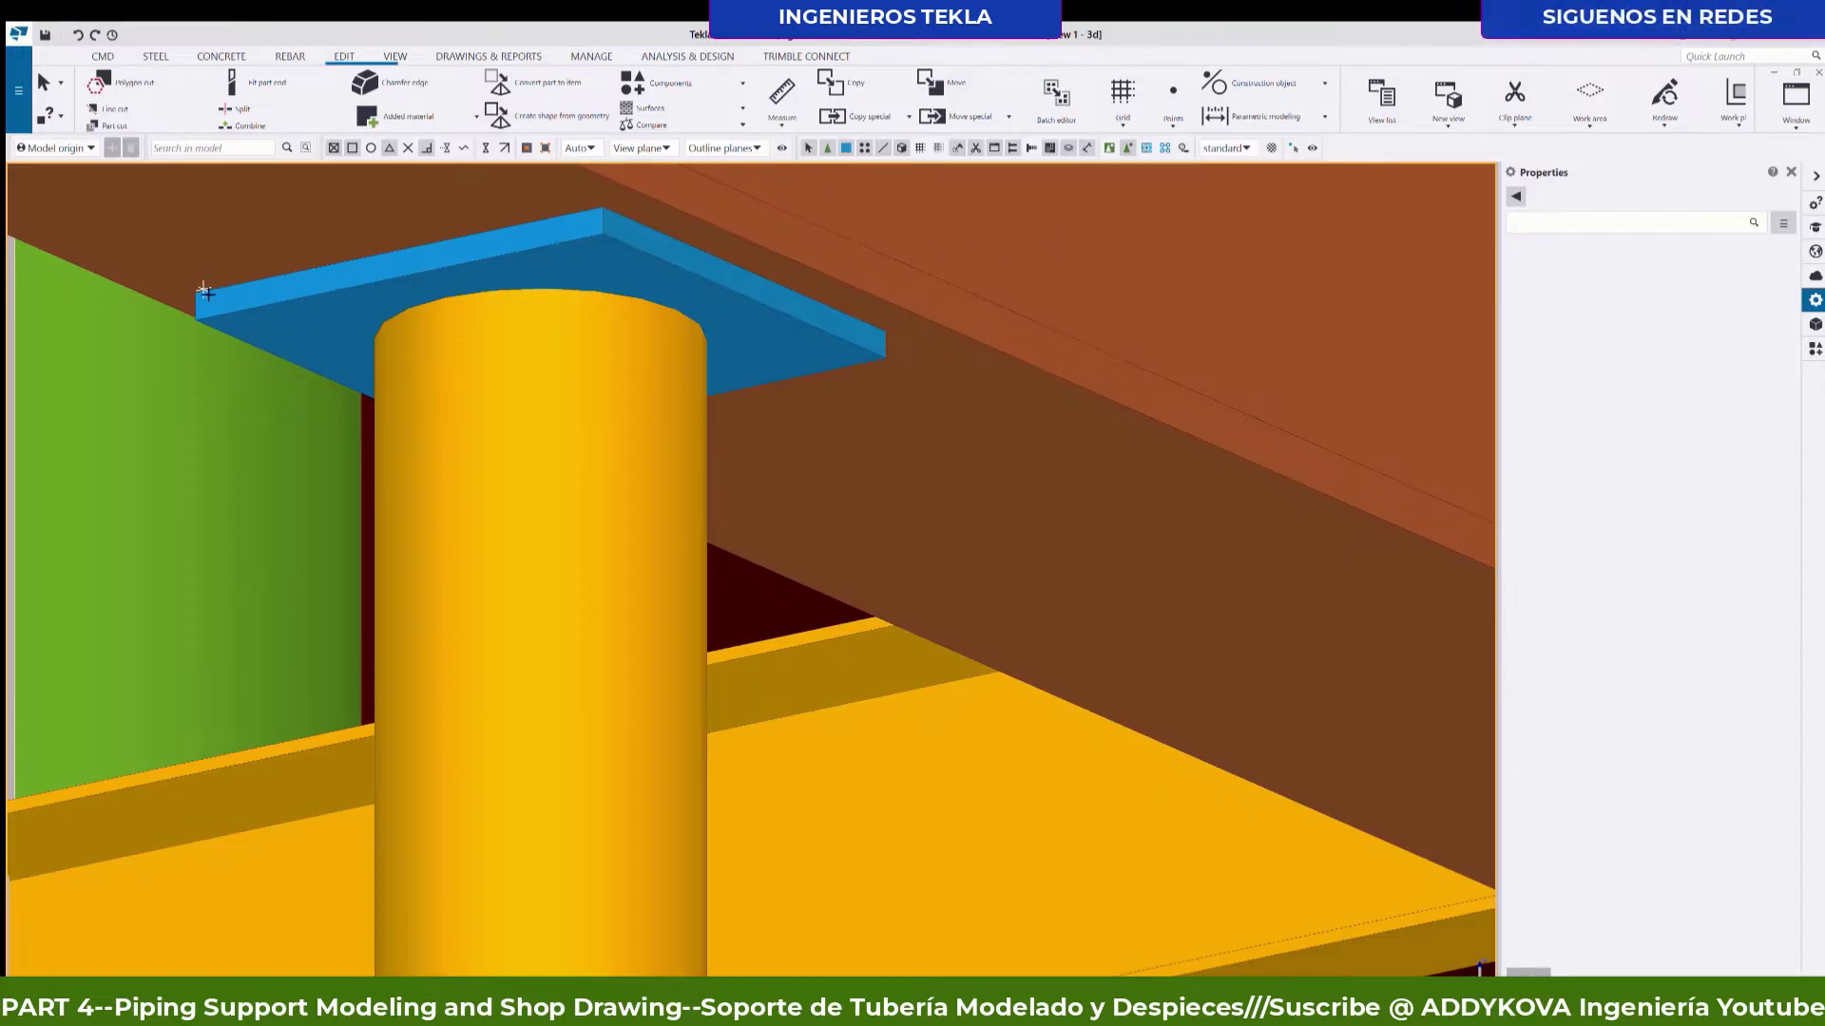
pyautogui.click(546, 150)
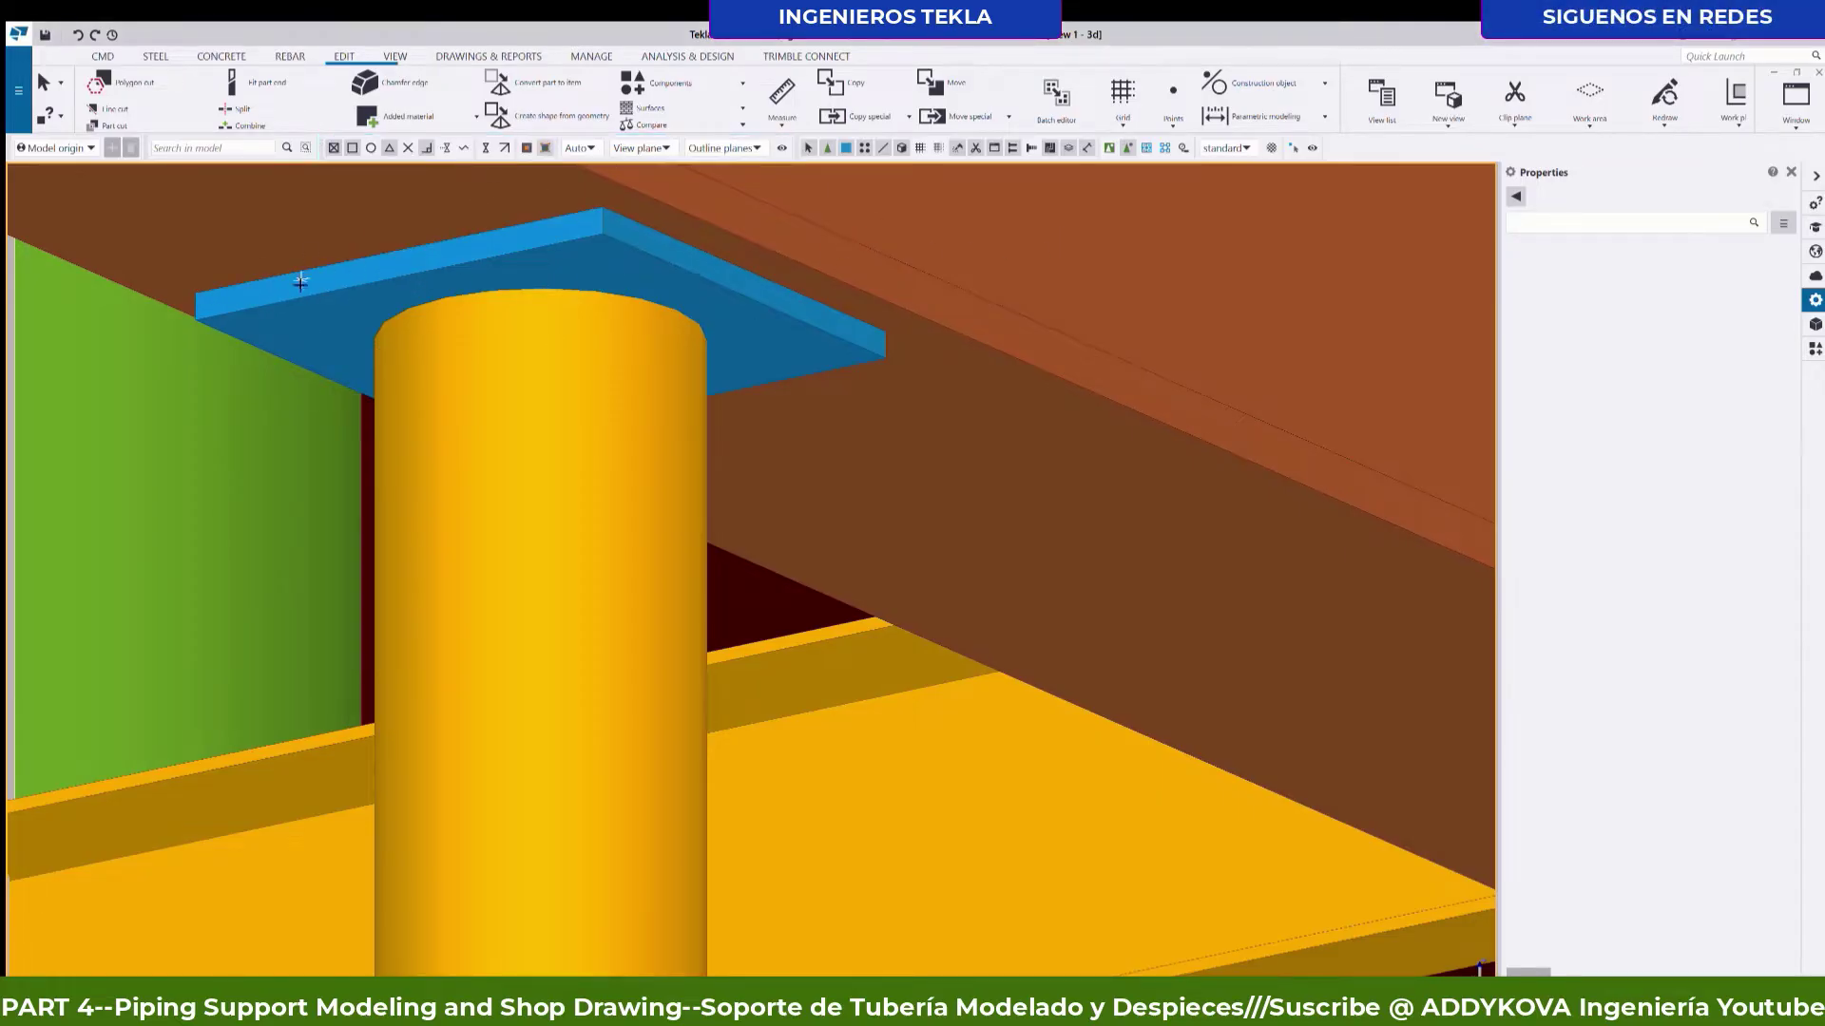
pyautogui.click(233, 293)
pyautogui.scroll(1, 856, 308)
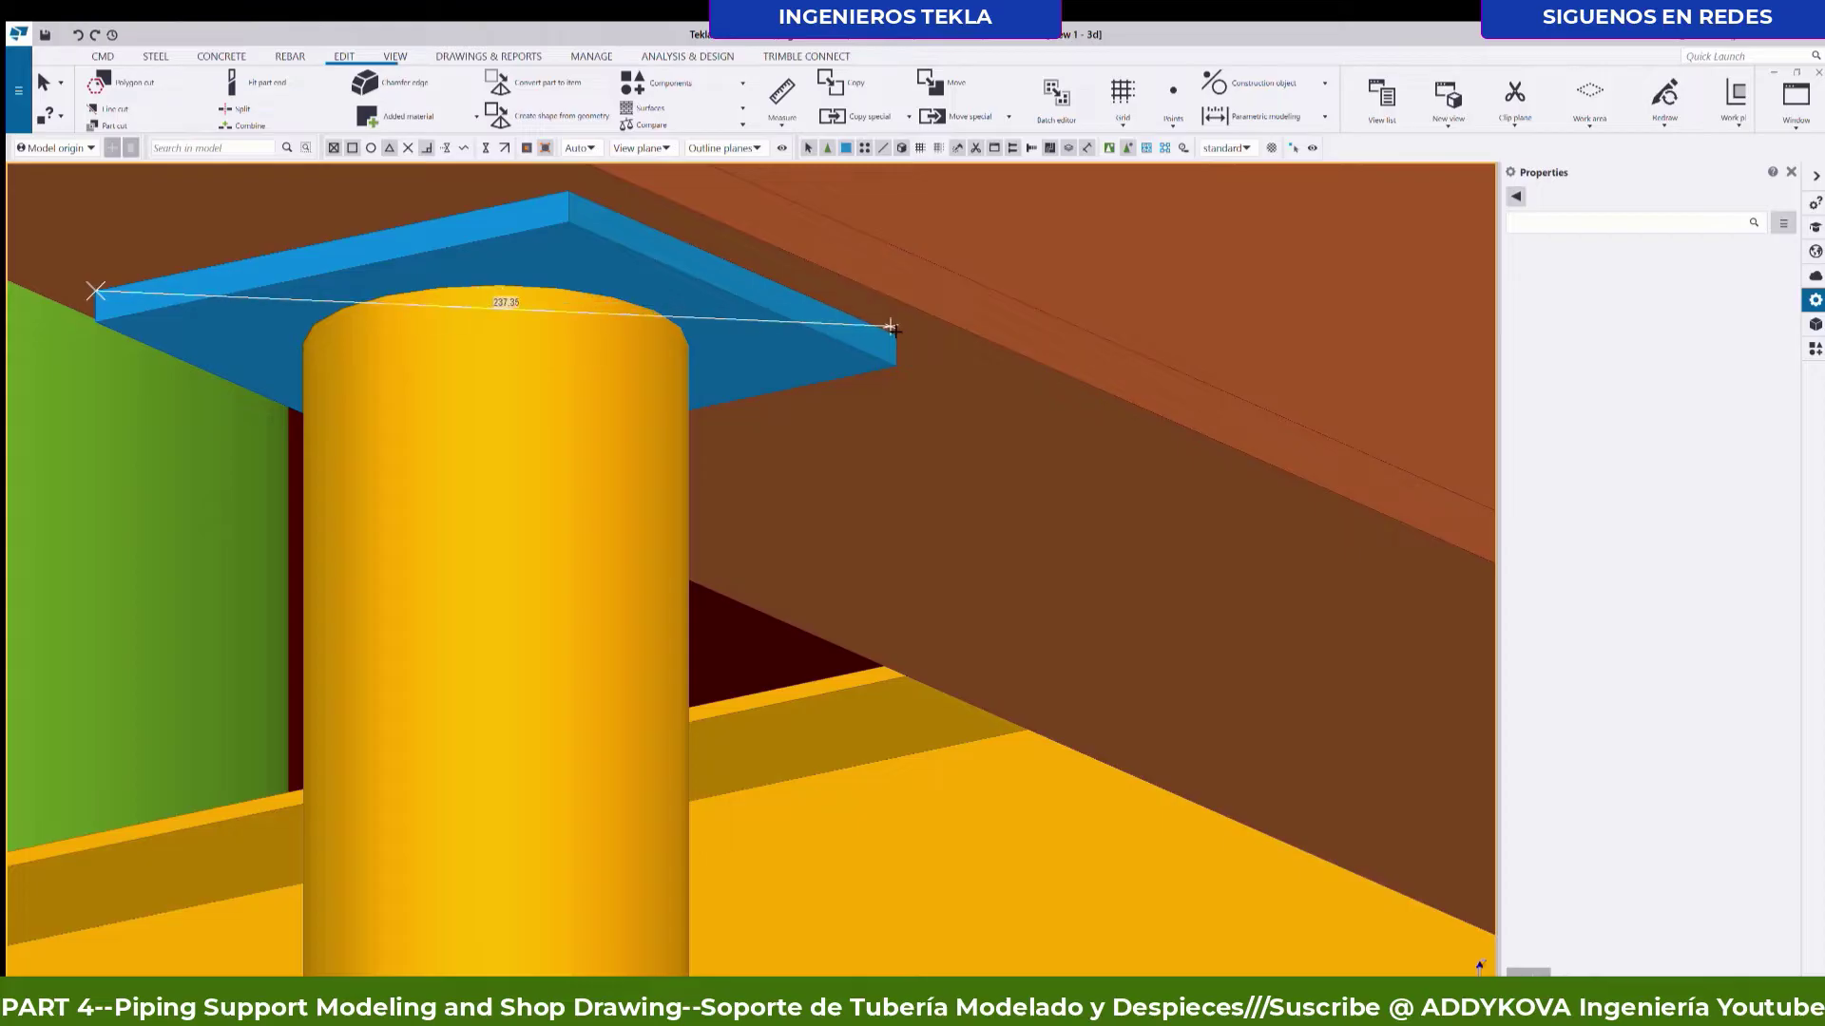
pyautogui.click(894, 334)
pyautogui.scroll(-1, 966, 285)
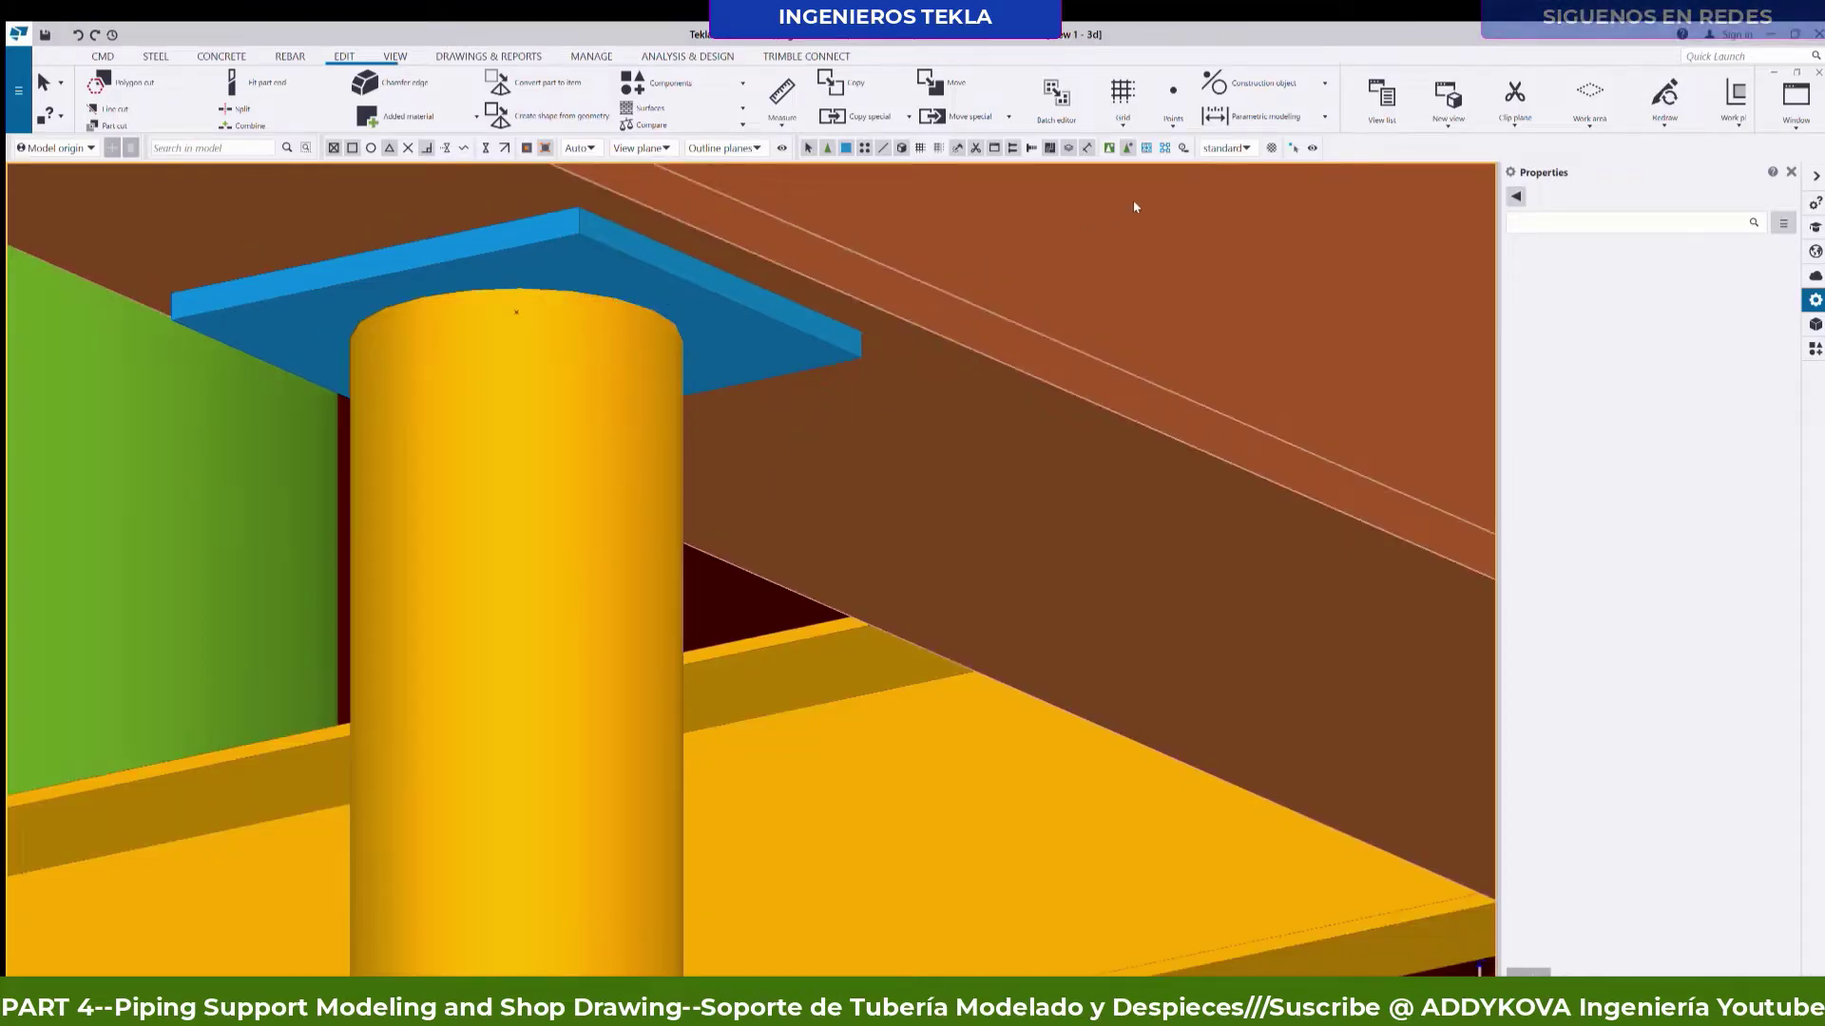
# Select the existing support's post, cap plate, another support part and a beam stiffener.
pyautogui.click(606, 275)
pyautogui.scroll(-1, 606, 276)
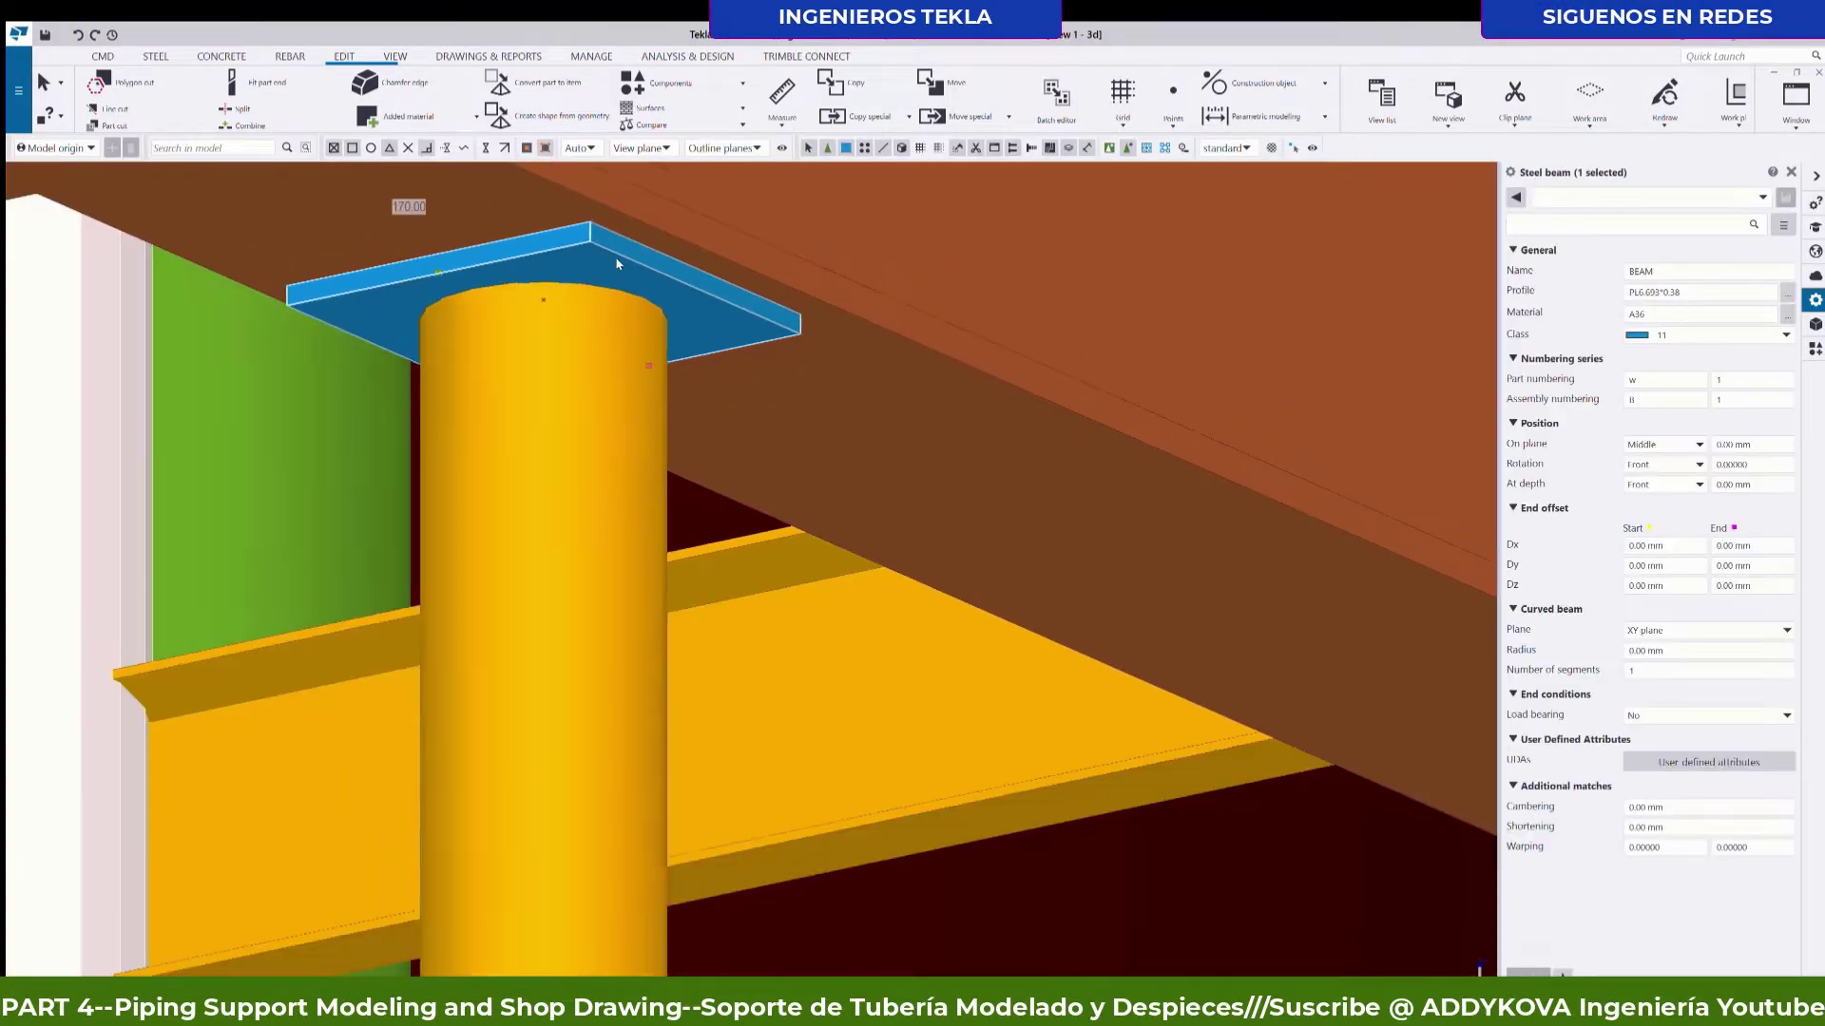
pyautogui.scroll(-1, 581, 357)
pyautogui.scroll(-1, 582, 358)
pyautogui.scroll(-1, 581, 355)
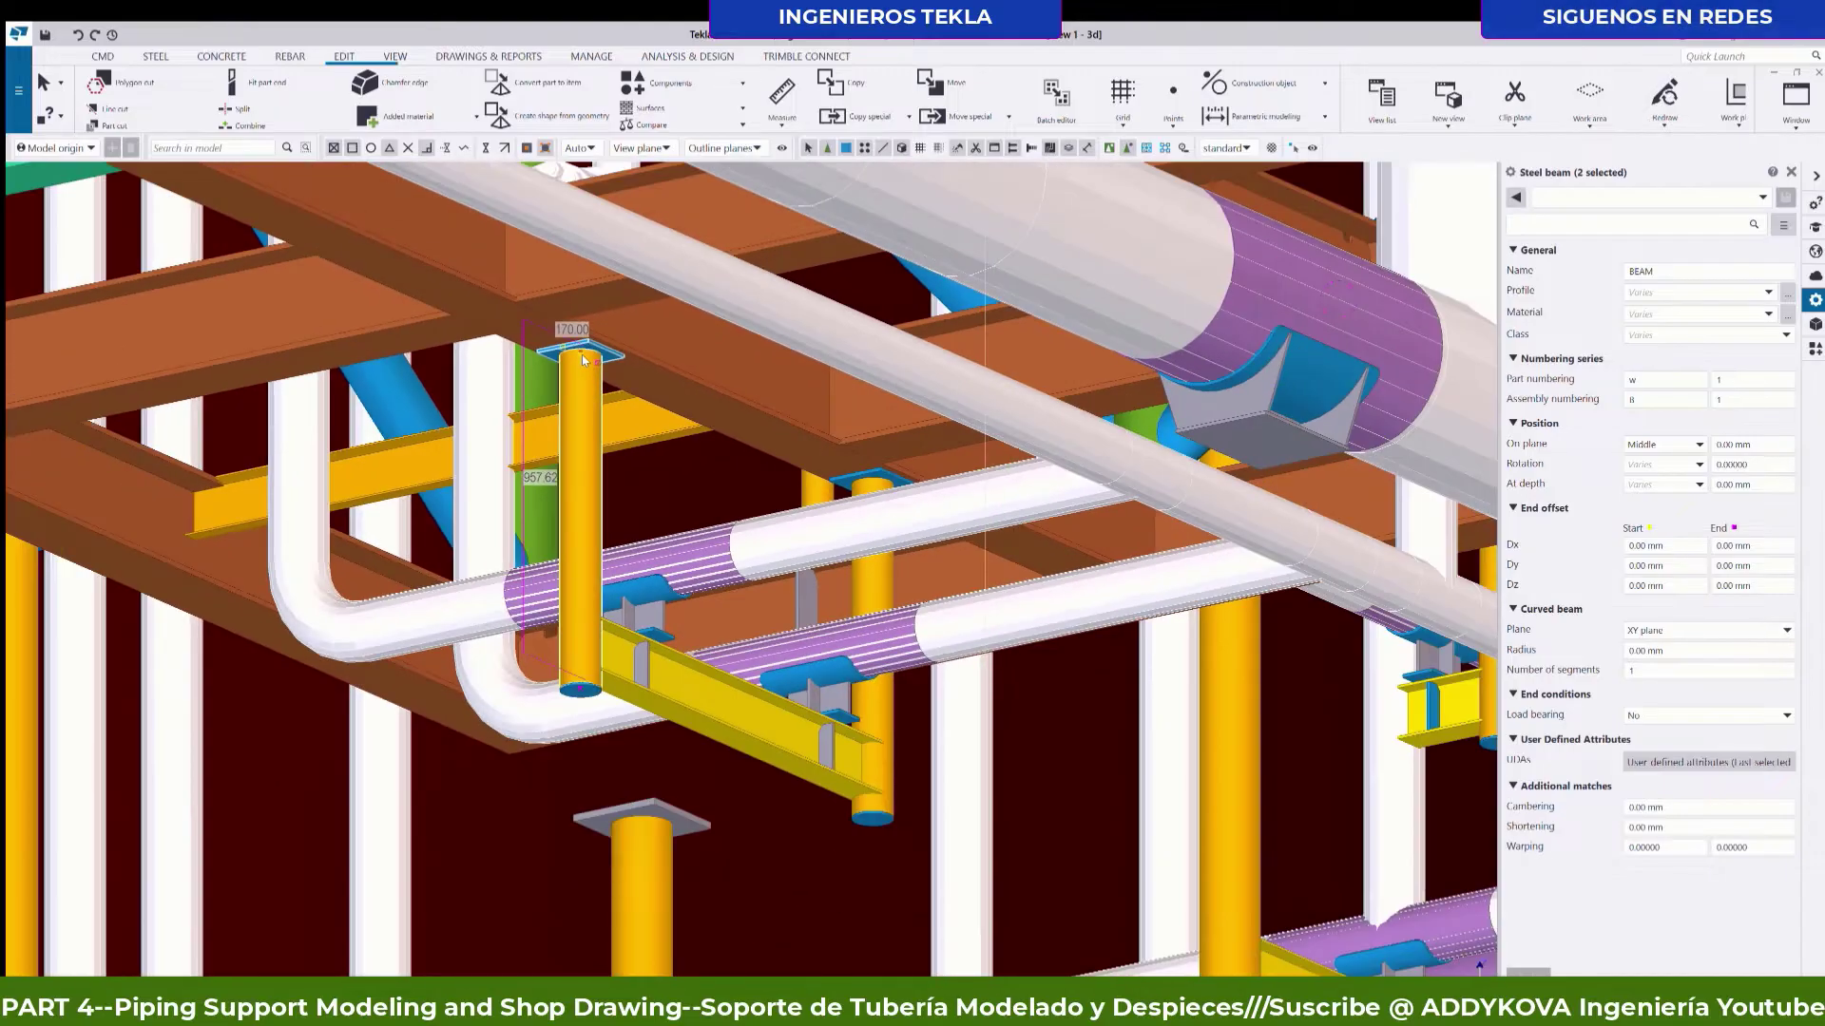
pyautogui.scroll(1, 582, 355)
pyautogui.scroll(1, 551, 570)
pyautogui.scroll(1, 482, 805)
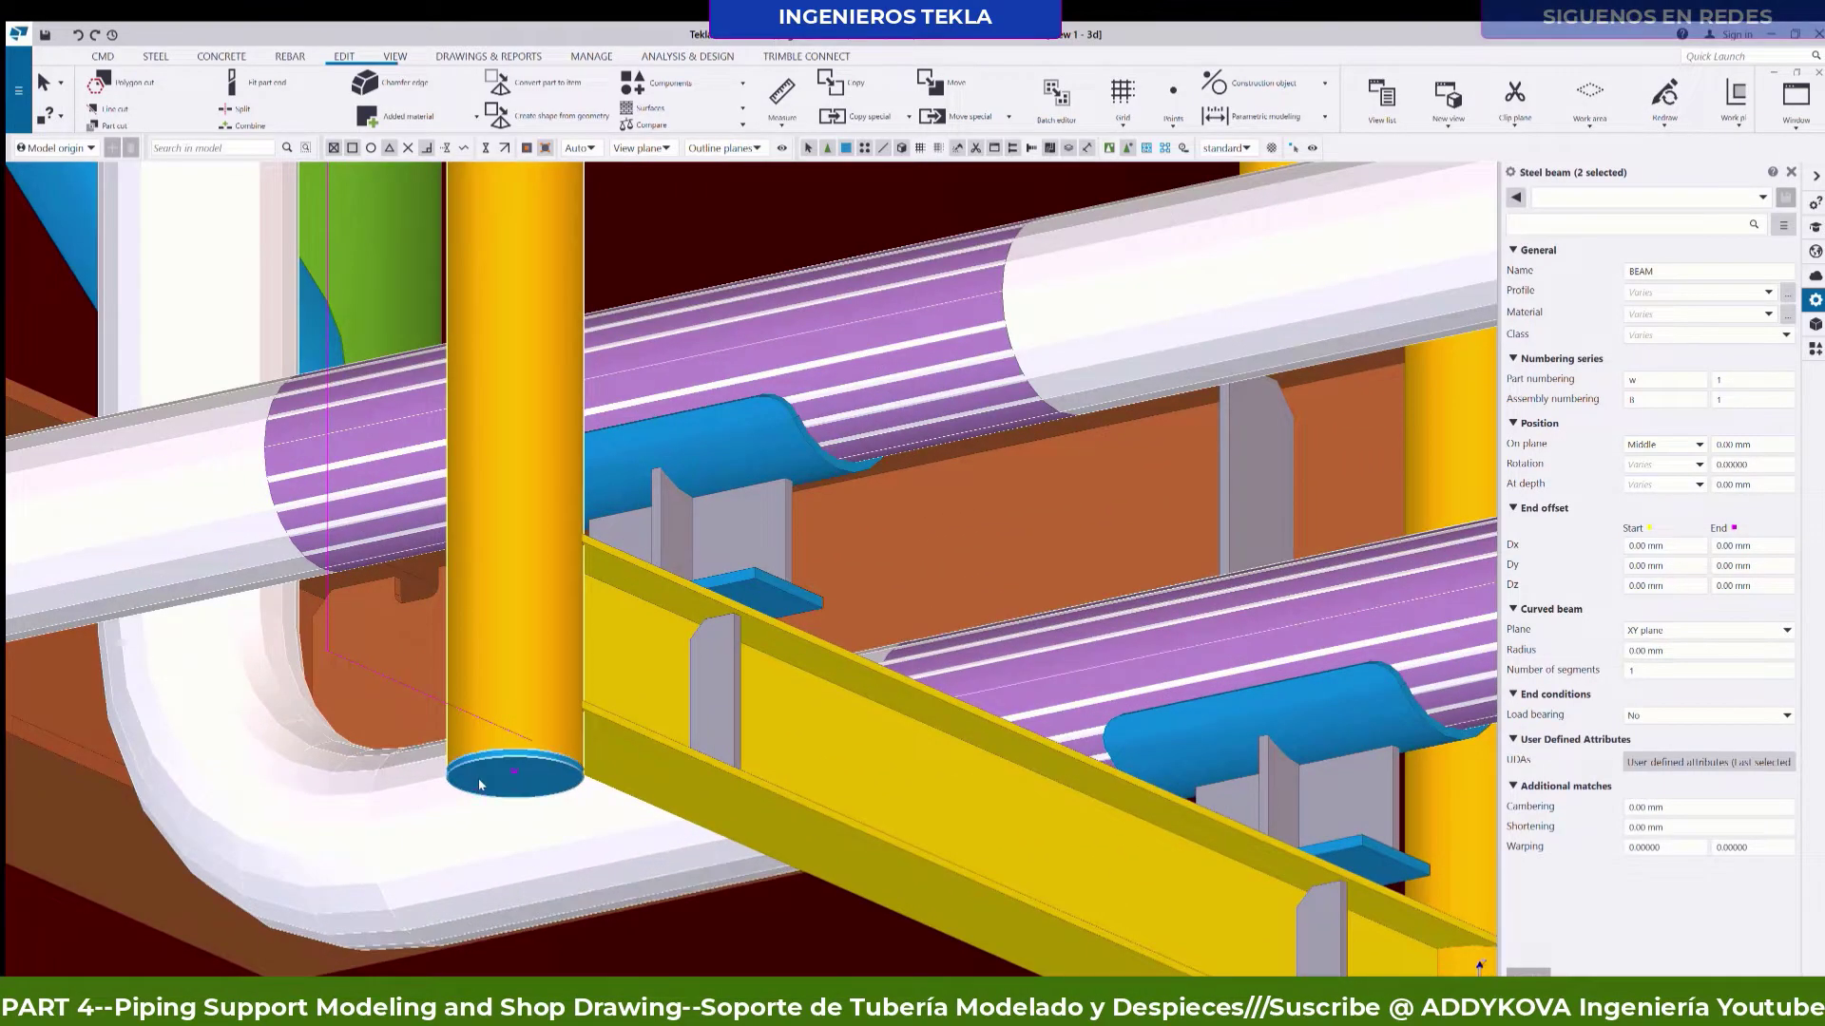
pyautogui.keyDown('shift'); pyautogui.click(482, 805); pyautogui.keyUp('shift')
pyautogui.moveTo(634, 672); pyautogui.dragTo(557, 639, button='middle')
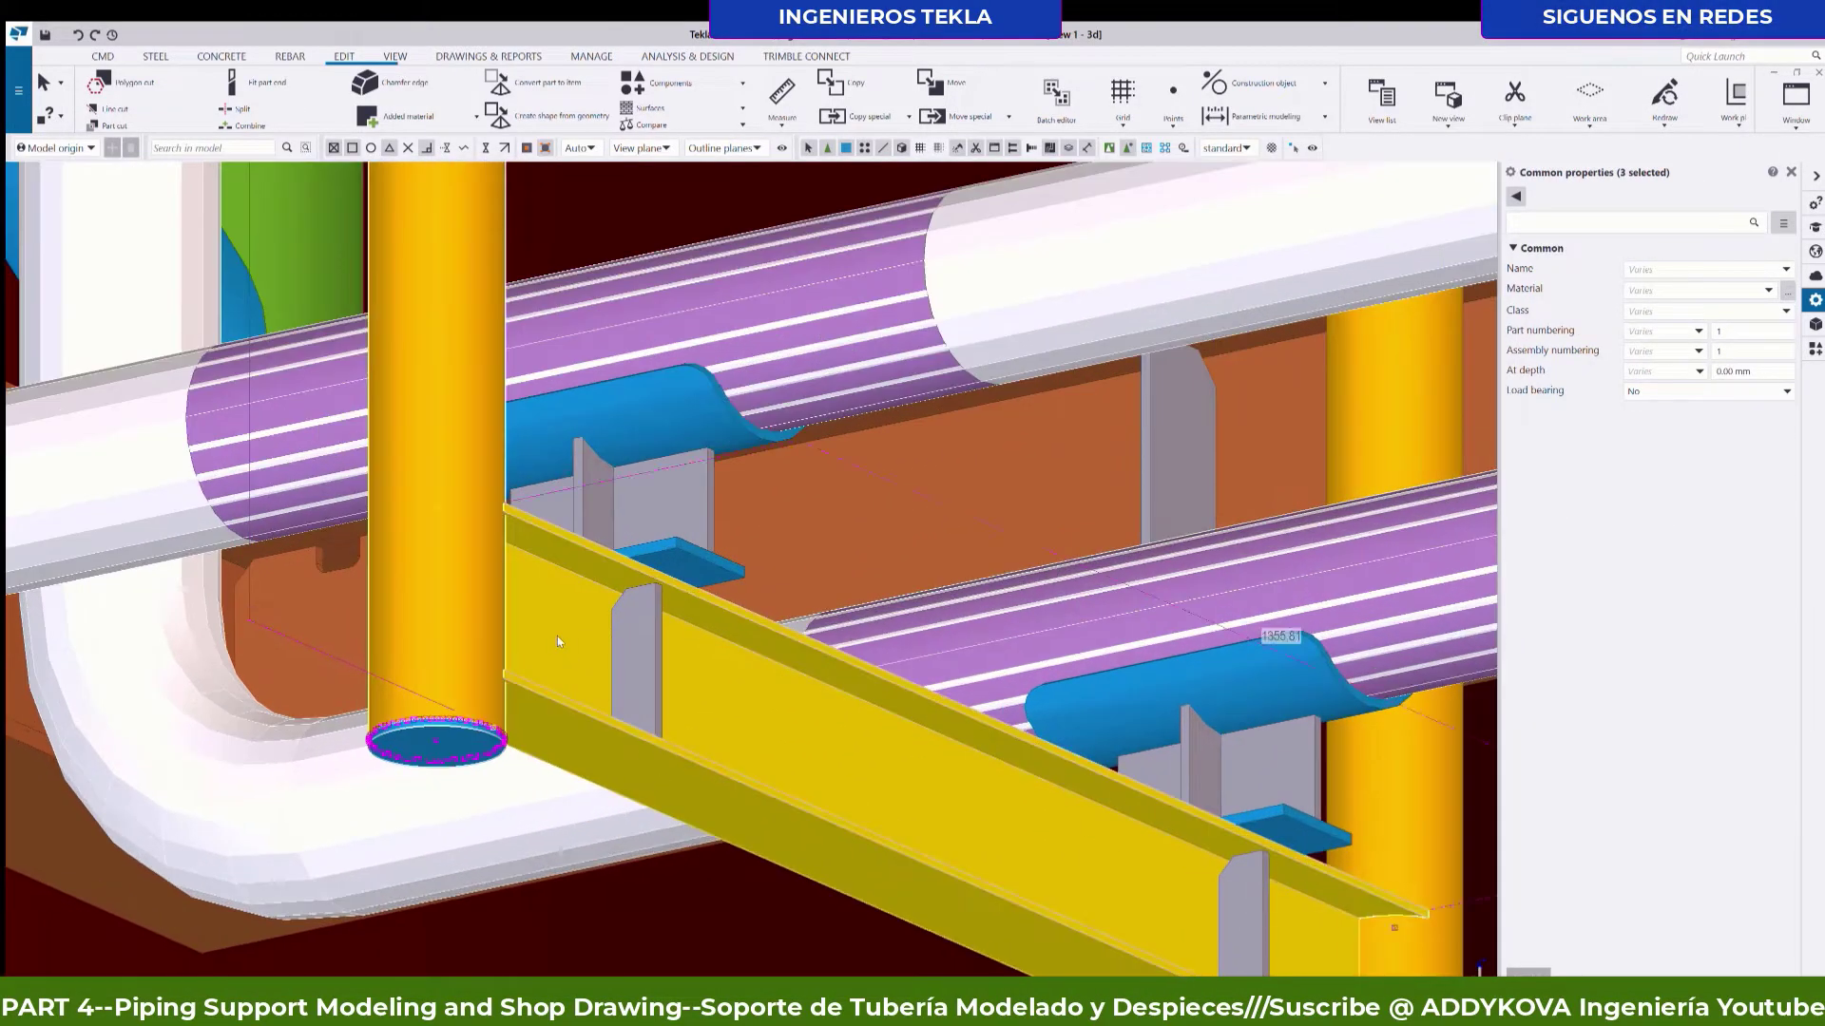
pyautogui.scroll(1, 557, 642)
pyautogui.keyDown('shift'); pyautogui.click(630, 637); pyautogui.keyUp('shift')
pyautogui.scroll(-2, 651, 565)
pyautogui.scroll(-2, 650, 565)
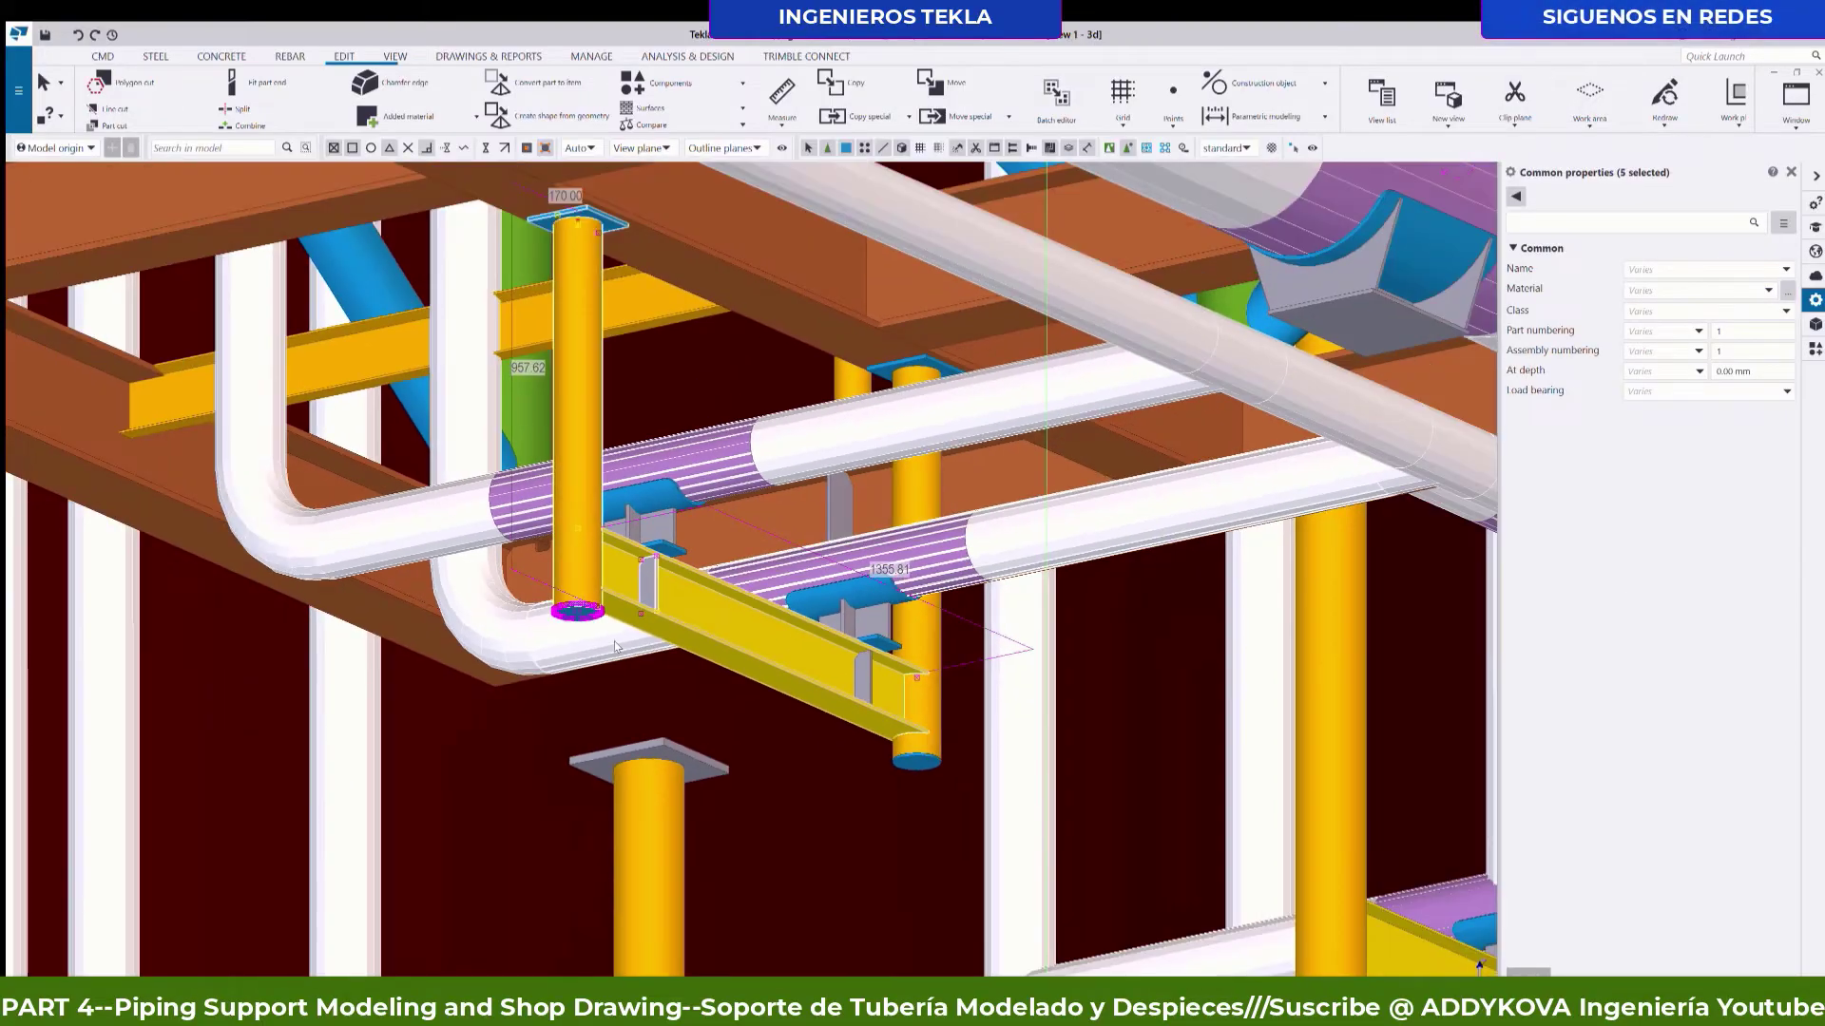
# Add the remaining support parts and the post's cap plate to the selection.
pyautogui.moveTo(614, 640)
pyautogui.mouseDown(button='middle')
pyautogui.moveTo(771, 652)
pyautogui.moveTo(778, 813)
pyautogui.moveTo(636, 479)
pyautogui.mouseUp(button='middle')
pyautogui.scroll(3, 771, 652)
pyautogui.scroll(2, 637, 479)
pyautogui.keyDown('shift'); pyautogui.click(563, 500); pyautogui.keyUp('shift')
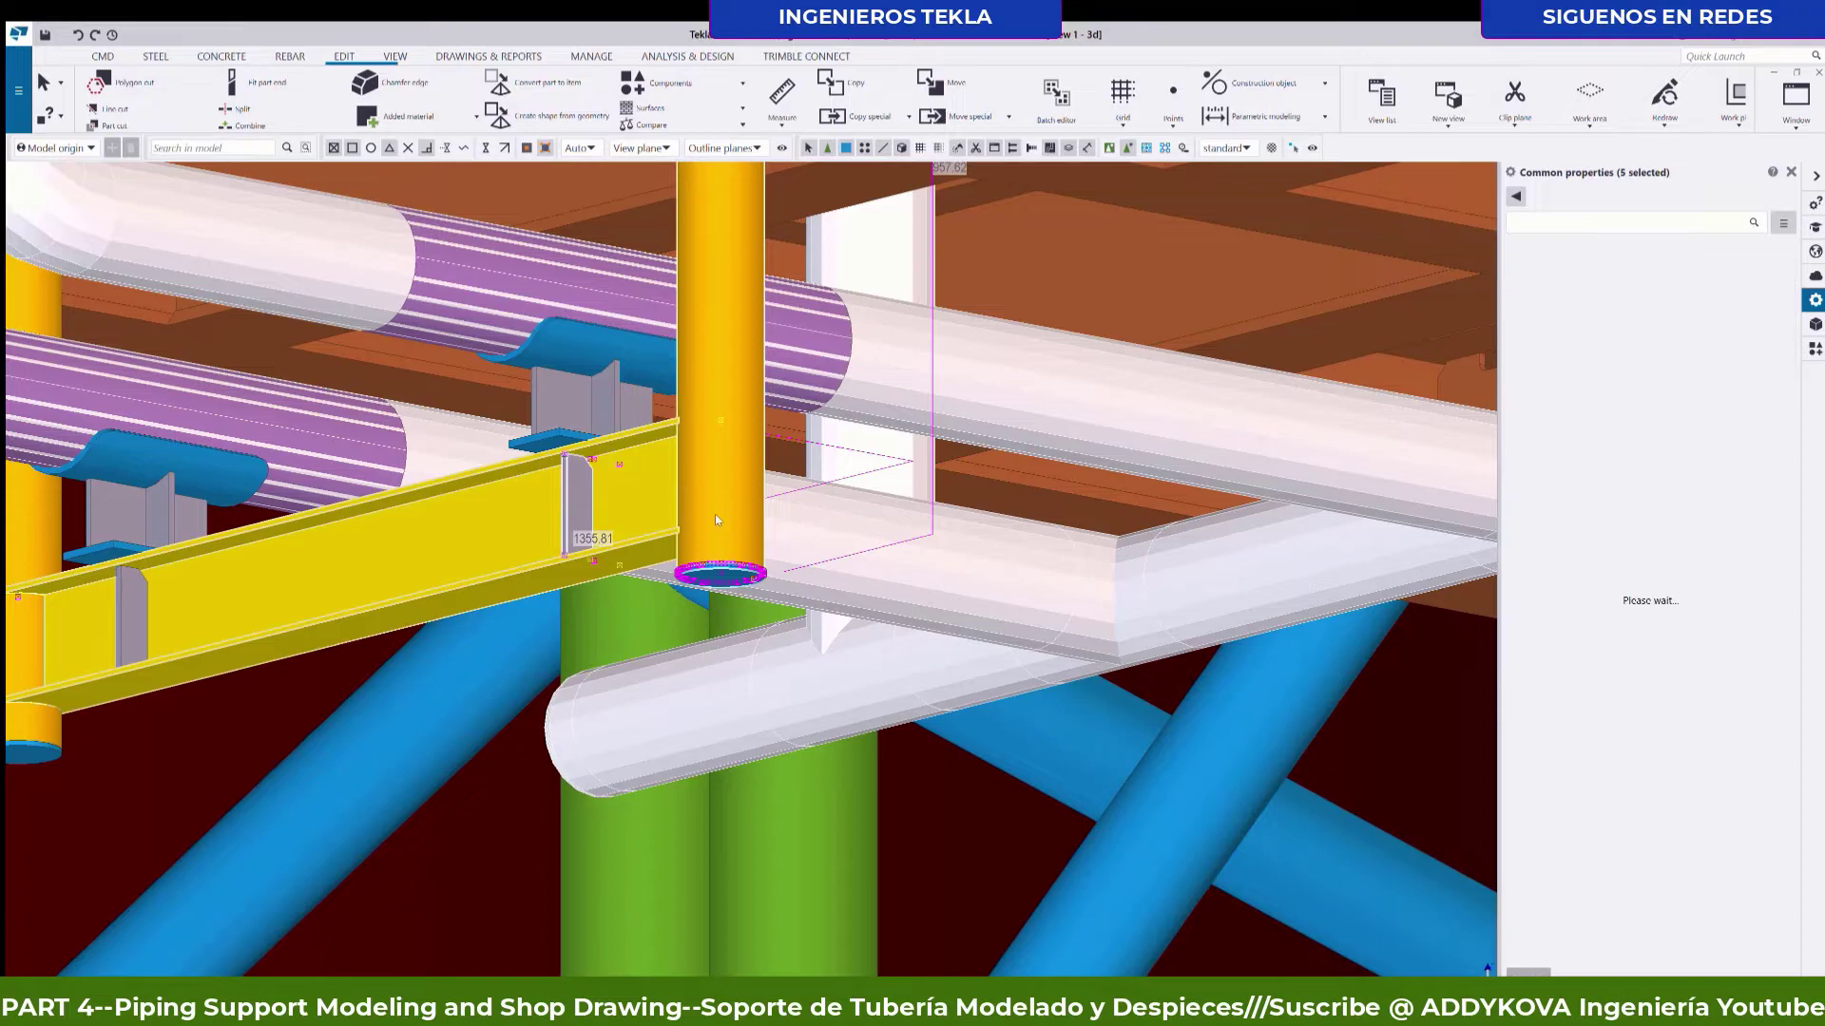
pyautogui.scroll(-3, 715, 515)
pyautogui.scroll(2, 715, 516)
pyautogui.scroll(2, 697, 551)
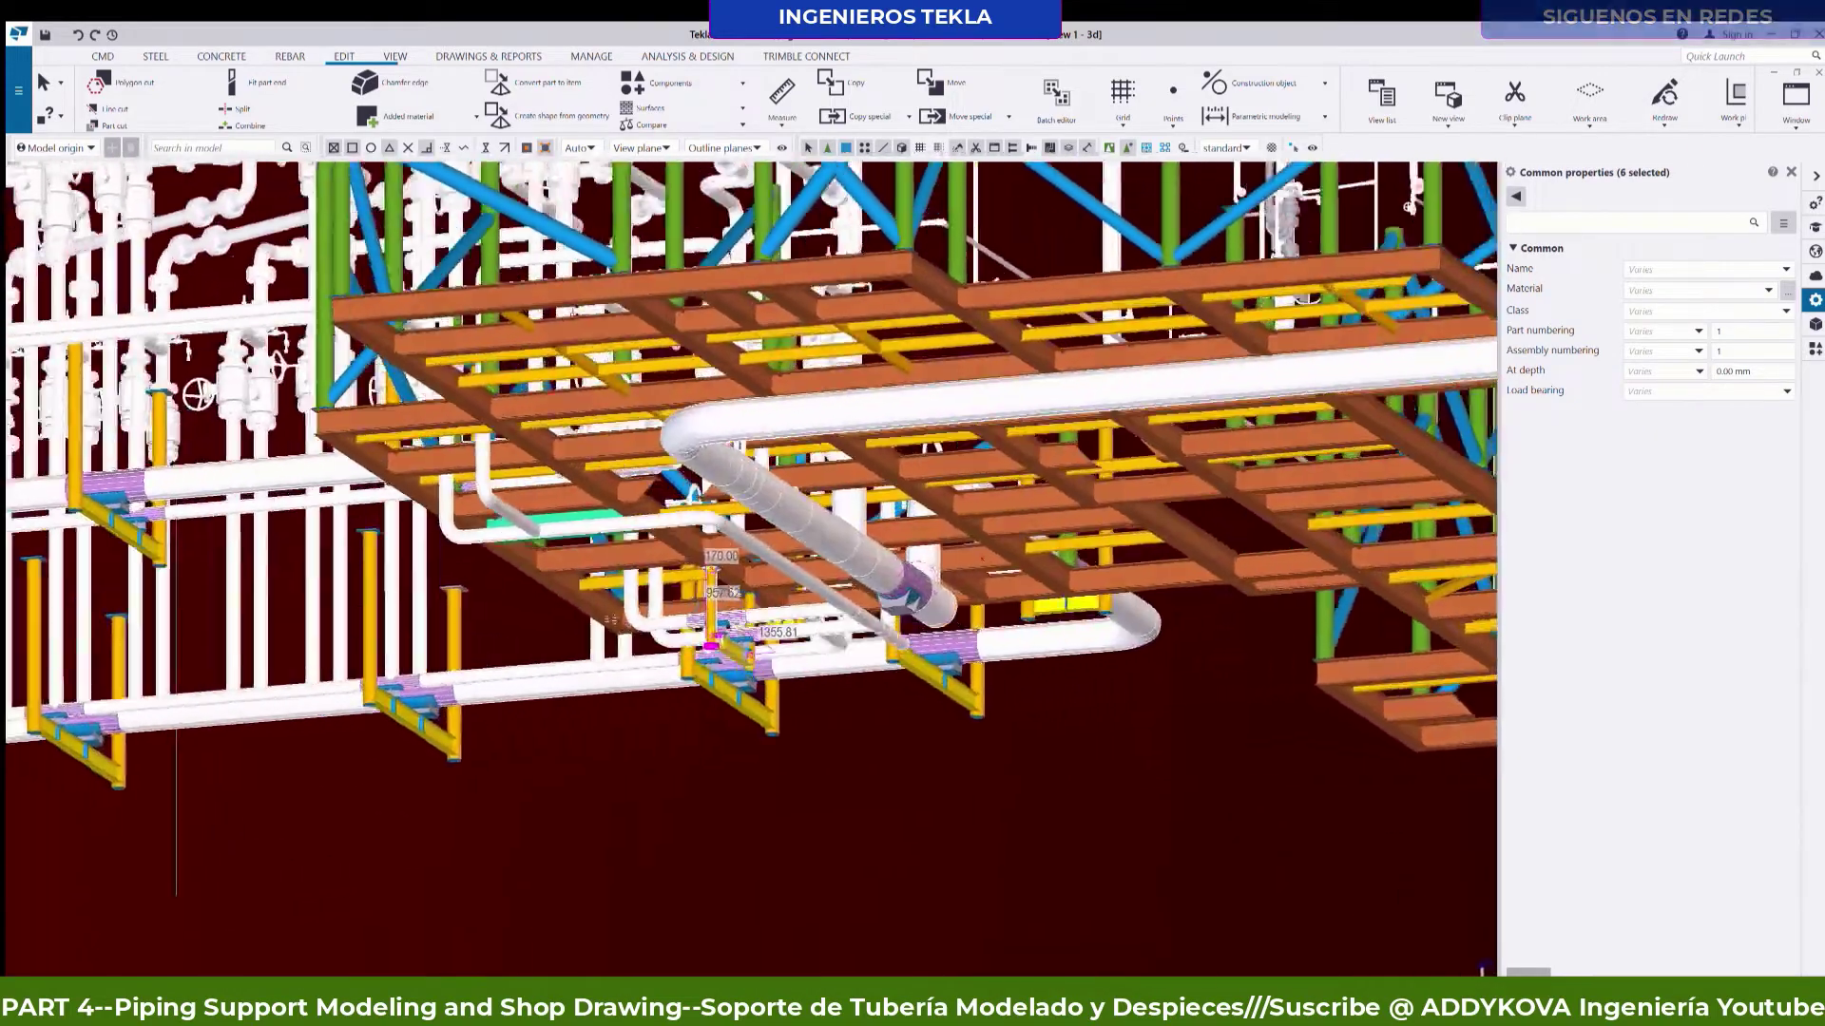
pyautogui.scroll(2, 697, 549)
pyautogui.scroll(2, 696, 546)
pyautogui.scroll(3, 697, 543)
pyautogui.scroll(3, 694, 542)
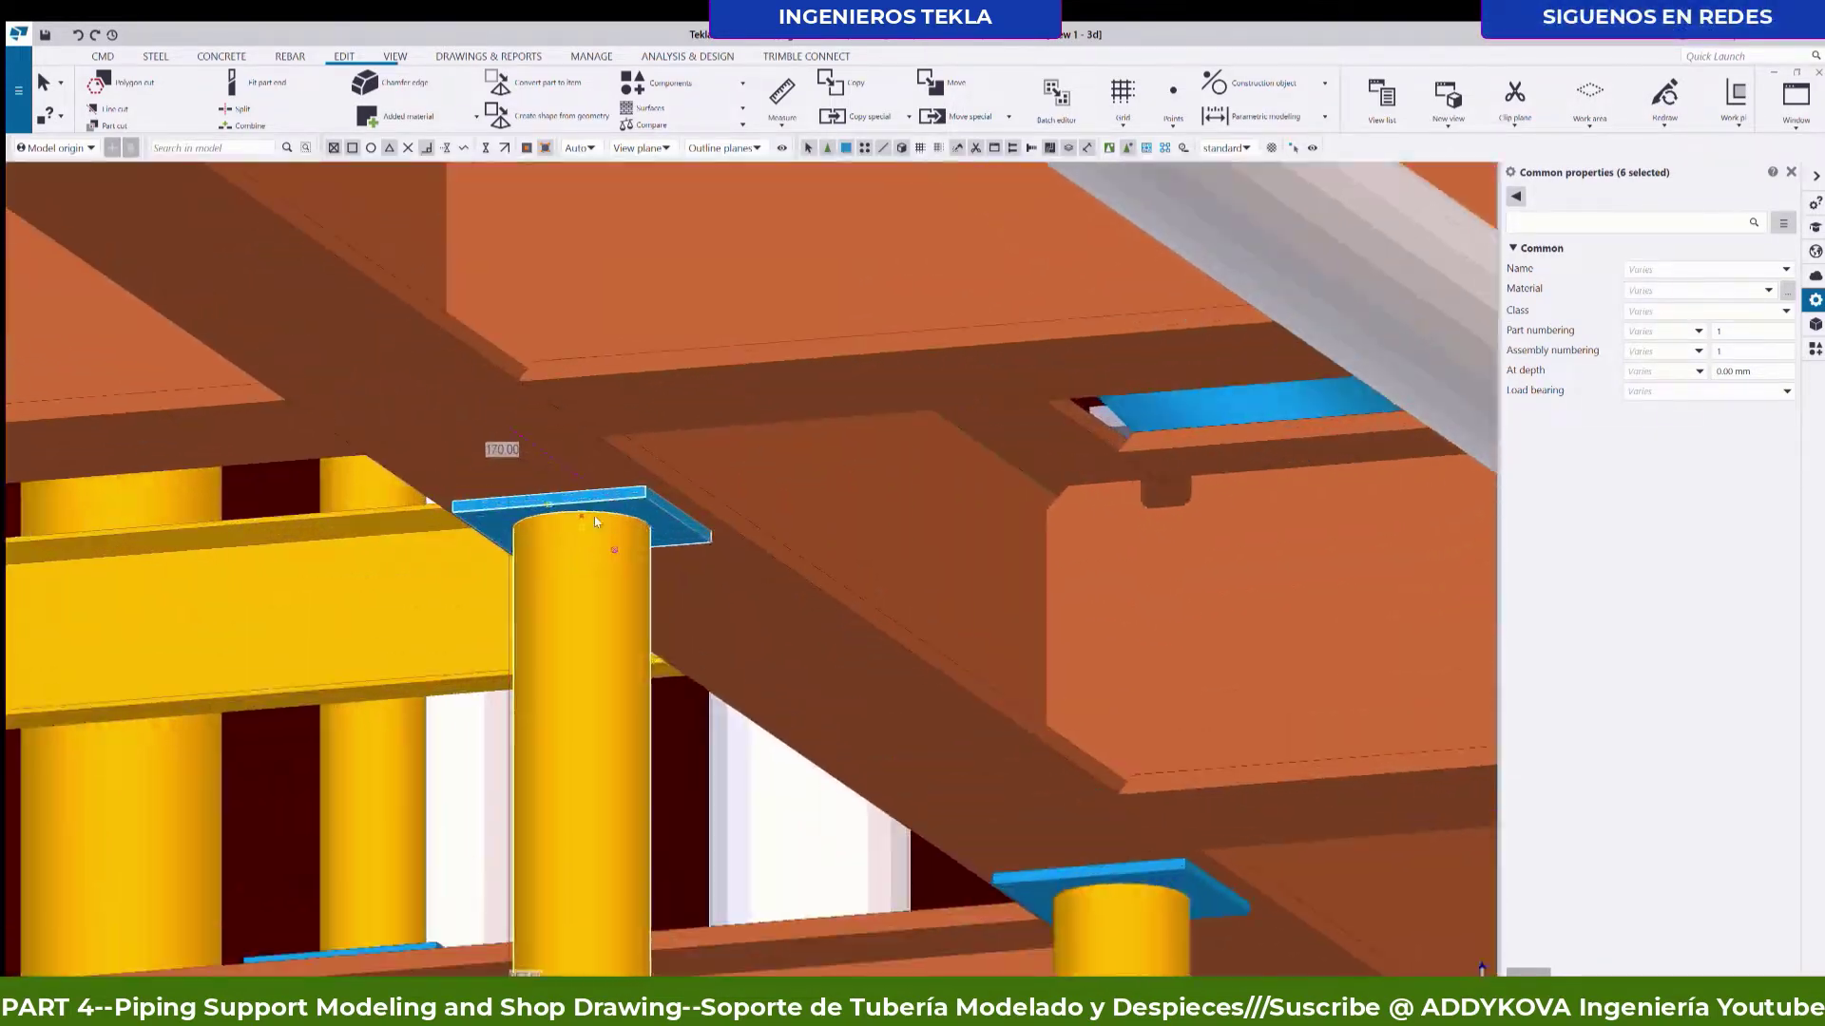
pyautogui.scroll(3, 633, 533)
pyautogui.scroll(2, 633, 533)
pyautogui.keyDown('shift'); pyautogui.click(633, 533); pyautogui.keyUp('shift')
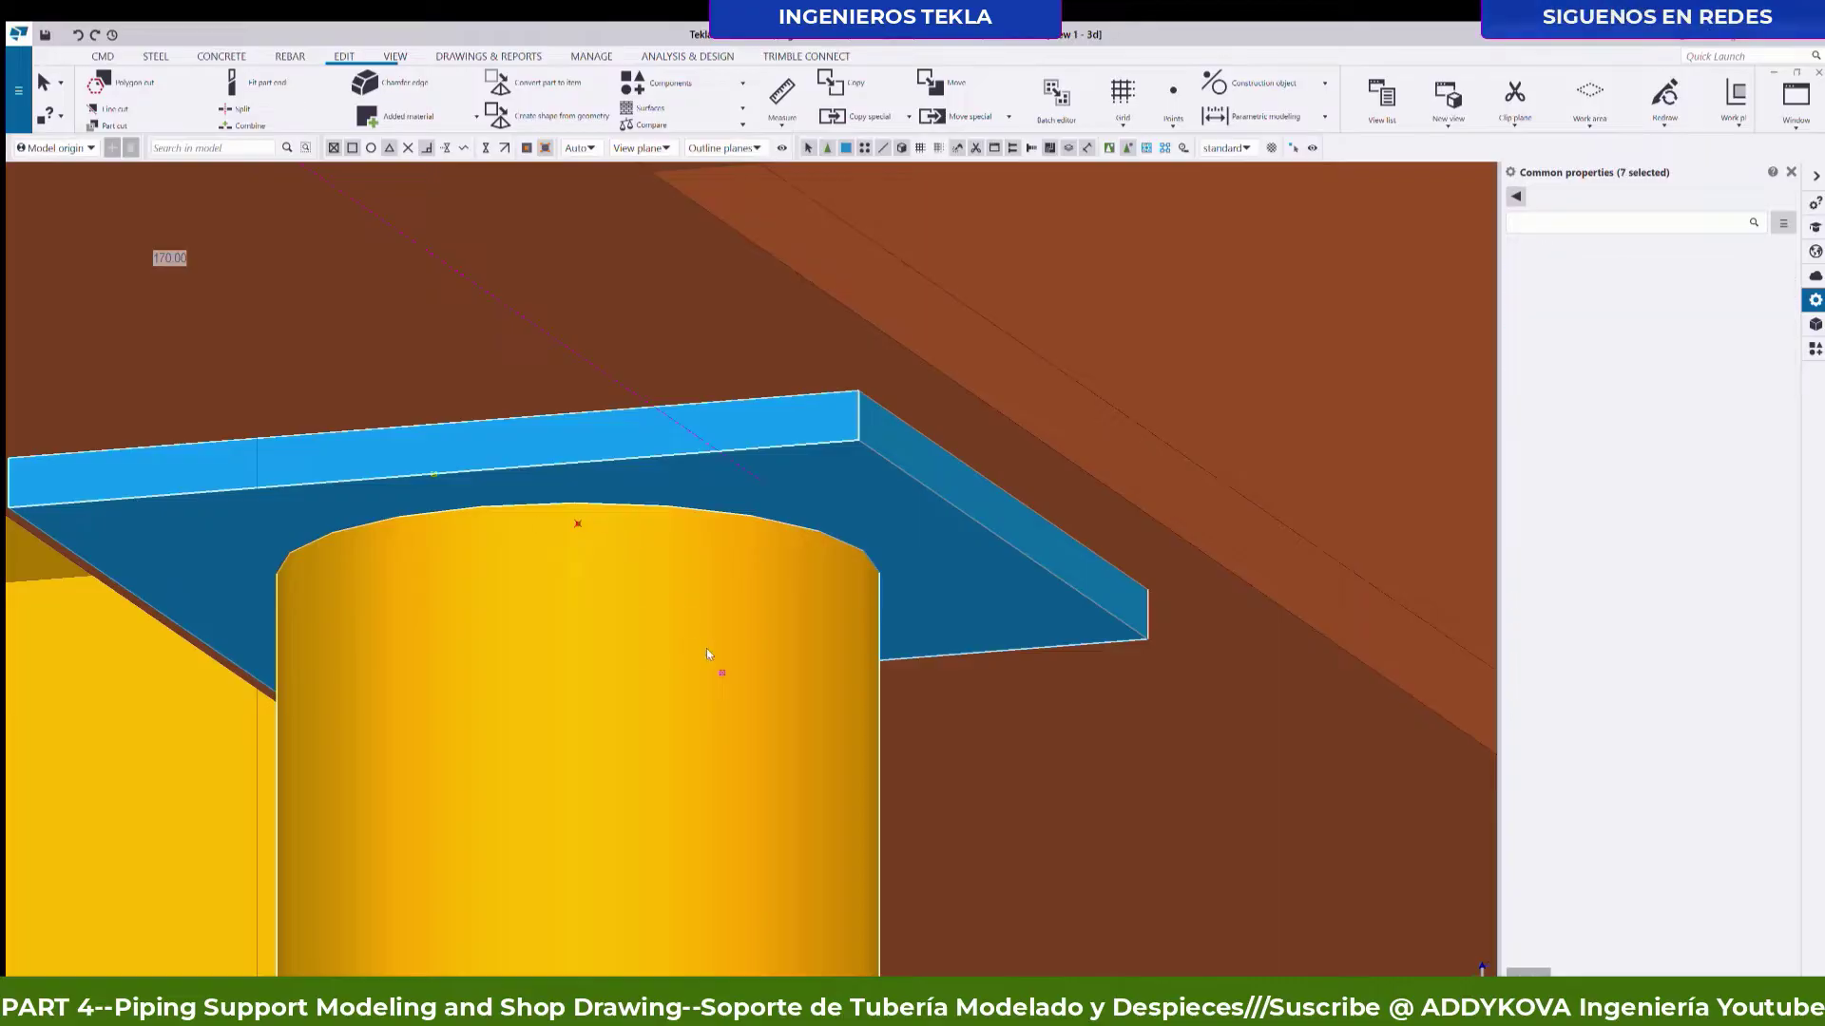
# Copy the selected support parts with Ctrl+C to the target under the large pipe.
pyautogui.hotkey('ctrl', 'c')
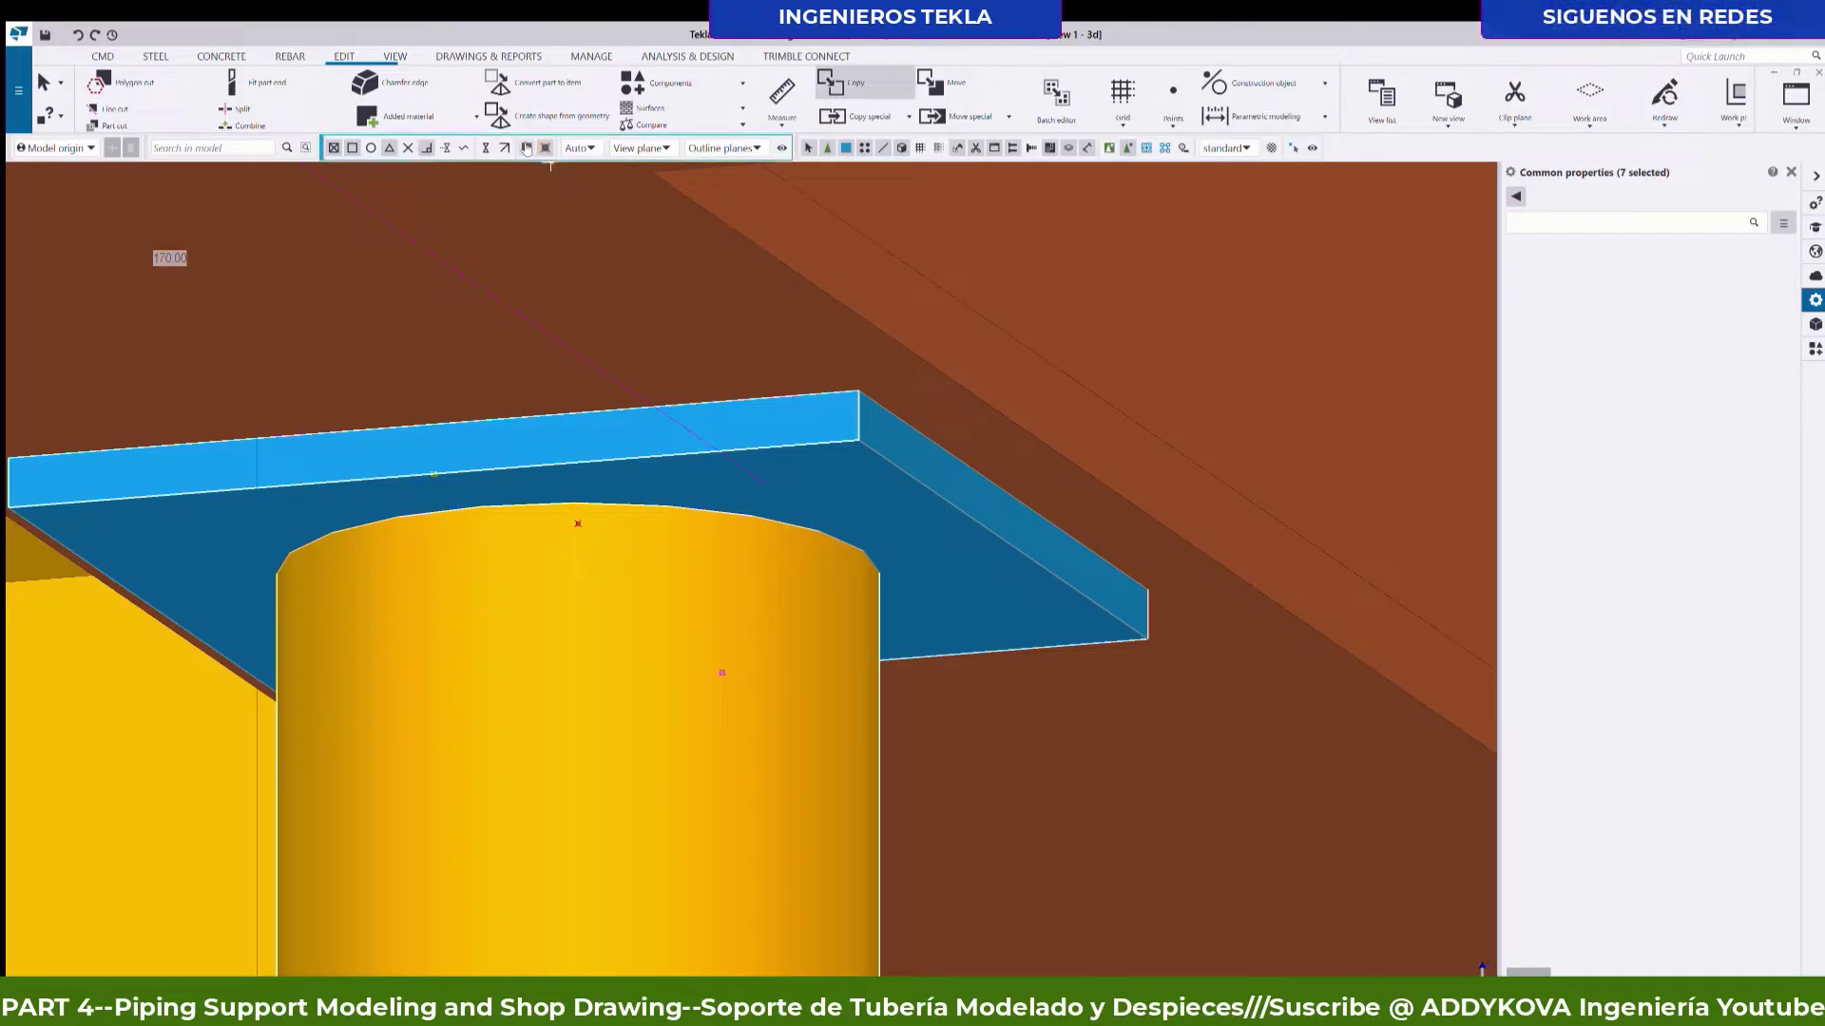
pyautogui.scroll(-5, 570, 551)
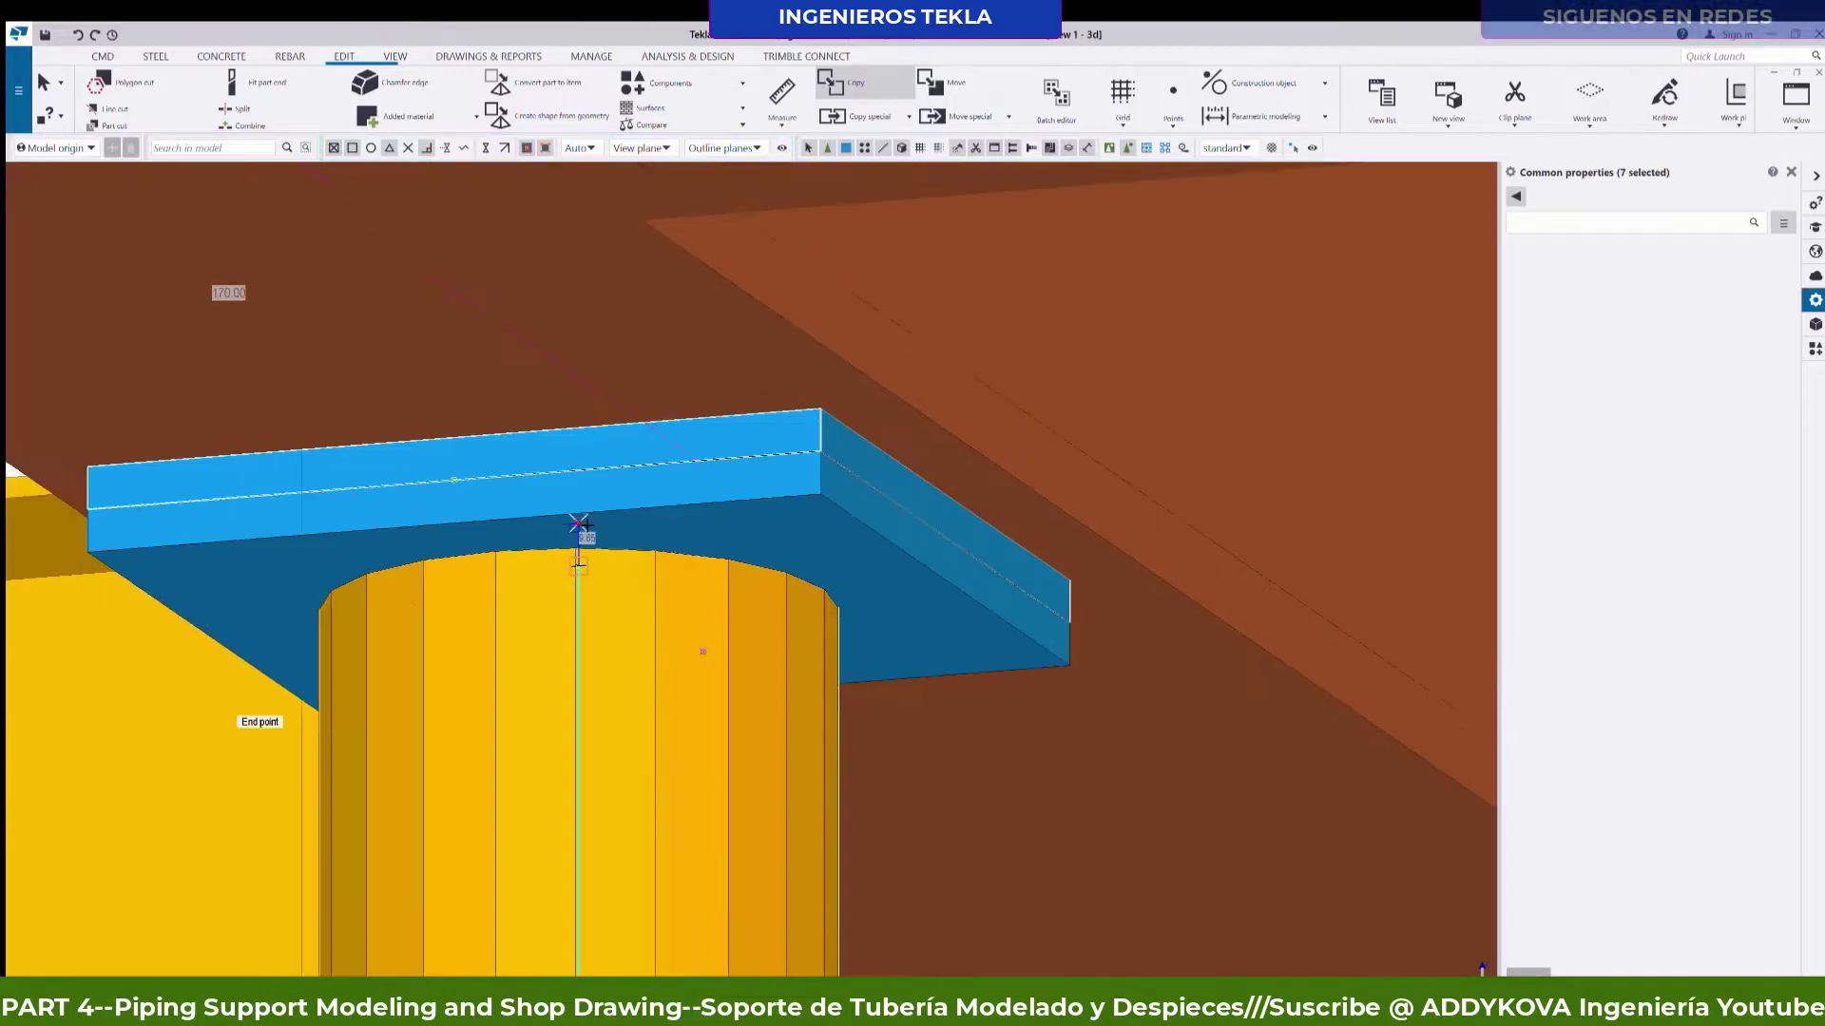
pyautogui.scroll(-2, 499, 561)
pyautogui.scroll(-2, 499, 559)
pyautogui.scroll(-2, 499, 557)
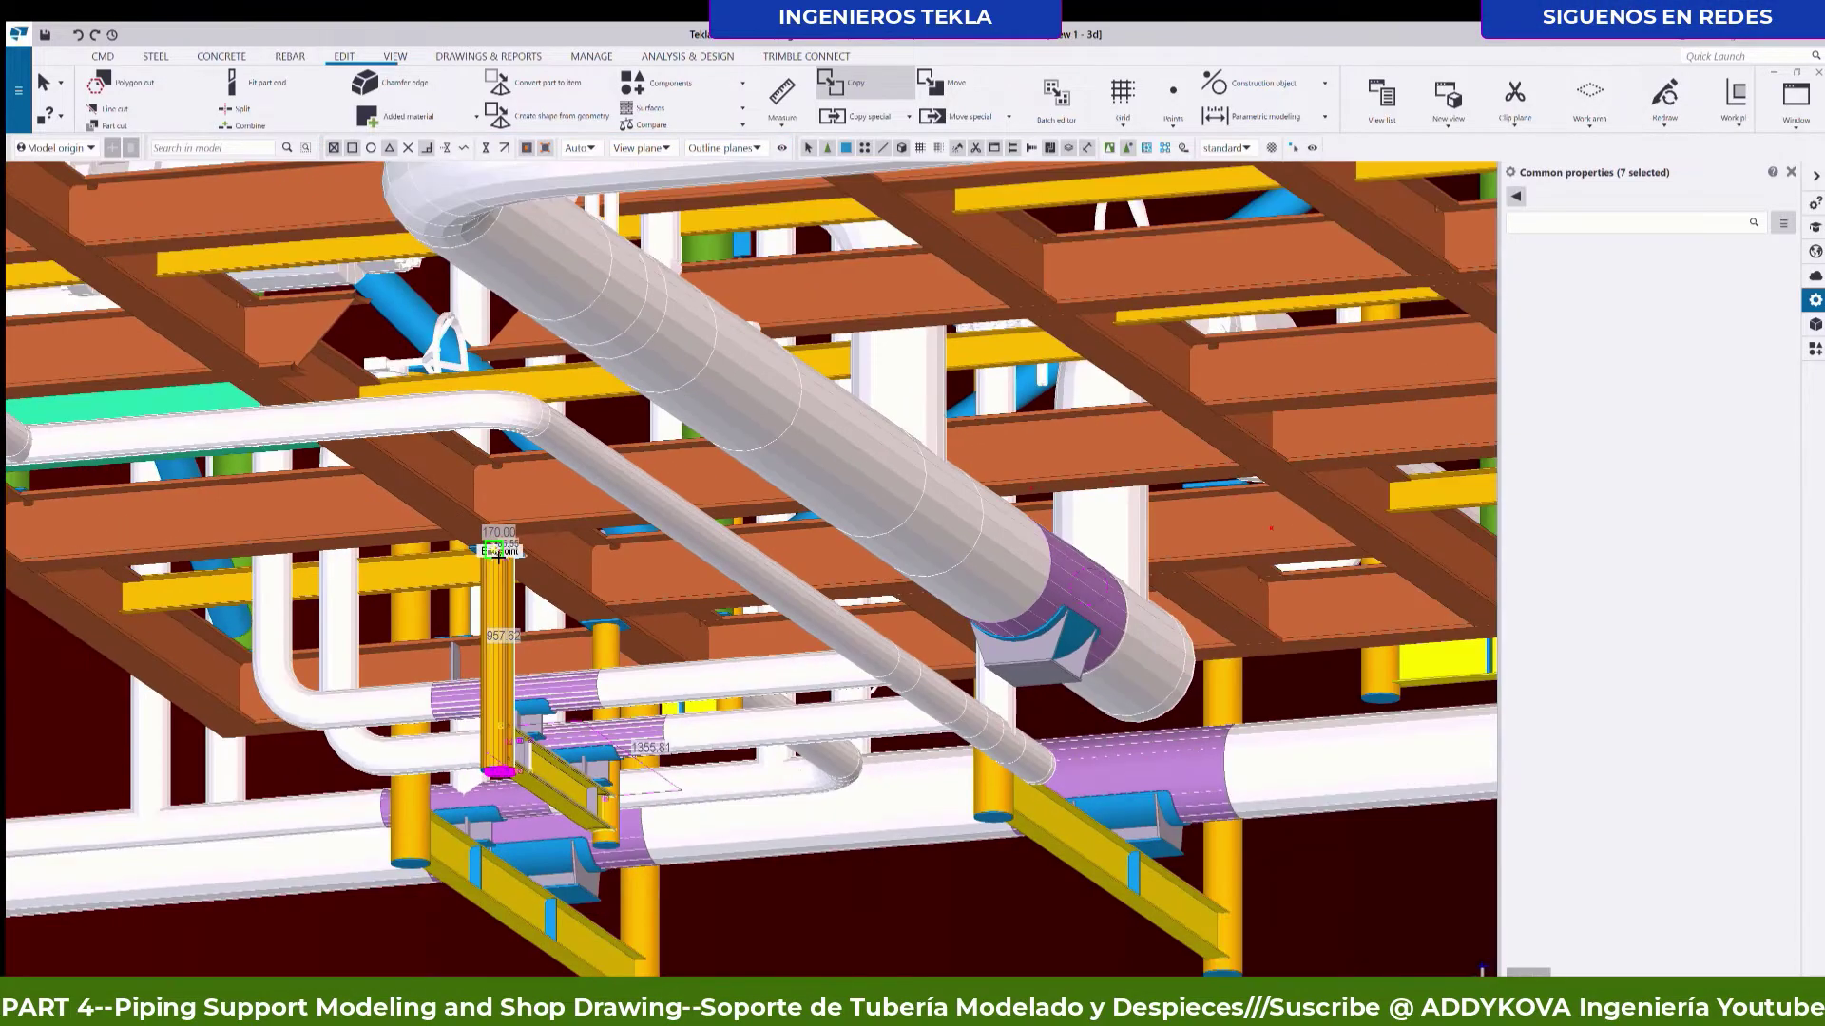
pyautogui.scroll(-1, 499, 556)
pyautogui.scroll(2, 882, 463)
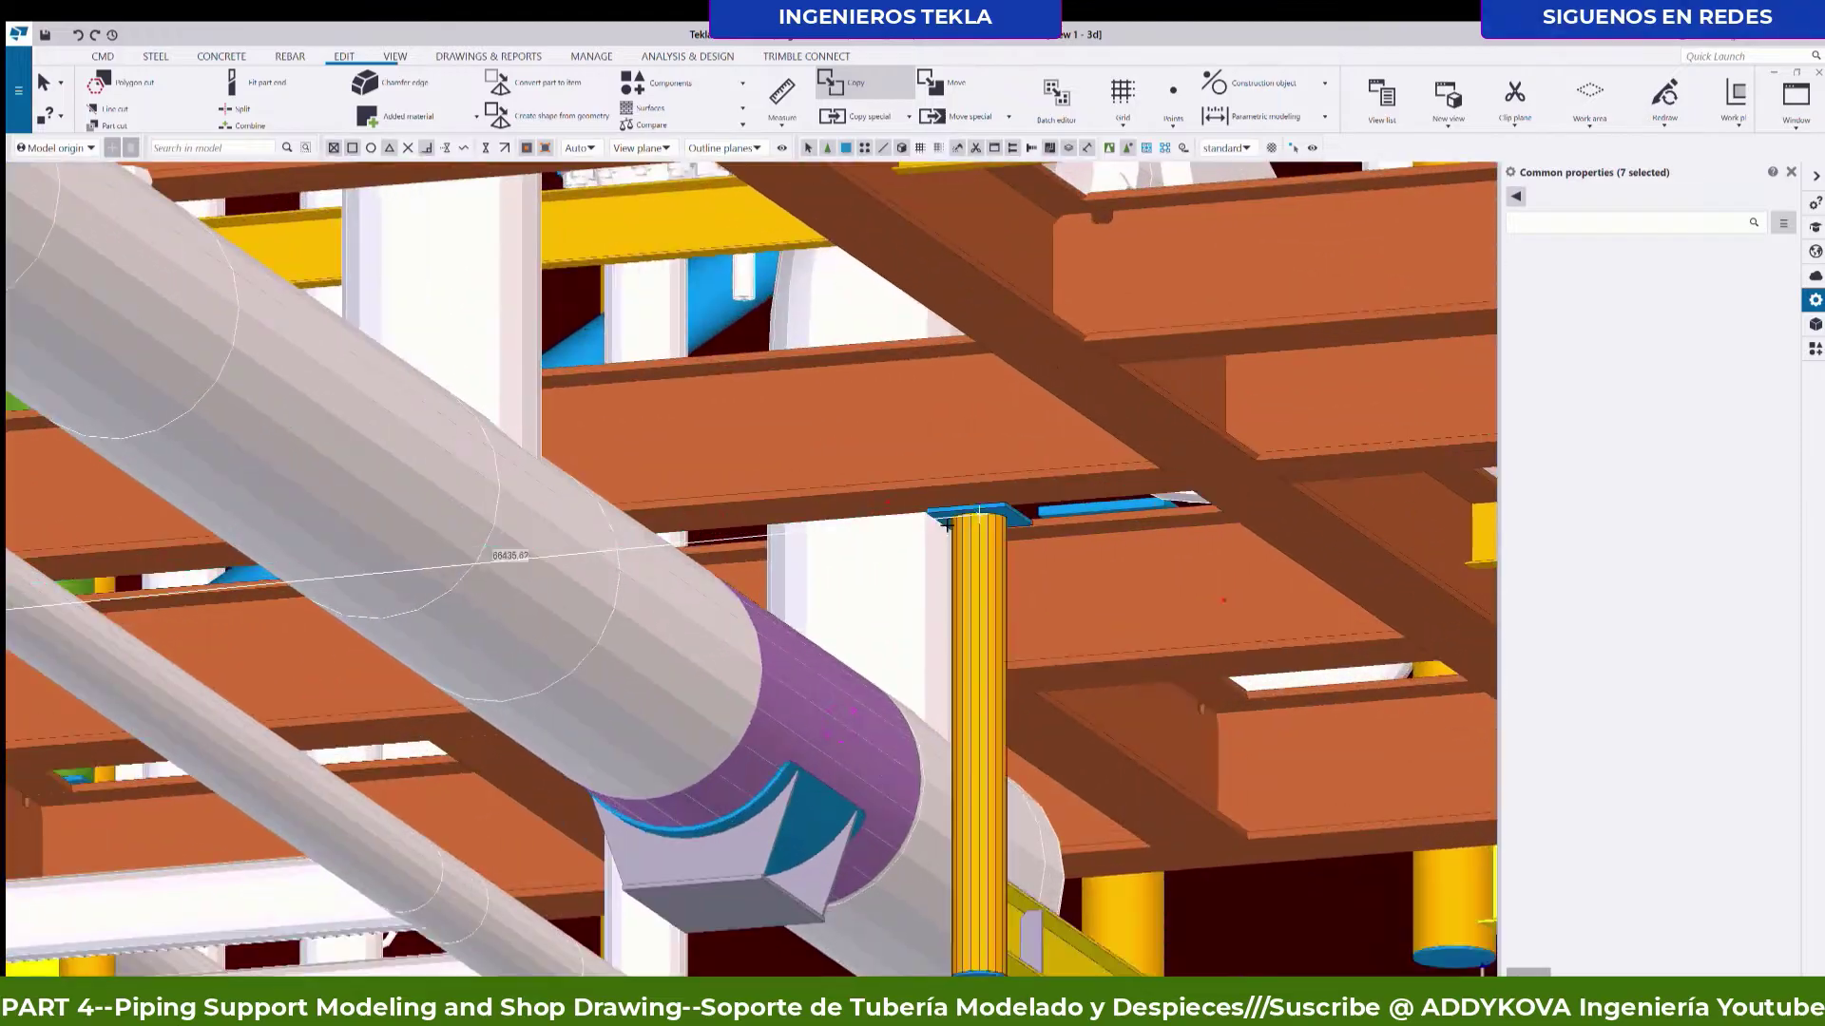
pyautogui.scroll(2, 882, 463)
pyautogui.scroll(2, 882, 463)
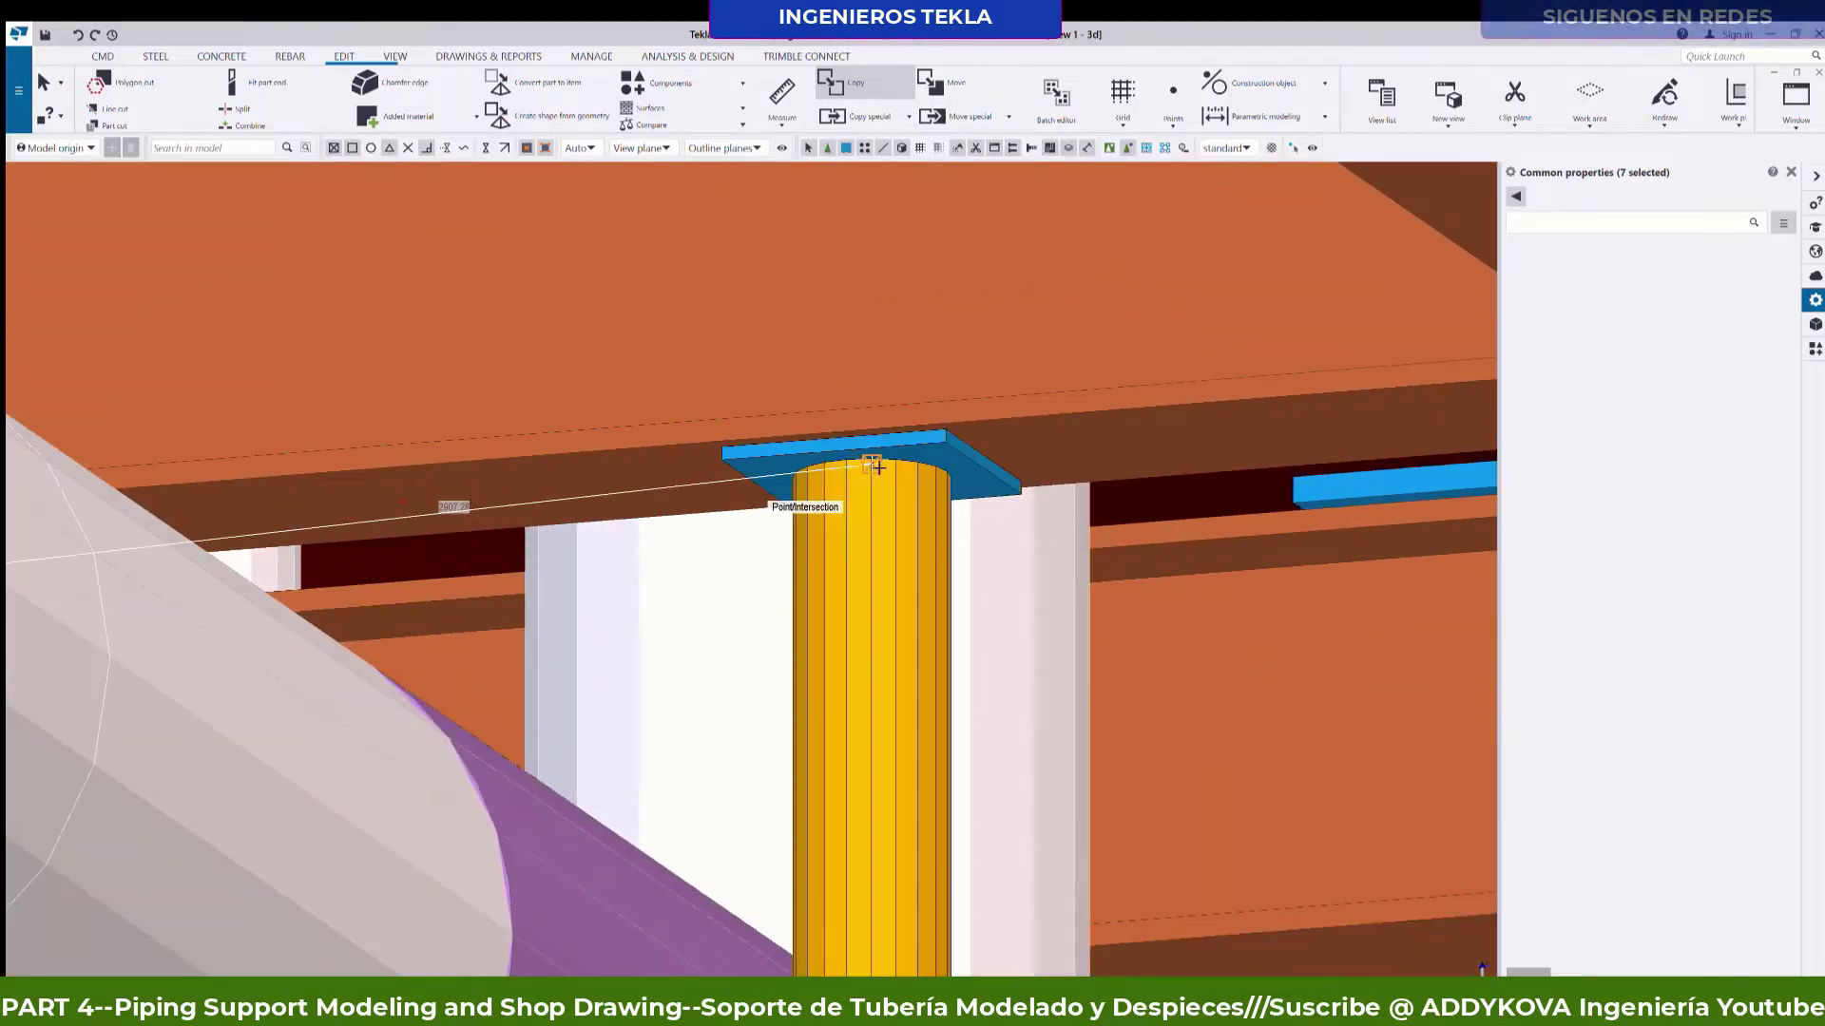
pyautogui.scroll(-2, 1010, 326)
pyautogui.scroll(-2, 1011, 326)
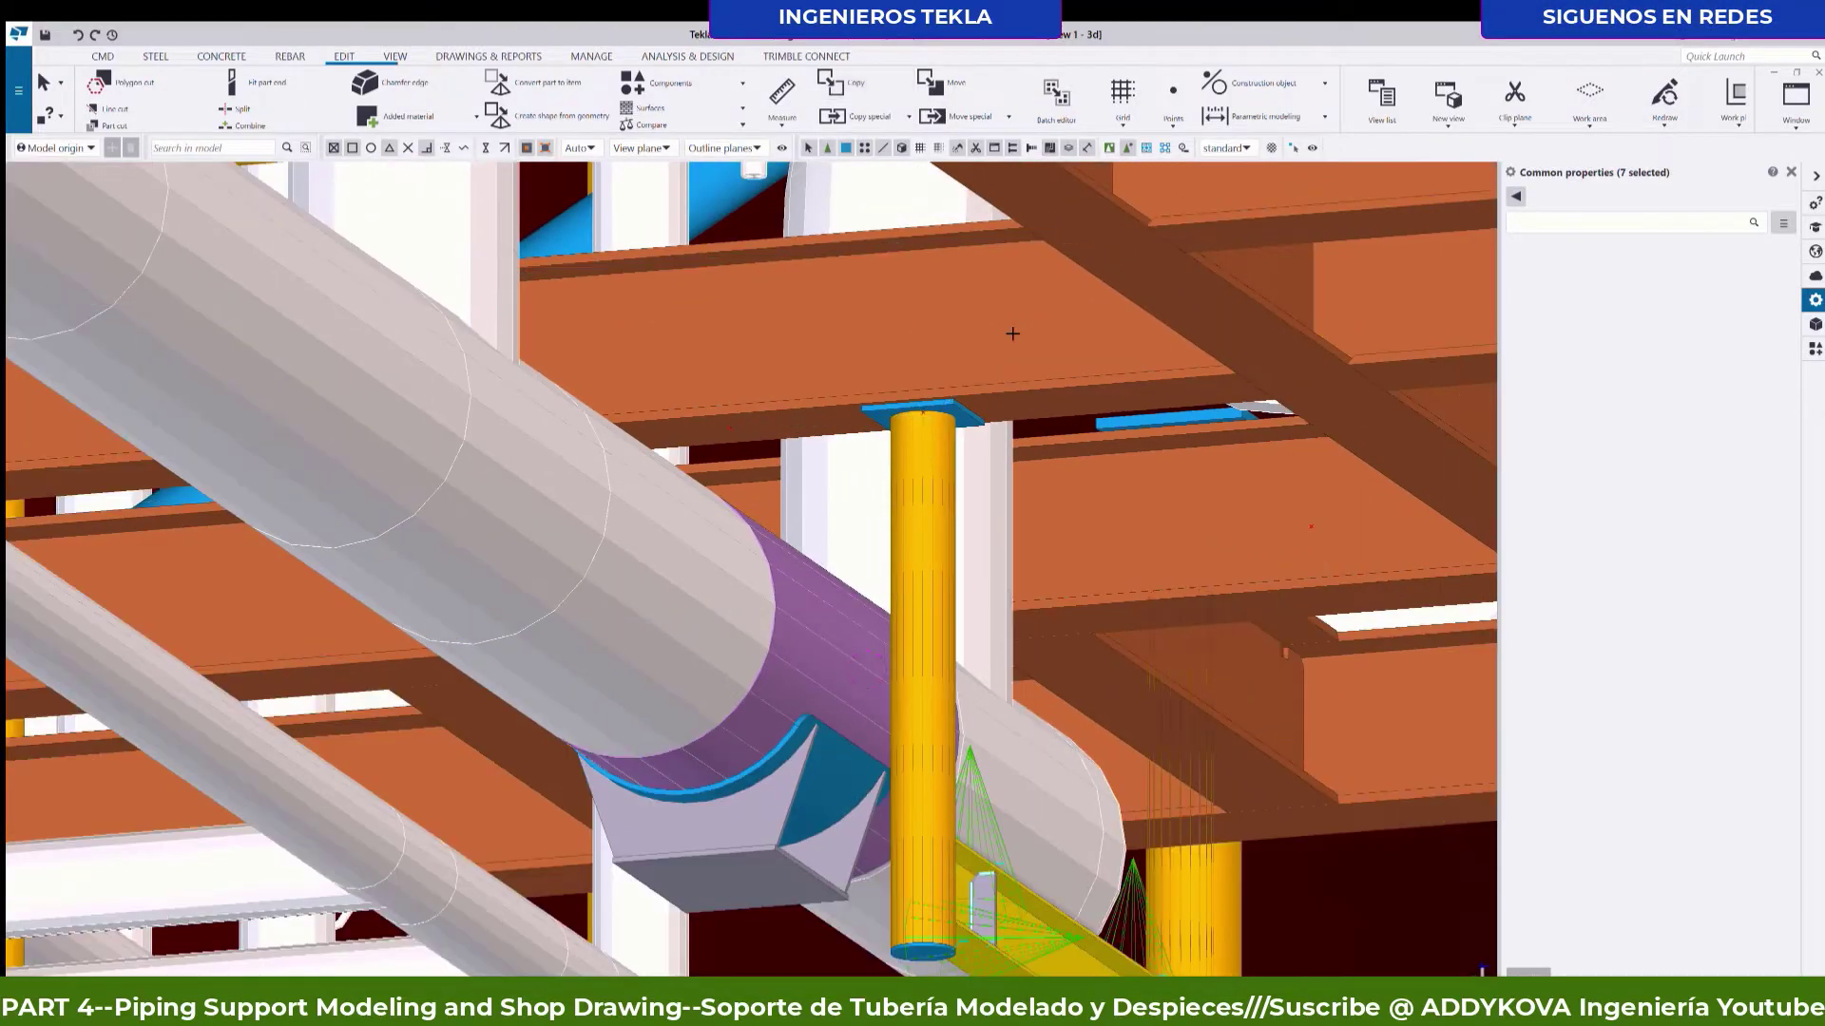
pyautogui.scroll(2, 778, 771)
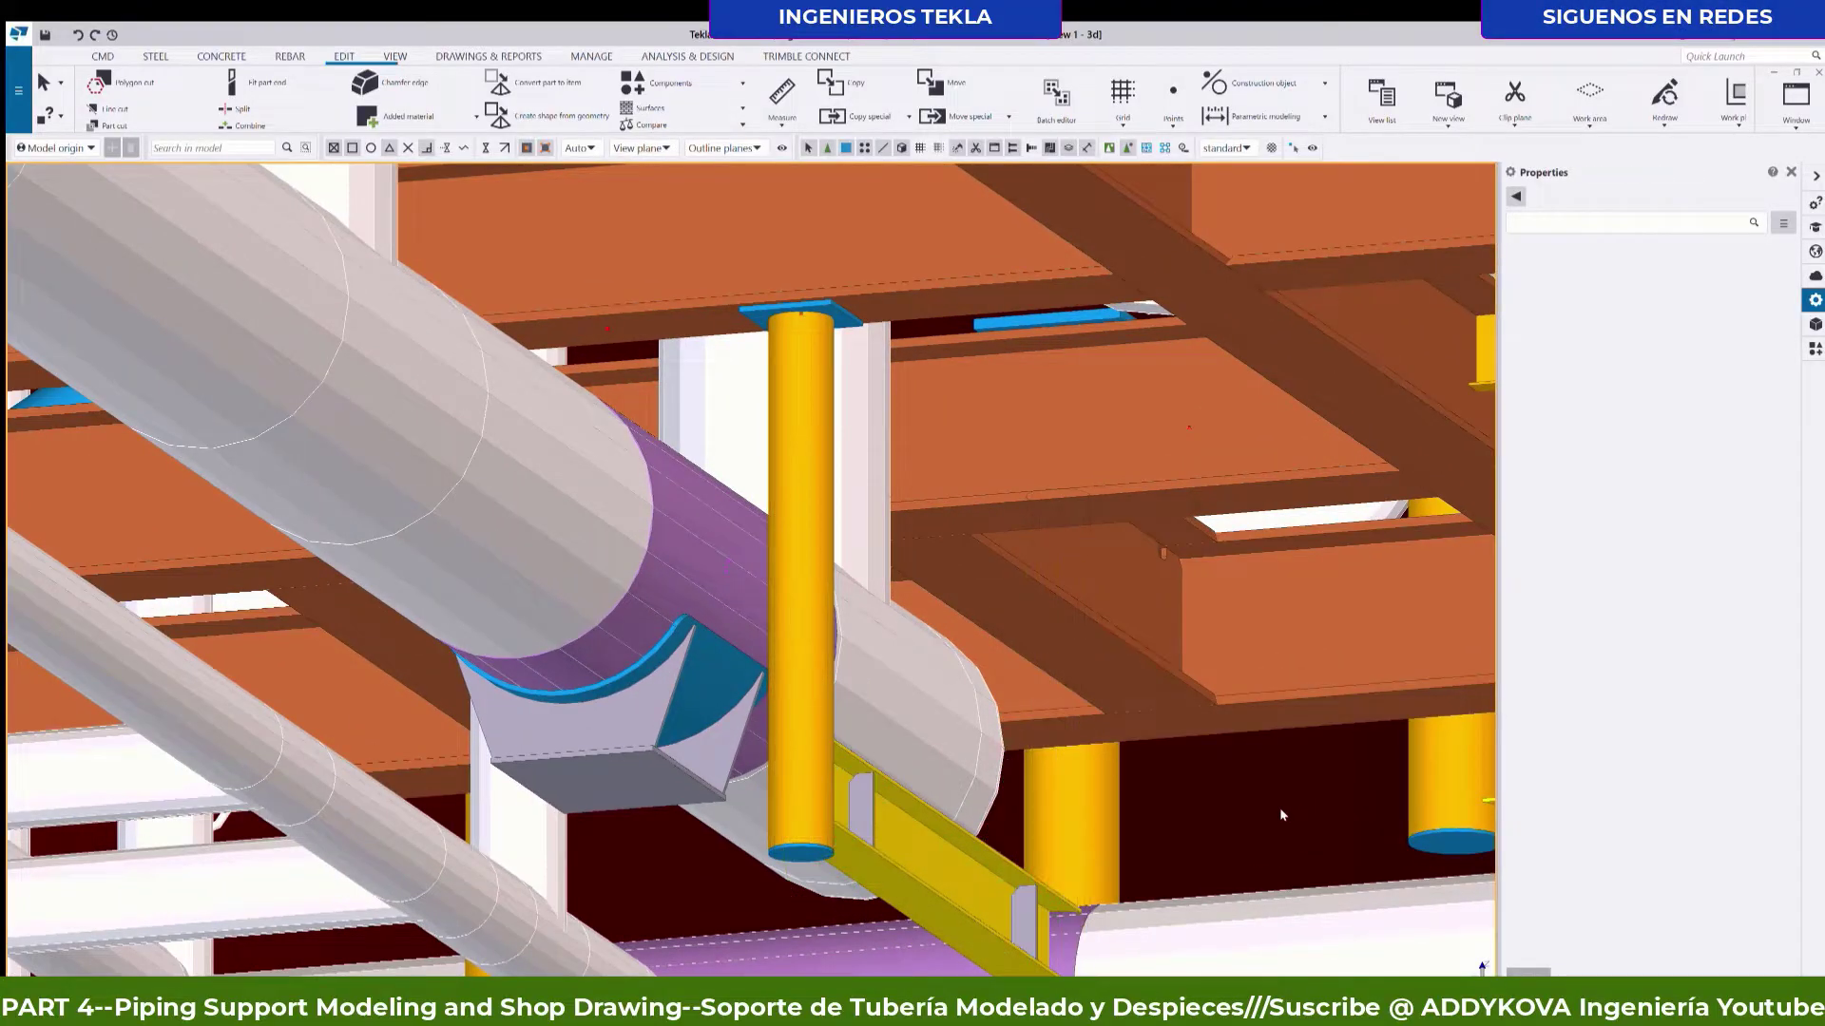
# Delete the stiffener plate and the curved cut at the copied beam's end.
pyautogui.scroll(-1, 826, 556)
pyautogui.scroll(1, 826, 555)
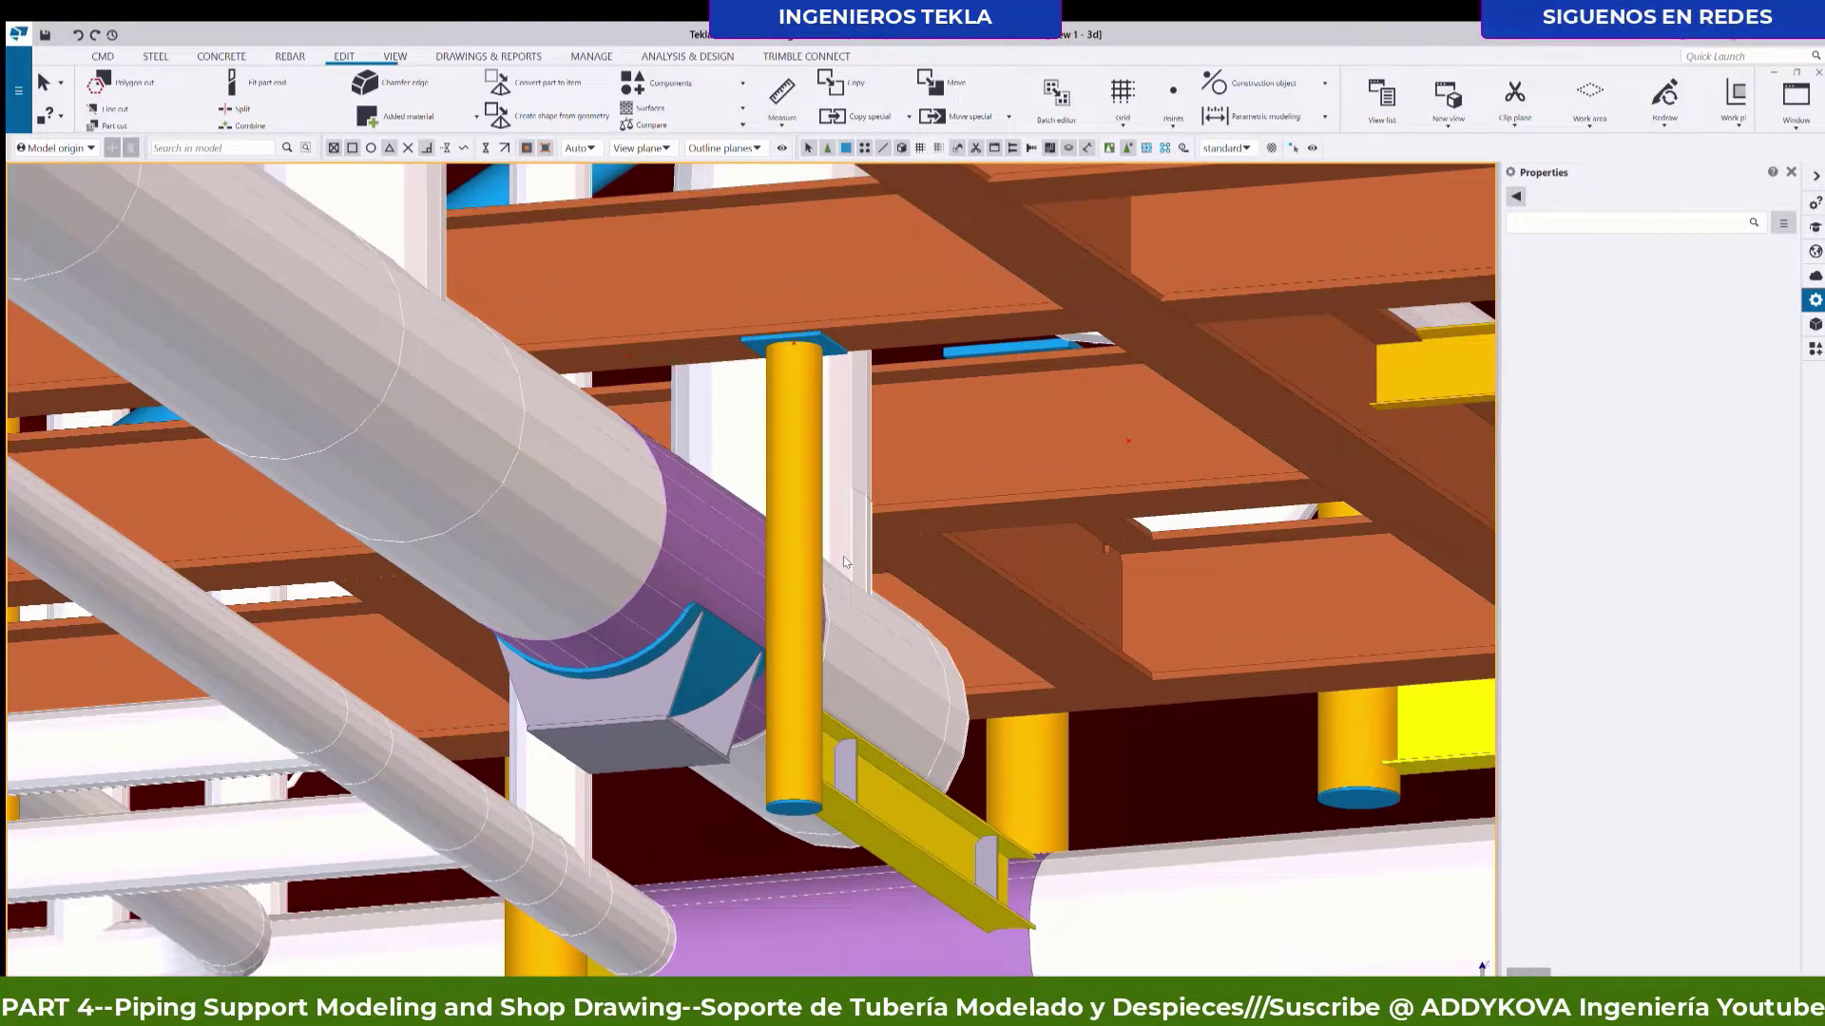
pyautogui.scroll(-1, 760, 468)
pyautogui.scroll(1, 808, 466)
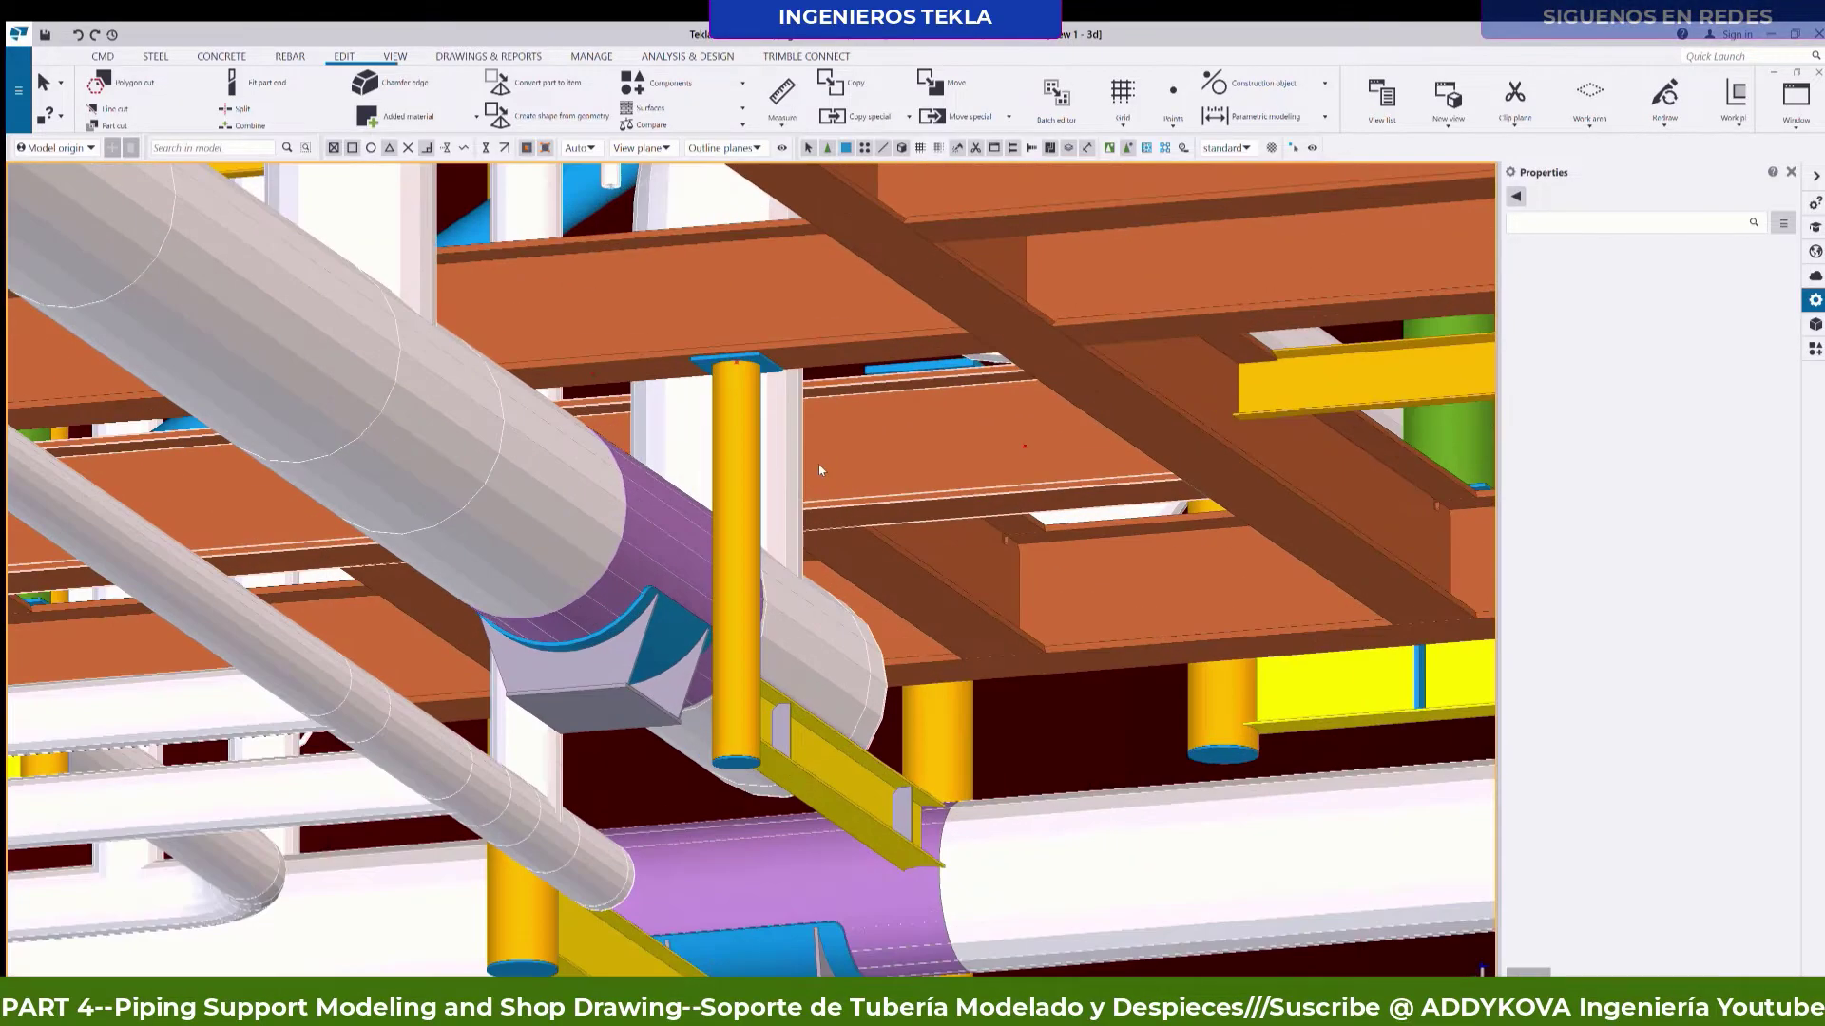
pyautogui.scroll(-1, 1061, 741)
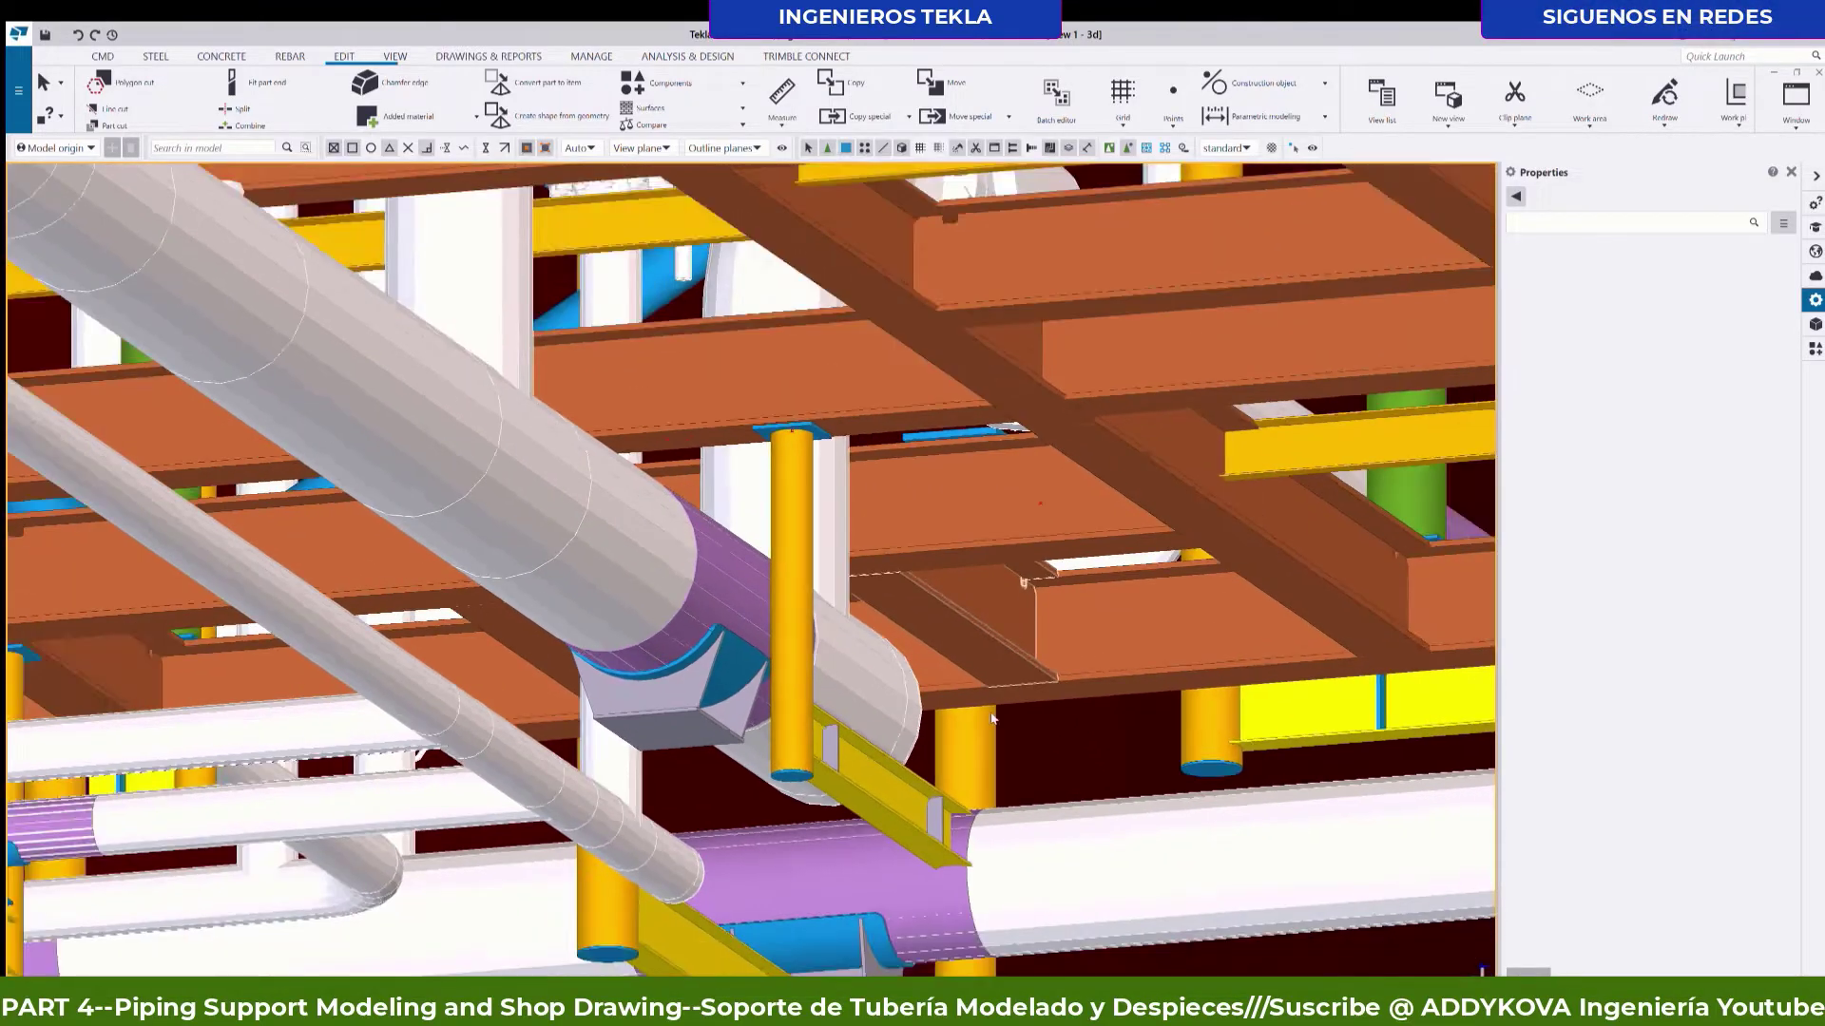
pyautogui.scroll(2, 924, 836)
pyautogui.scroll(-1, 914, 747)
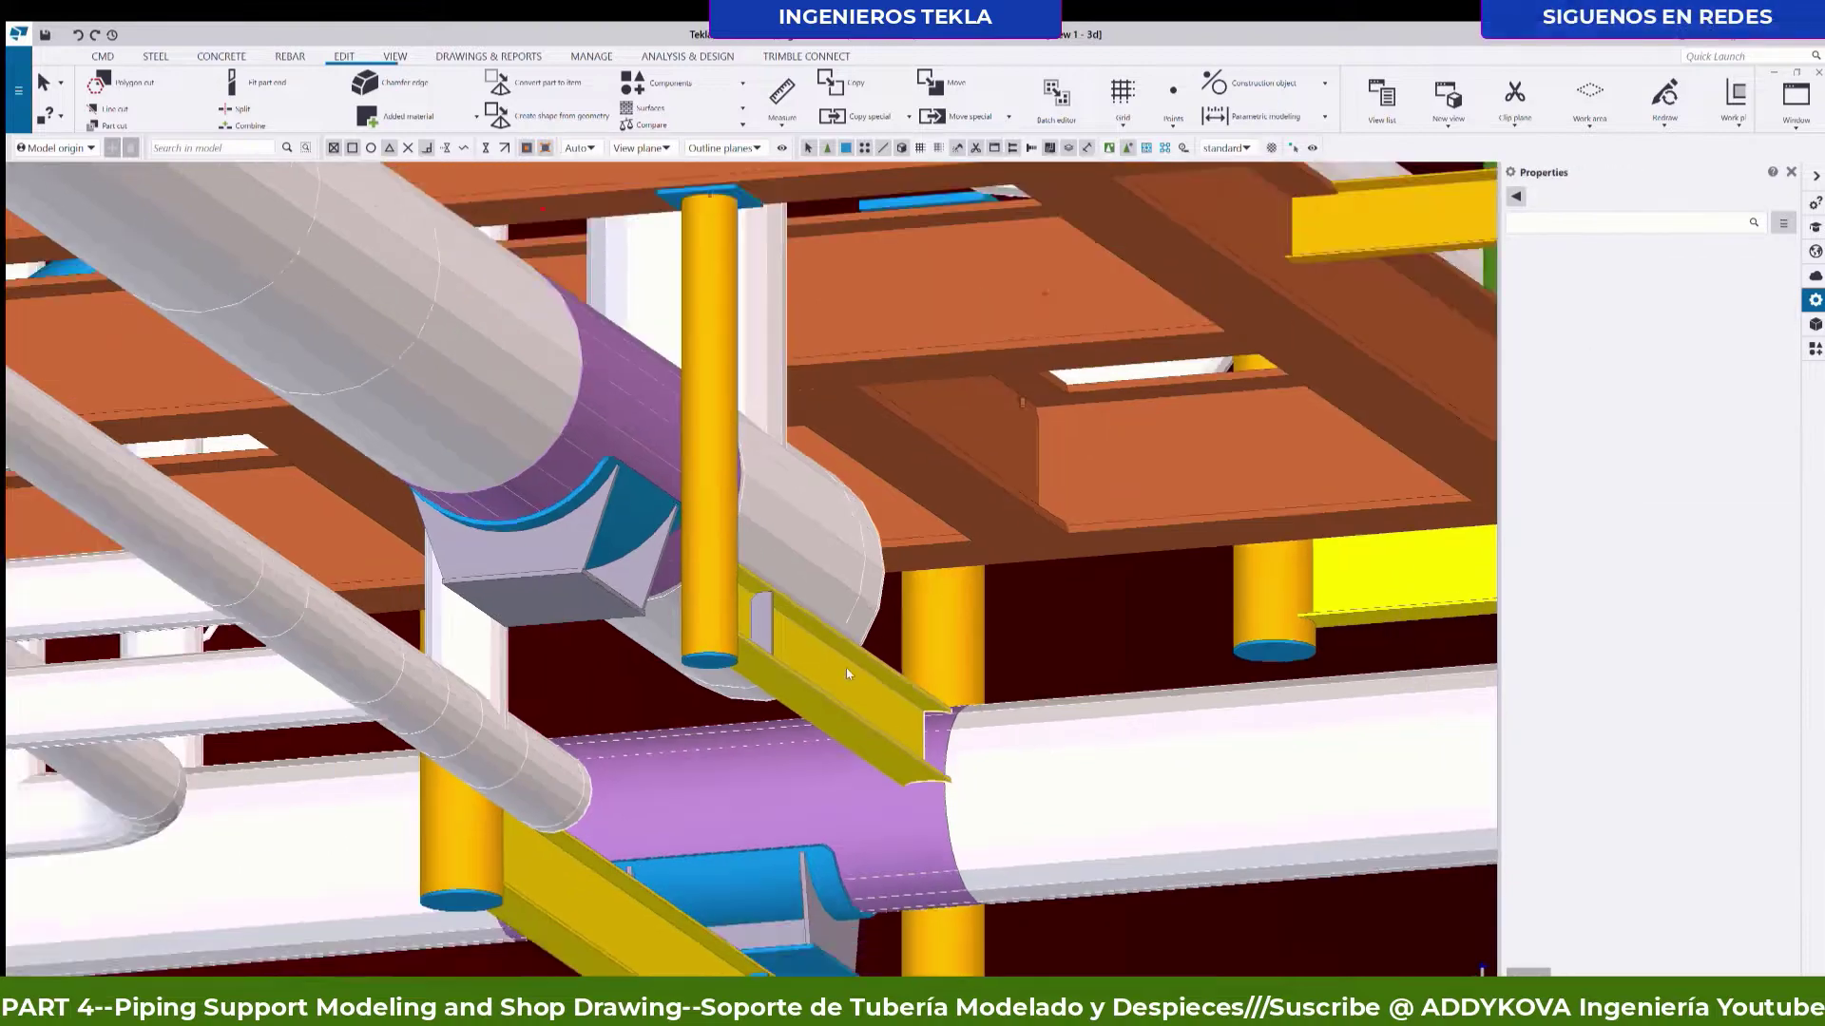
pyautogui.scroll(1, 873, 747)
pyautogui.scroll(-1, 817, 691)
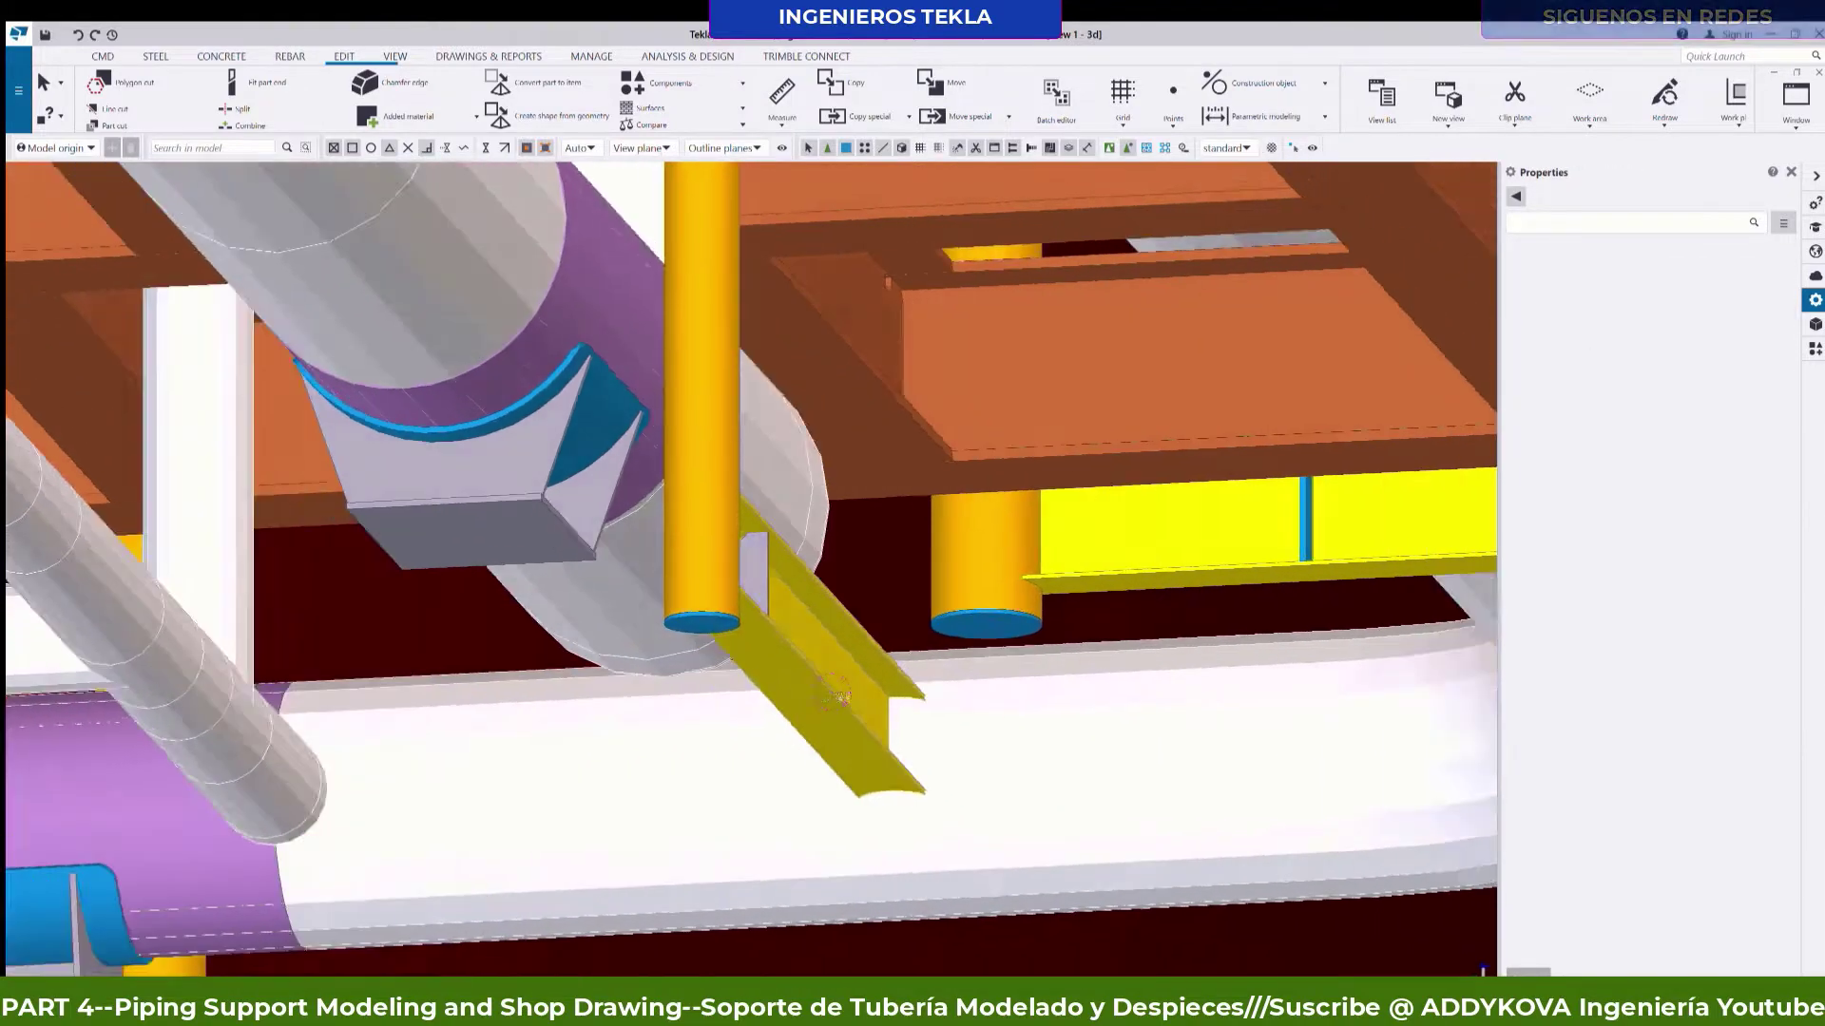
pyautogui.keyDown('ctrl'); pyautogui.moveTo(817, 692); pyautogui.dragTo(683, 704, button='middle'); pyautogui.keyUp('ctrl')
pyautogui.scroll(2, 682, 704)
pyautogui.click(683, 704)
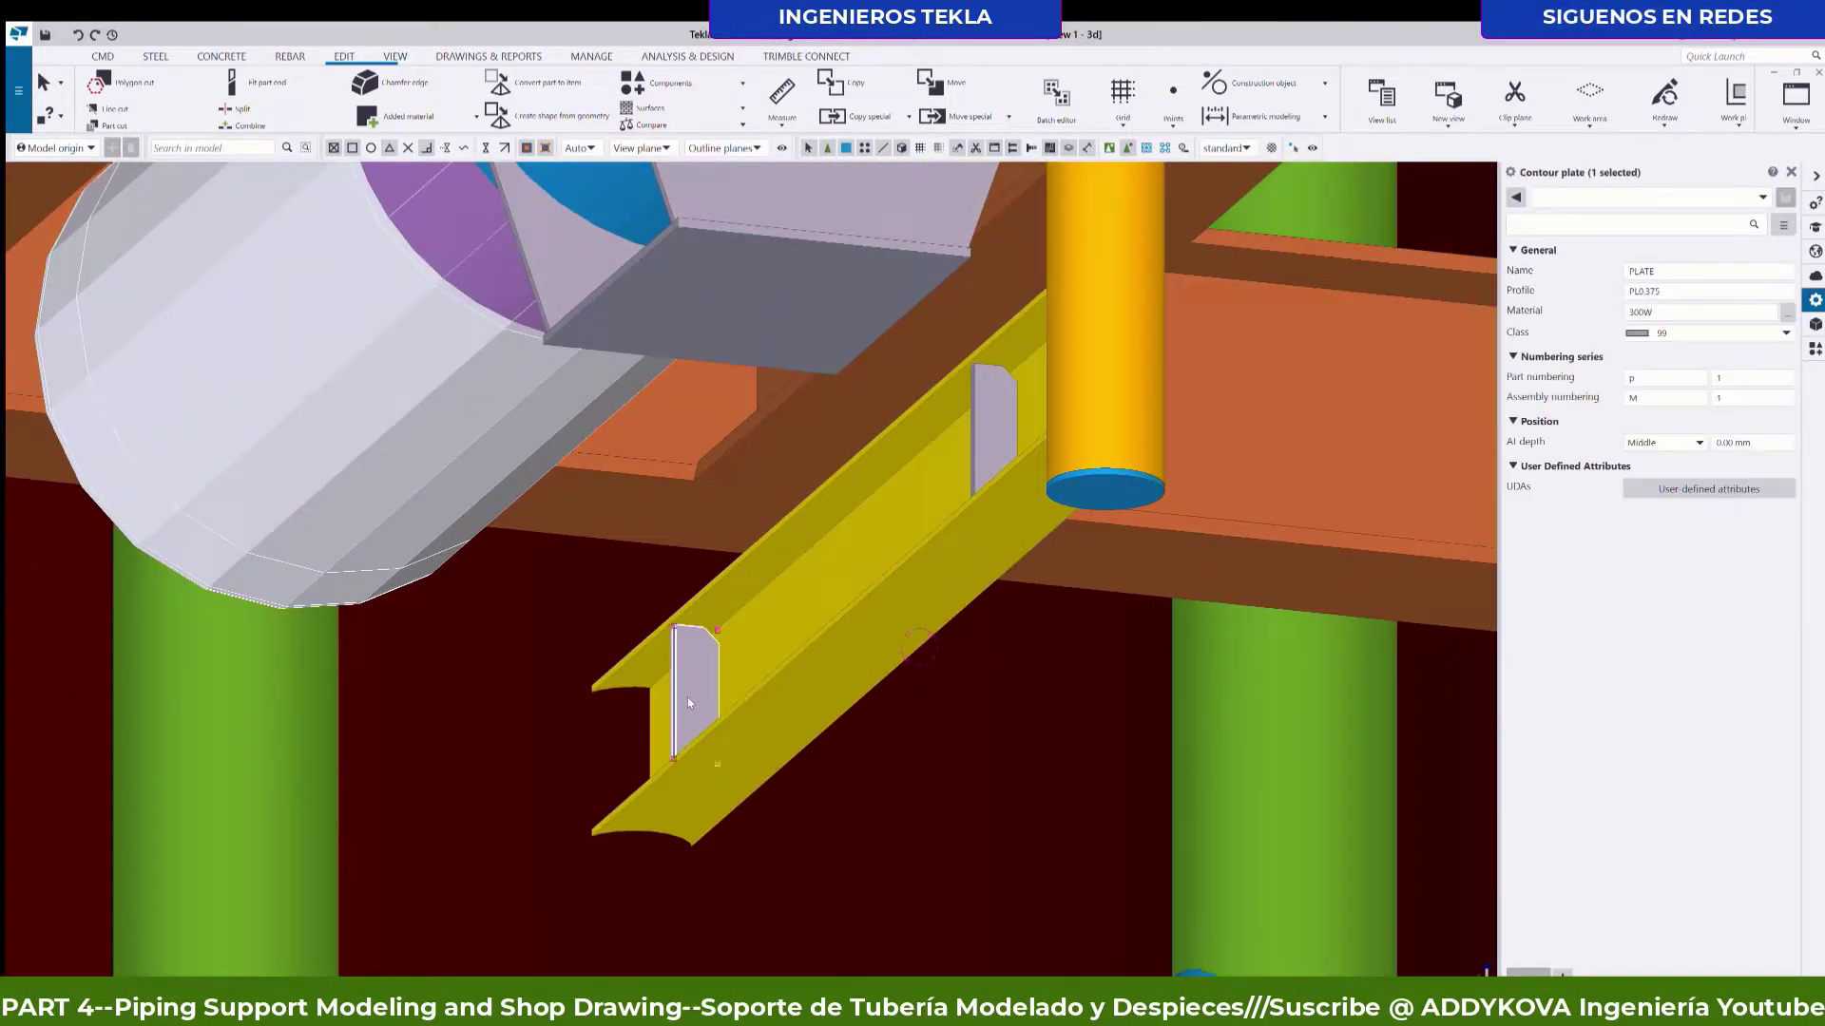
pyautogui.press('Delete')
pyautogui.scroll(1, 692, 767)
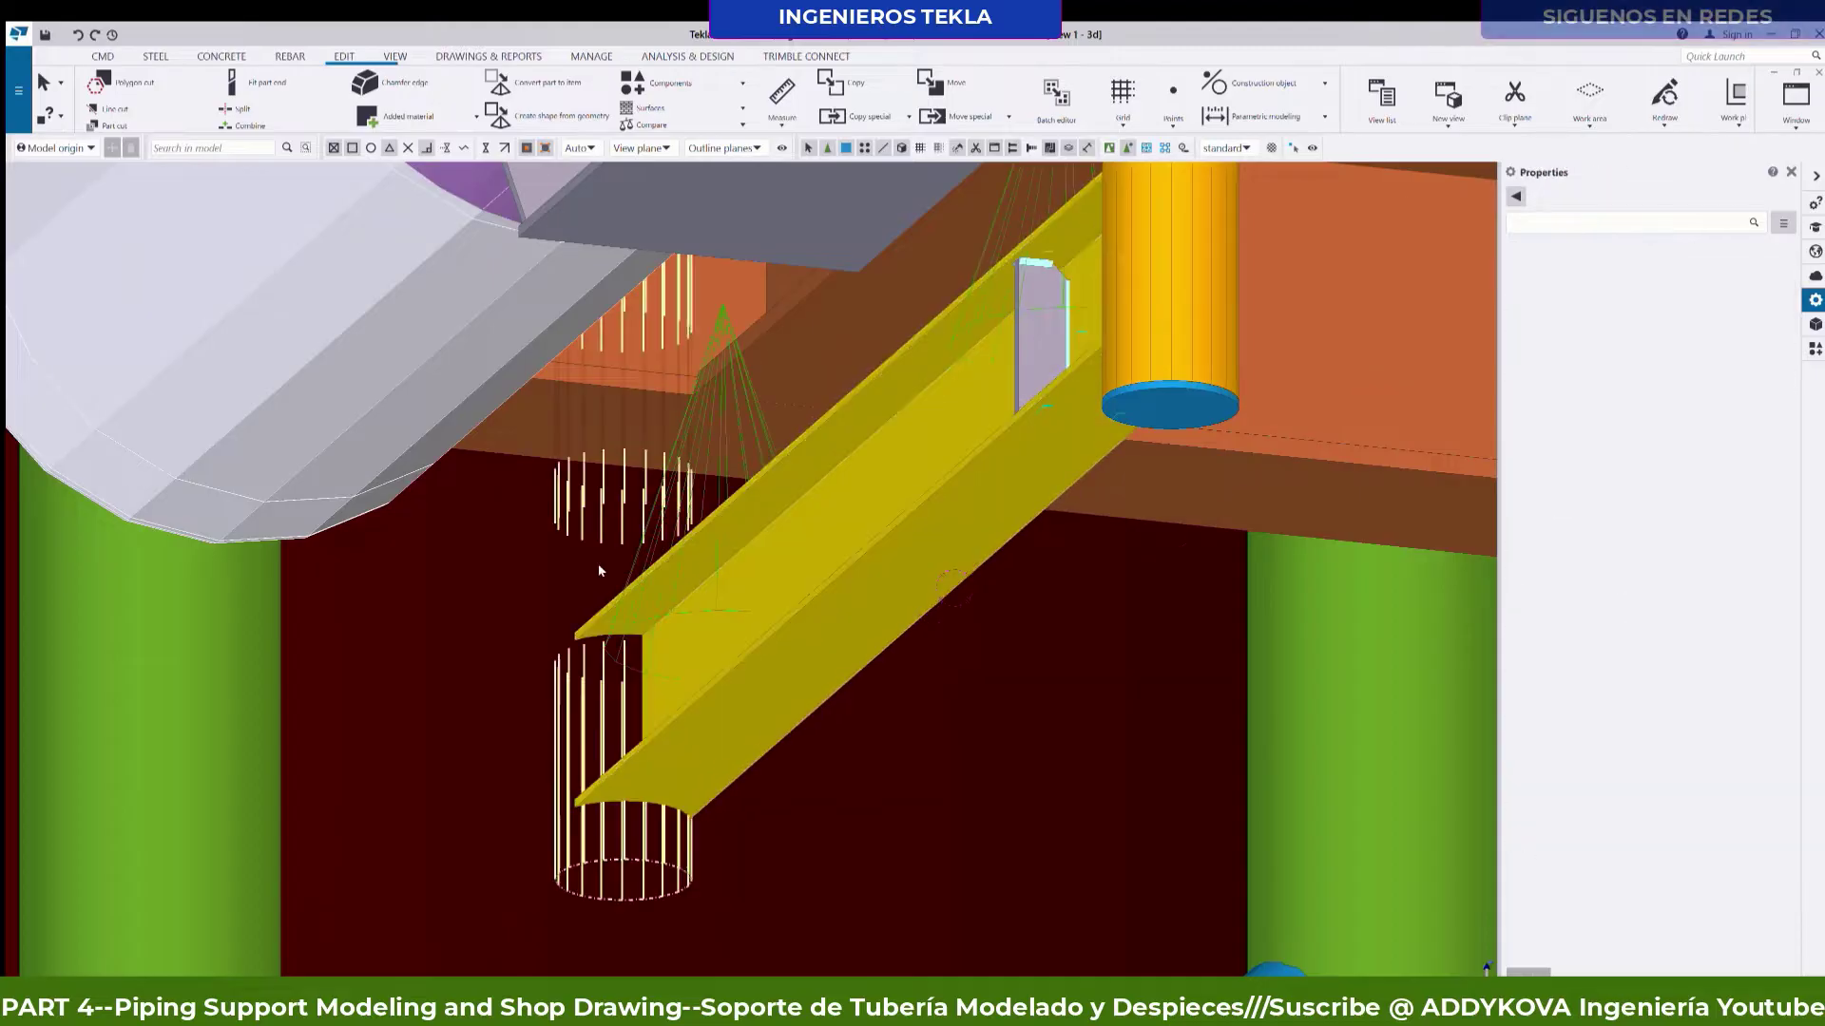
pyautogui.click(509, 713)
pyautogui.press('Delete')
pyautogui.scroll(-2, 739, 856)
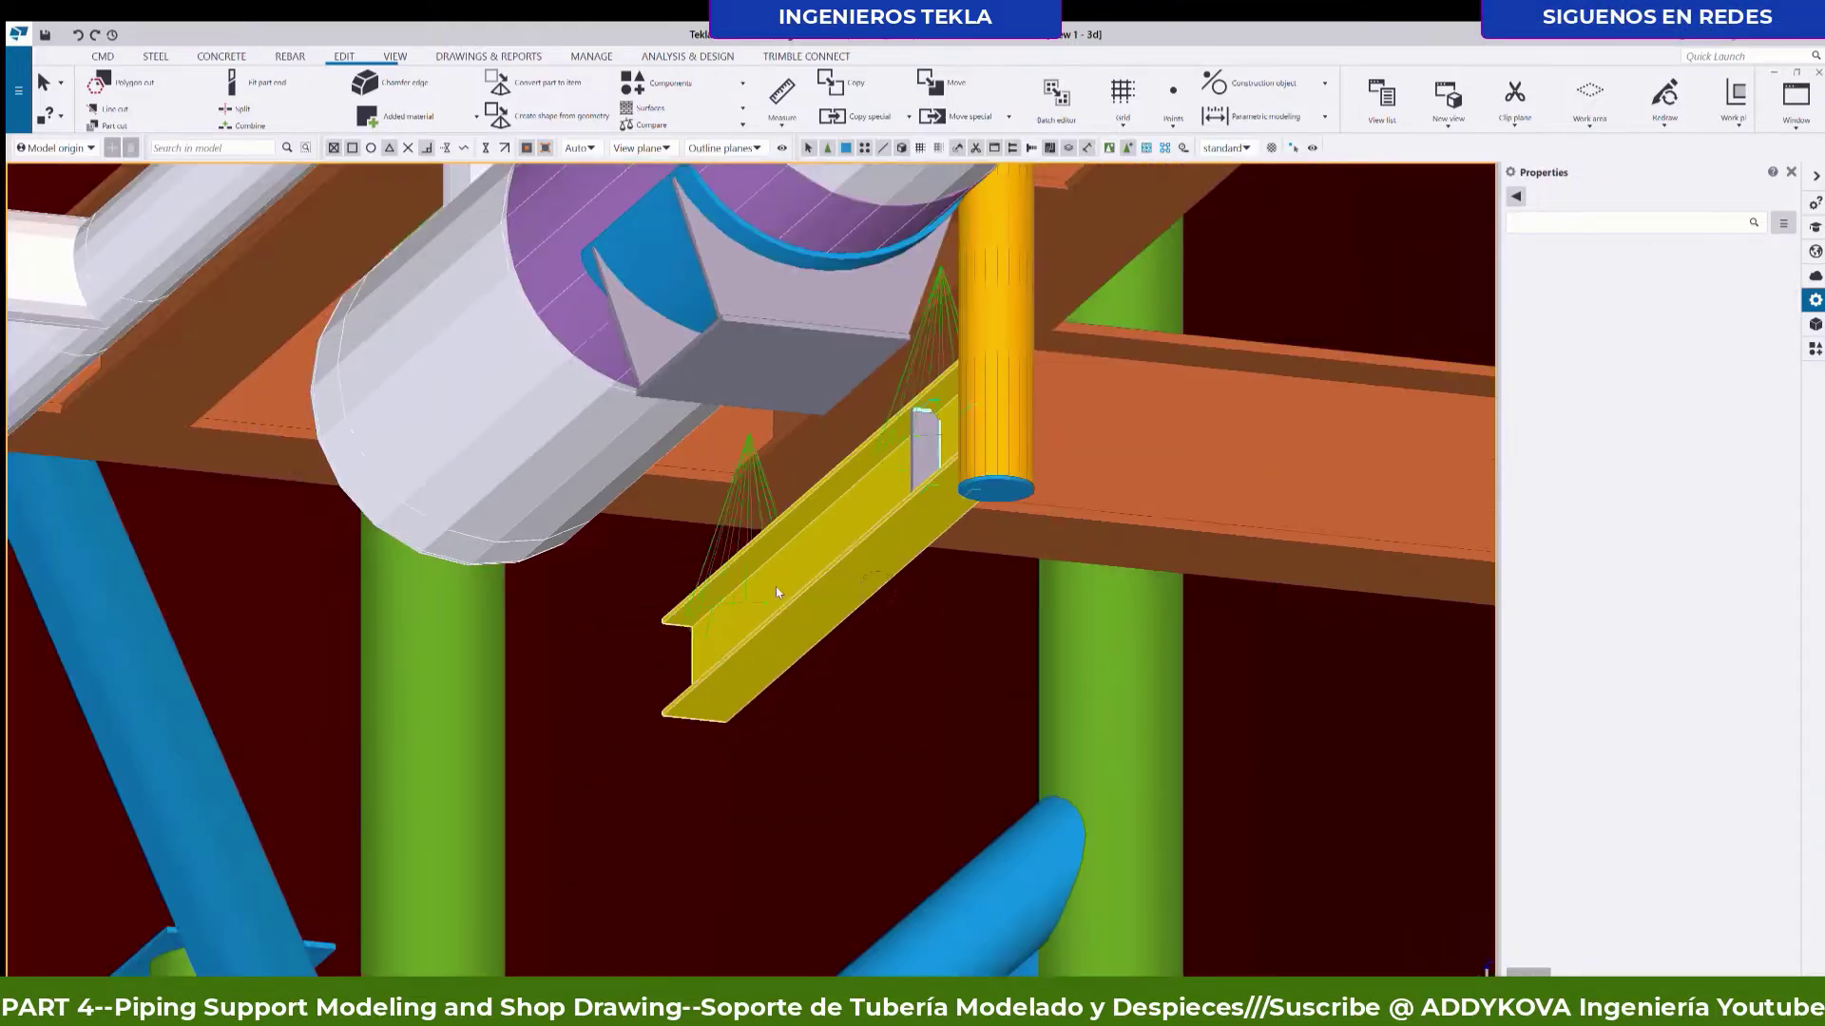
# From a side view below, select the post's top plate.
pyautogui.moveTo(775, 586)
pyautogui.keyDown('ctrl'); pyautogui.mouseDown(button='middle')
pyautogui.moveTo(794, 701)
pyautogui.moveTo(676, 734)
pyautogui.moveTo(693, 726)
pyautogui.moveTo(721, 783)
pyautogui.mouseUp(button='middle'); pyautogui.keyUp('ctrl')
pyautogui.scroll(2, 689, 725)
pyautogui.scroll(-2, 716, 806)
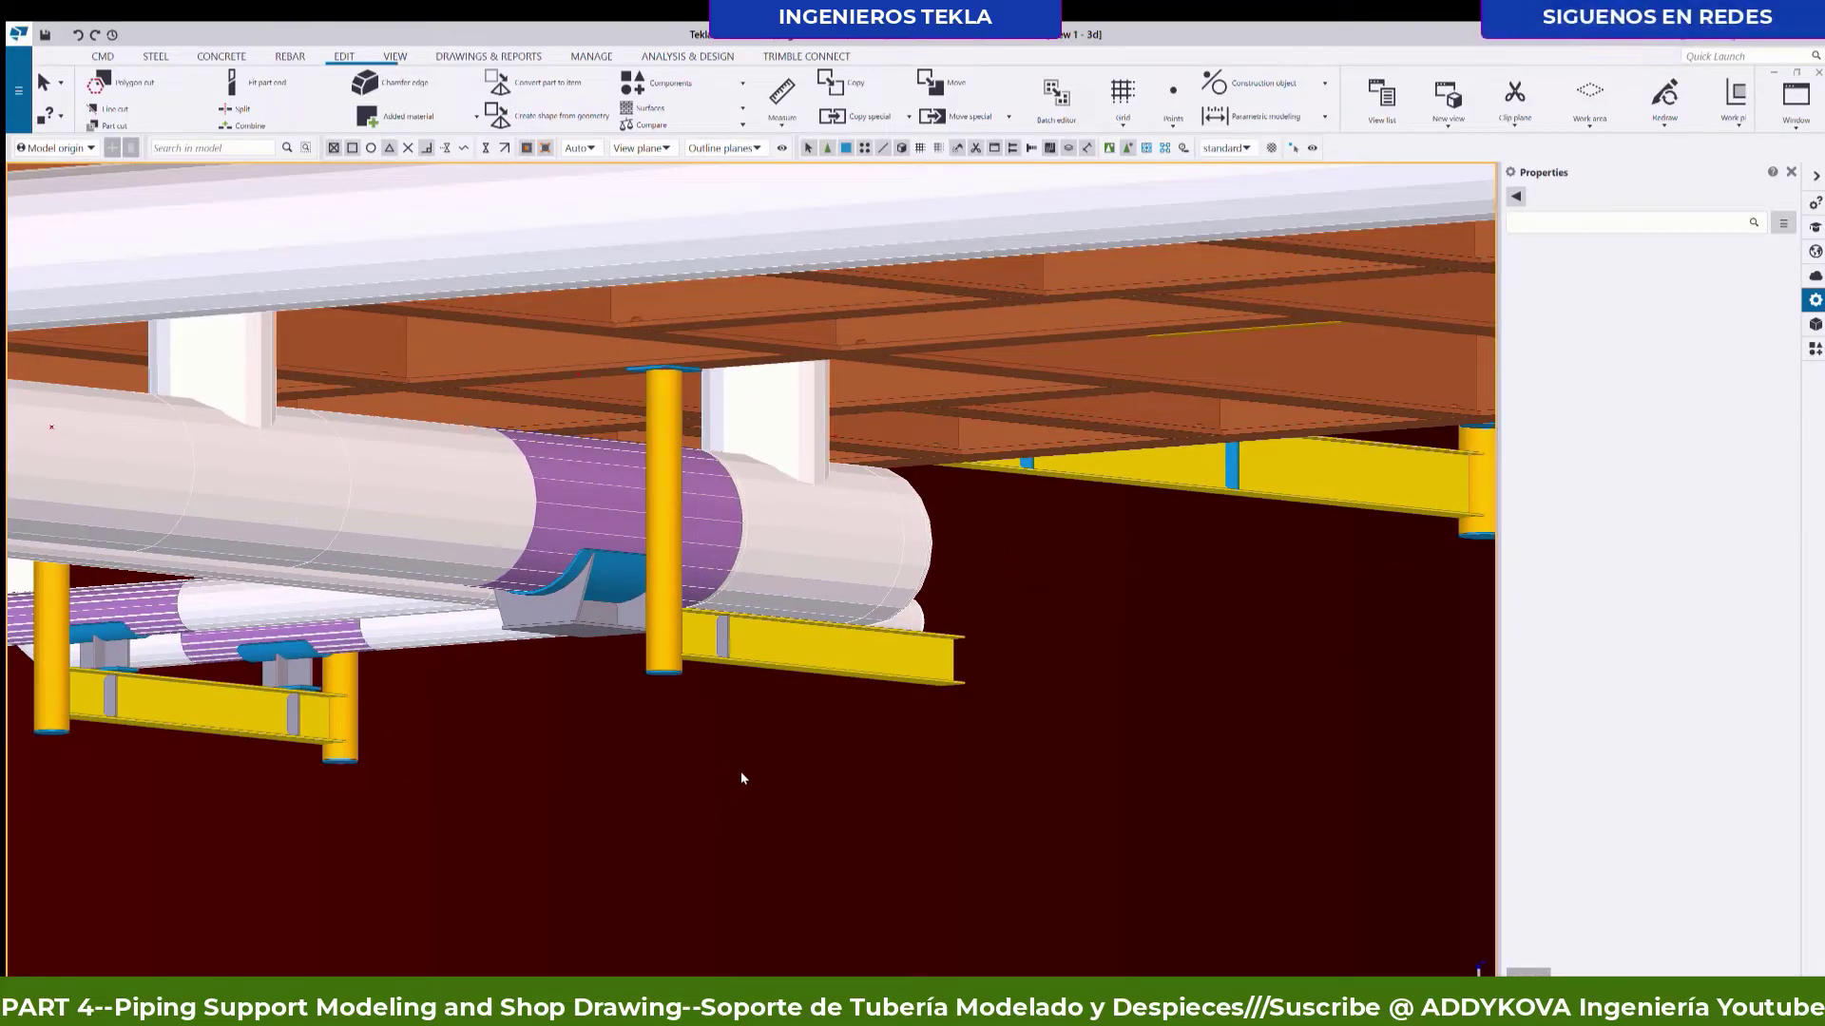
pyautogui.scroll(2, 752, 408)
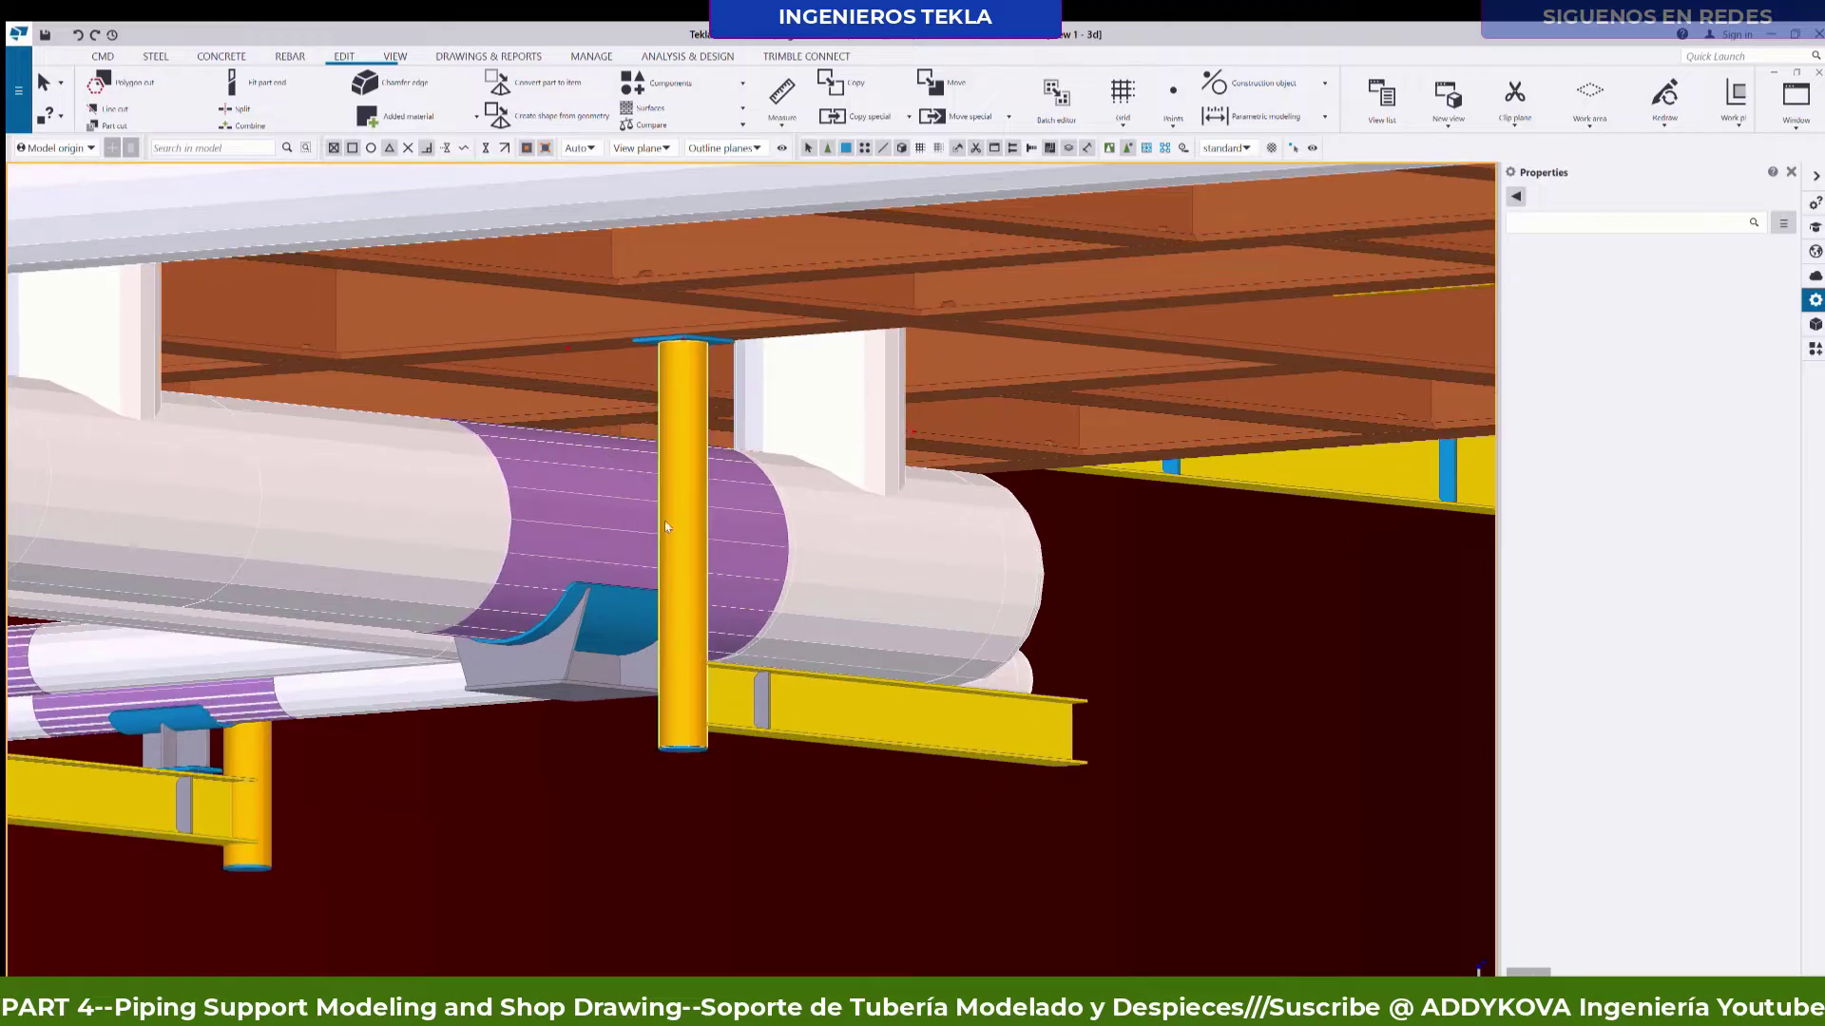
pyautogui.scroll(1, 752, 408)
pyautogui.scroll(1, 727, 402)
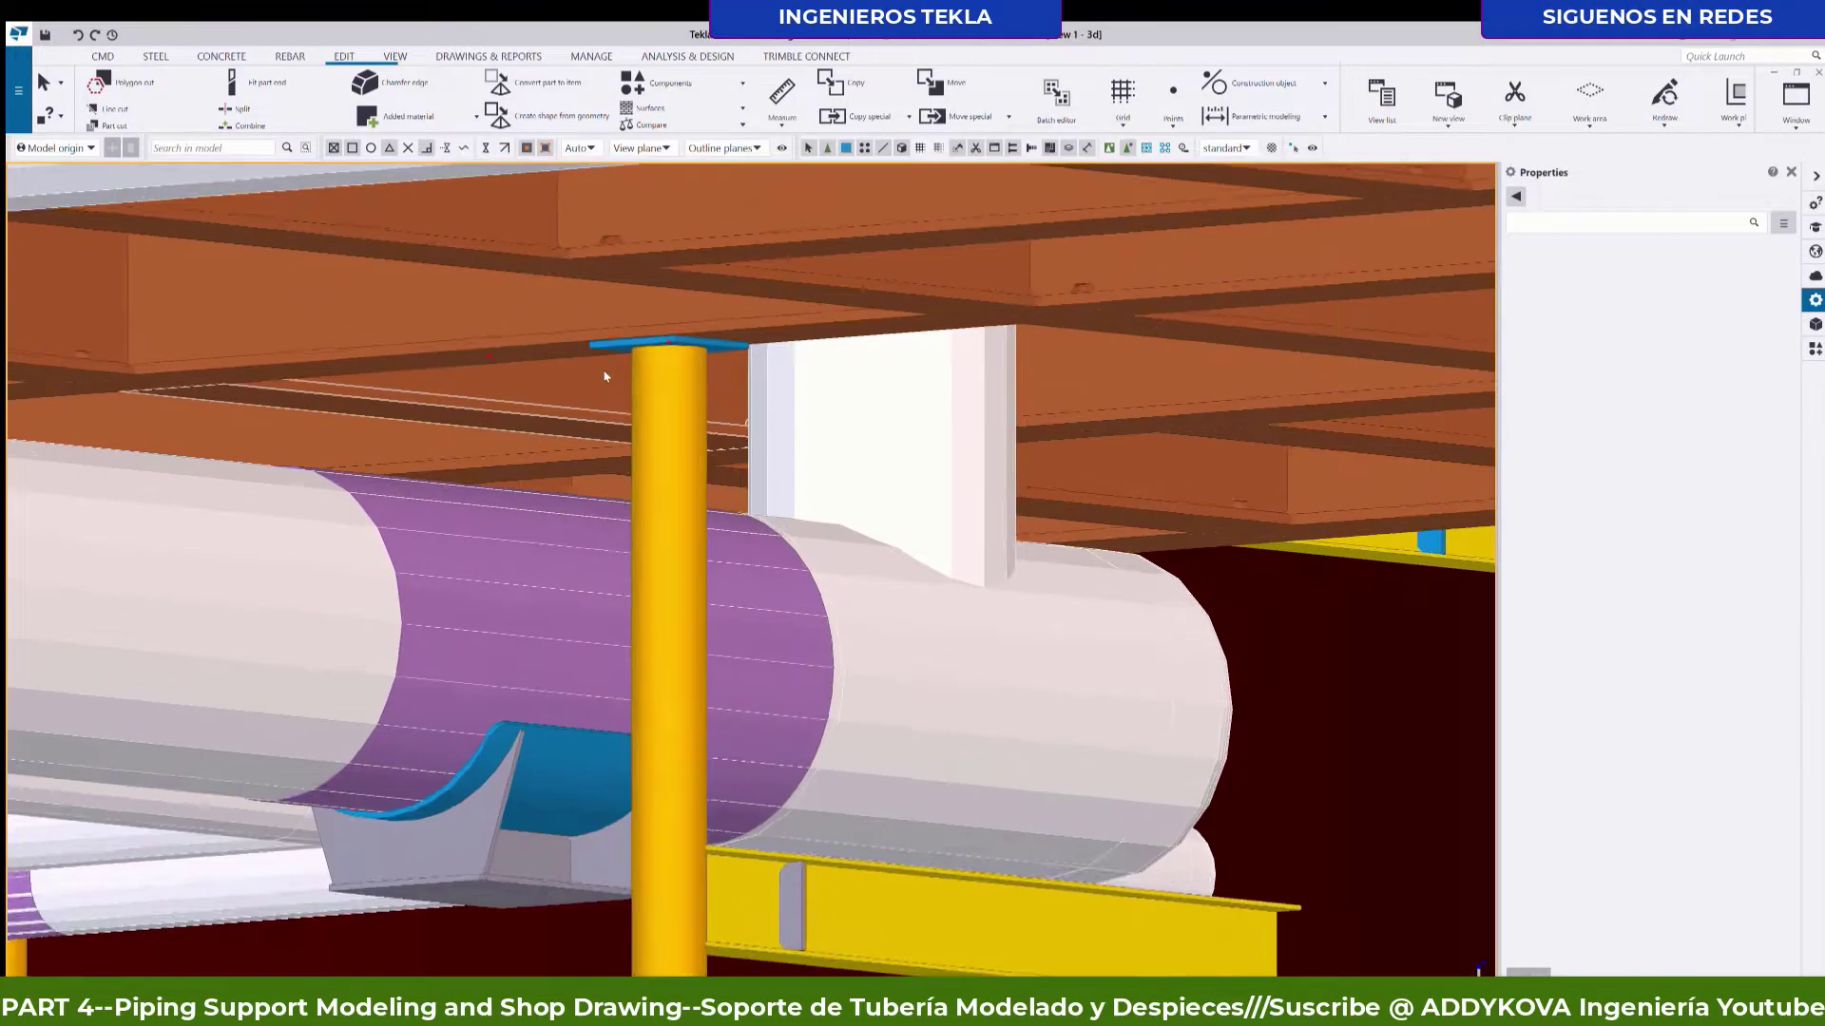
pyautogui.scroll(1, 727, 402)
pyautogui.click(605, 339)
# Add the post, its bottom plate and the beam parts to the top plate selection.
pyautogui.scroll(-2, 605, 338)
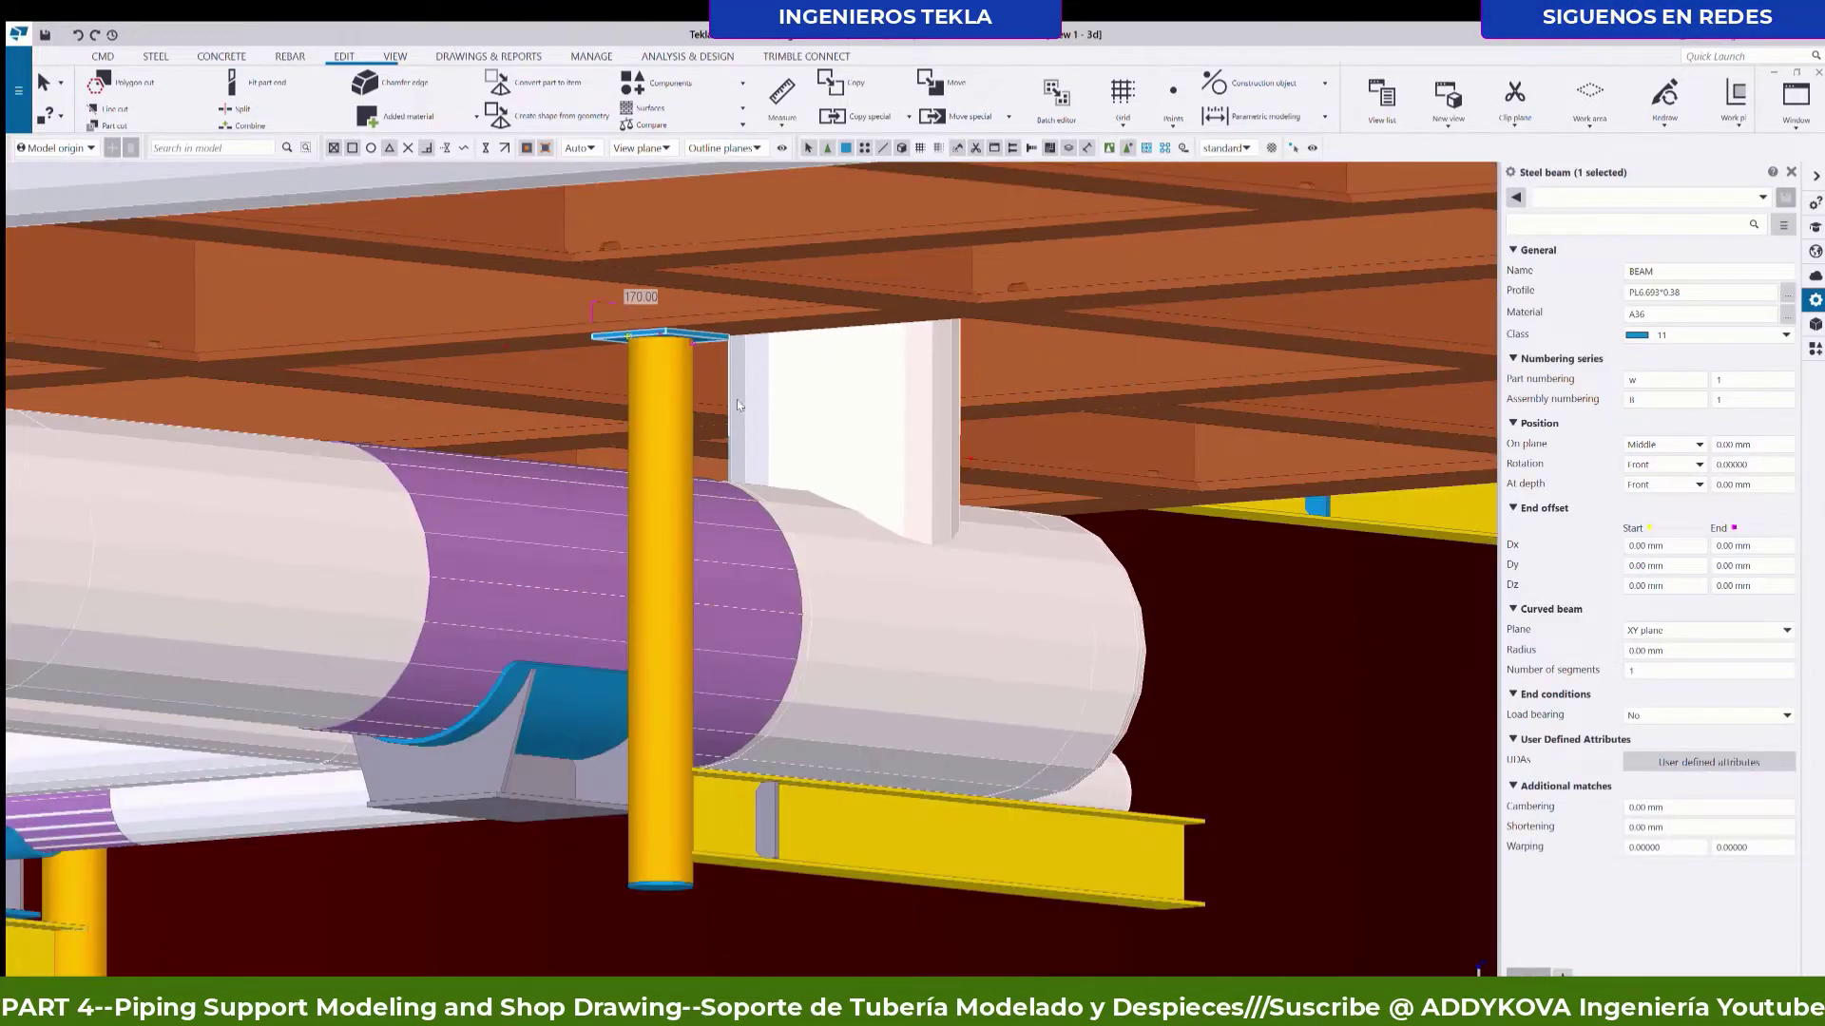
pyautogui.keyDown('shift'); pyautogui.click(667, 431); pyautogui.keyUp('shift')
pyautogui.scroll(3, 665, 788)
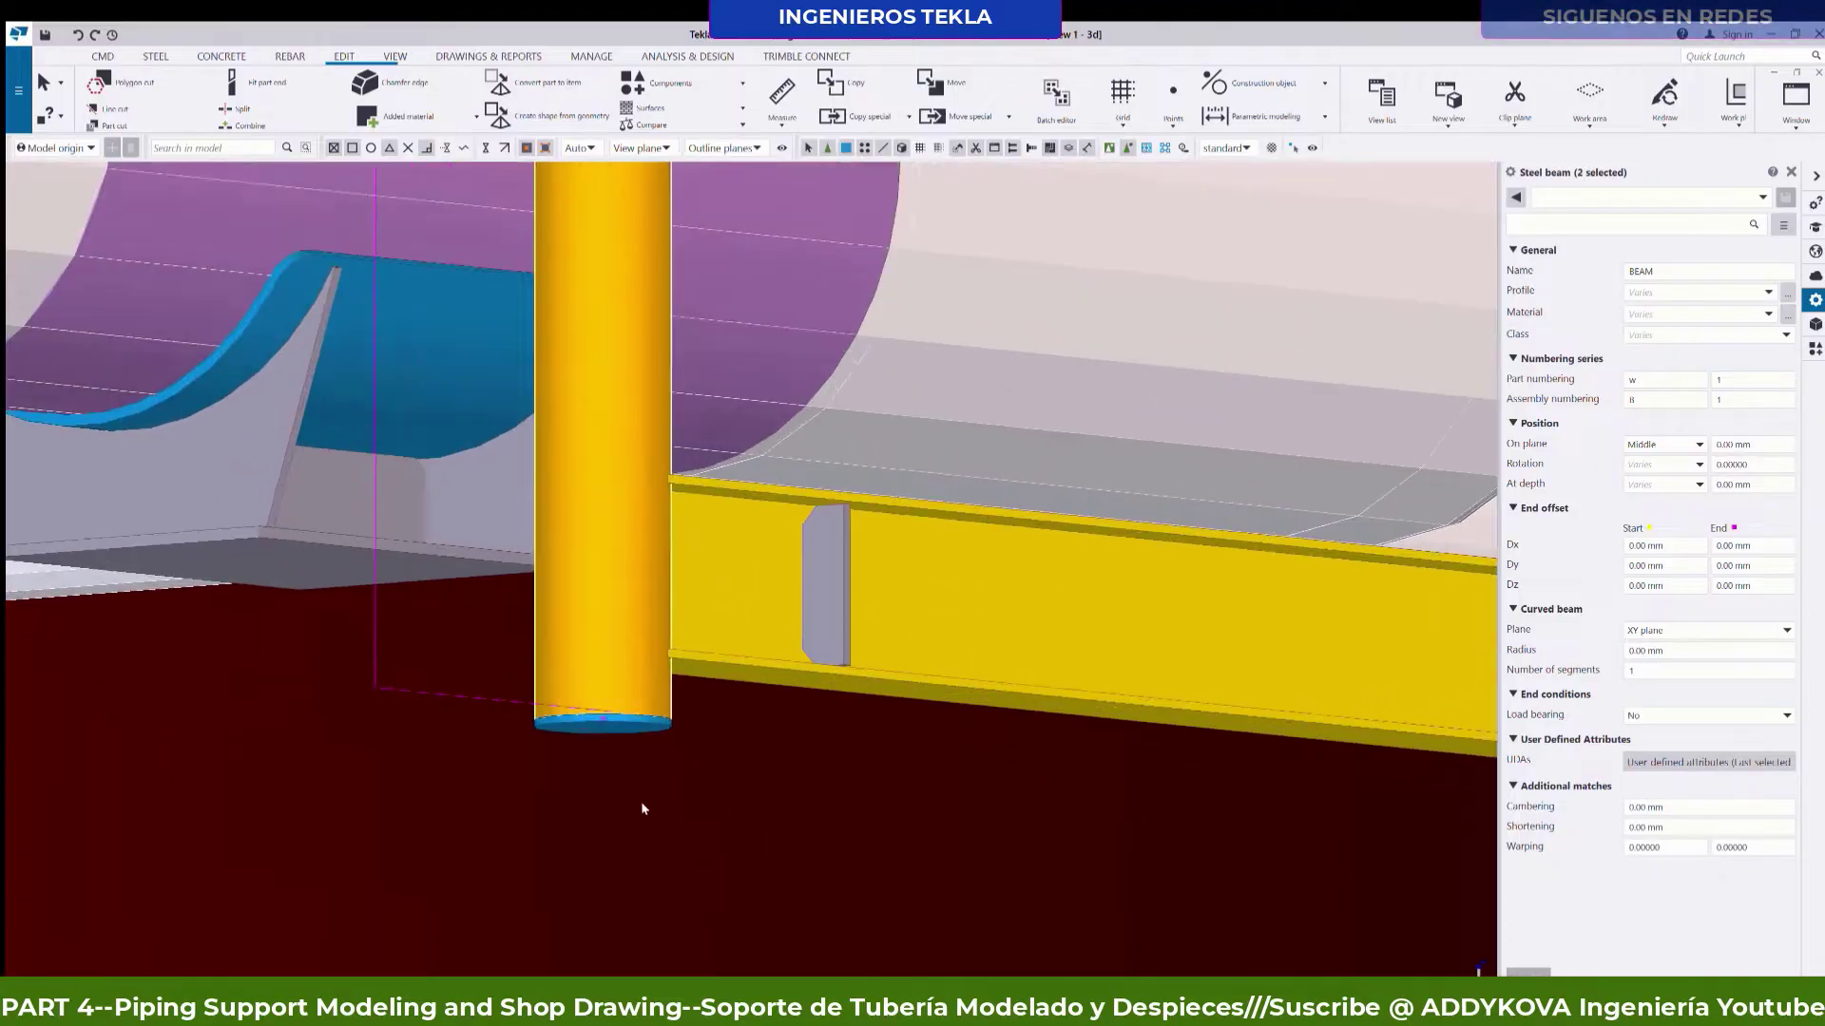
pyautogui.scroll(2, 557, 714)
pyautogui.keyDown('shift'); pyautogui.click(561, 681); pyautogui.keyUp('shift')
pyautogui.scroll(-2, 560, 681)
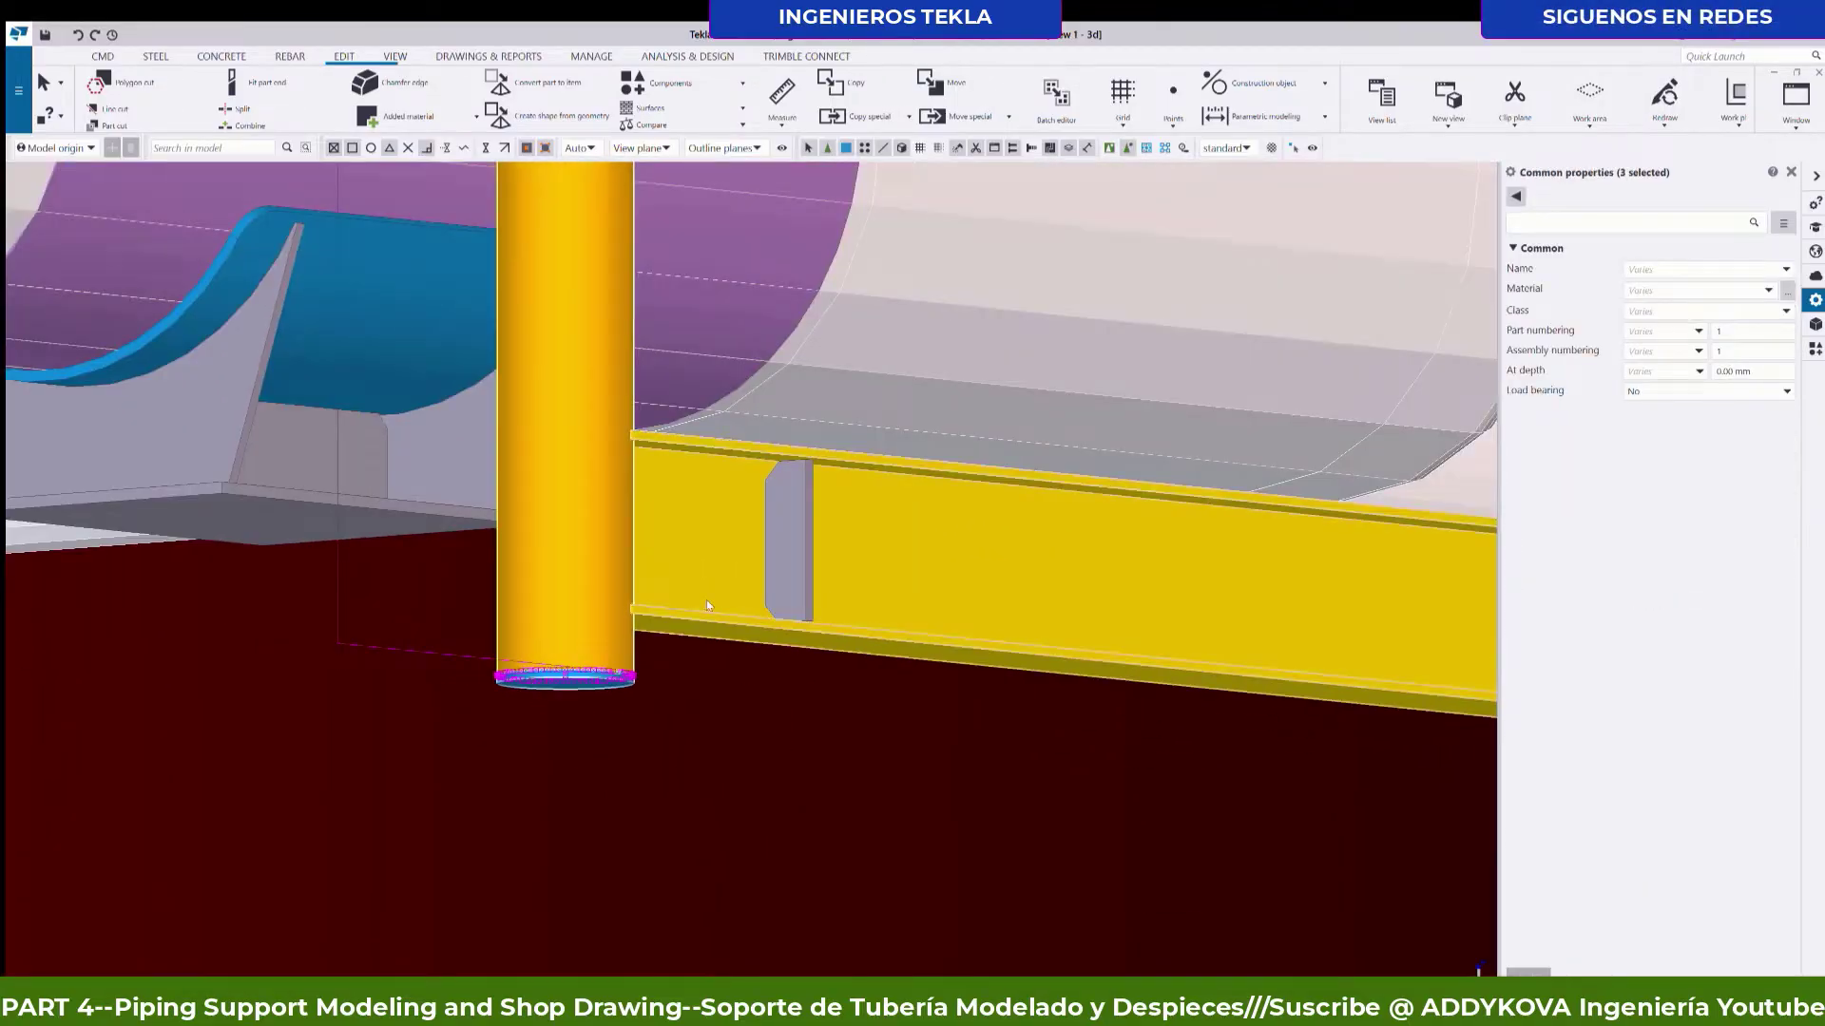
pyautogui.keyDown('shift'); pyautogui.click(753, 563); pyautogui.keyUp('shift')
pyautogui.scroll(-2, 753, 563)
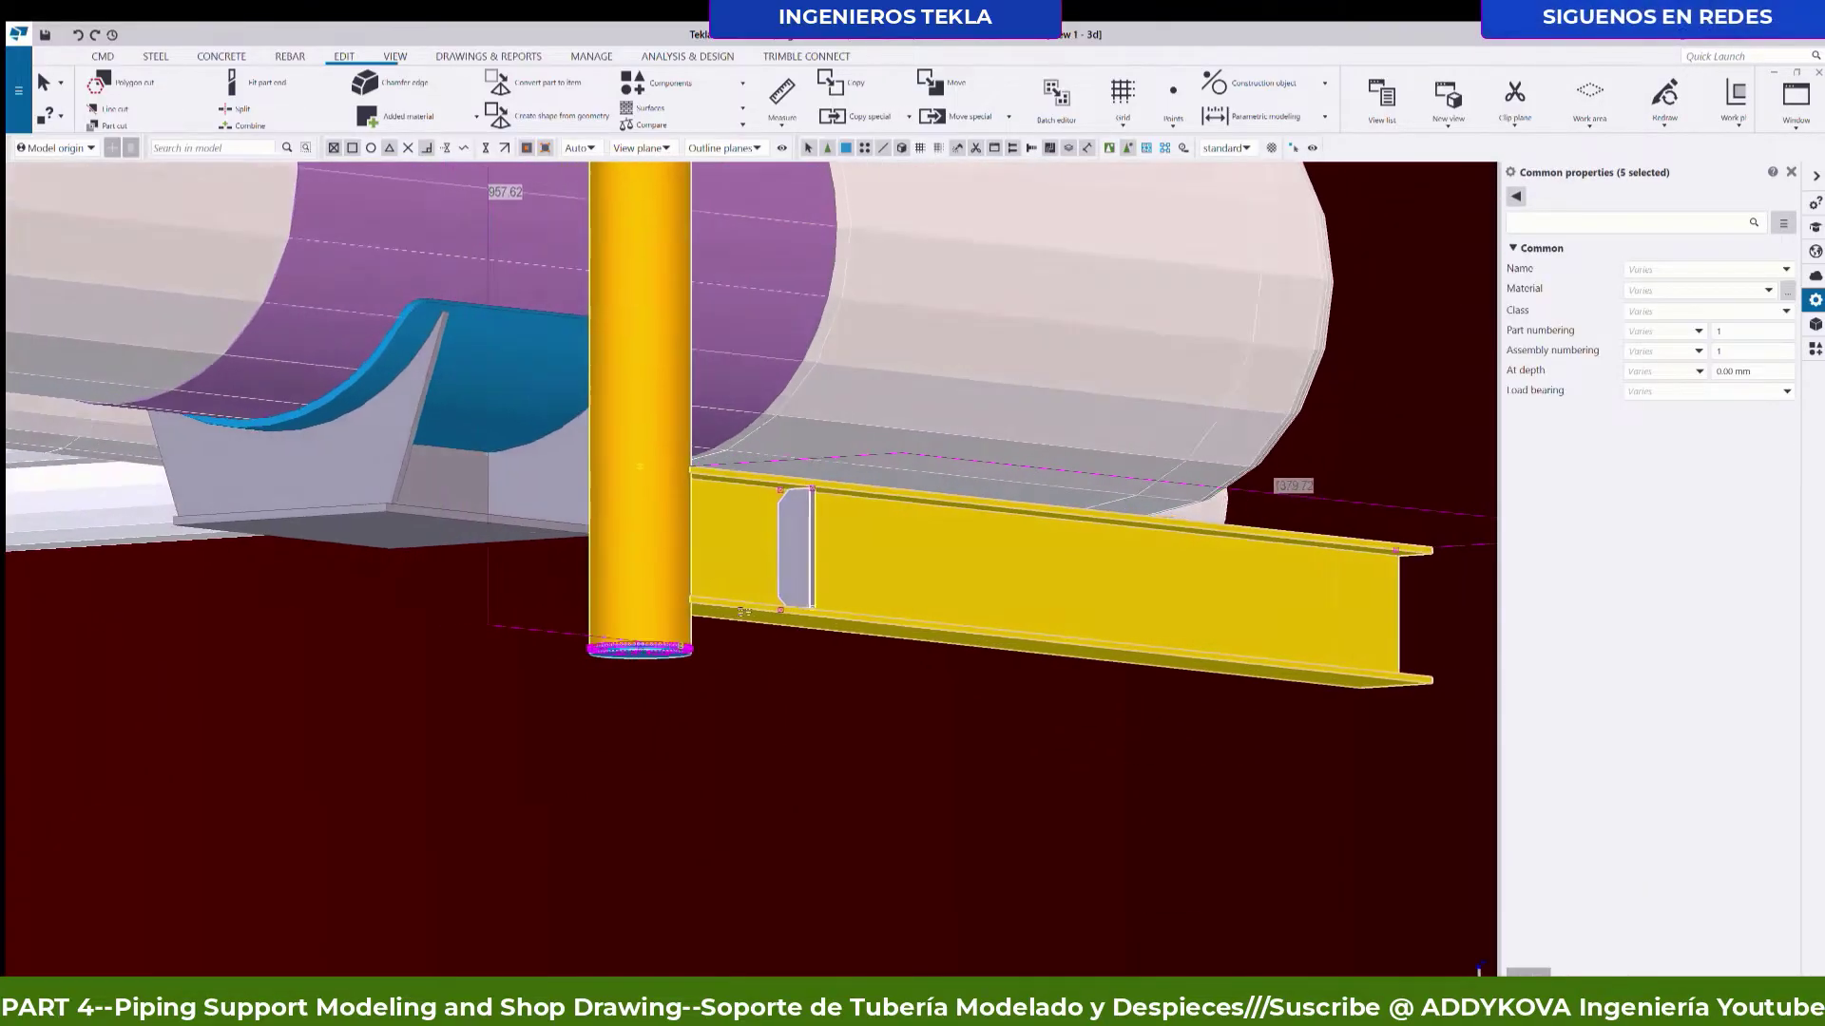
# Review the repositioned support across the whole pipe rack, then clear the selection.
pyautogui.moveTo(753, 562)
pyautogui.keyDown('ctrl'); pyautogui.mouseDown(button='middle')
pyautogui.moveTo(823, 581)
pyautogui.moveTo(947, 513)
pyautogui.mouseUp(button='middle'); pyautogui.keyUp('ctrl')
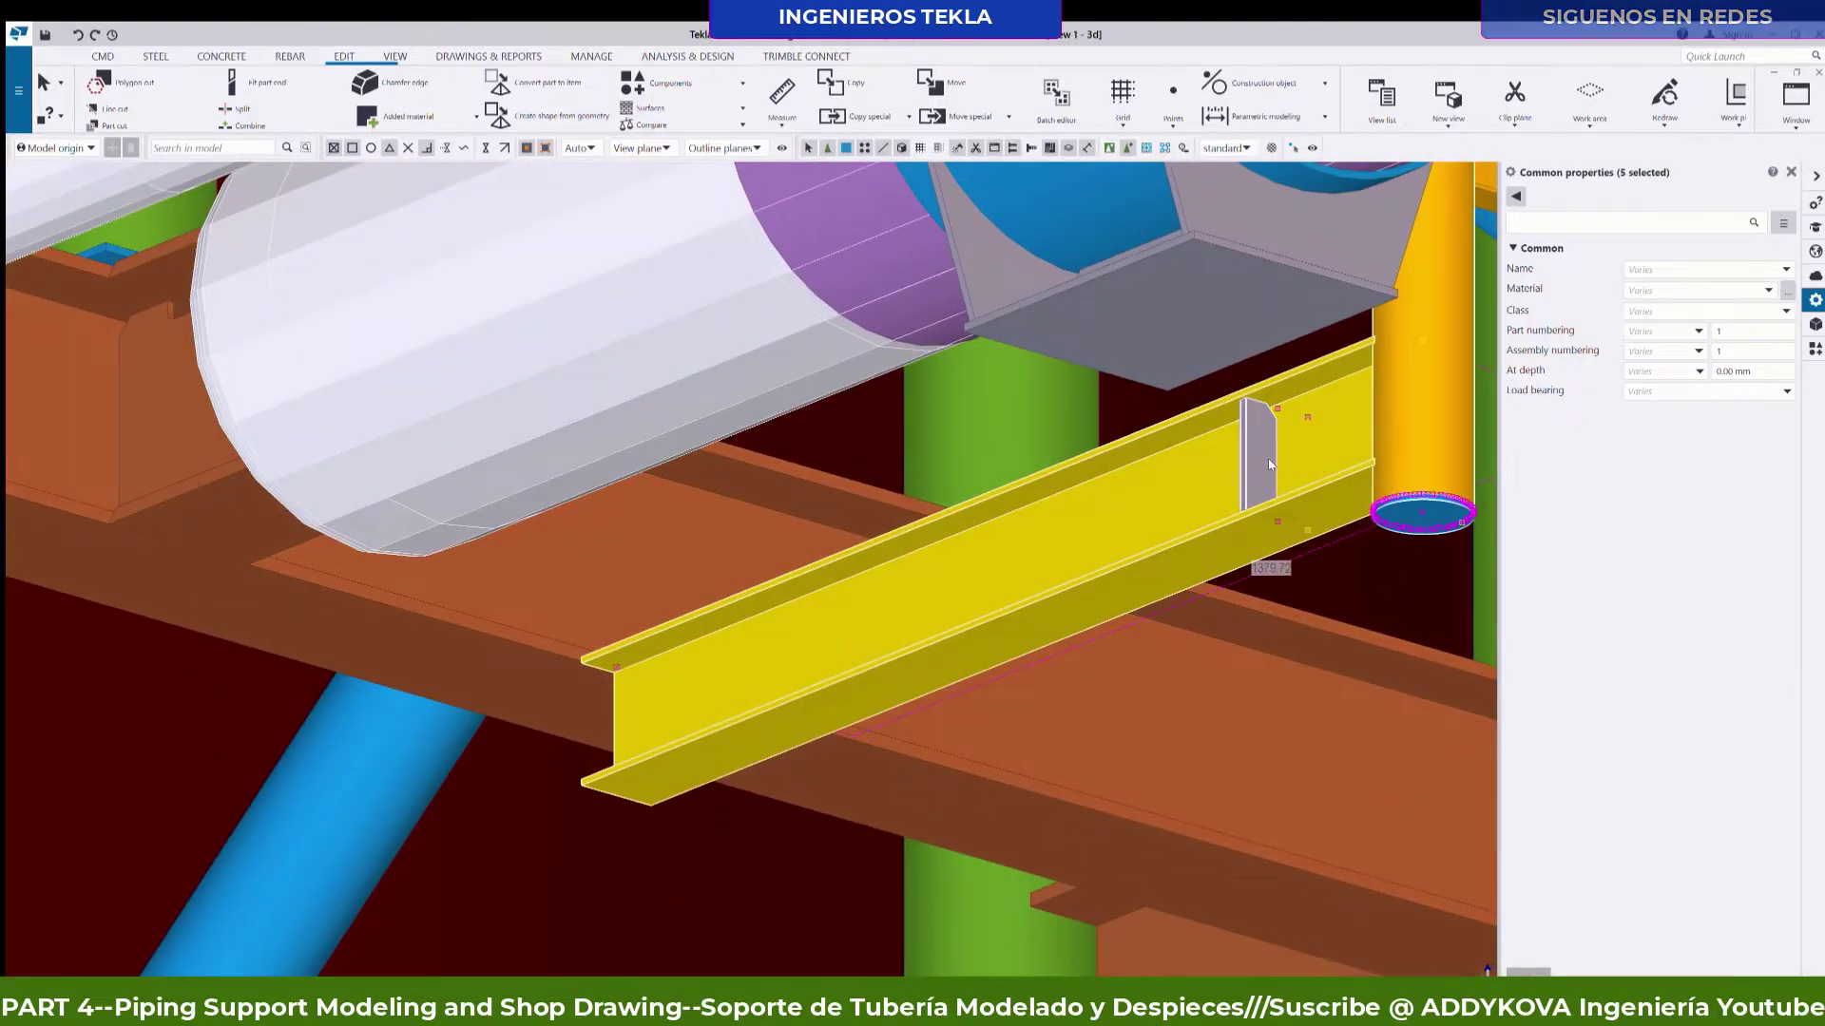
pyautogui.scroll(-3, 948, 513)
pyautogui.keyDown('ctrl'); pyautogui.moveTo(947, 513); pyautogui.dragTo(742, 609, button='middle'); pyautogui.keyUp('ctrl')
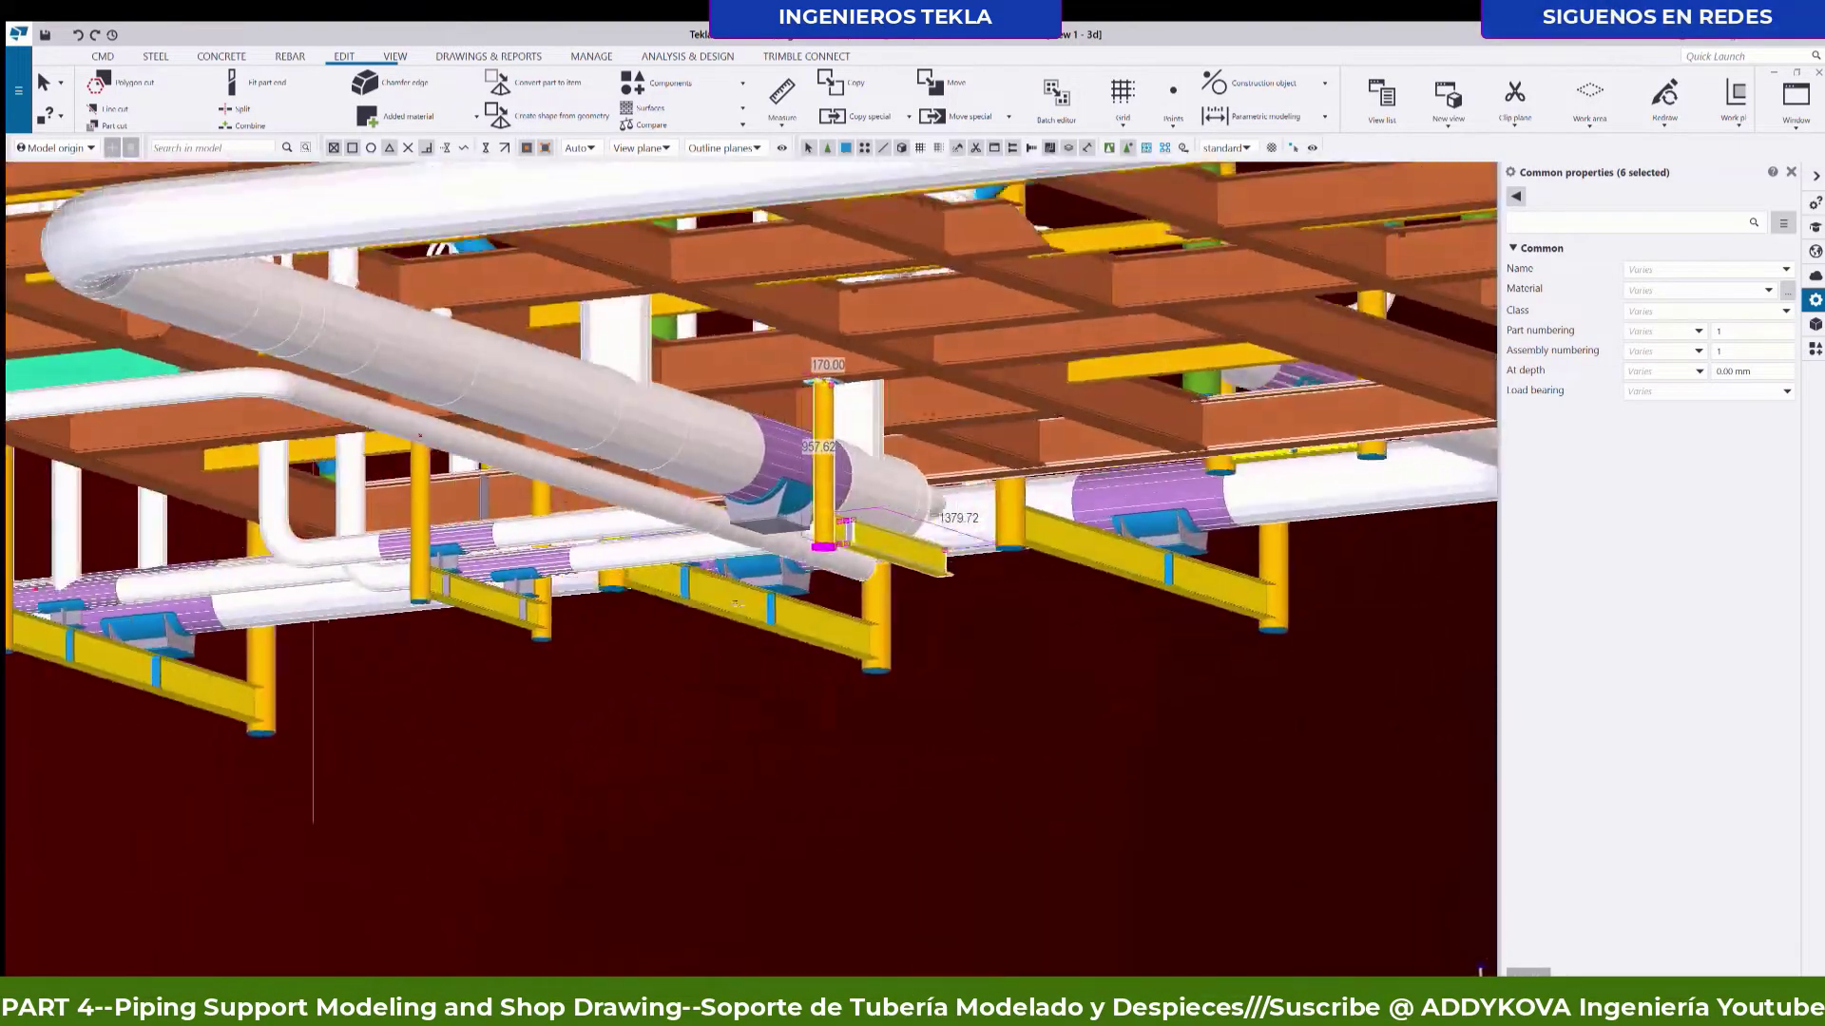
pyautogui.scroll(2, 741, 609)
pyautogui.scroll(2, 928, 818)
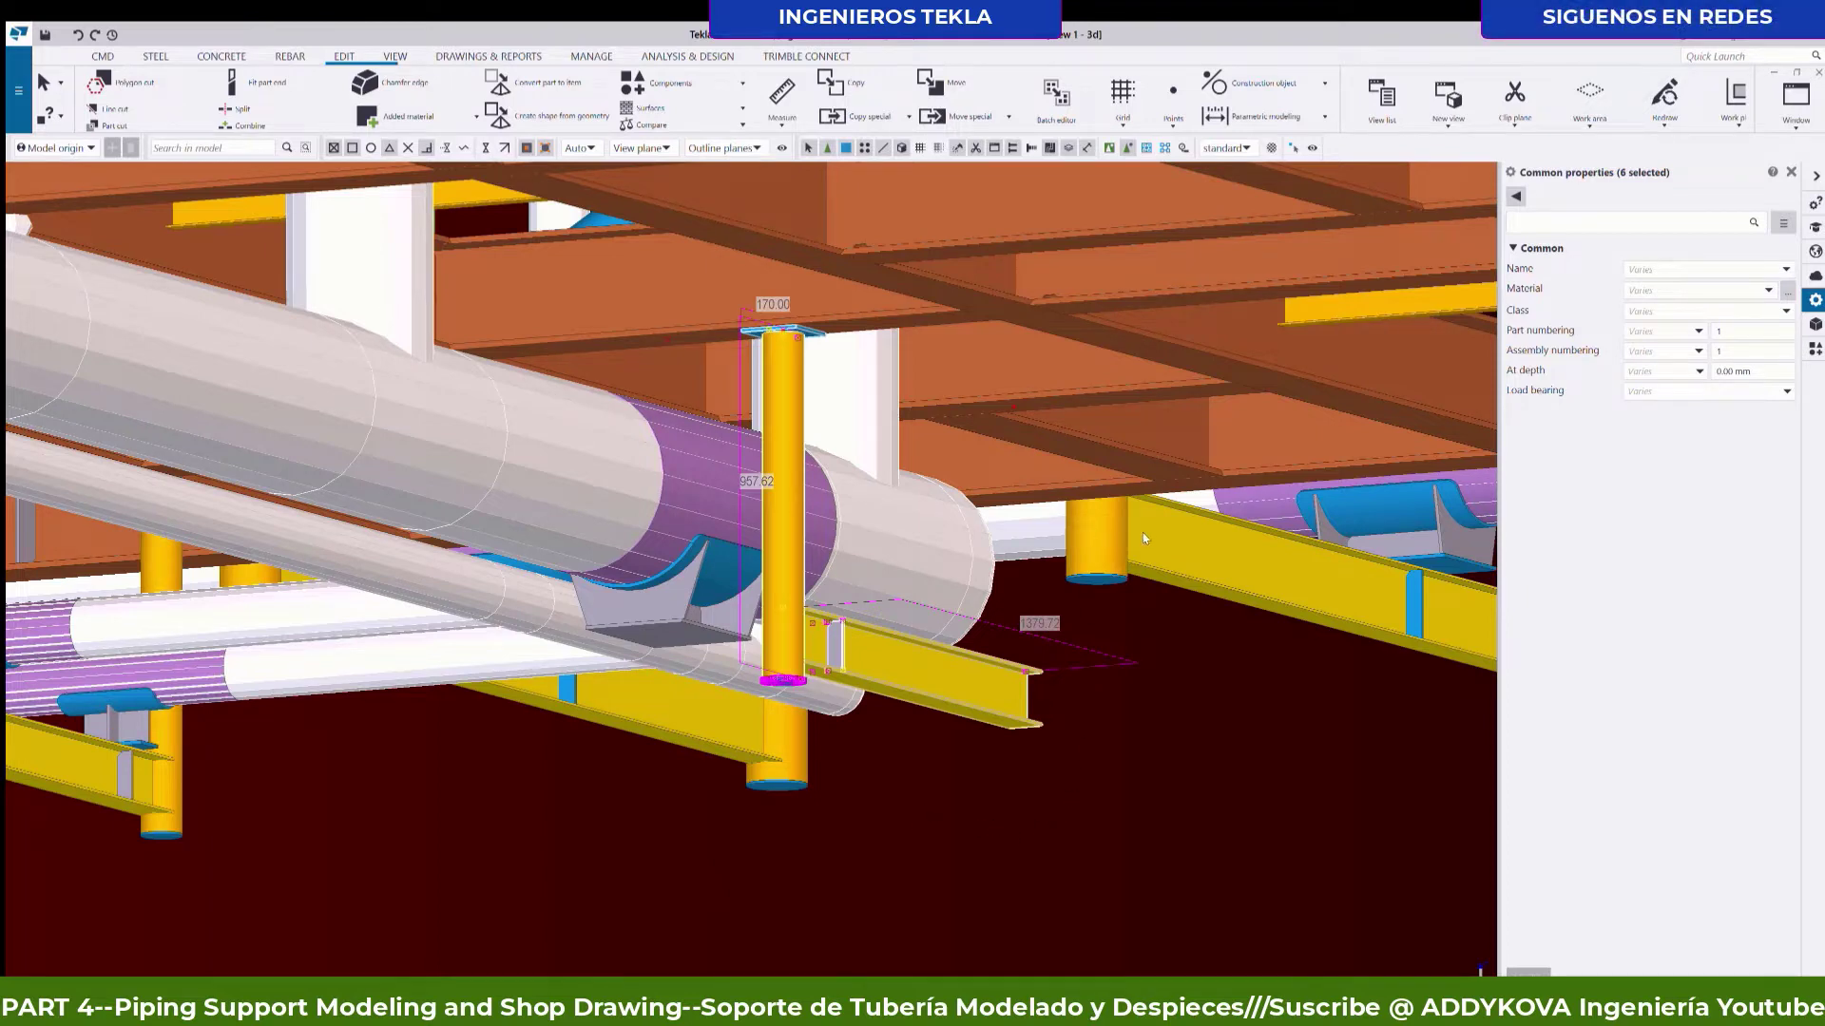
pyautogui.scroll(2, 1146, 542)
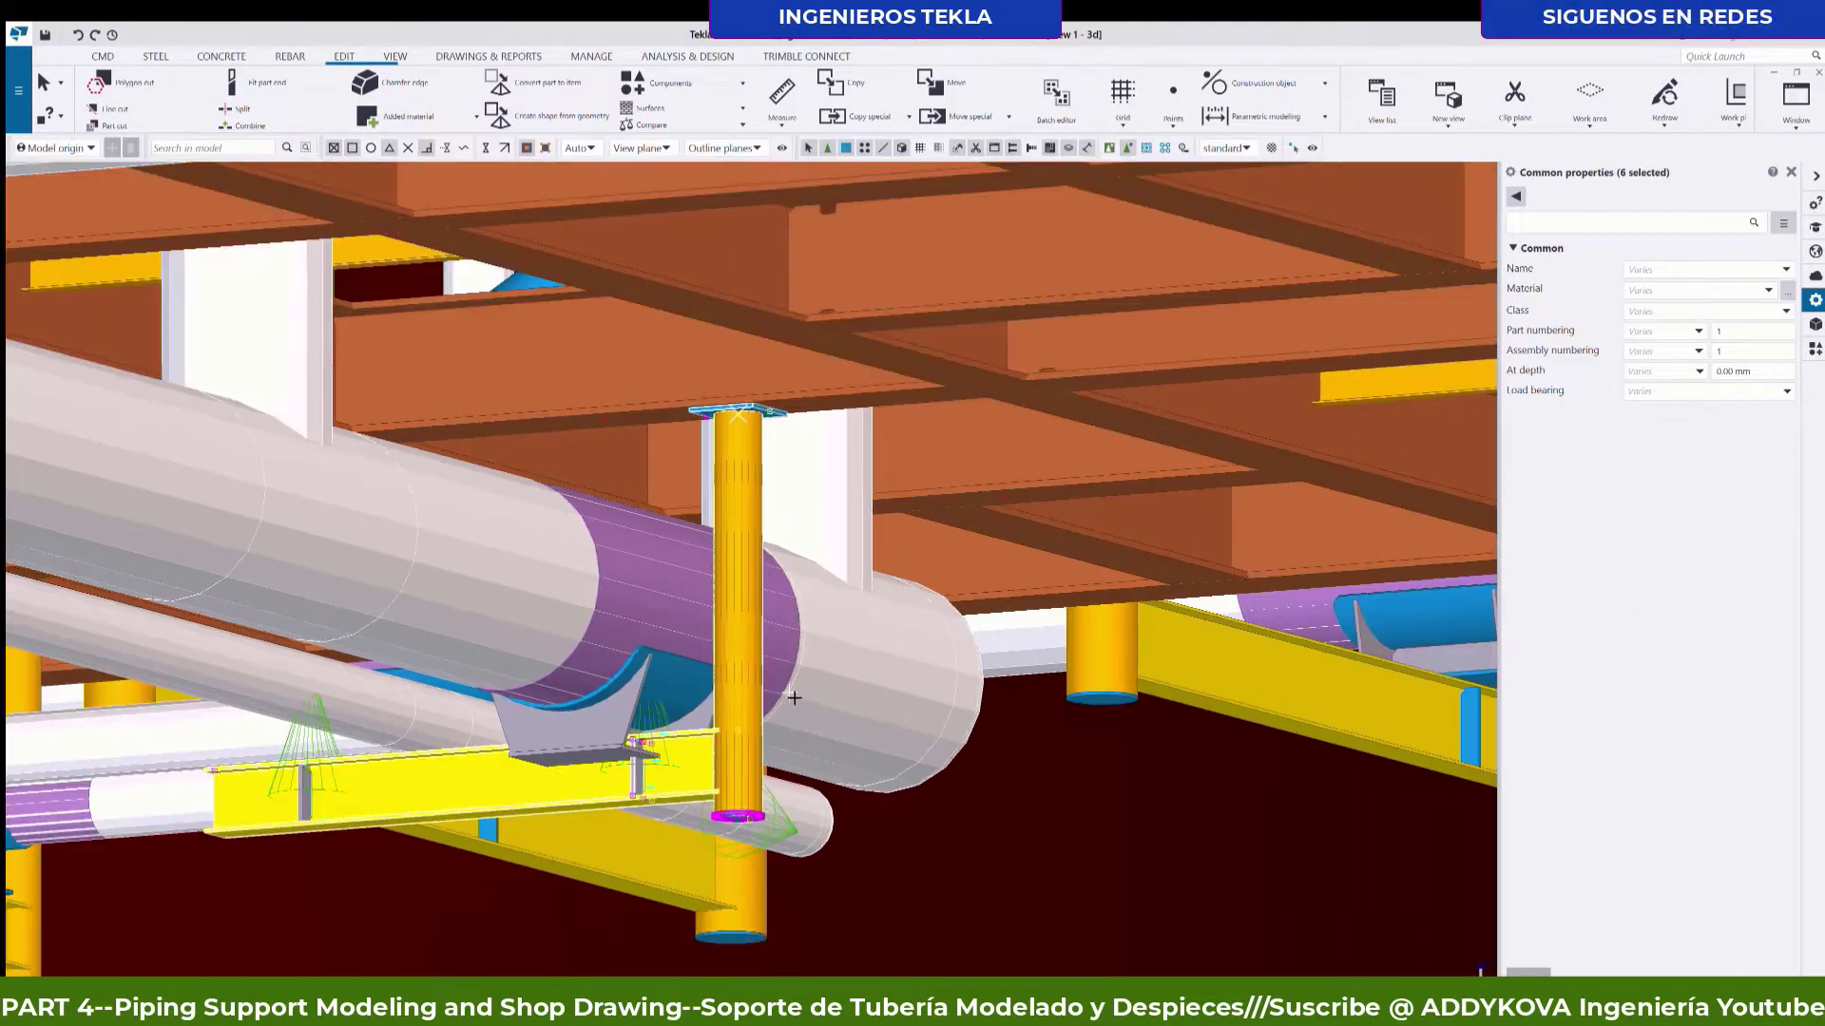
pyautogui.scroll(-3, 794, 698)
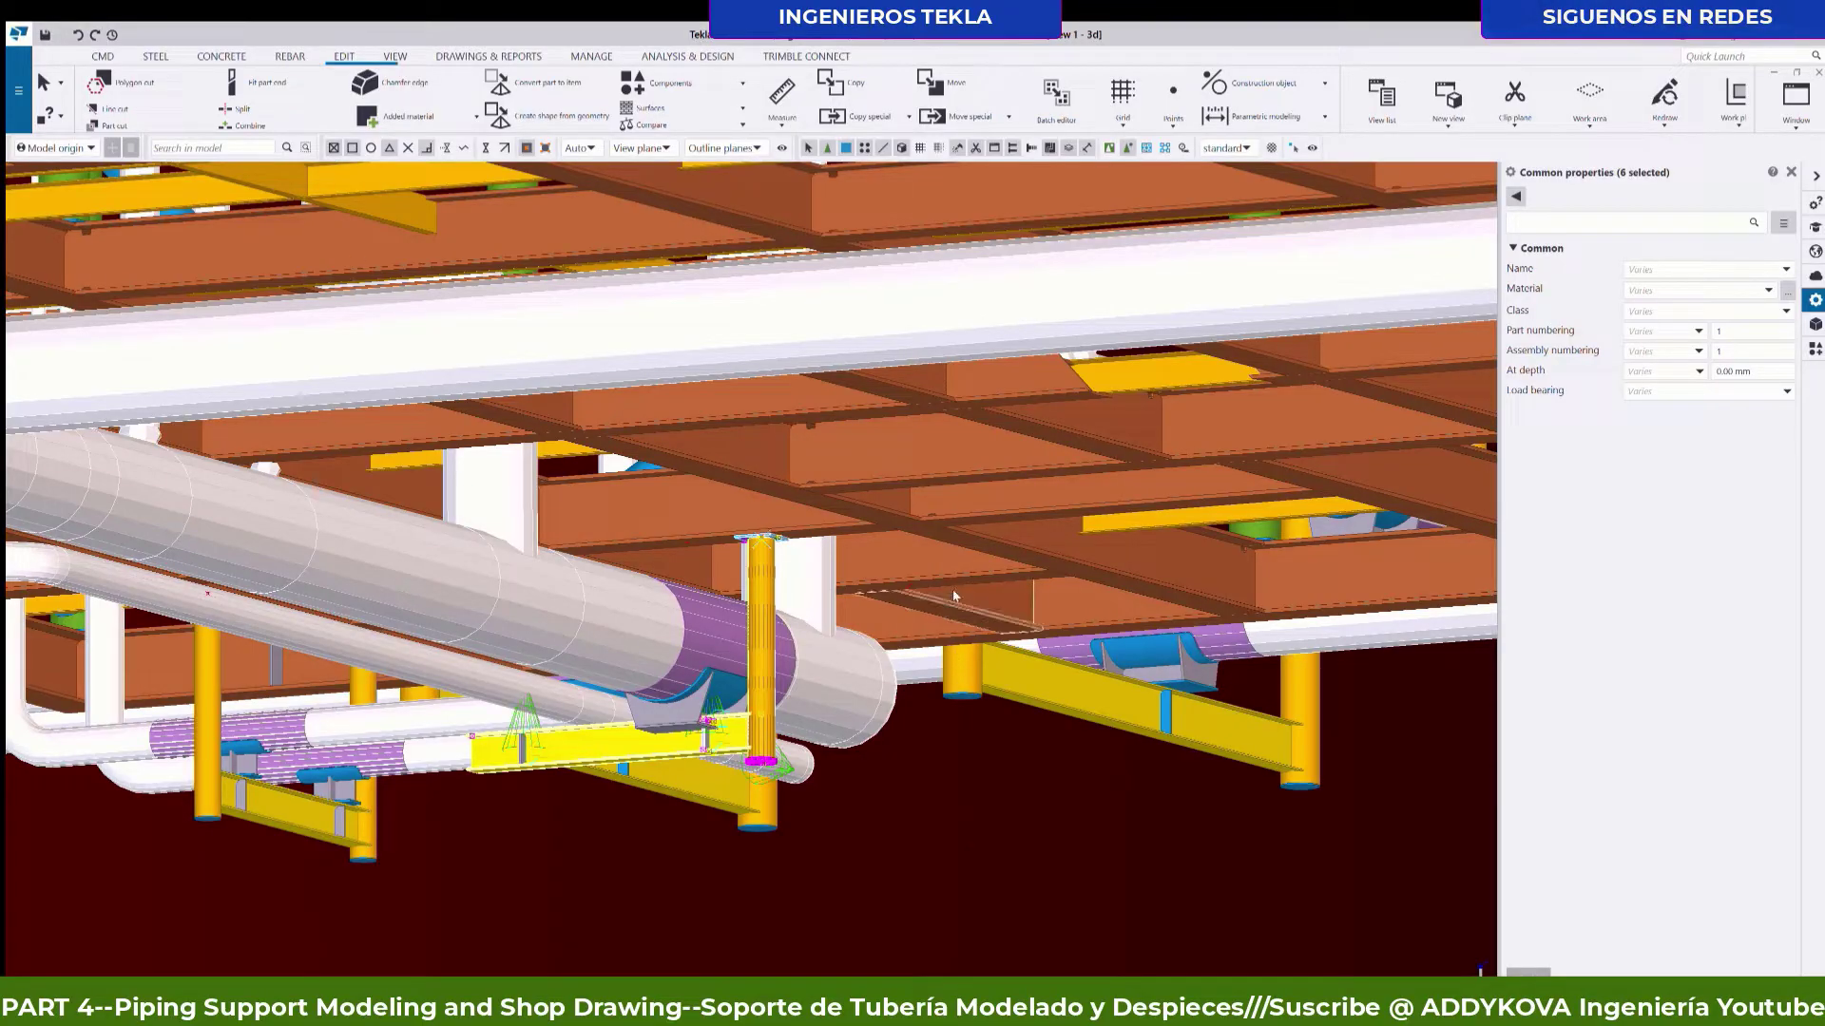
pyautogui.click(893, 846)
# Zoom to the post top and restart the Points command there, checking the View tab.
pyautogui.scroll(3, 793, 785)
pyautogui.scroll(3, 834, 620)
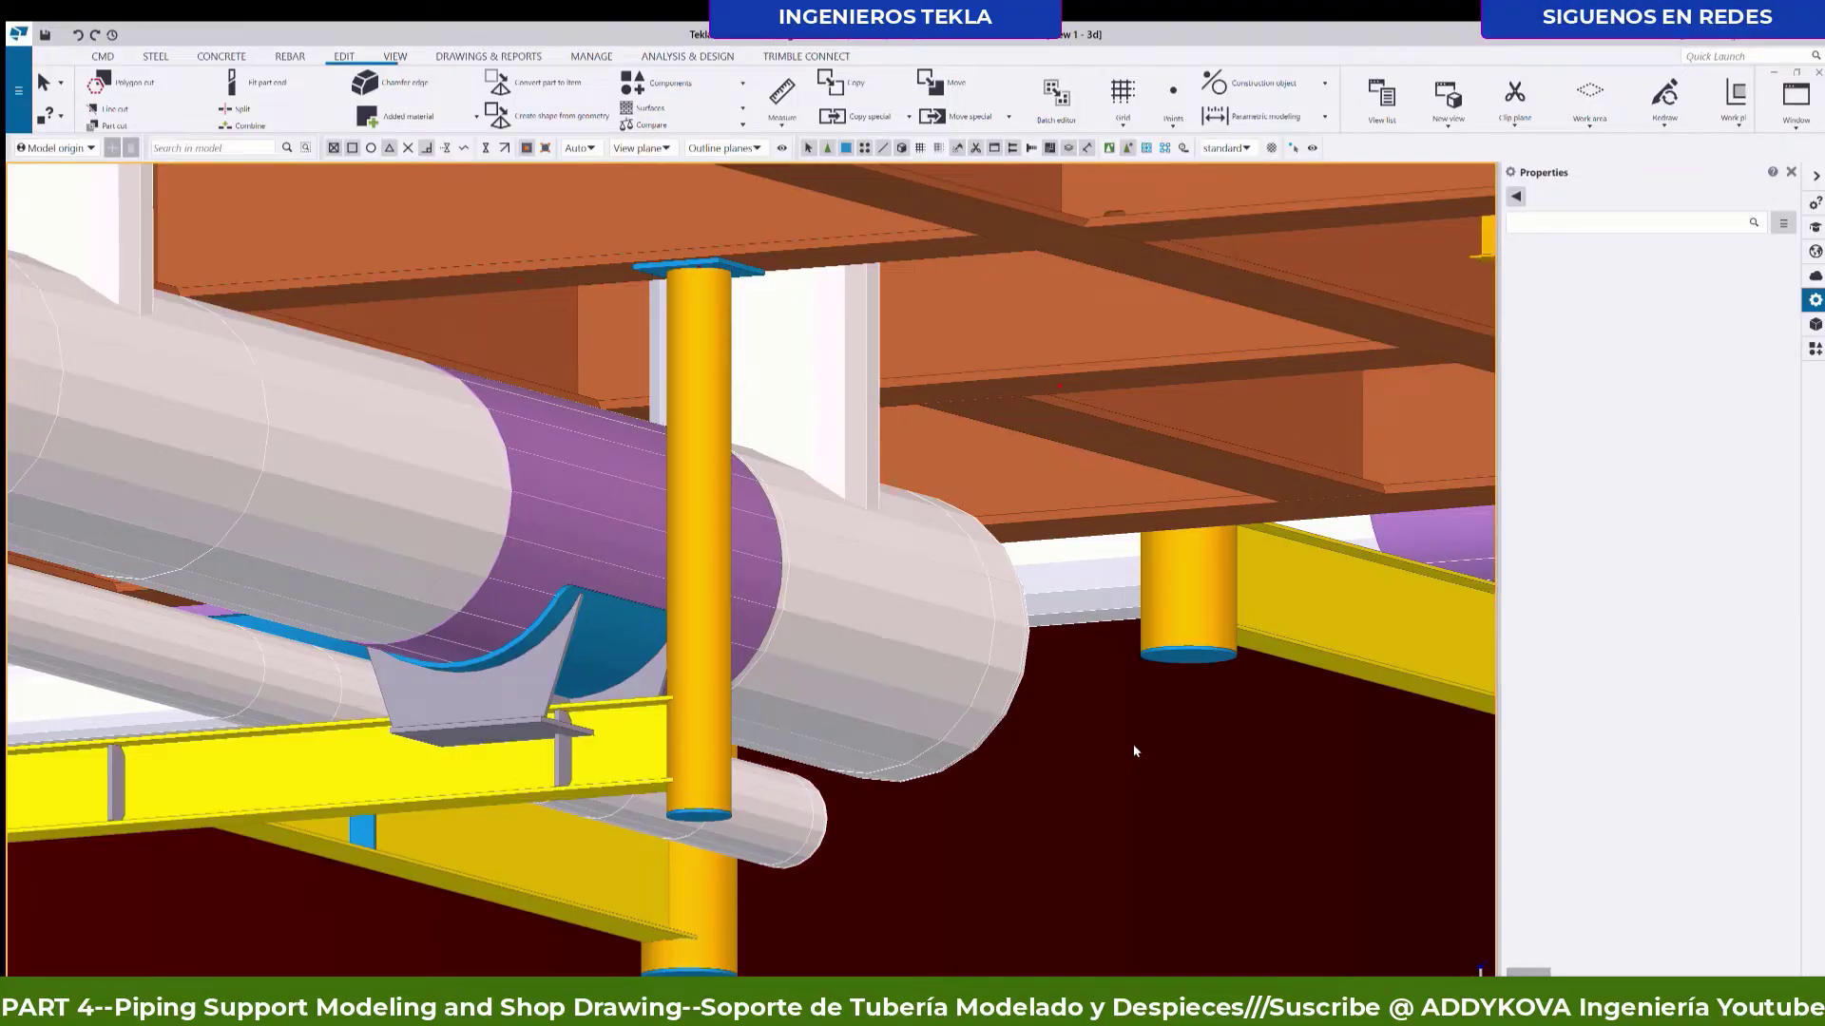
pyautogui.scroll(5, 703, 283)
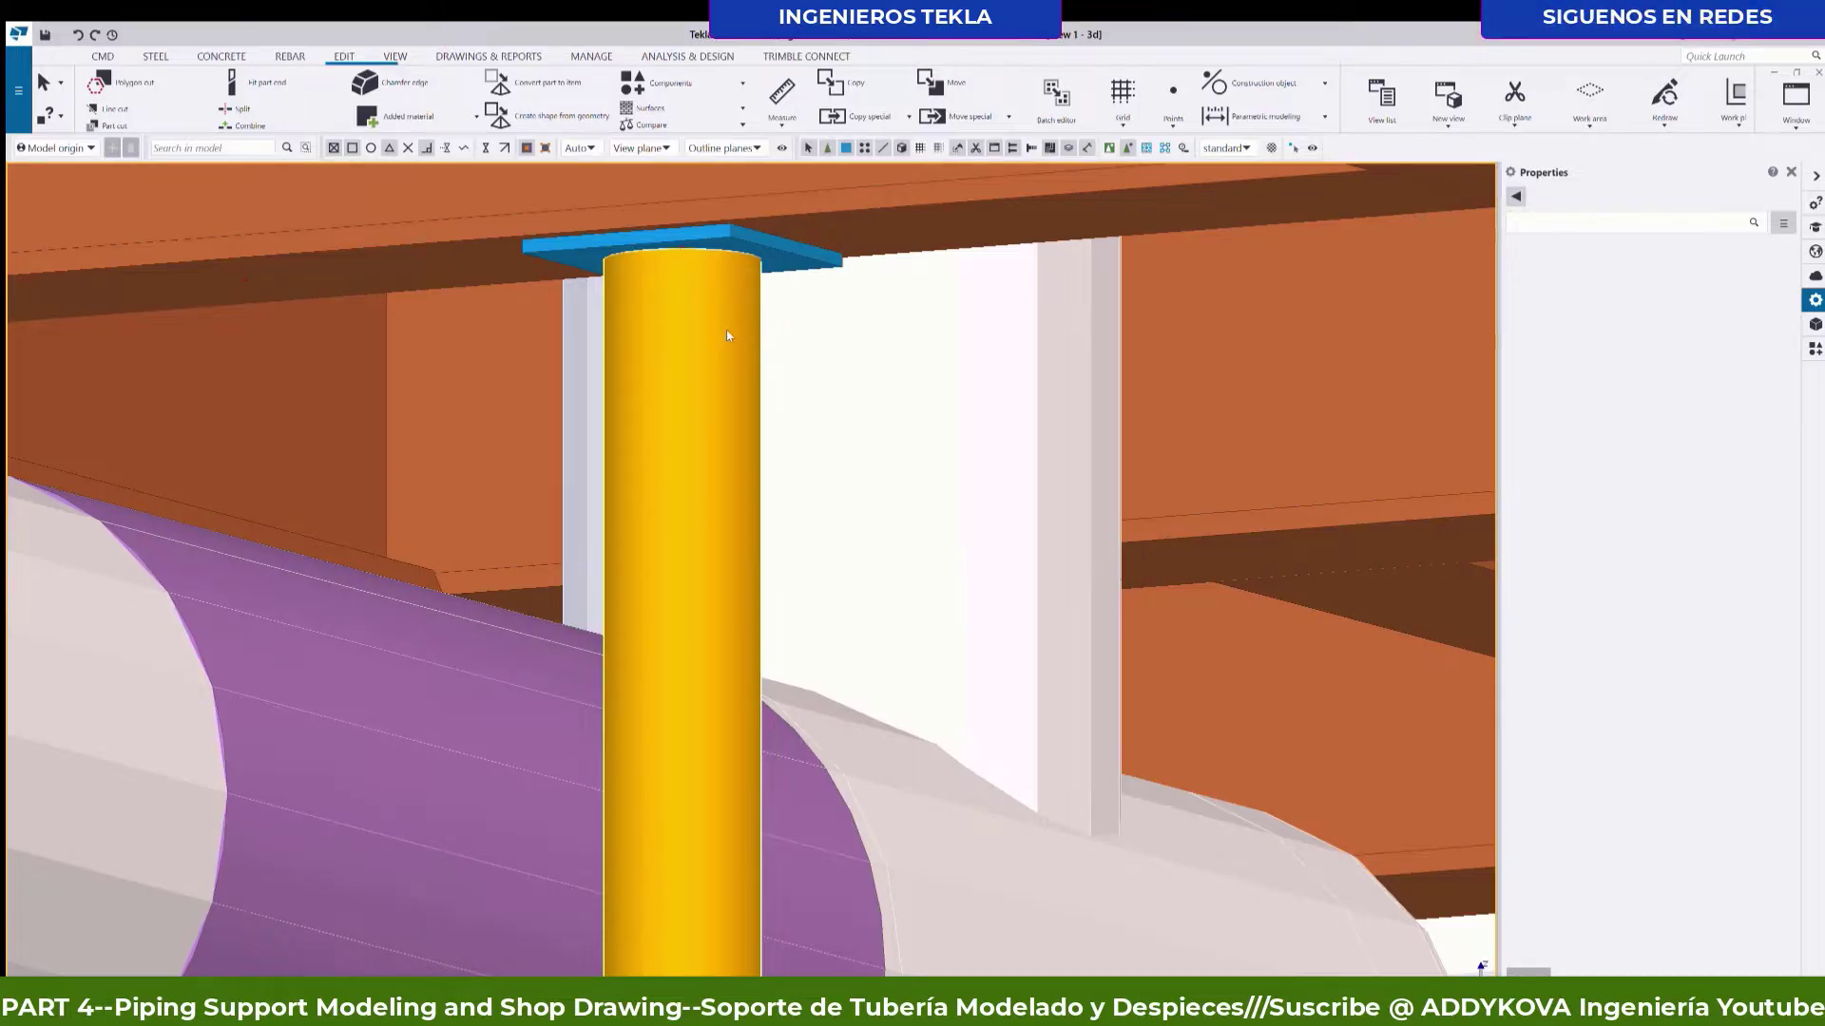
pyautogui.scroll(2, 709, 266)
pyautogui.scroll(1, 709, 266)
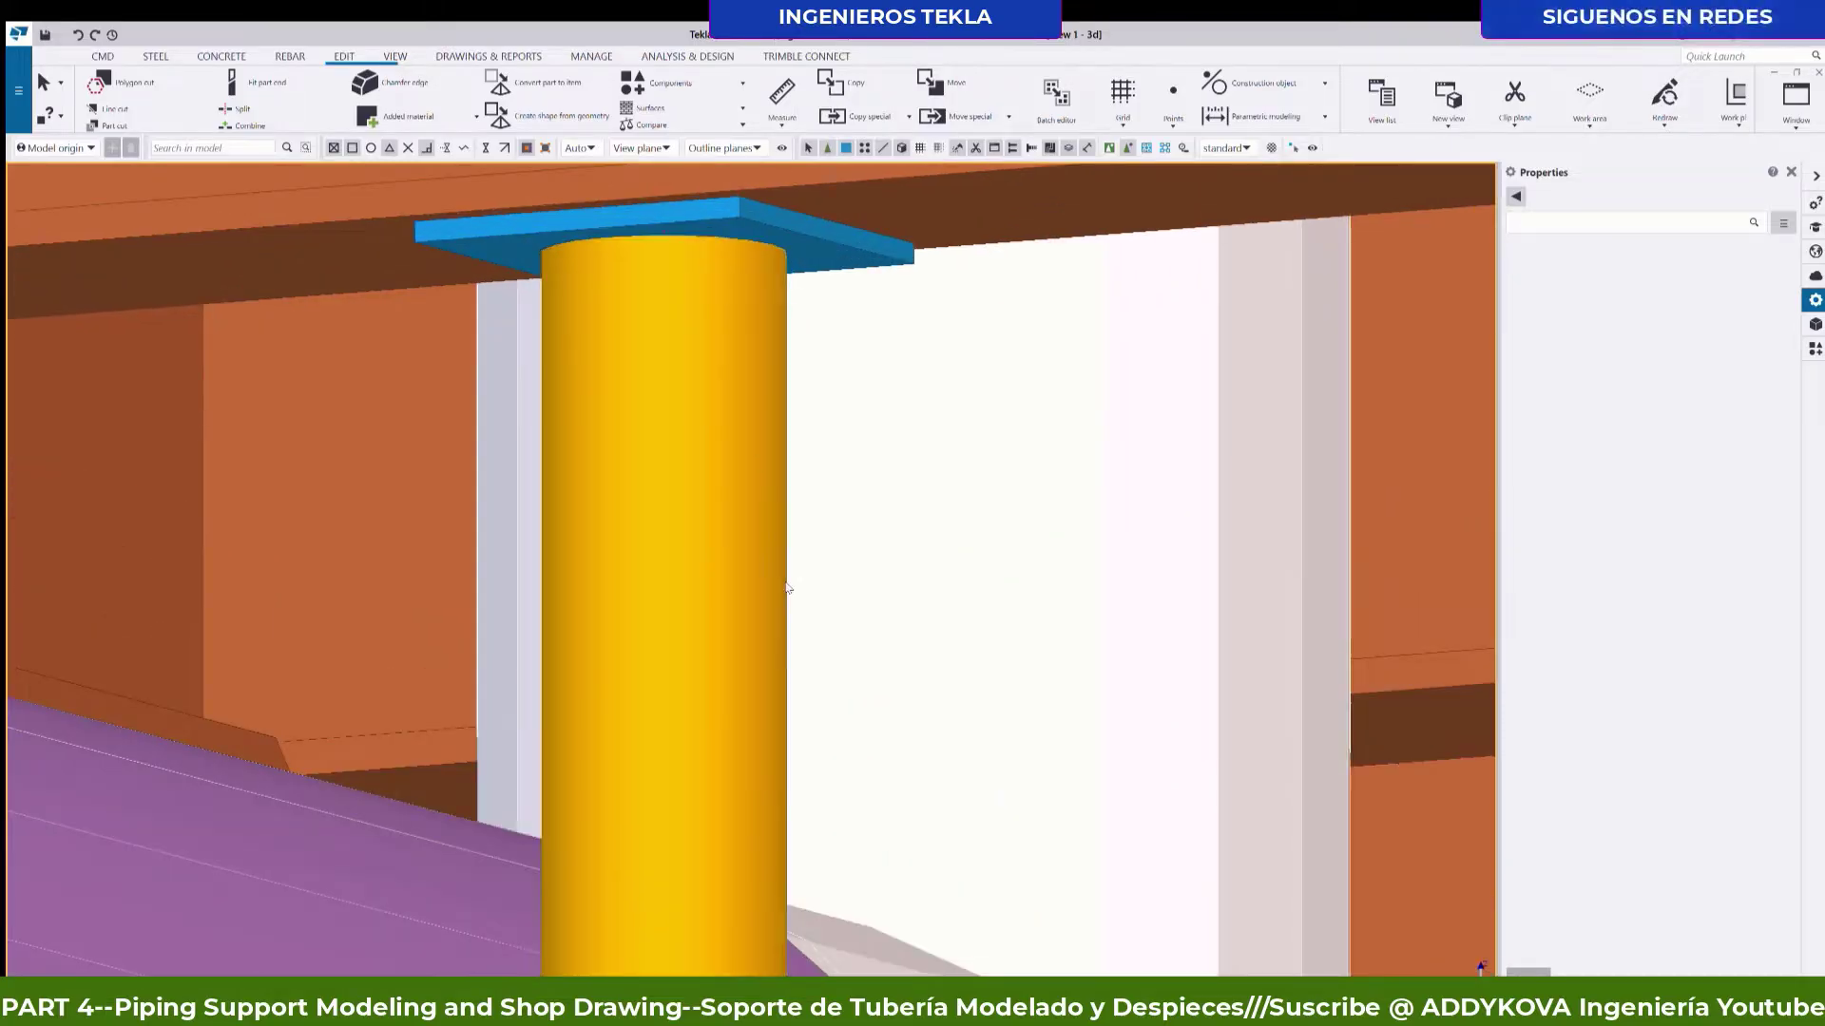
pyautogui.press('Return')
pyautogui.scroll(-1, 693, 360)
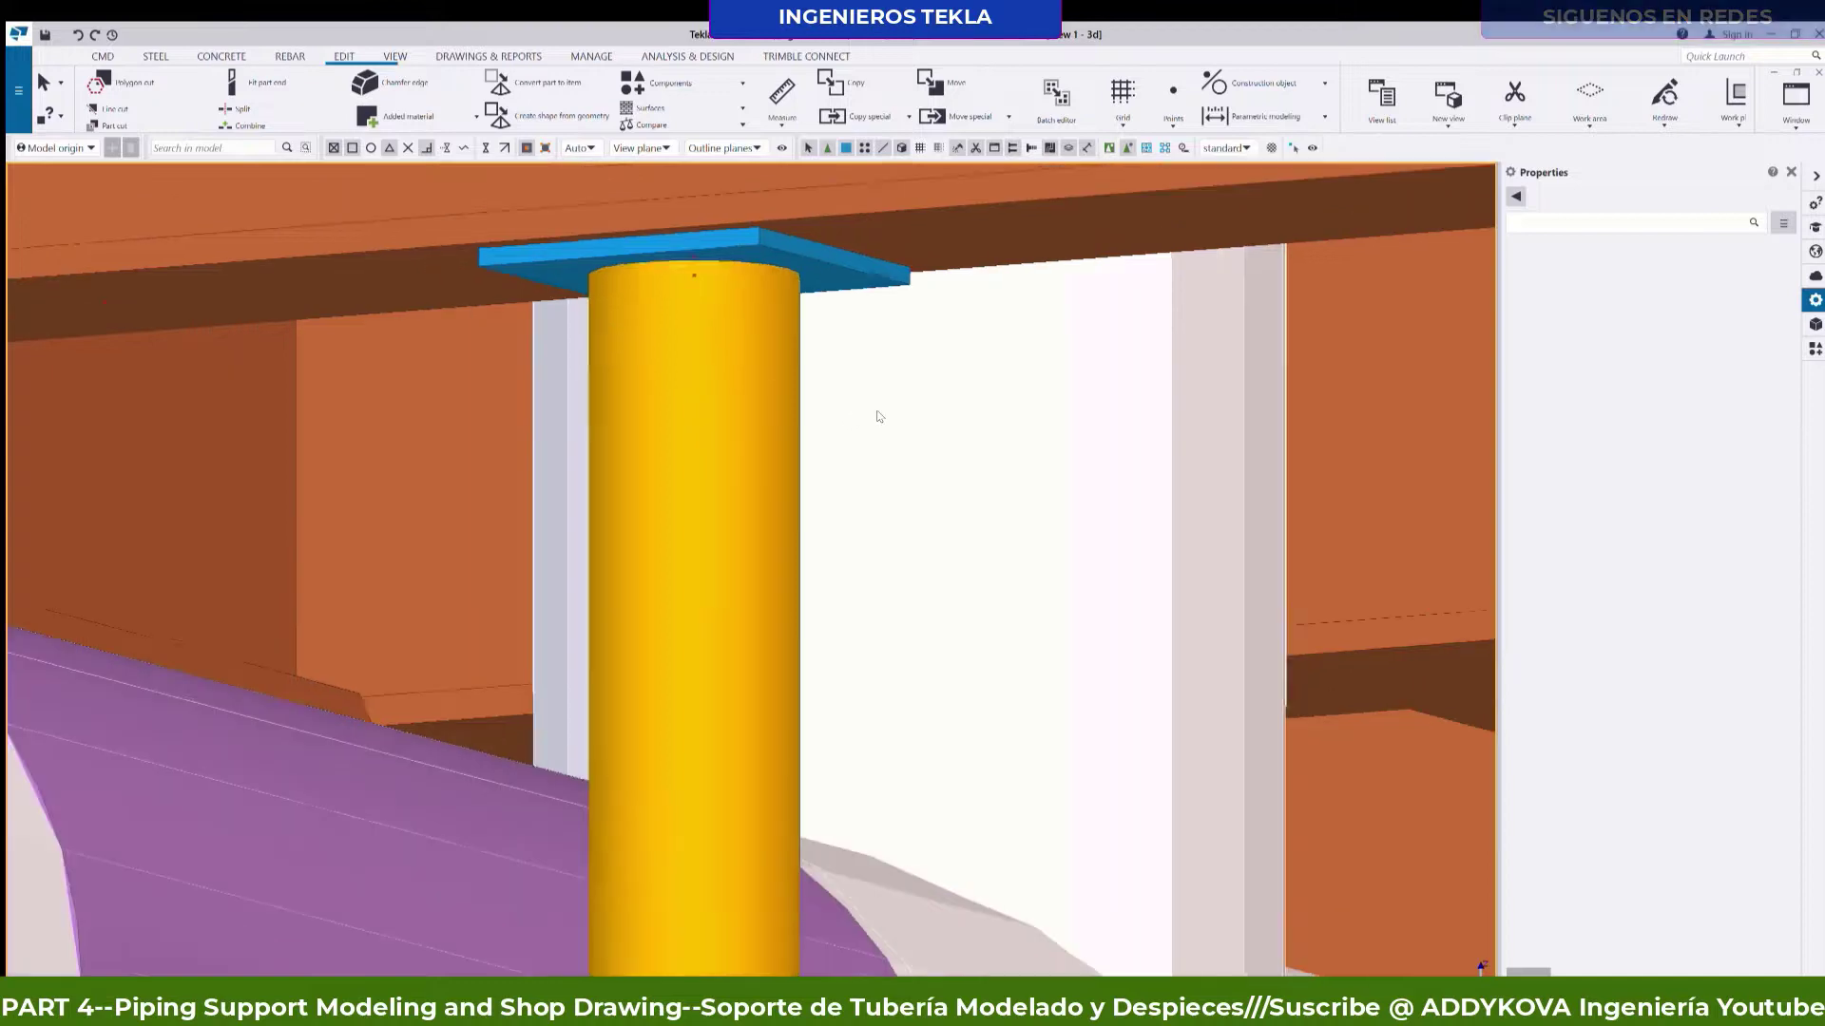
pyautogui.scroll(-1, 699, 391)
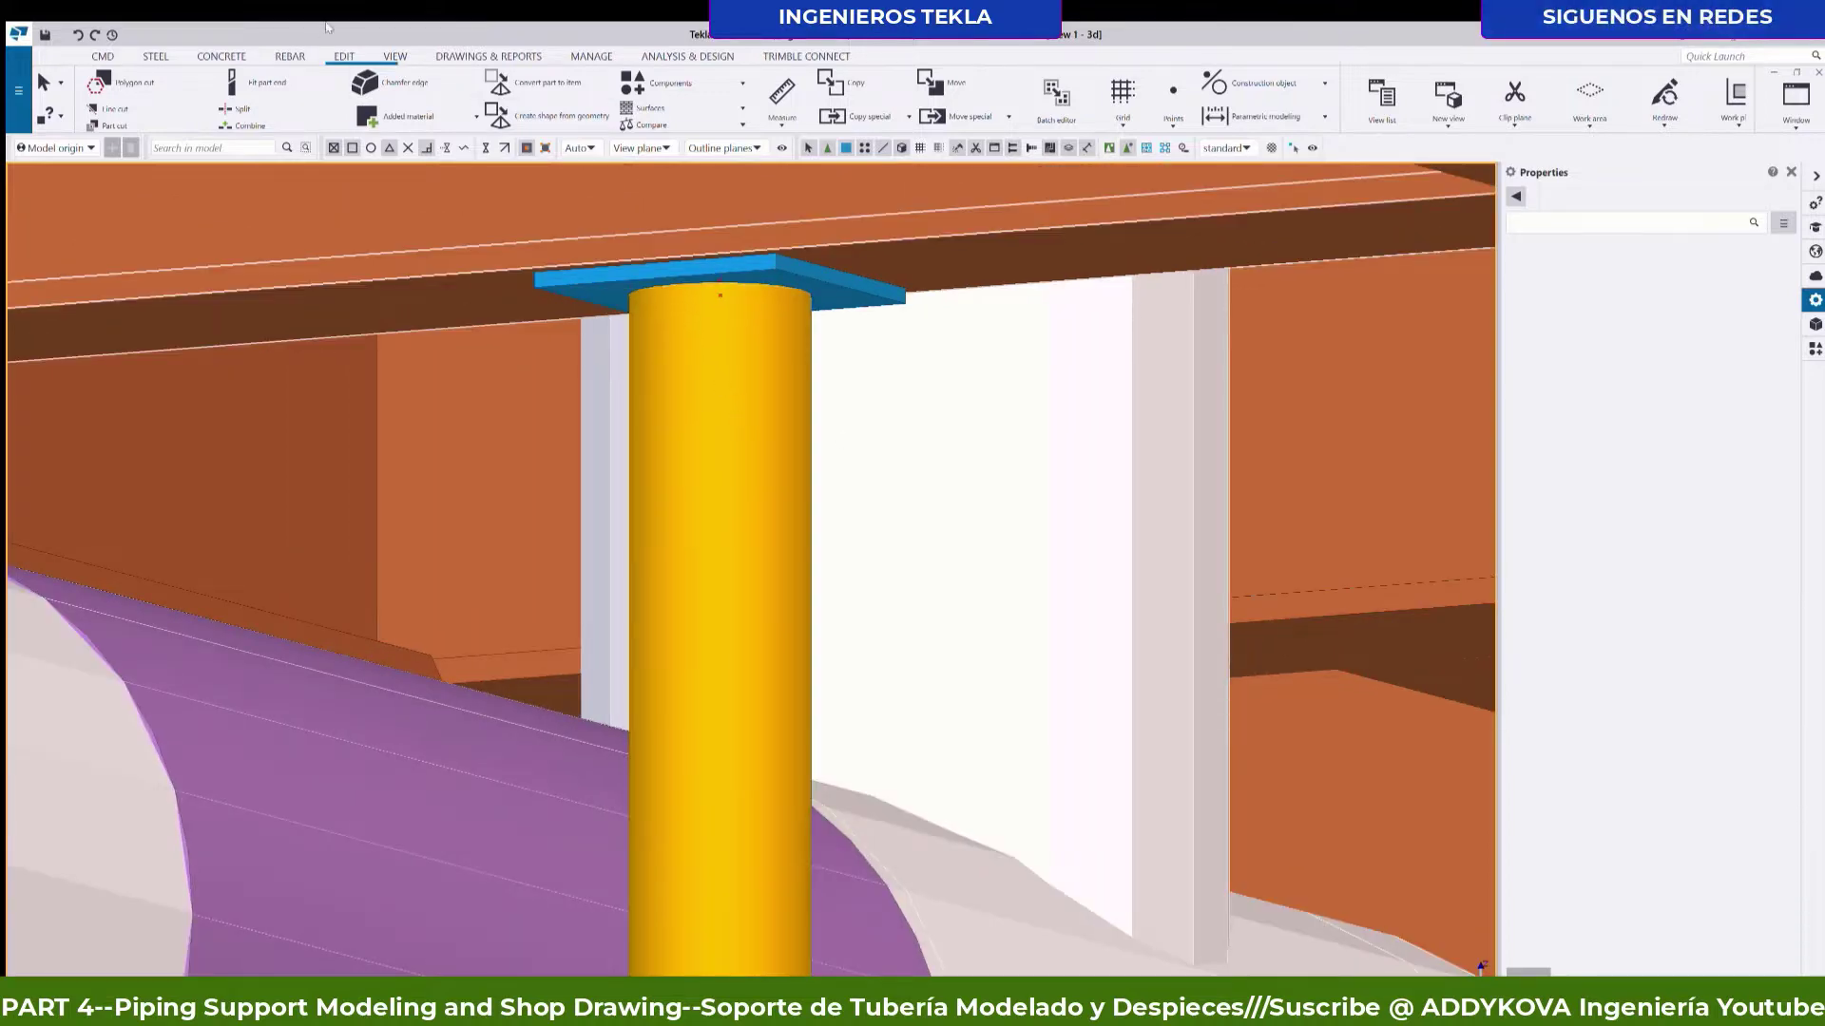
pyautogui.click(395, 56)
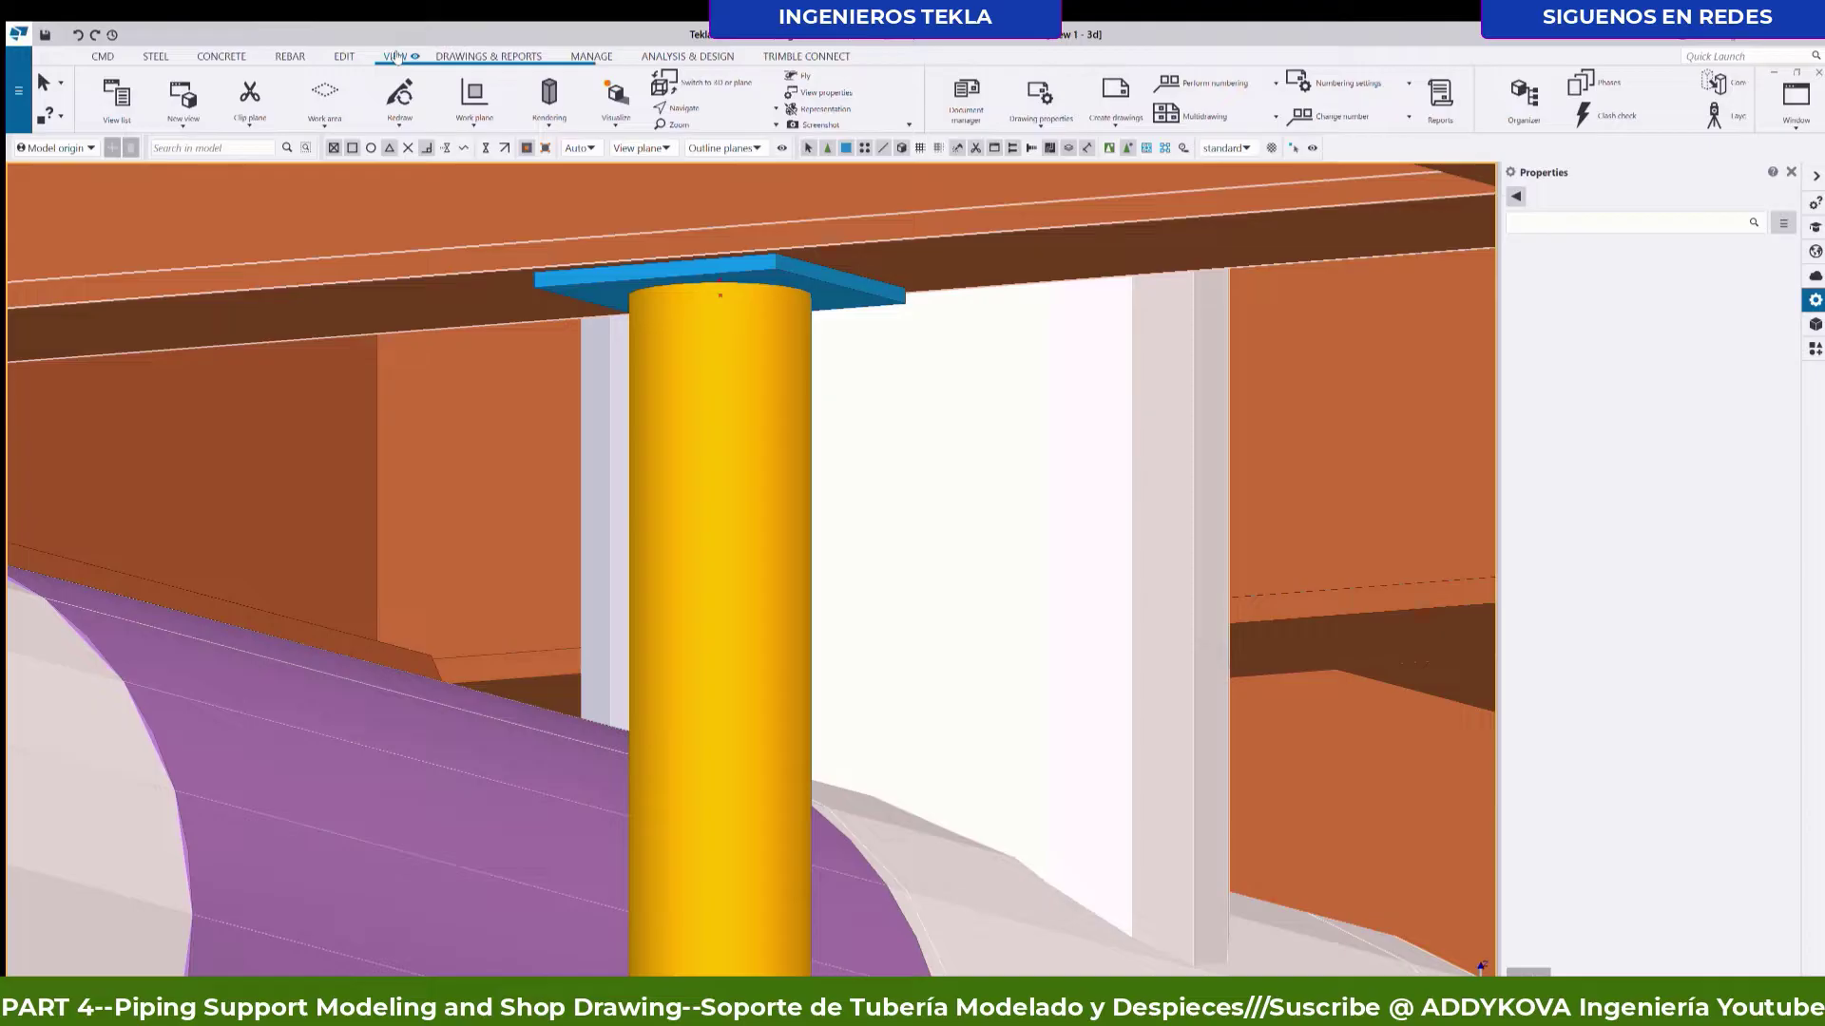
pyautogui.scroll(1, 977, 122)
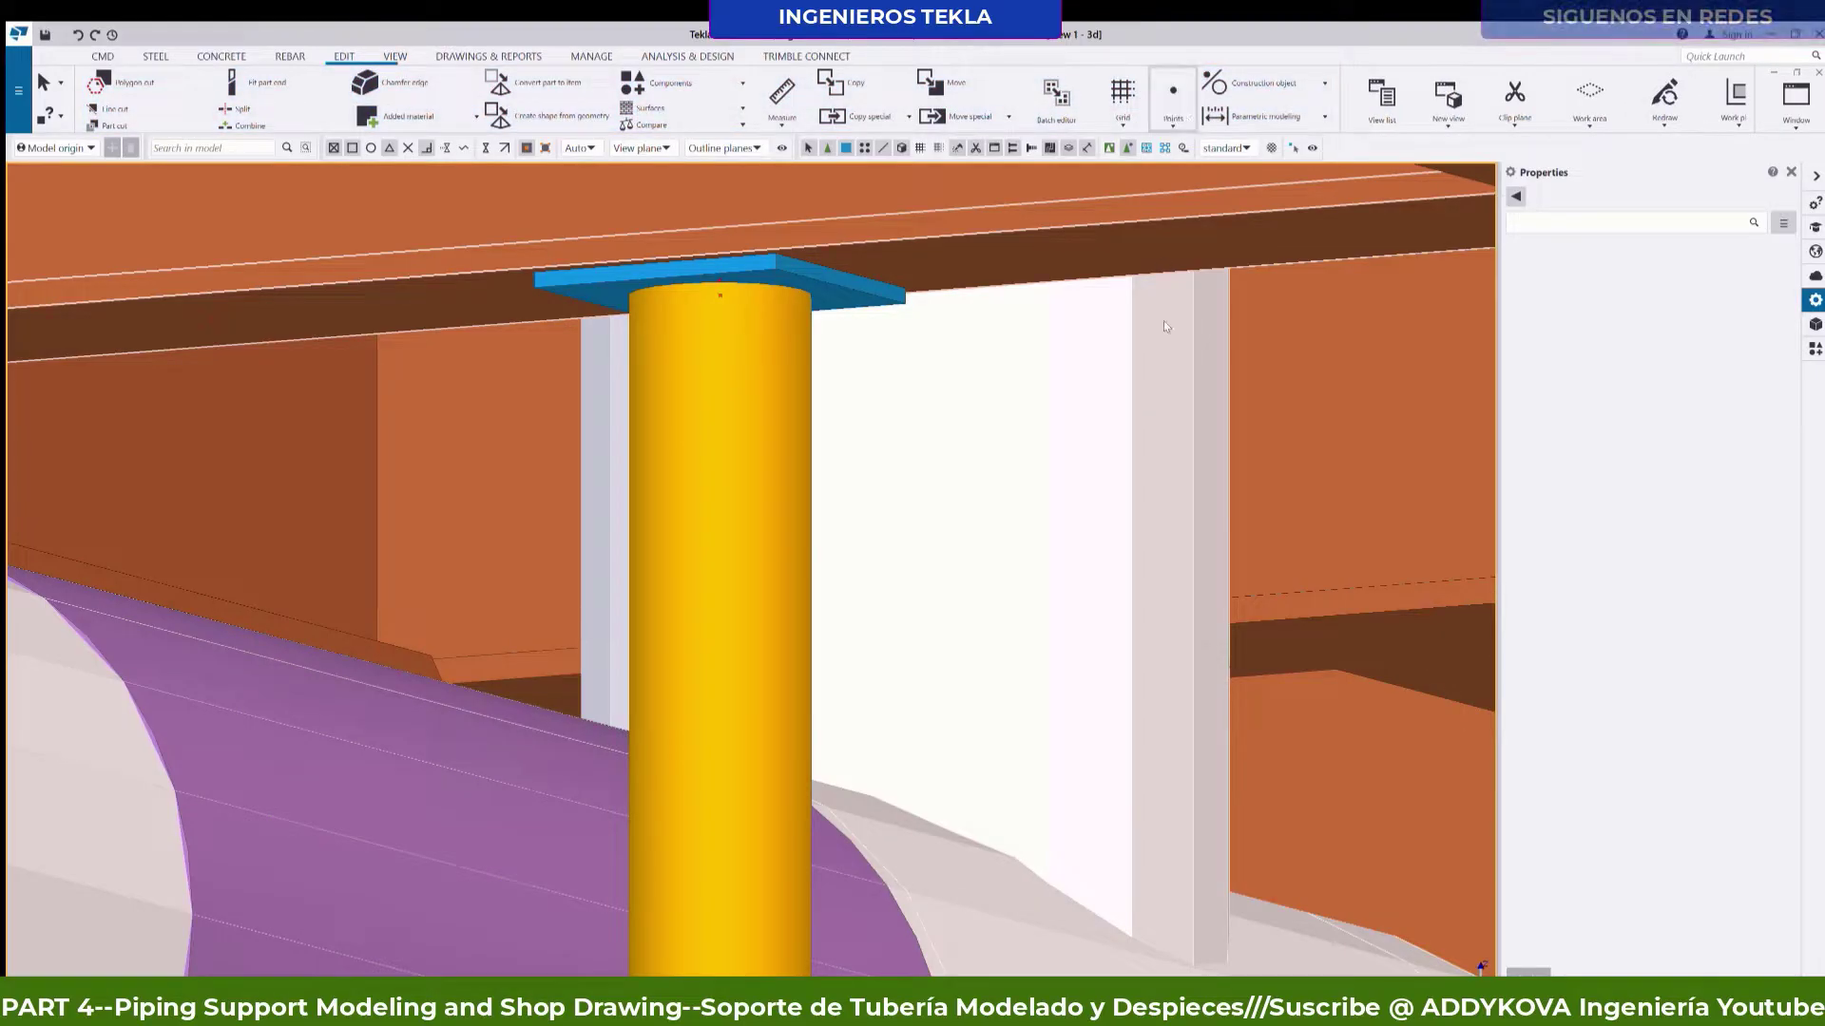
pyautogui.scroll(3, 802, 545)
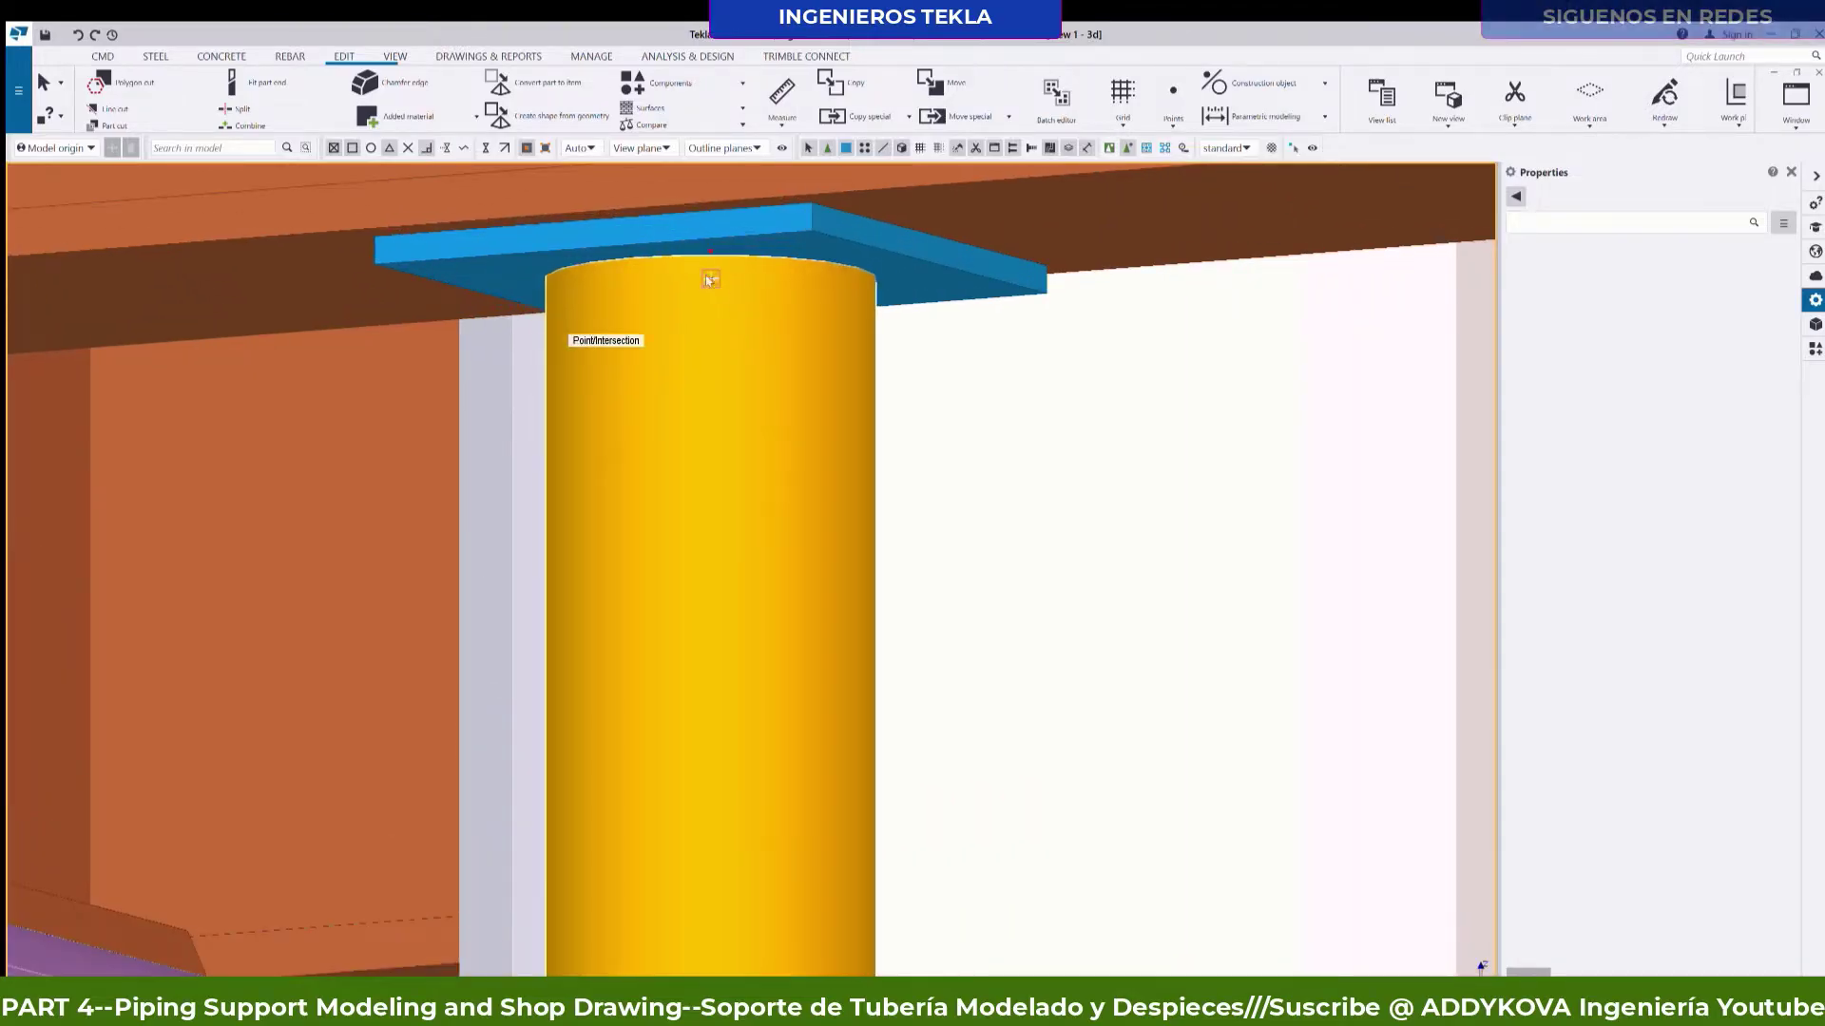
# Place a point at the post's top end and select it to check its coordinates.
pyautogui.scroll(-1, 710, 280)
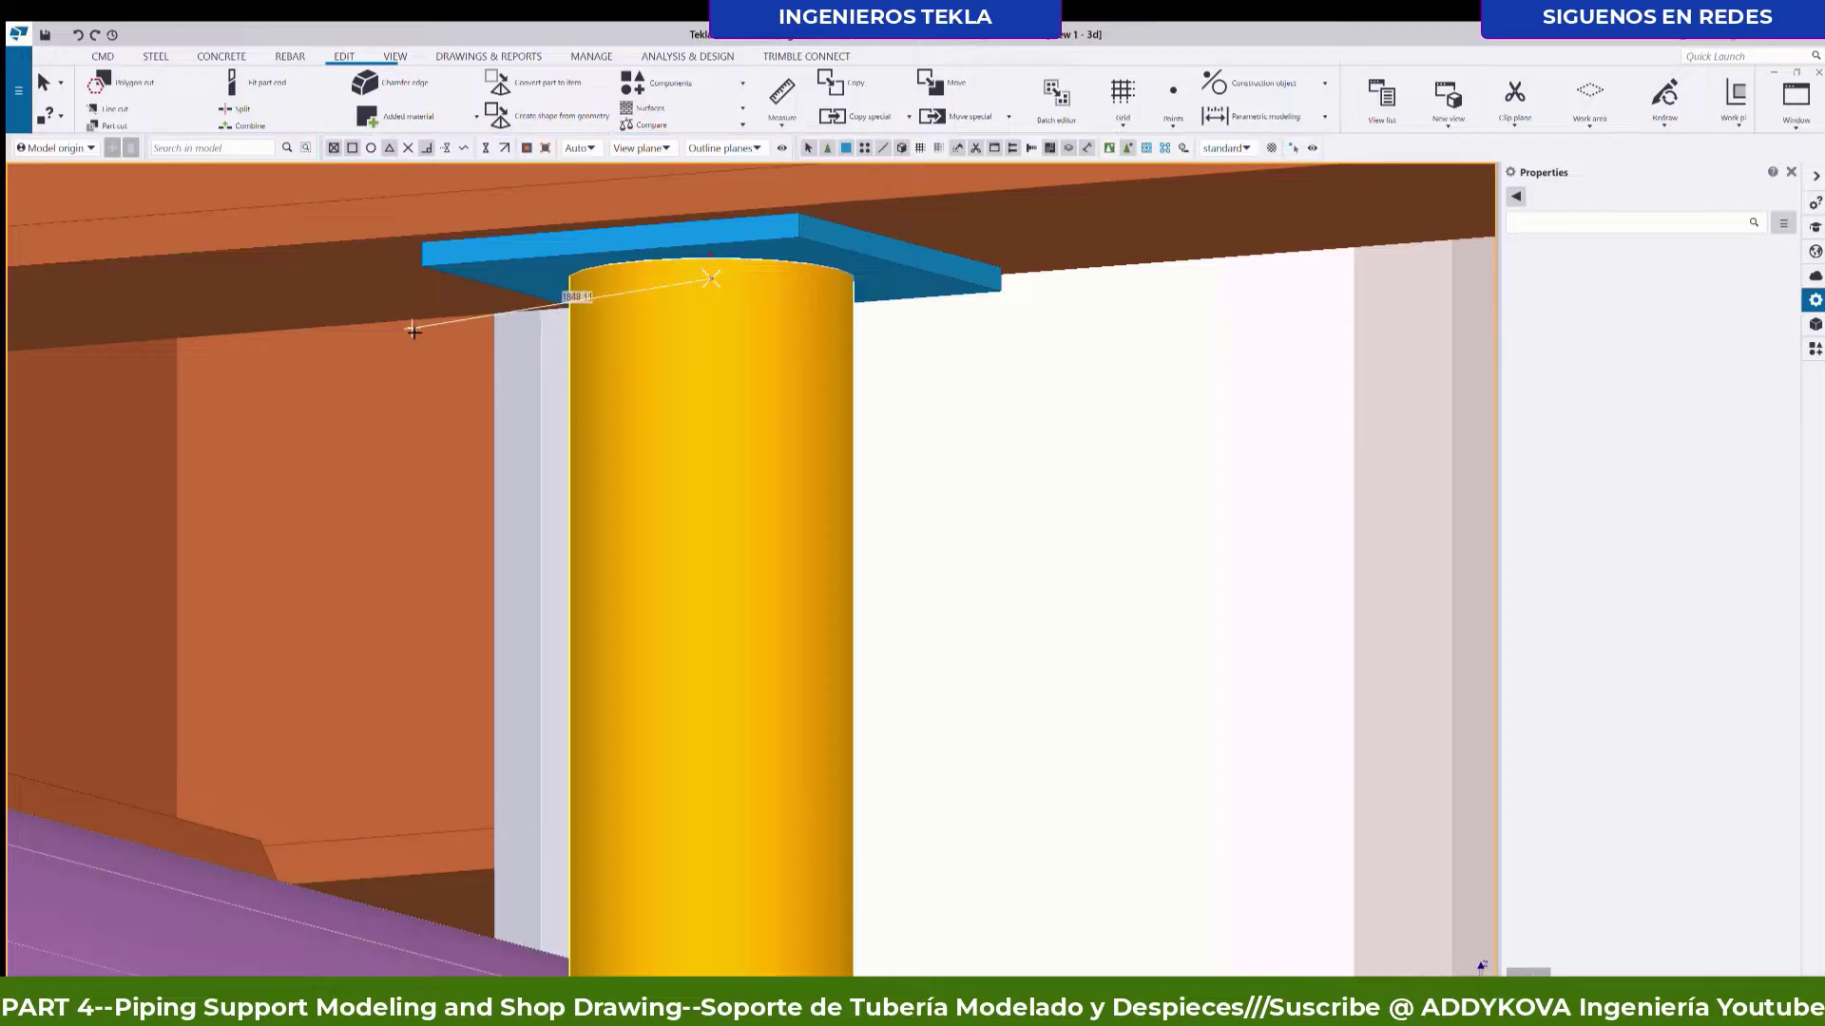
pyautogui.click(393, 307)
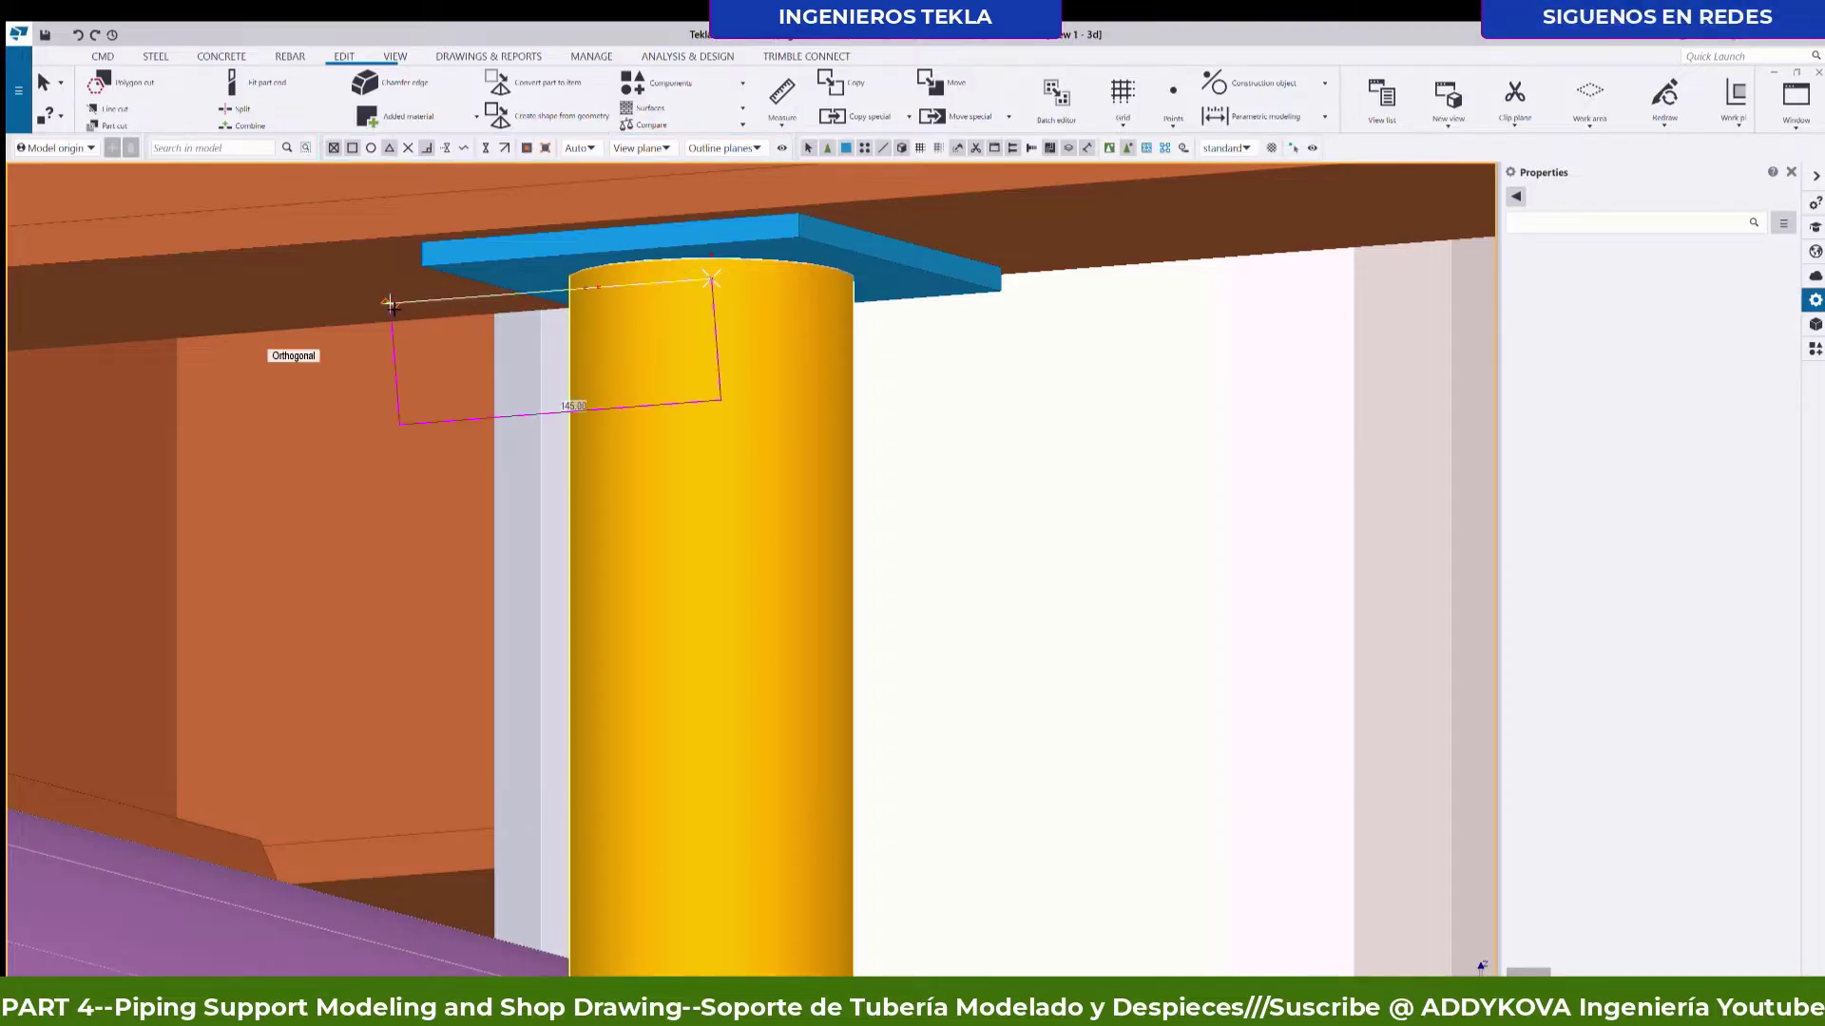
pyautogui.scroll(3, 627, 324)
pyautogui.click(567, 249)
pyautogui.scroll(-2, 612, 306)
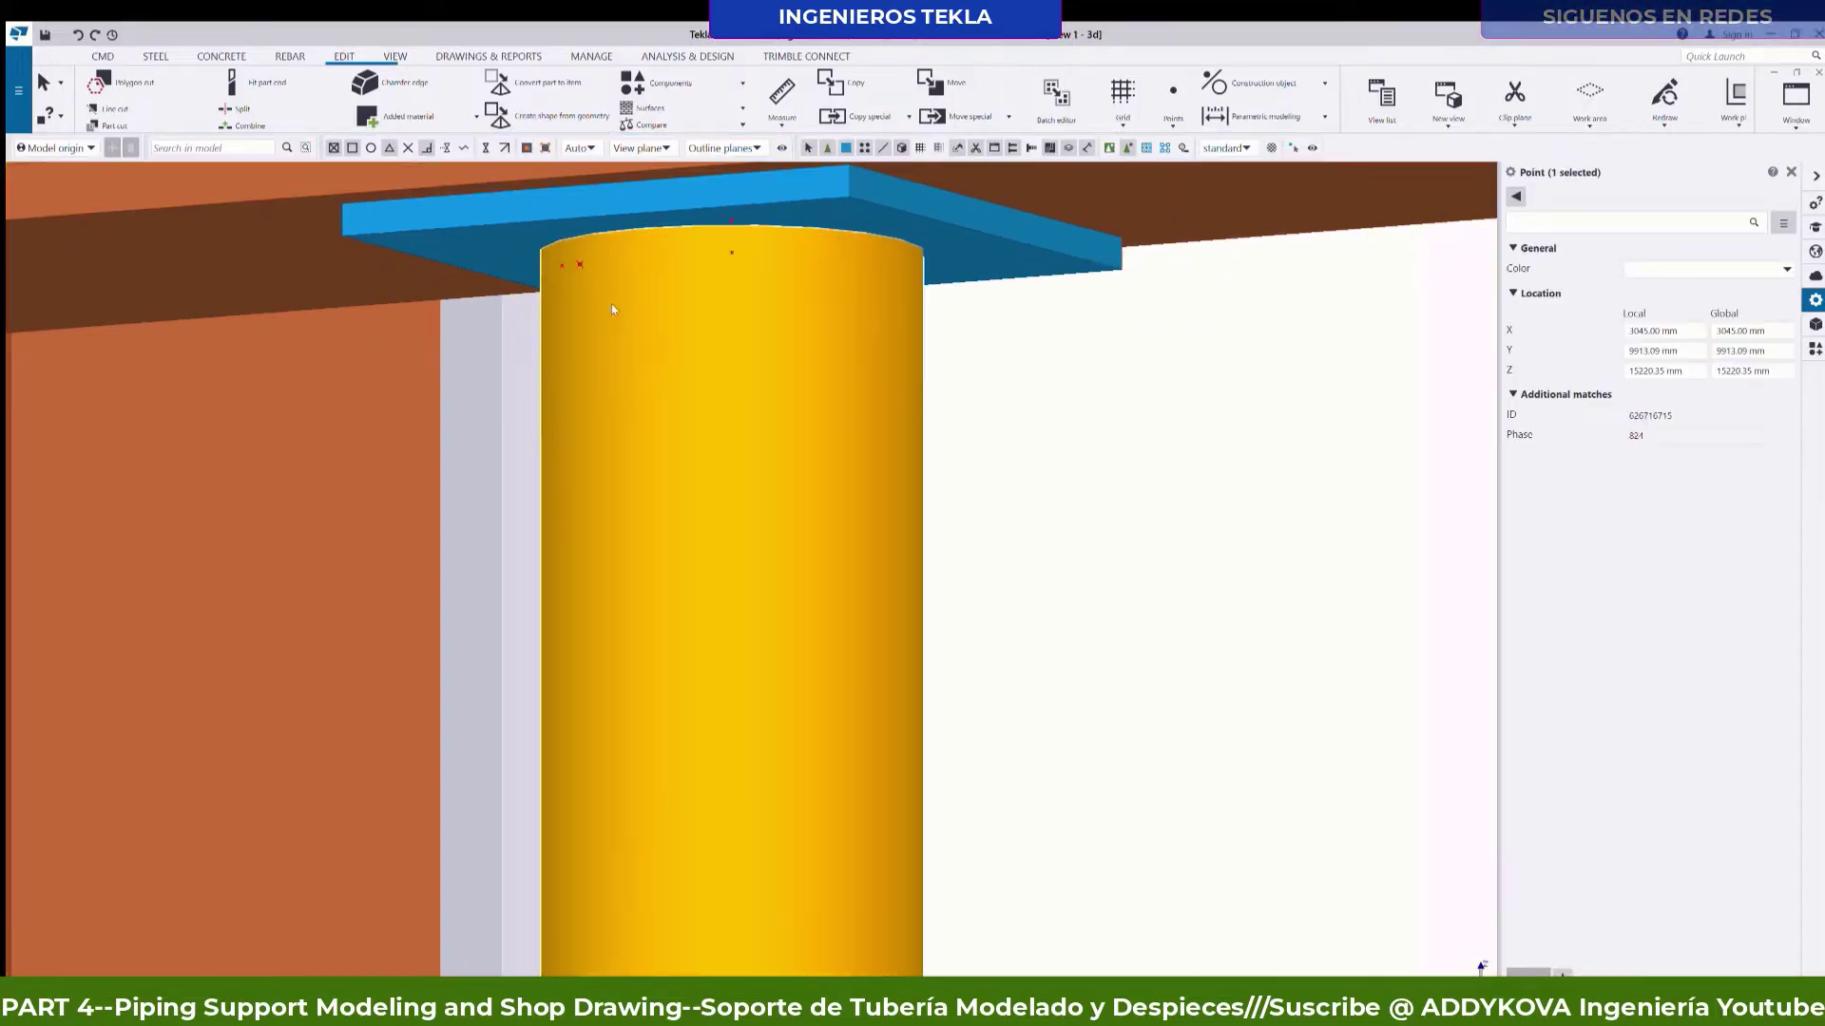
# Select the post's top plate together with the post.
pyautogui.scroll(-2, 632, 308)
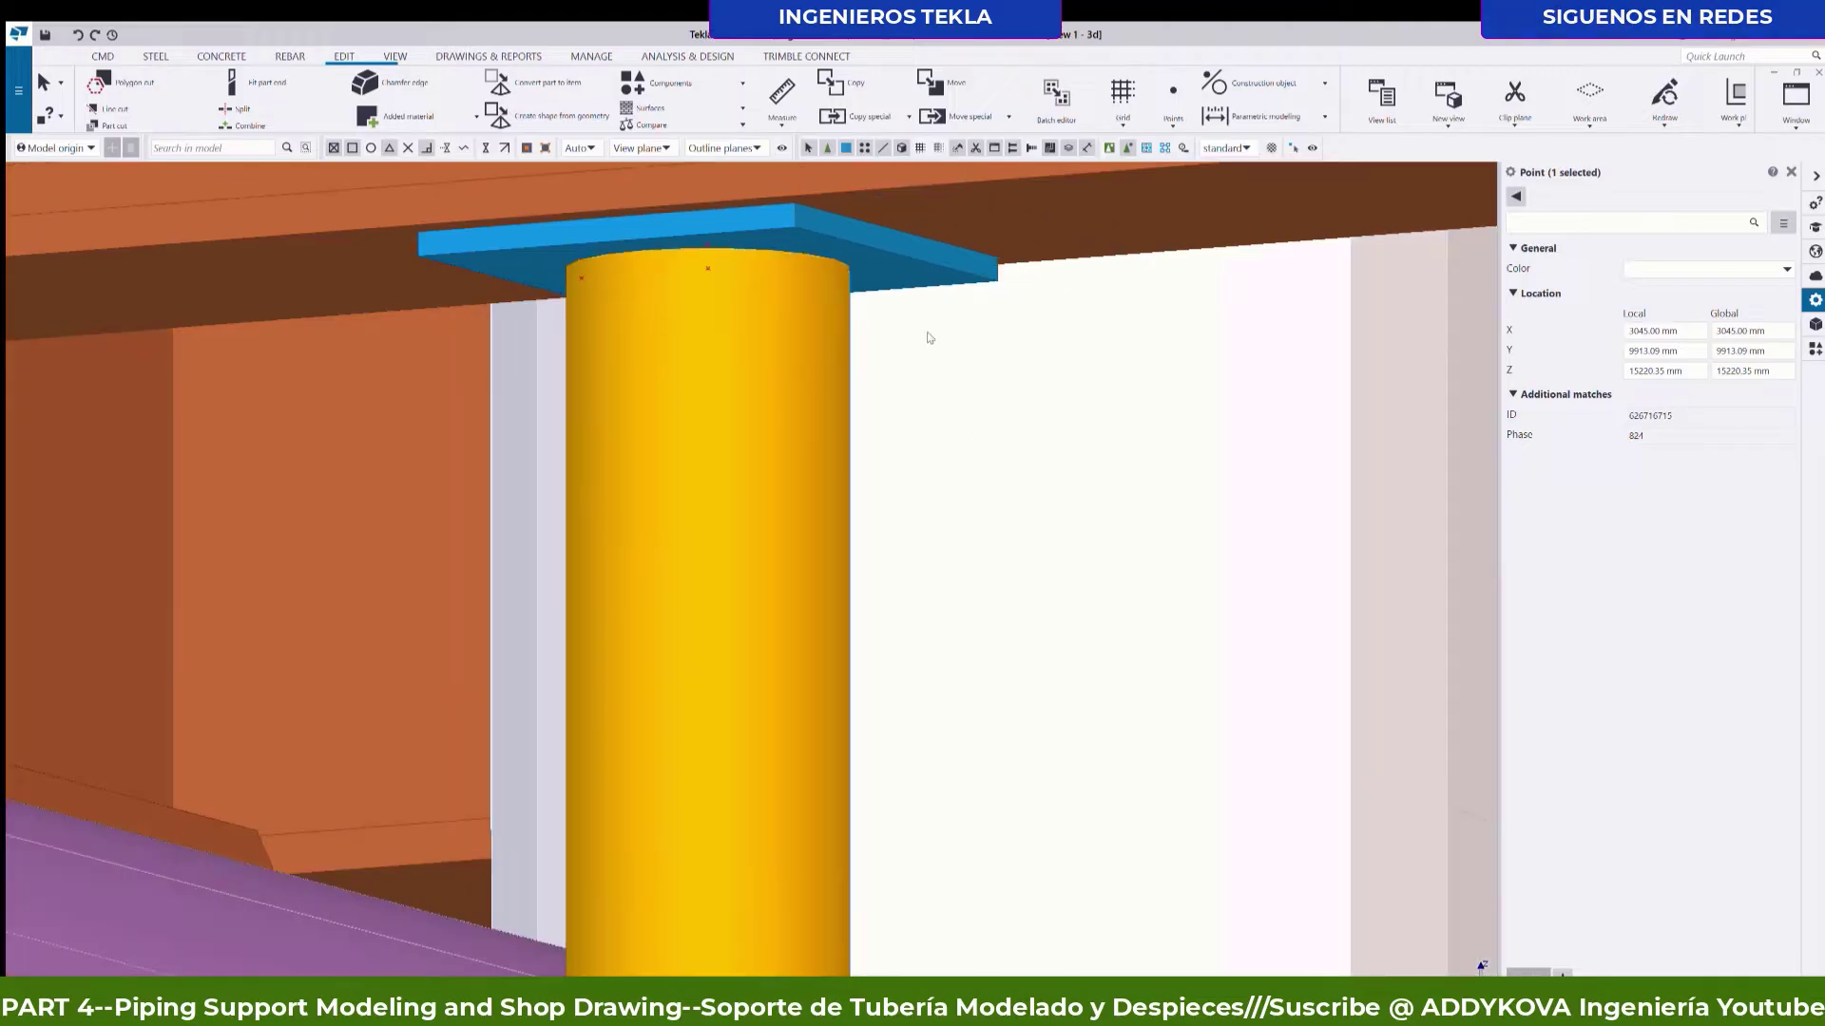
pyautogui.click(852, 247)
pyautogui.scroll(-1, 791, 333)
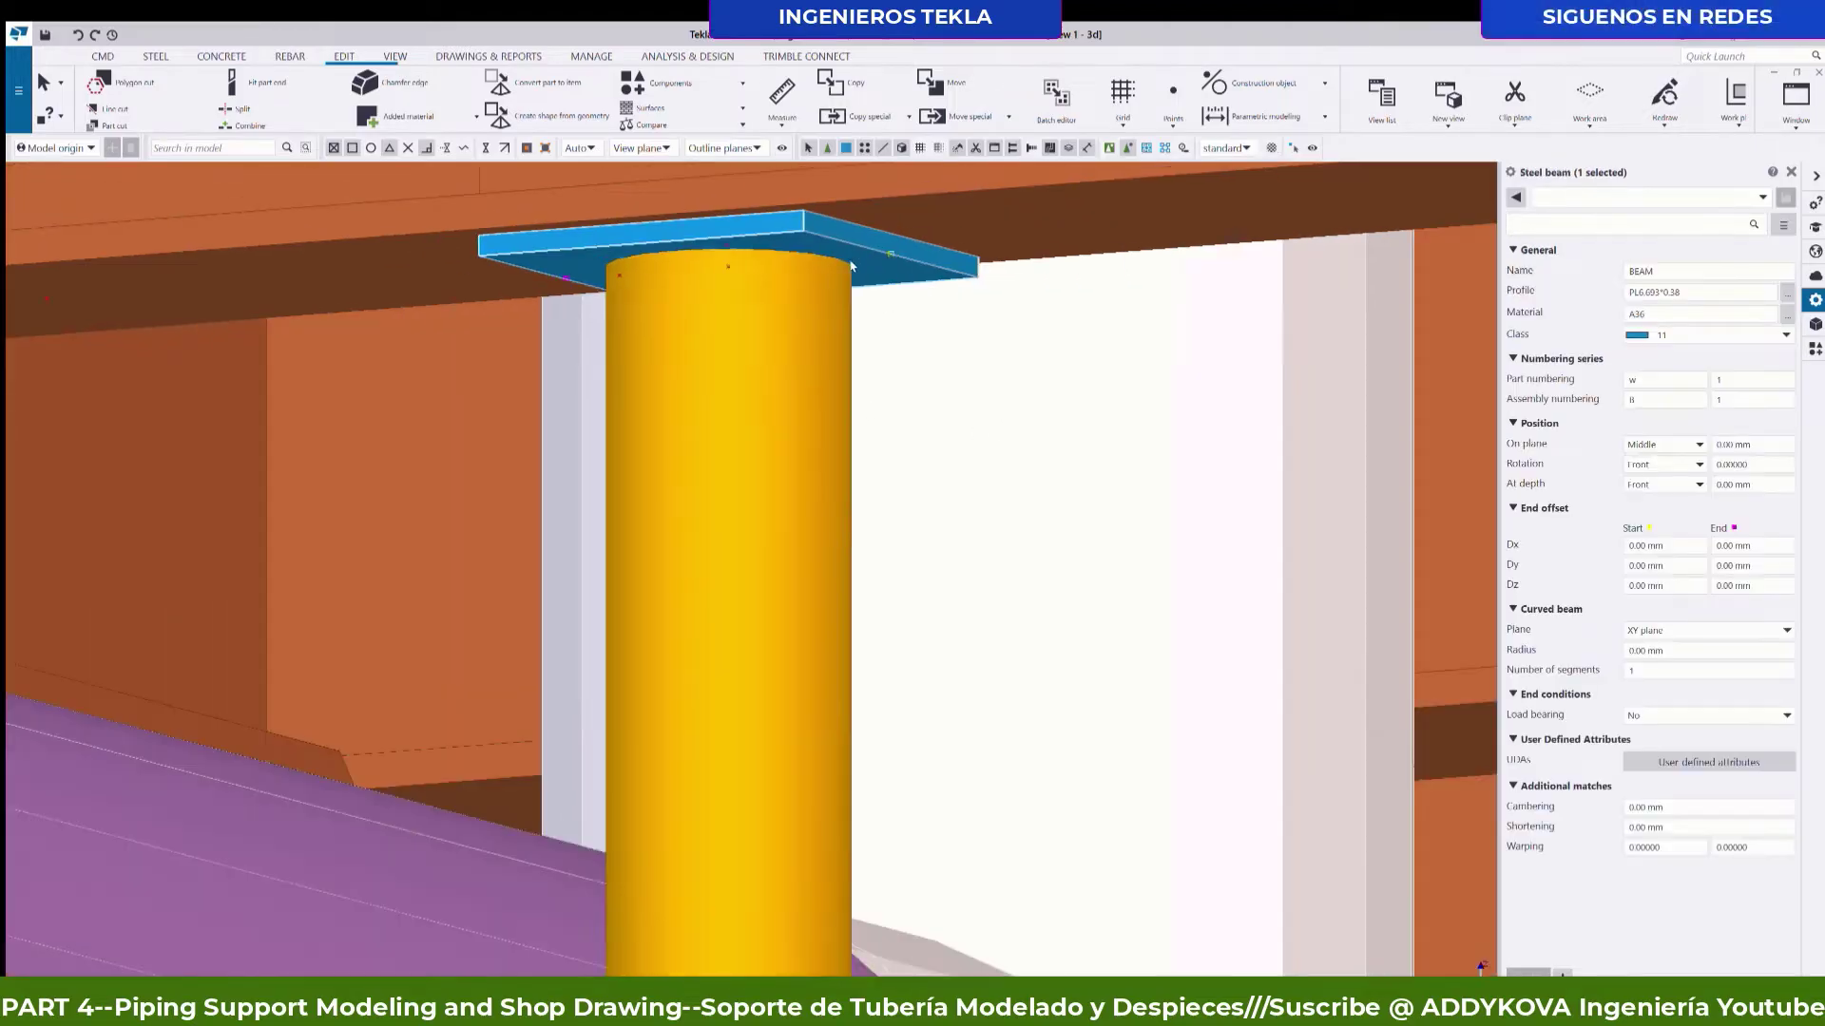
pyautogui.scroll(-3, 795, 338)
pyautogui.scroll(-2, 795, 339)
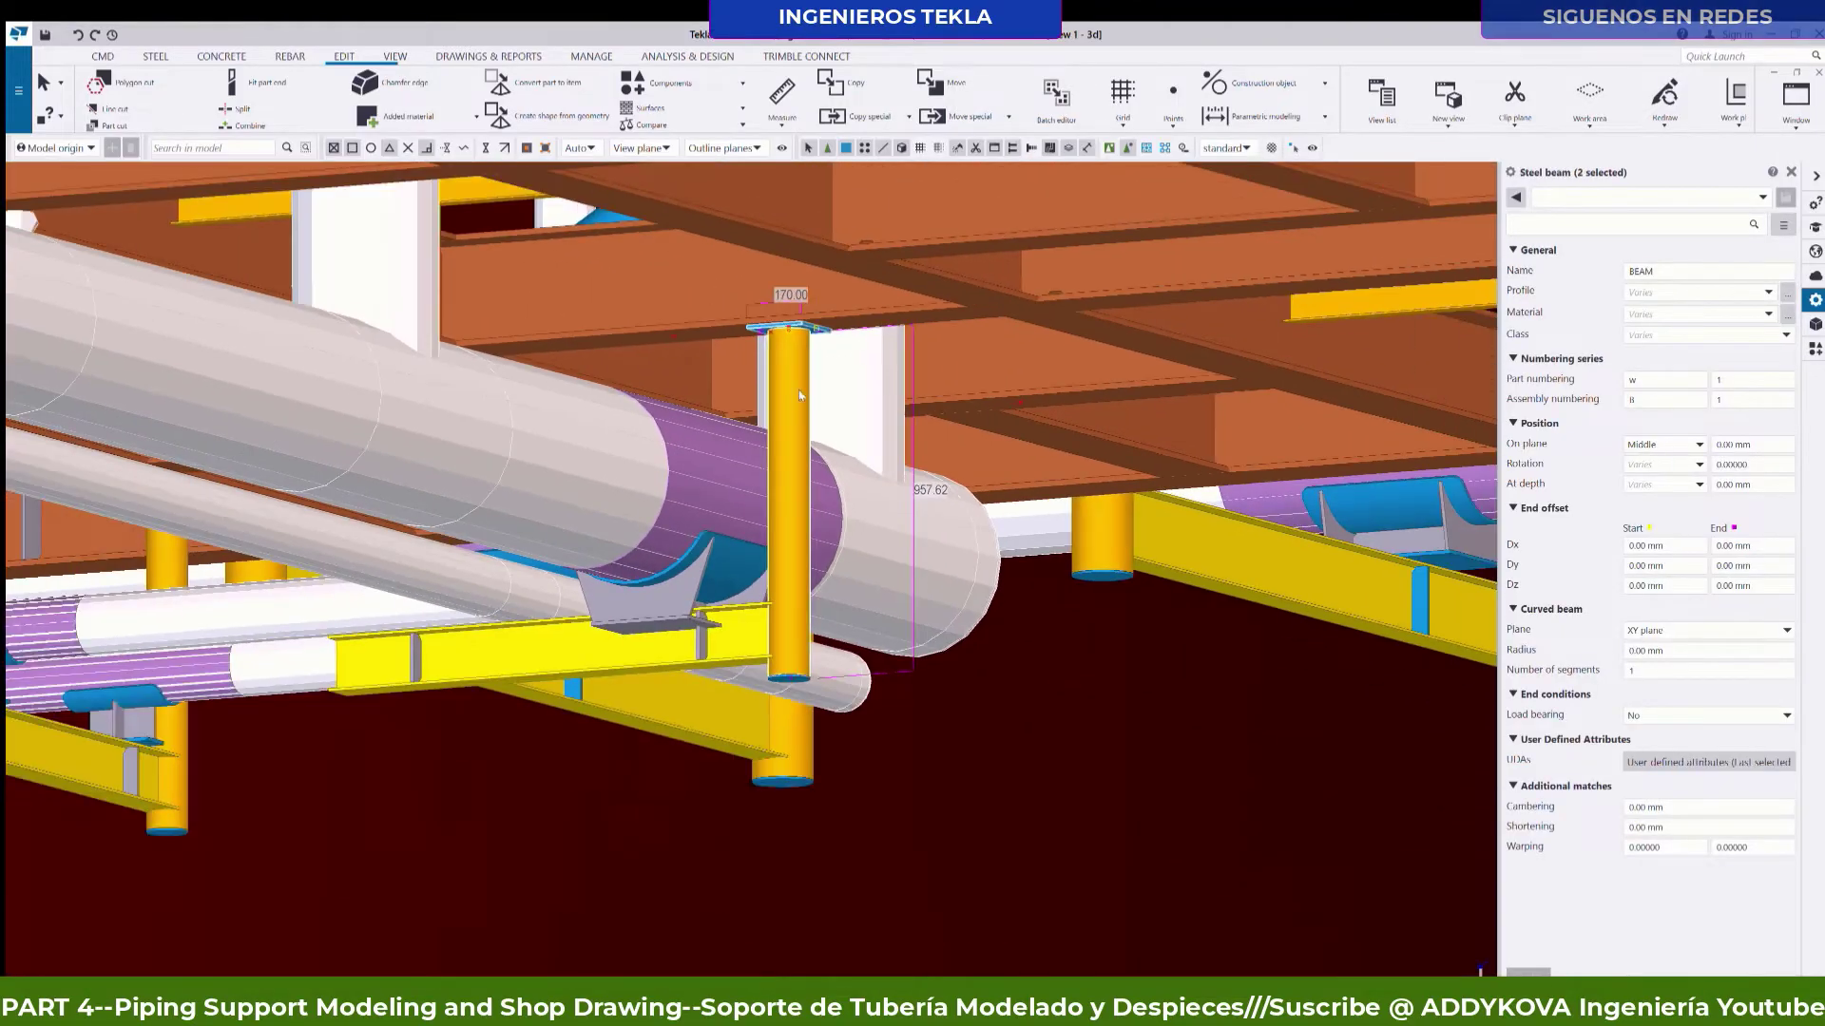
pyautogui.scroll(3, 713, 618)
pyautogui.scroll(3, 694, 646)
pyautogui.scroll(2, 671, 567)
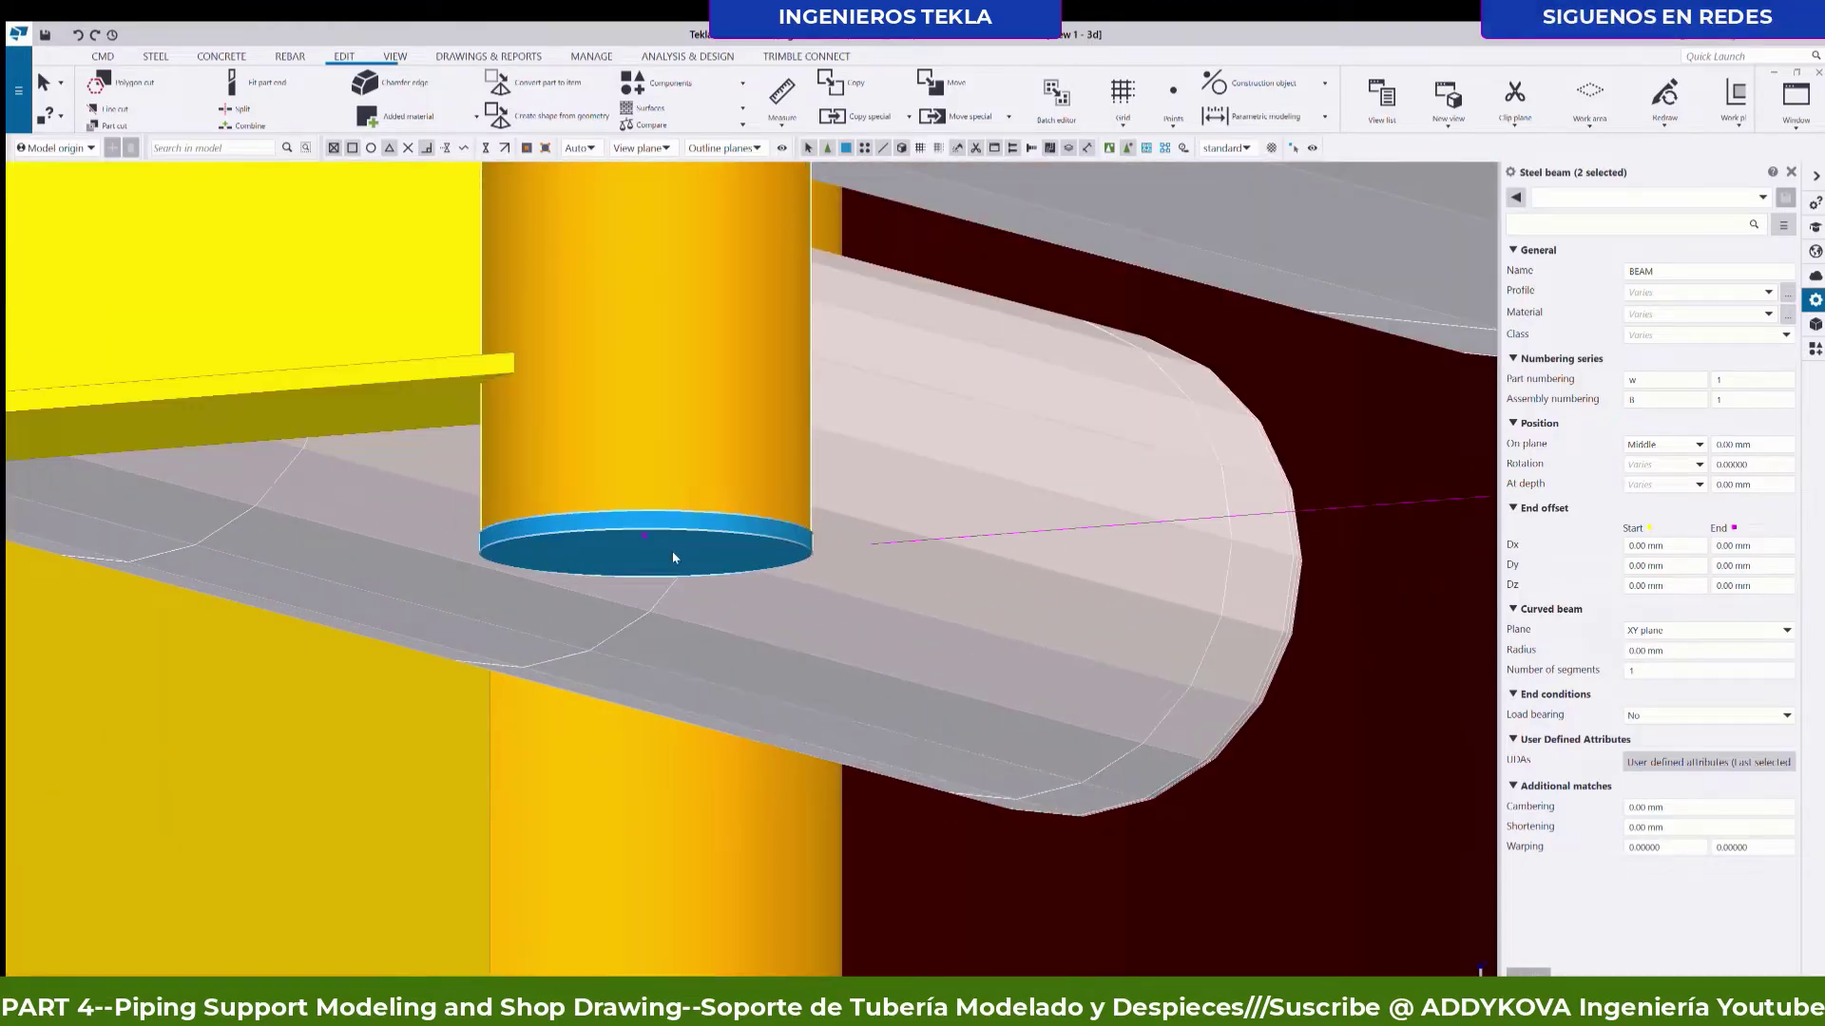
# Add the post's bottom plate and two more support parts to the selection.
pyautogui.keyDown('ctrl'); pyautogui.click(673, 558); pyautogui.keyUp('ctrl')
pyautogui.scroll(-3, 673, 558)
pyautogui.scroll(-2, 901, 677)
pyautogui.scroll(2, 766, 650)
pyautogui.scroll(1, 766, 650)
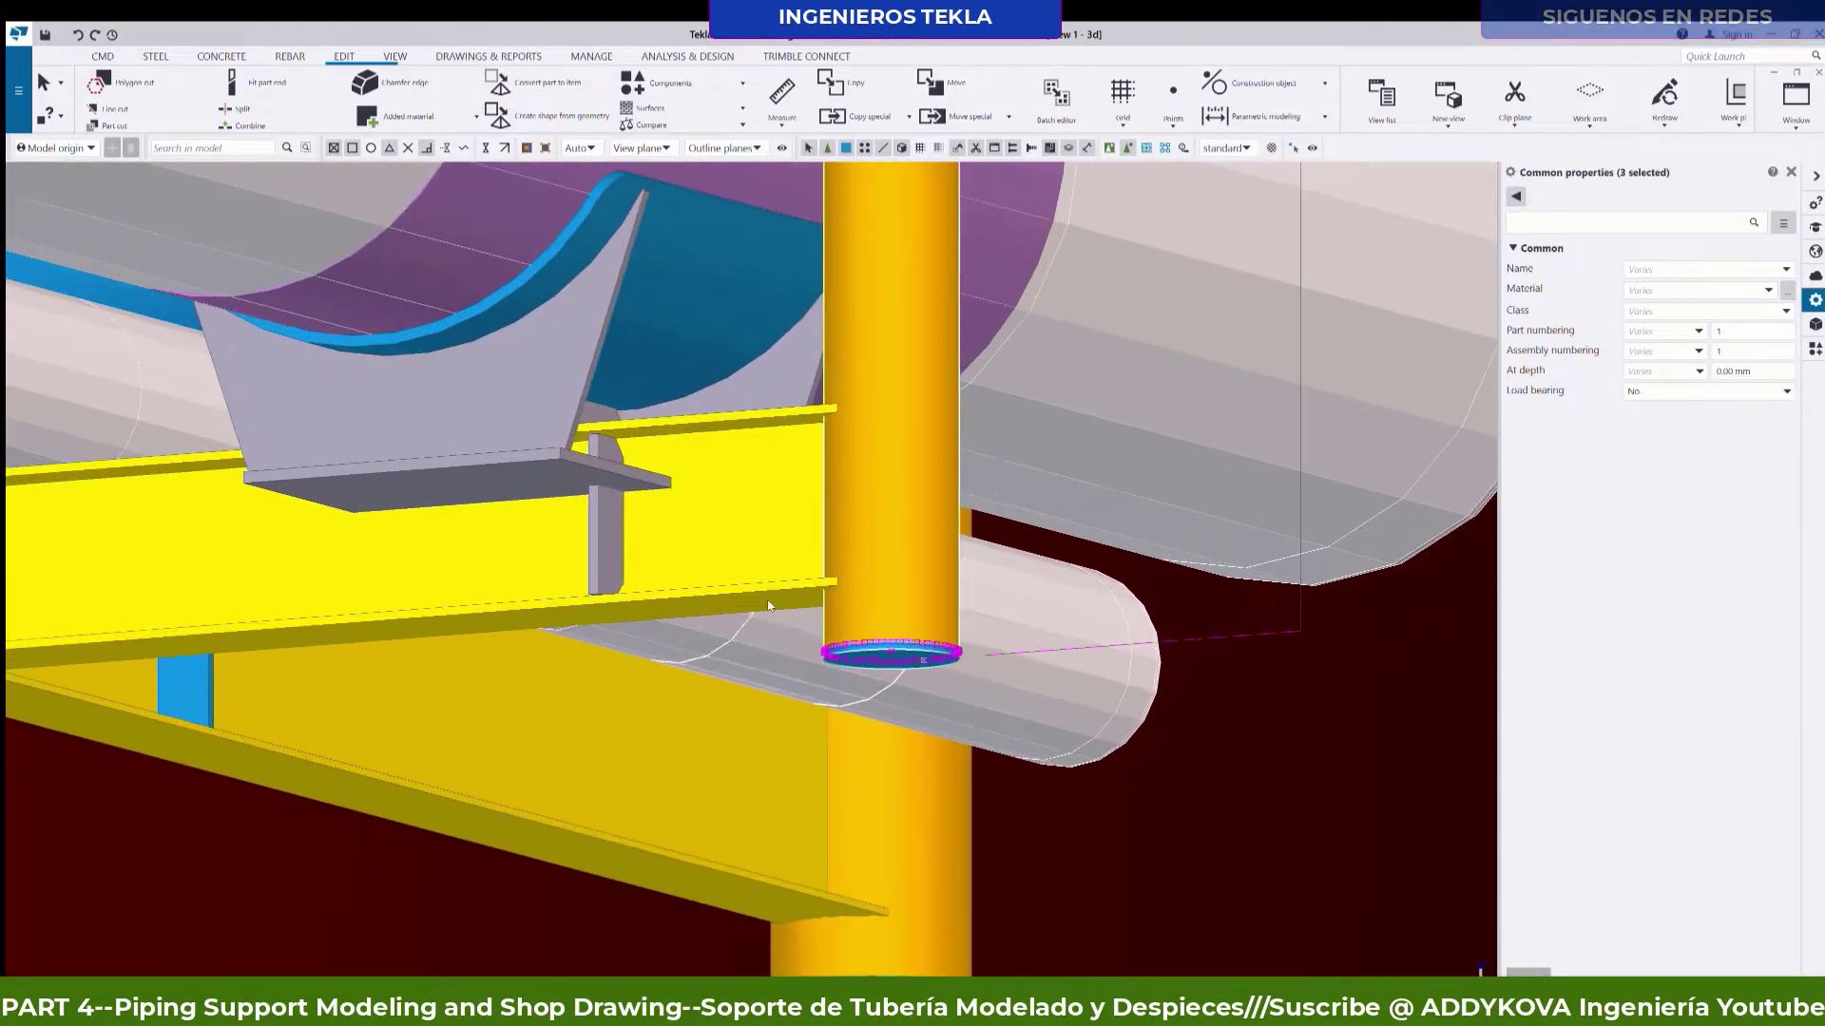
pyautogui.keyDown('ctrl'); pyautogui.click(766, 546); pyautogui.keyUp('ctrl')
pyautogui.keyDown('ctrl'); pyautogui.click(602, 539); pyautogui.keyUp('ctrl')
pyautogui.scroll(-2, 908, 502)
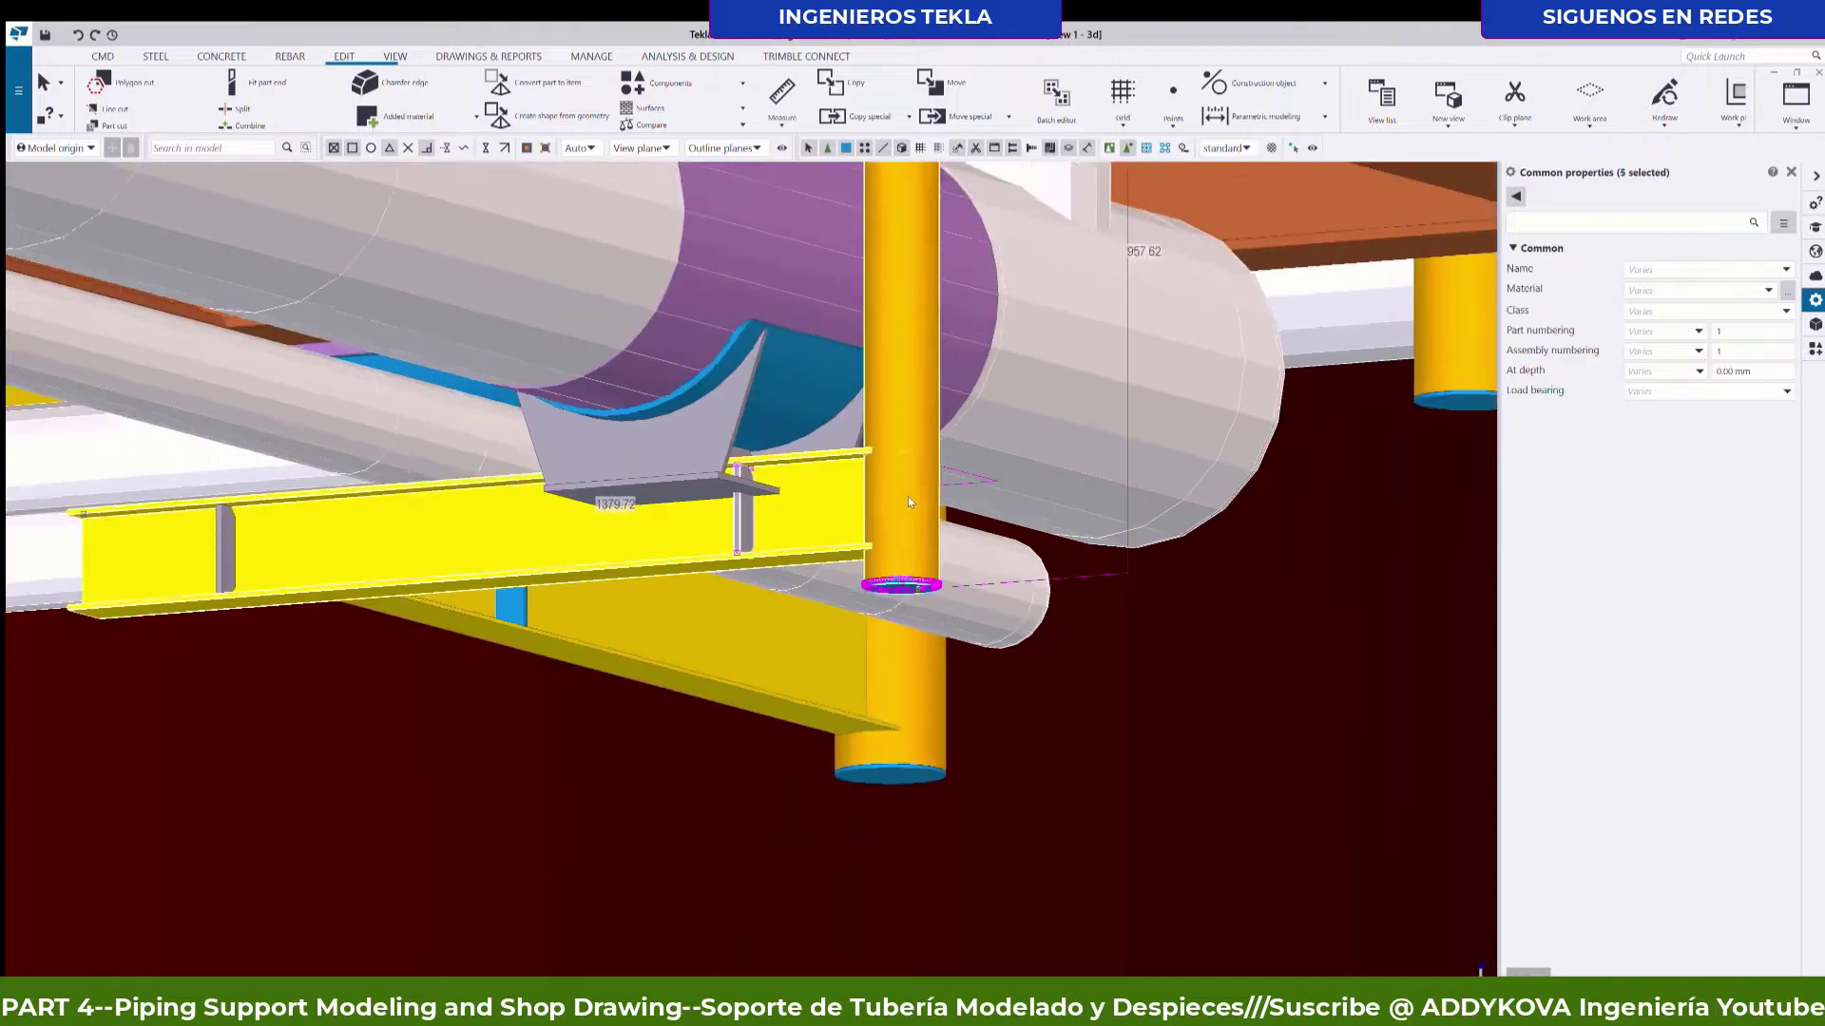
pyautogui.scroll(-2, 909, 502)
# Add the yellow beam and one more support part, making seven selected parts.
pyautogui.keyDown('ctrl'); pyautogui.click(397, 539); pyautogui.keyUp('ctrl')
pyautogui.scroll(-1, 396, 539)
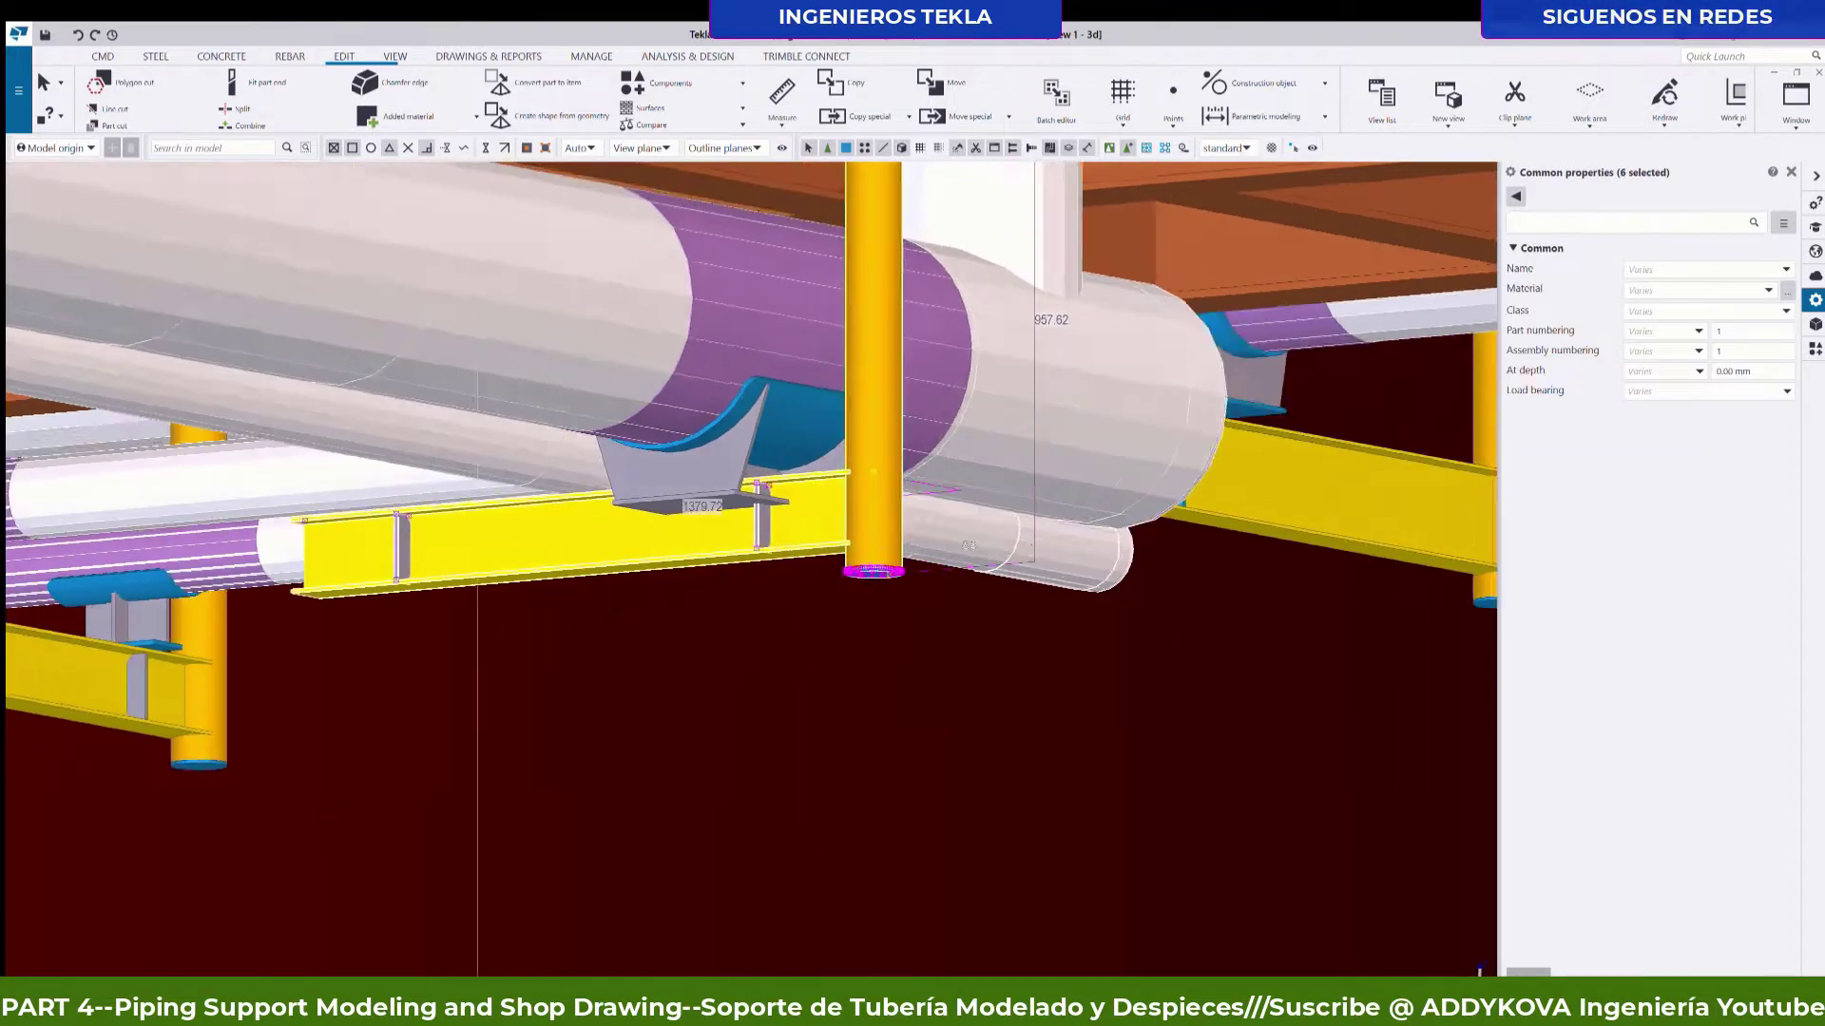
pyautogui.scroll(-2, 396, 539)
pyautogui.scroll(3, 867, 637)
pyautogui.scroll(2, 866, 637)
pyautogui.scroll(2, 867, 637)
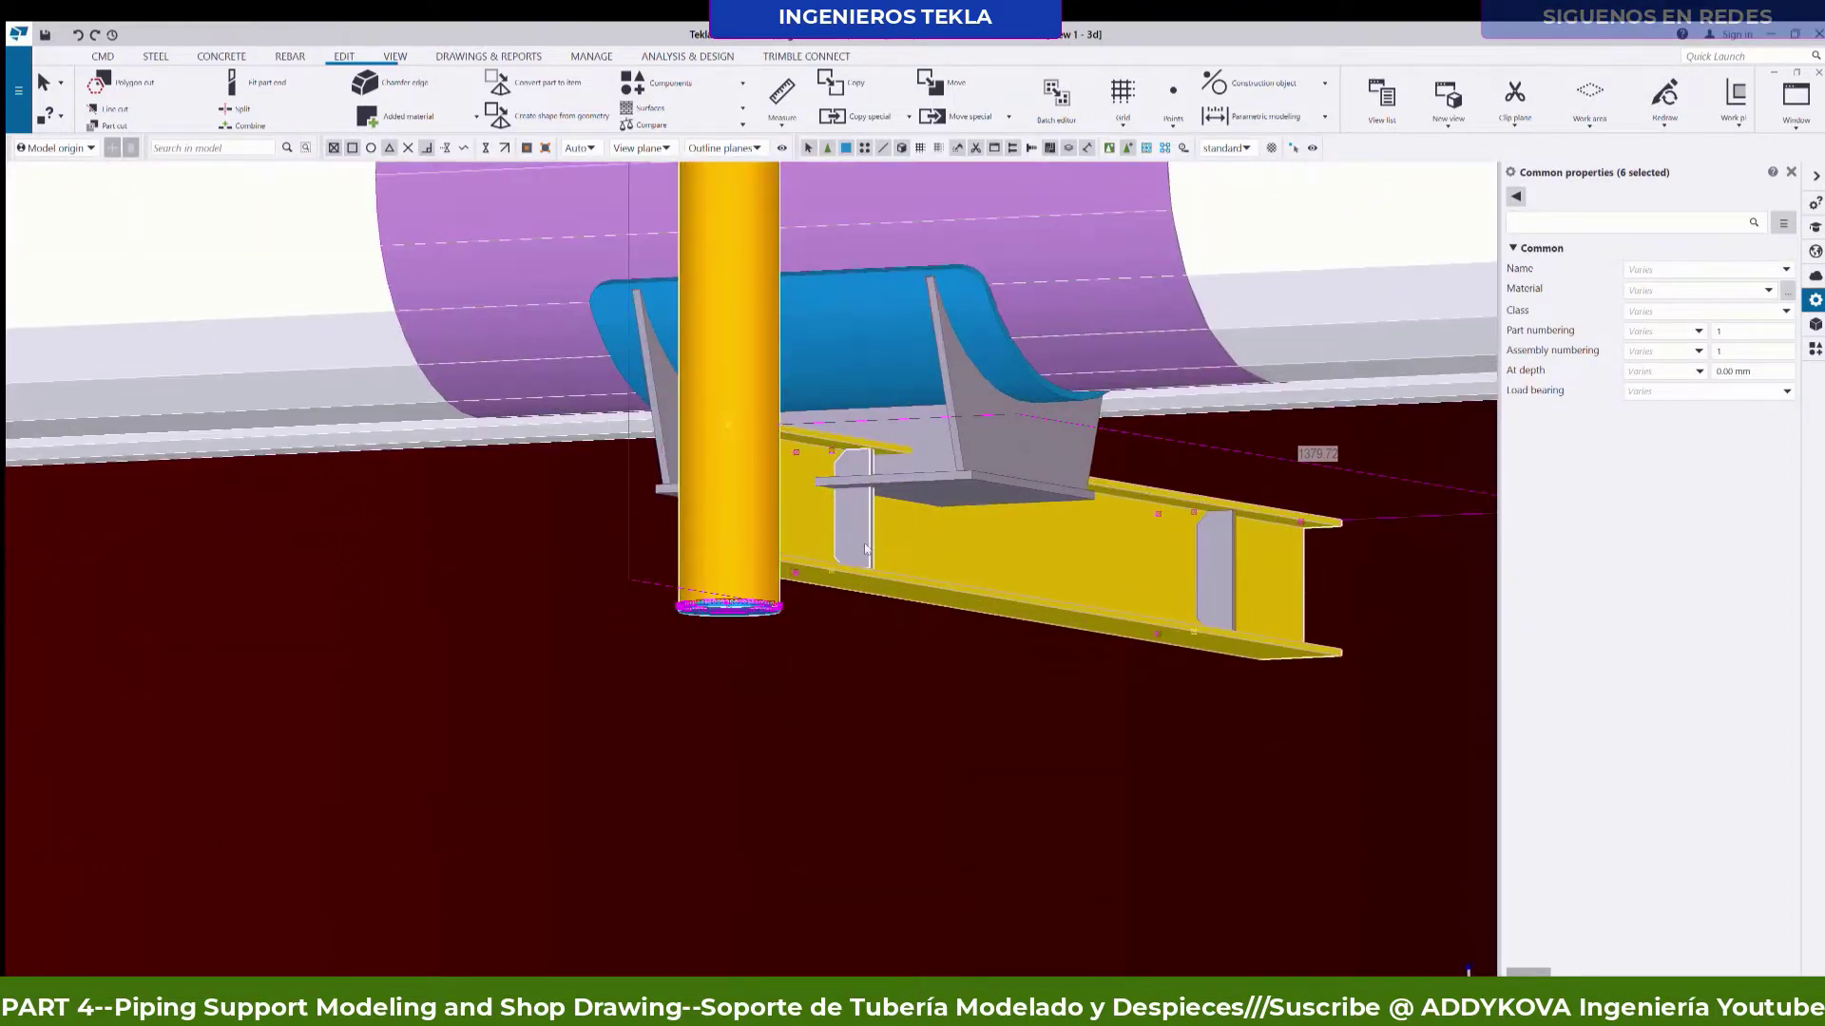
pyautogui.keyDown('ctrl'); pyautogui.click(856, 539); pyautogui.keyUp('ctrl')
pyautogui.scroll(-2, 612, 509)
pyautogui.scroll(-2, 609, 510)
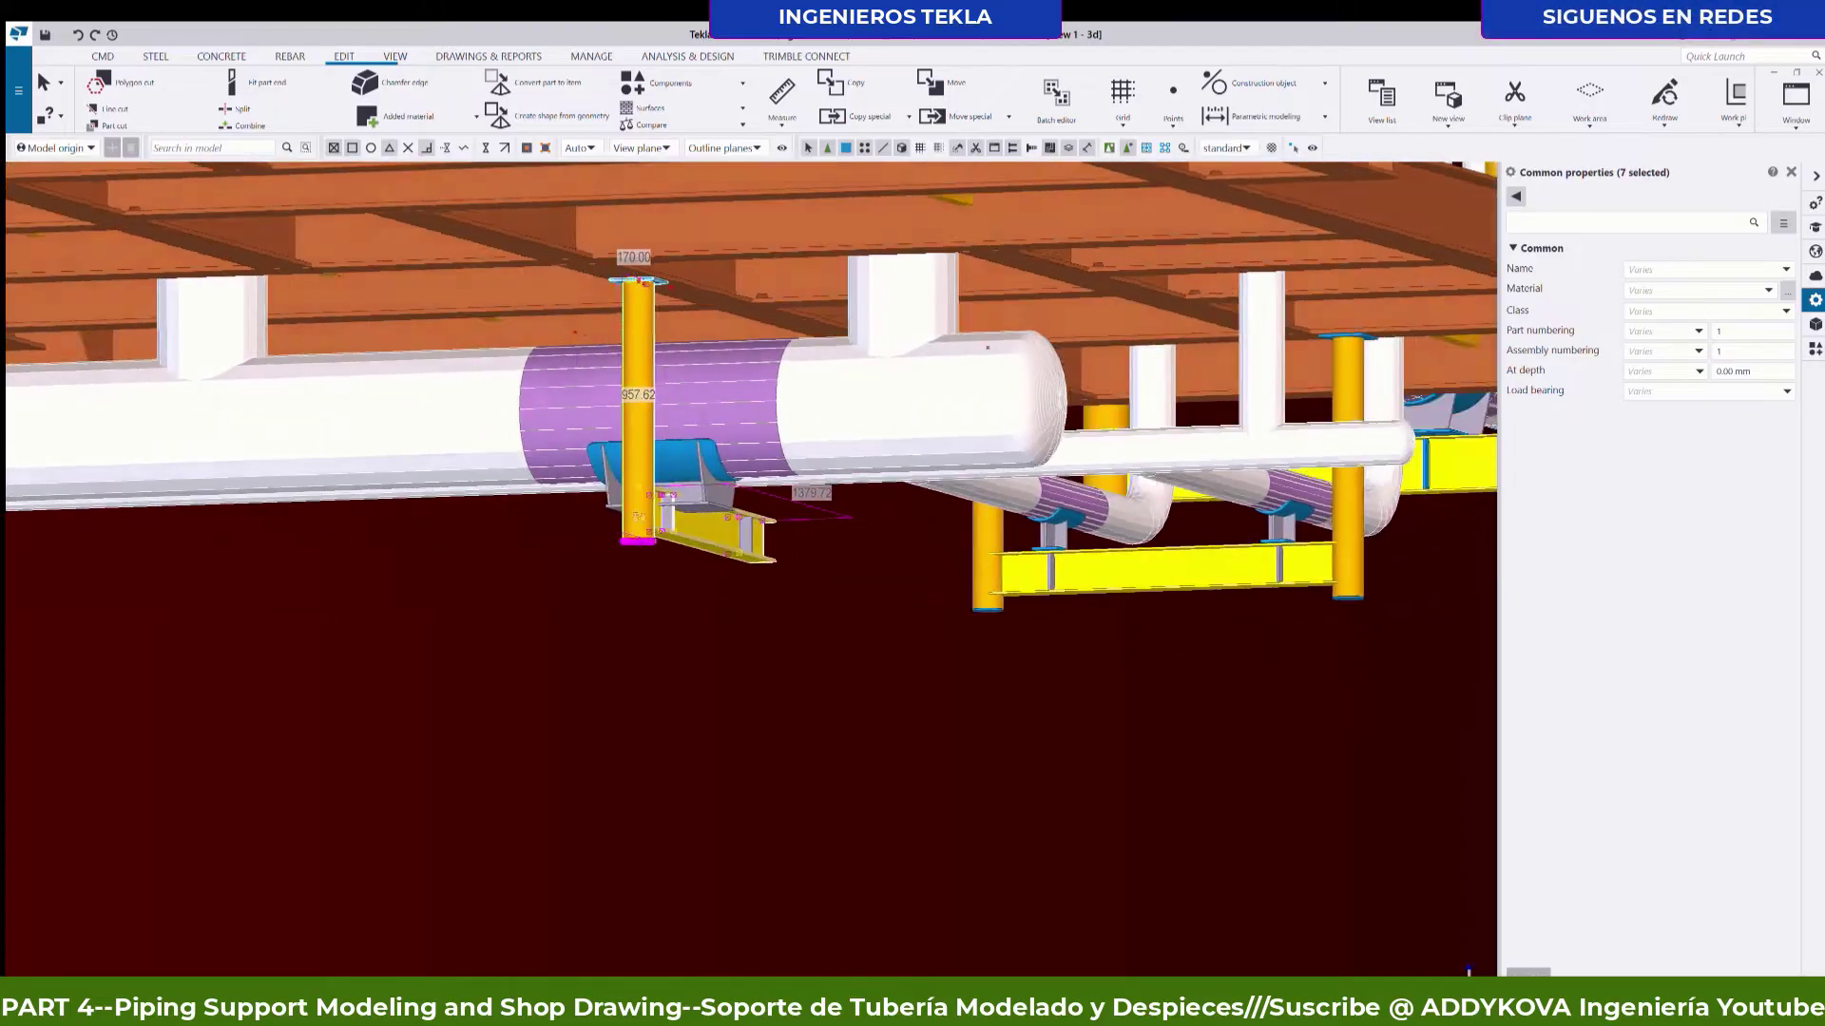
pyautogui.scroll(3, 665, 514)
# Orbit and zoom in on the top of the copied column.
pyautogui.keyDown('ctrl'); pyautogui.moveTo(760, 518); pyautogui.dragTo(1409, 391, button='middle'); pyautogui.keyUp('ctrl')
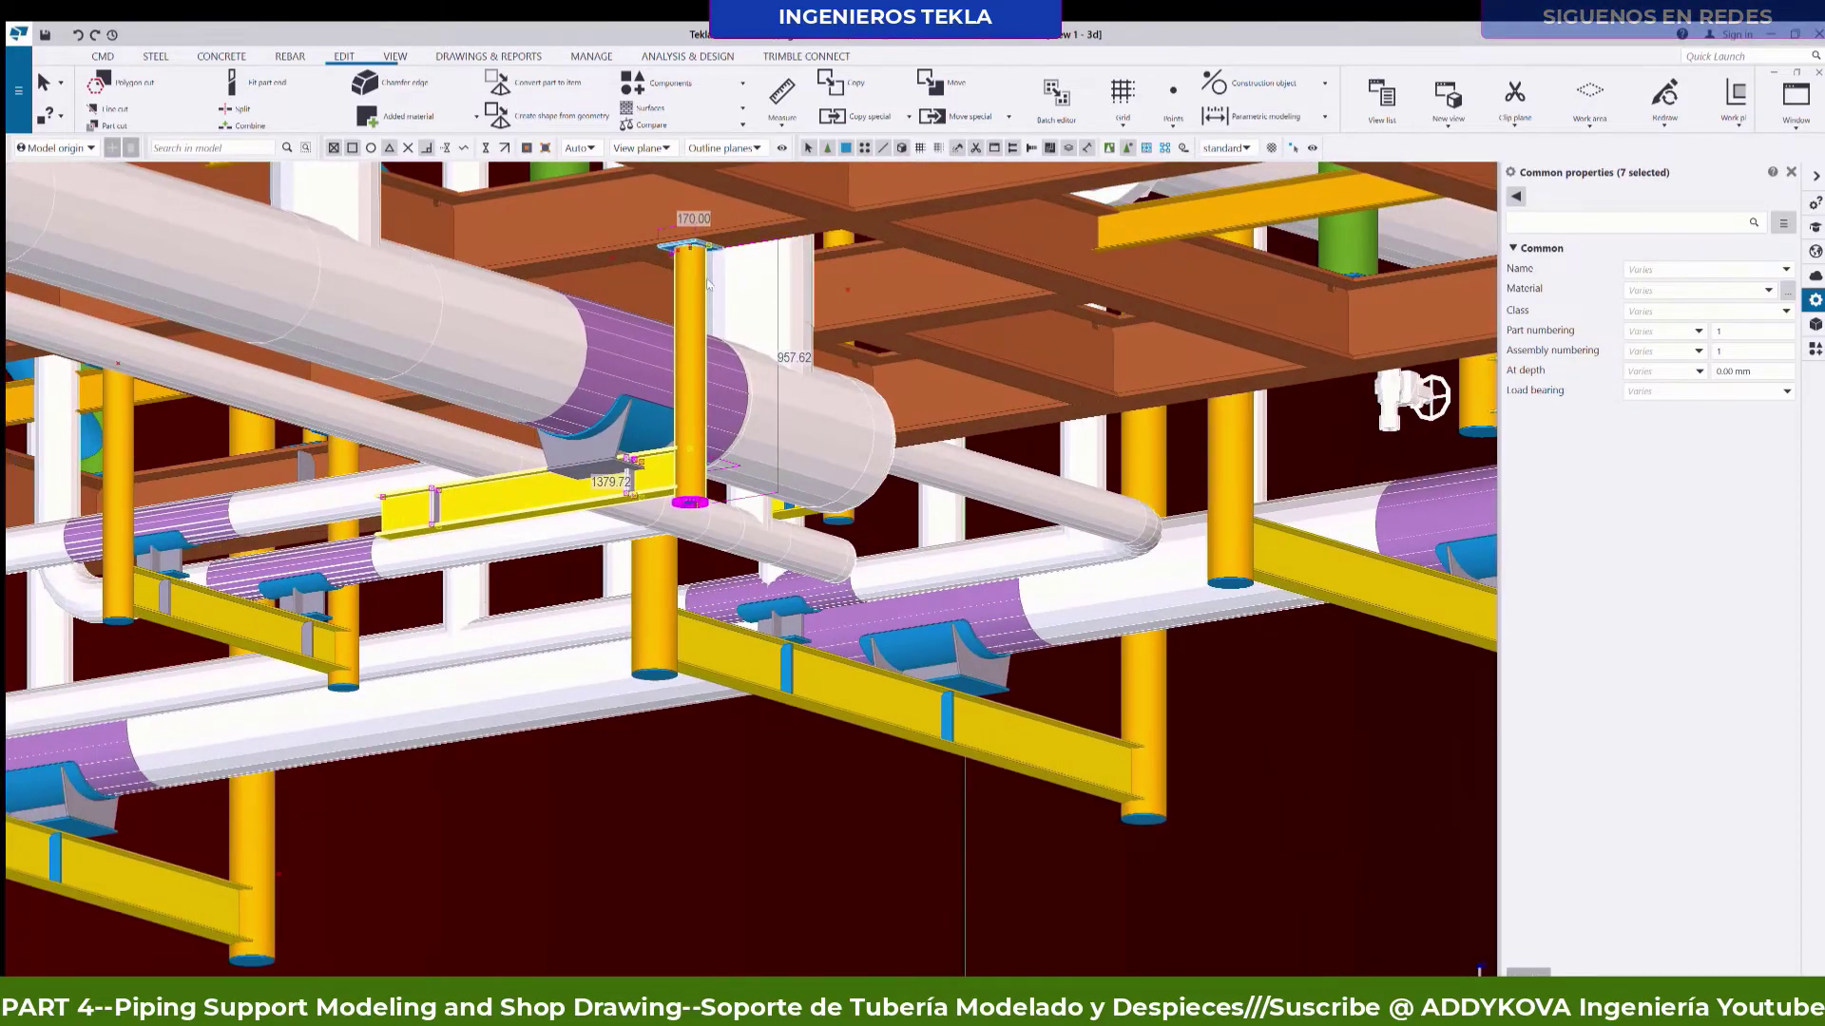
pyautogui.scroll(4, 658, 224)
pyautogui.scroll(1, 658, 224)
pyautogui.scroll(5, 729, 370)
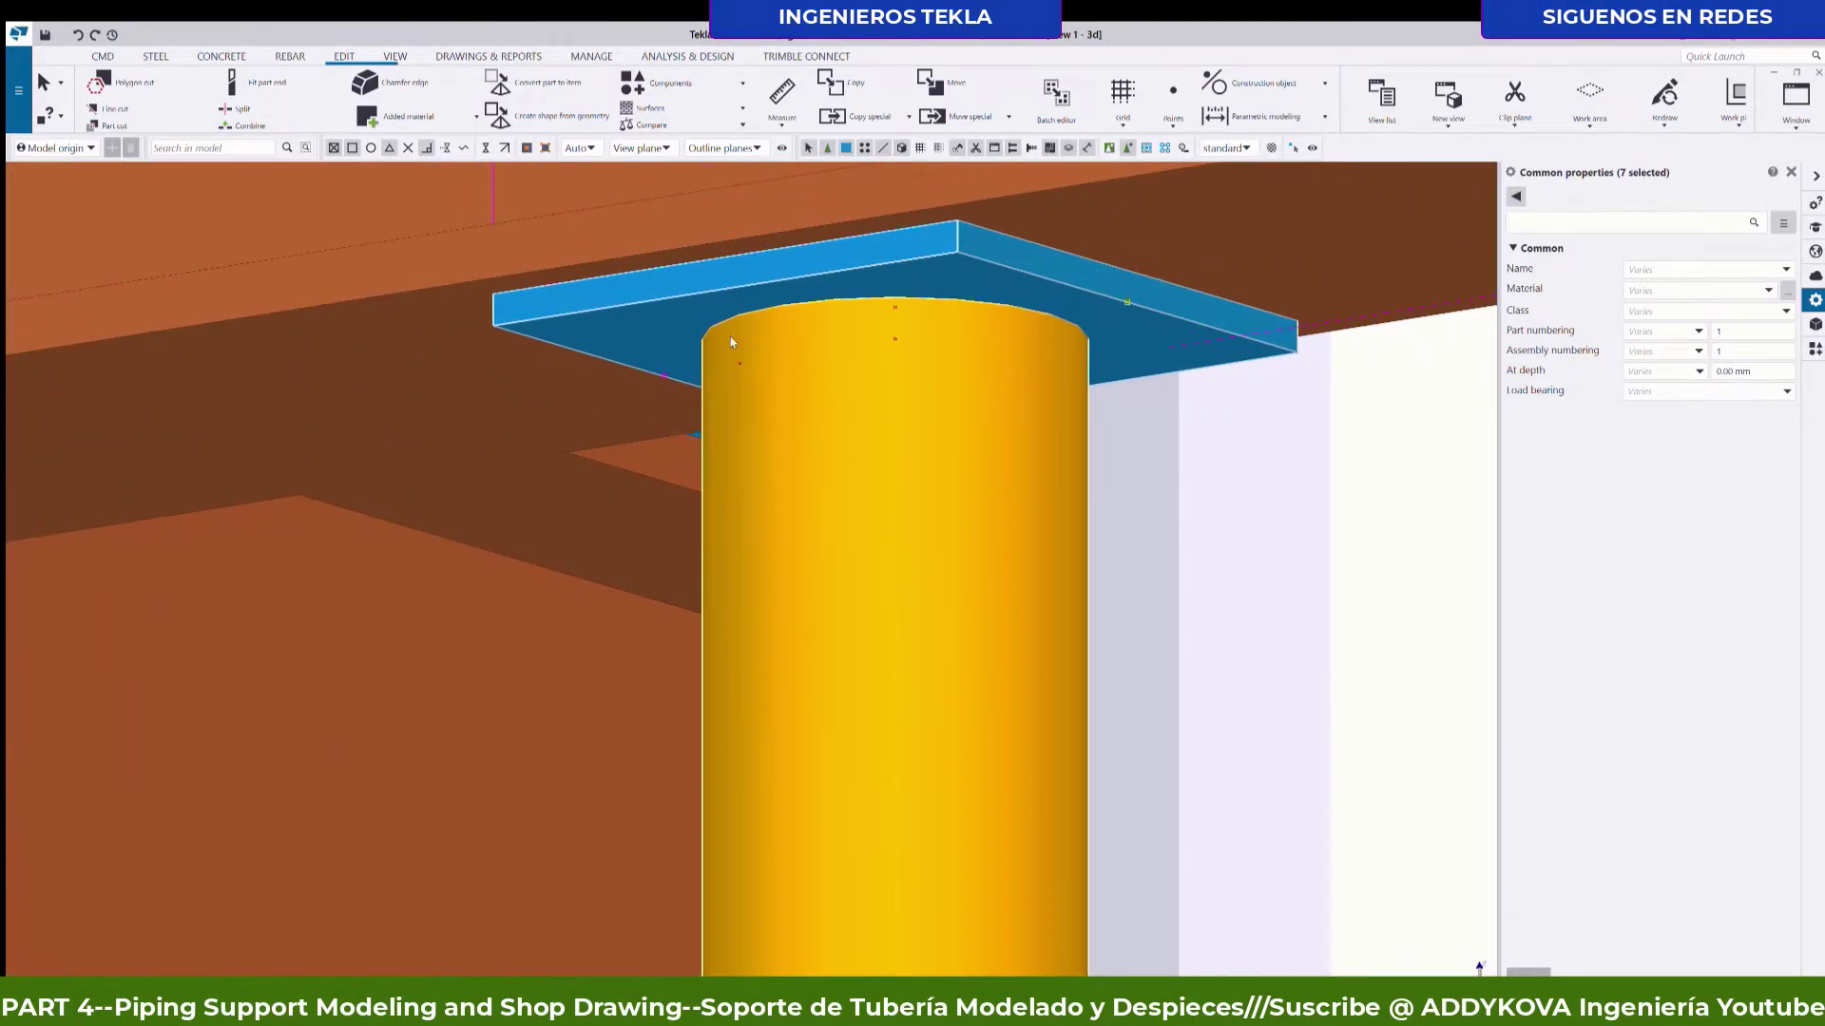
# Select the support parts gathered around the column top.
pyautogui.keyDown('ctrl'); pyautogui.click(772, 385); pyautogui.keyUp('ctrl')
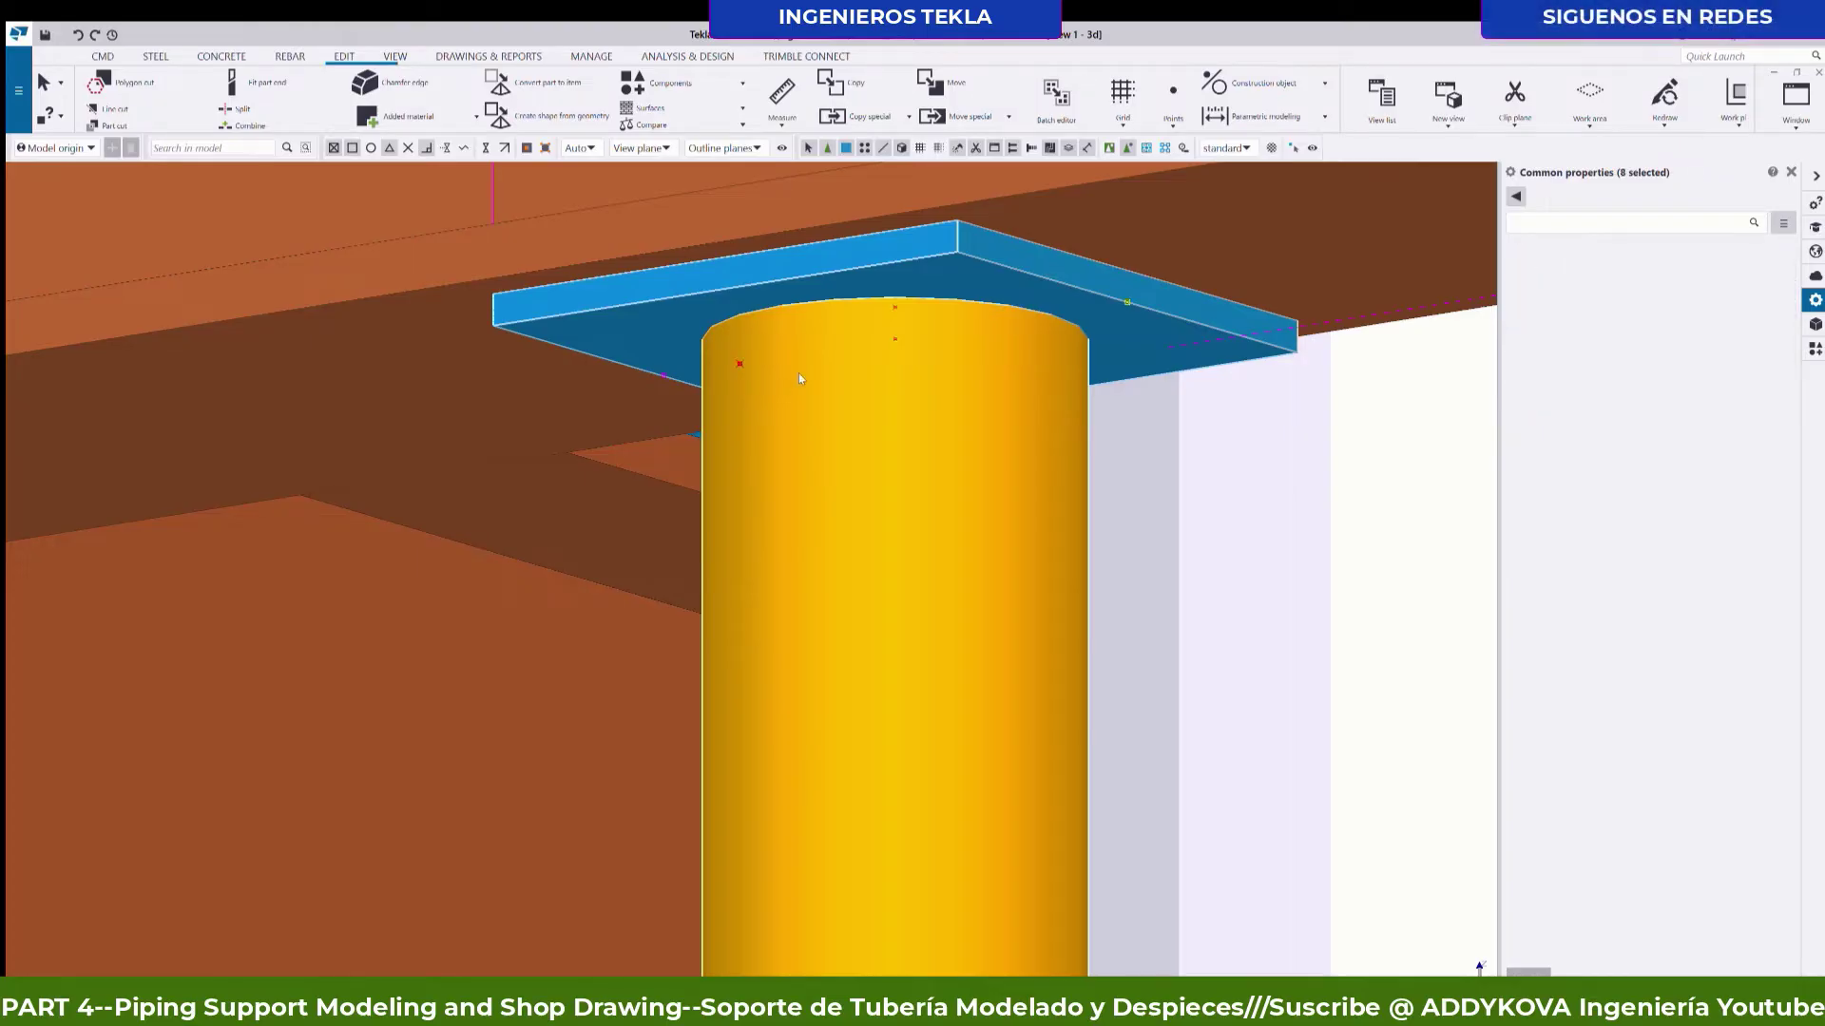
pyautogui.scroll(2, 910, 340)
pyautogui.keyDown('ctrl'); pyautogui.click(882, 335); pyautogui.keyUp('ctrl')
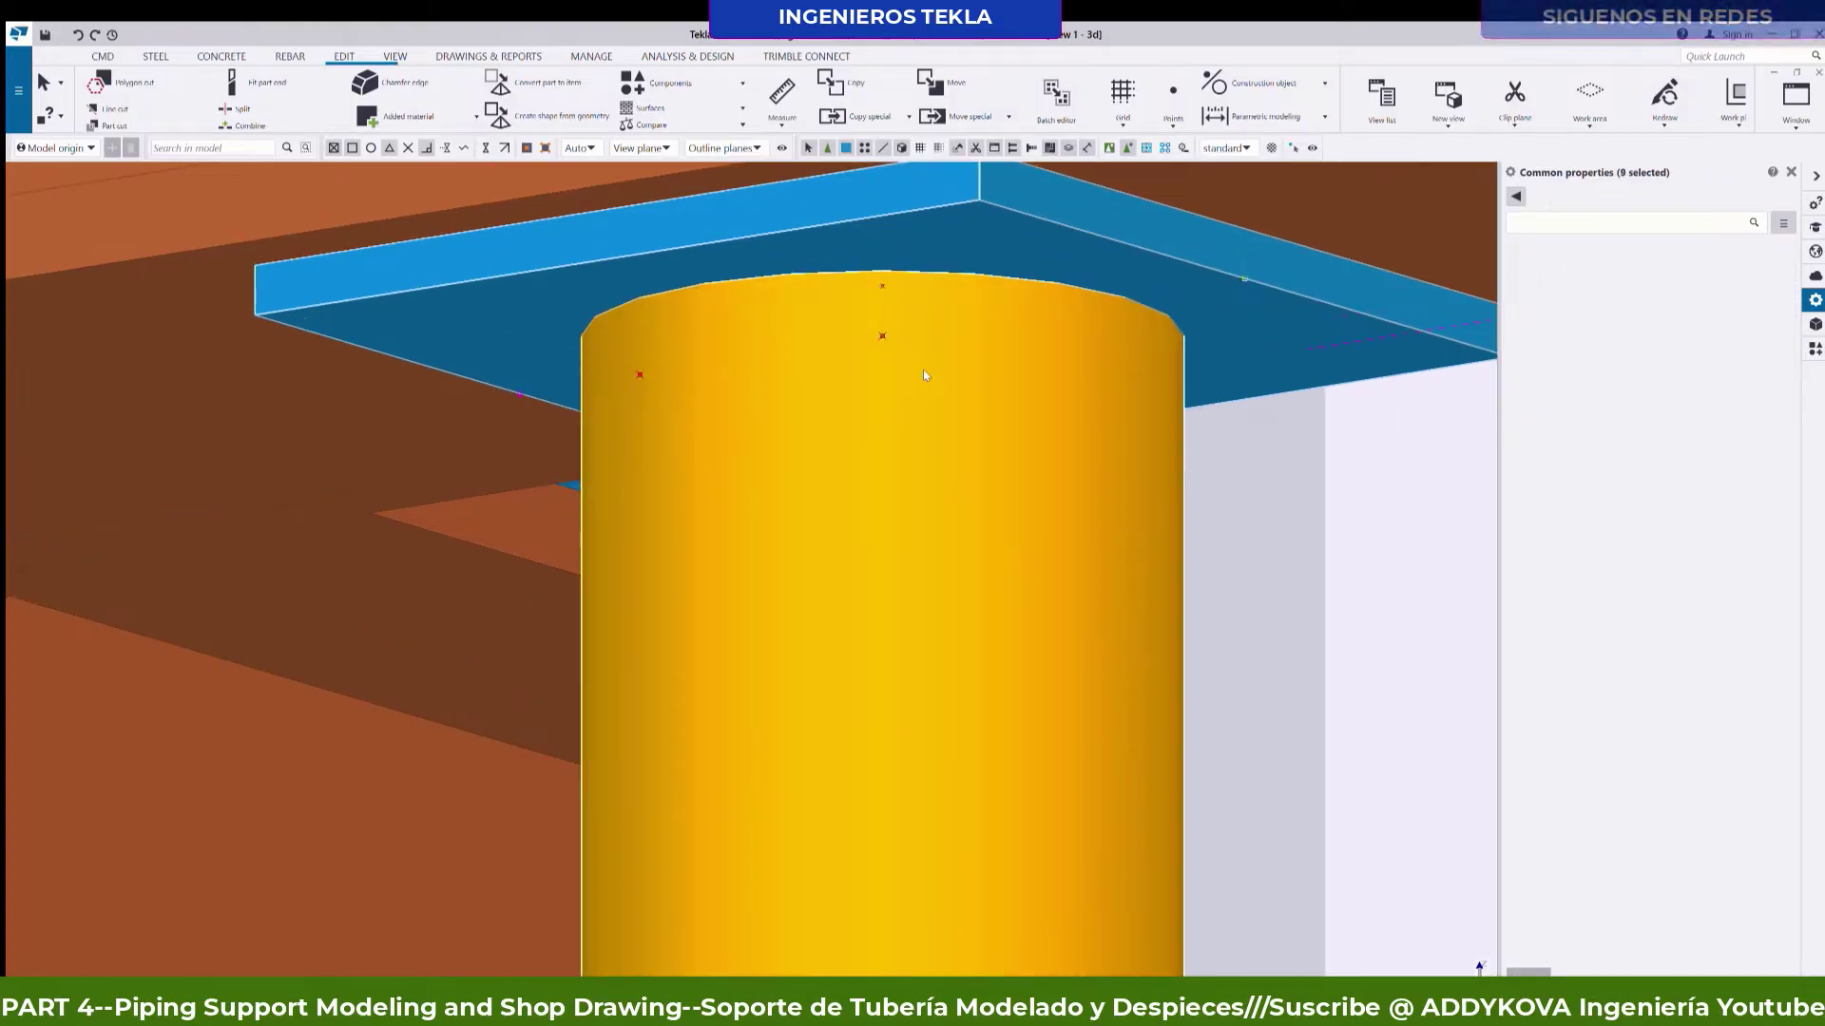
pyautogui.moveTo(842, 251); pyautogui.dragTo(929, 319)
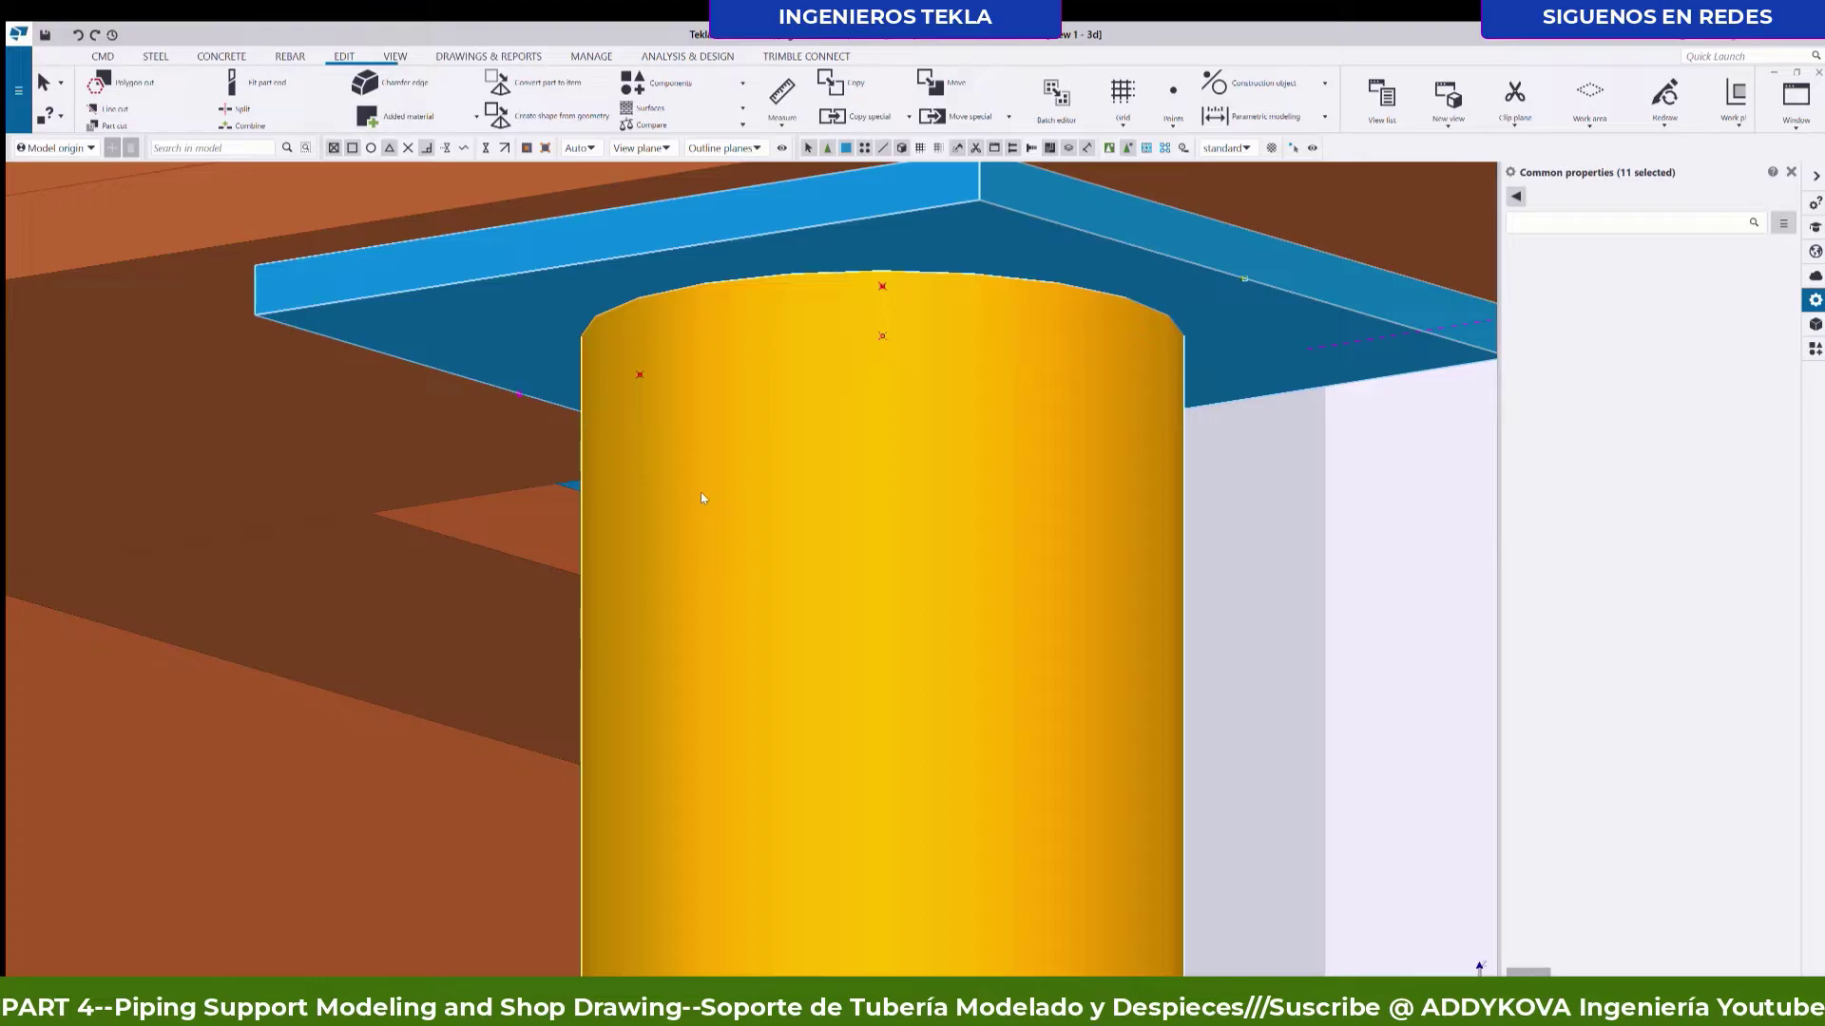
# Move the selected parts 57.00 so the post sits centred under the cap plate.
pyautogui.hotkey('ctrl', 'm')
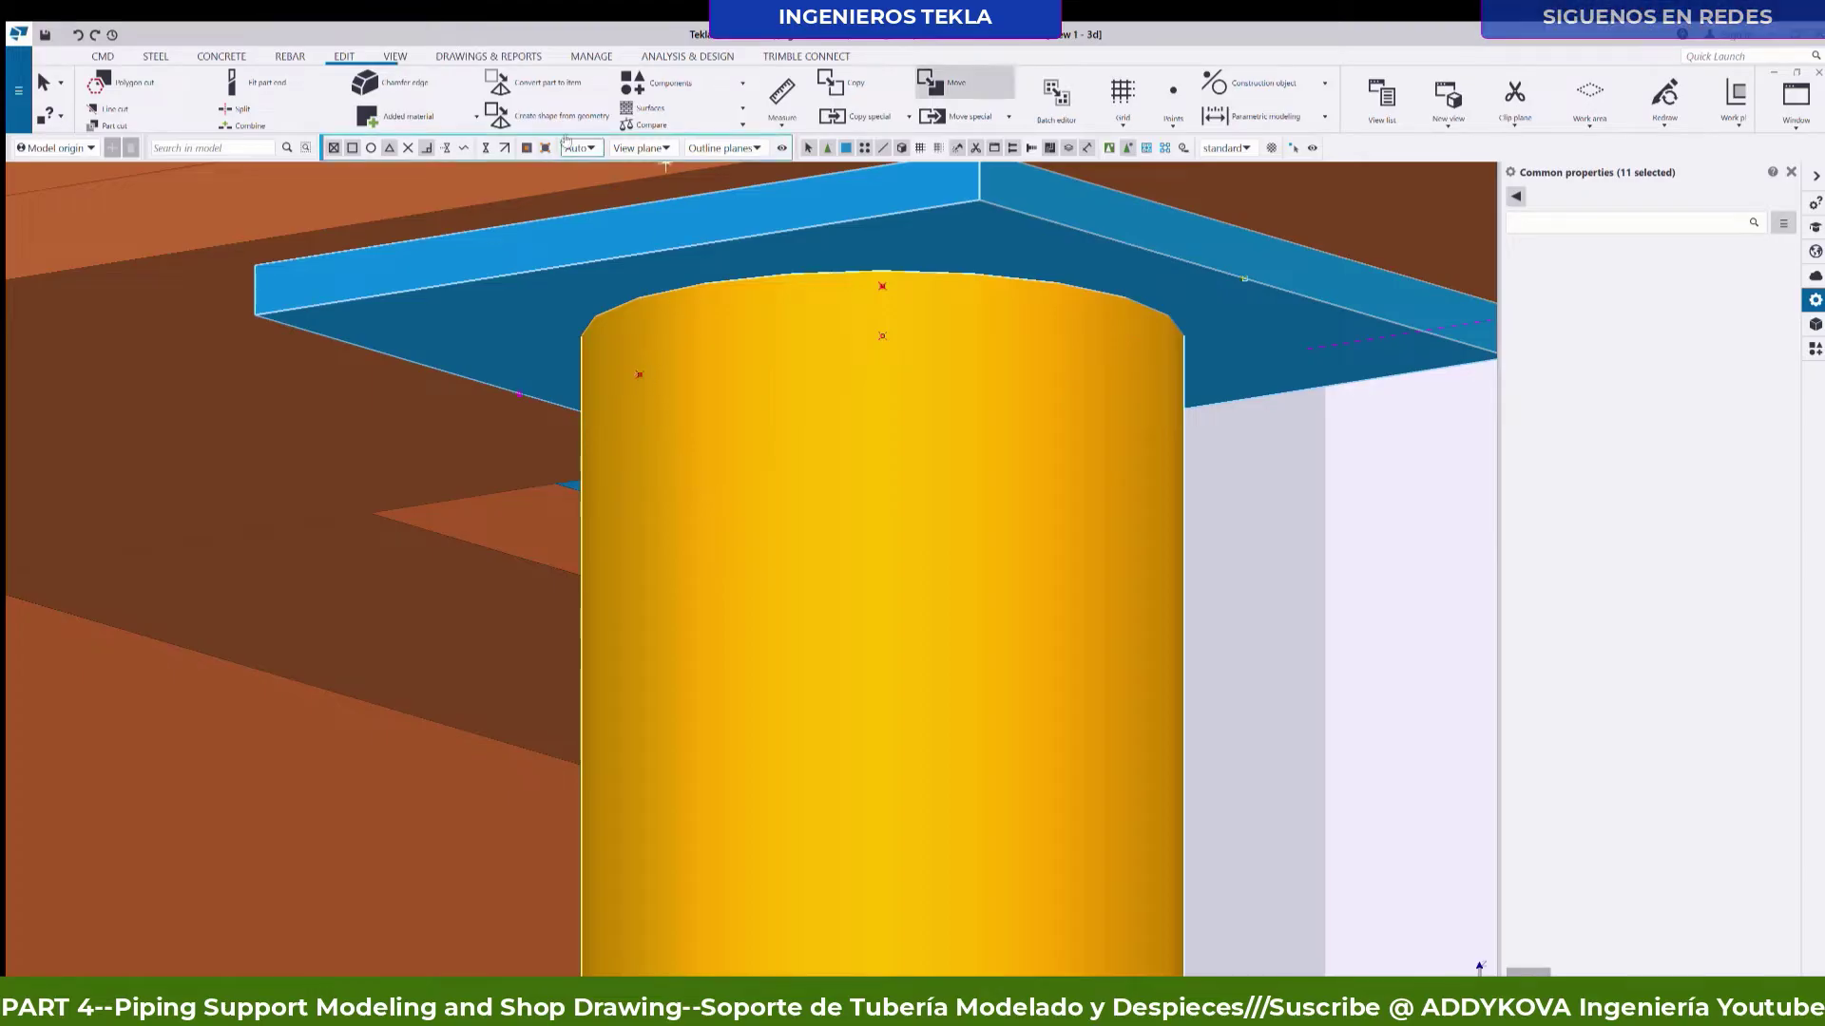
pyautogui.click(640, 376)
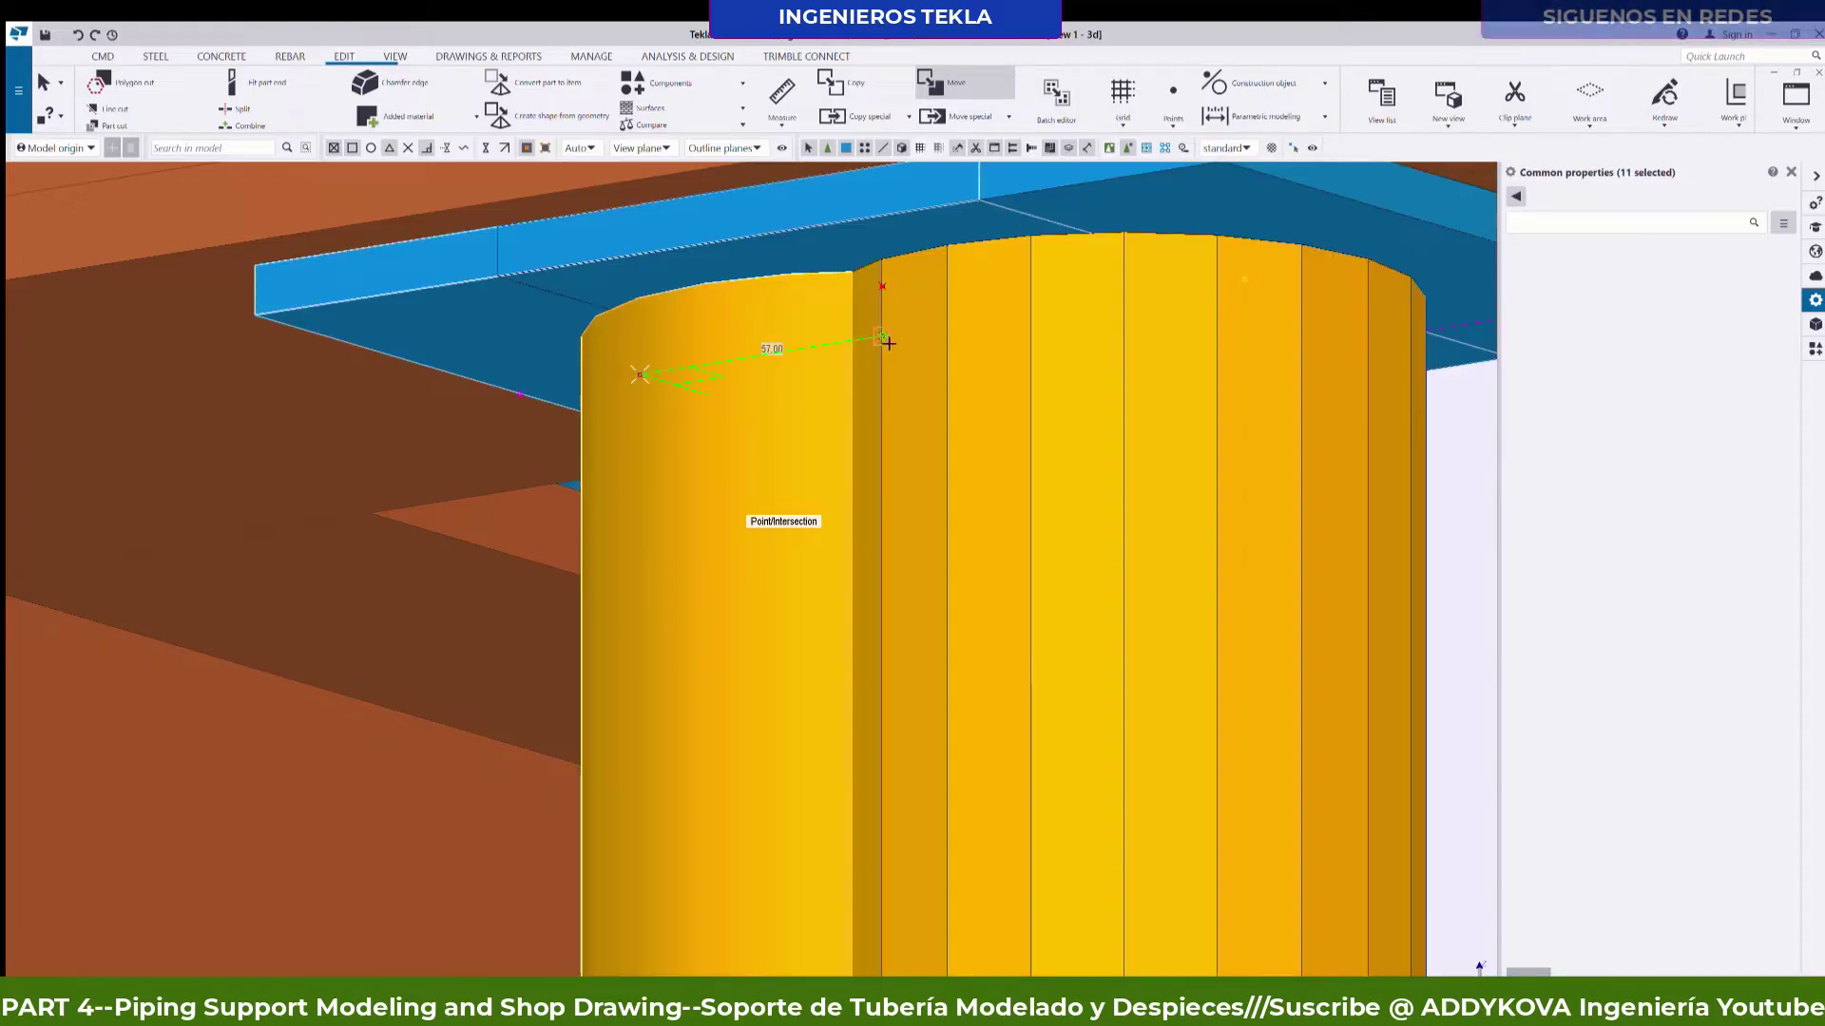
pyautogui.click(884, 340)
pyautogui.scroll(-3, 884, 340)
pyautogui.scroll(-2, 876, 339)
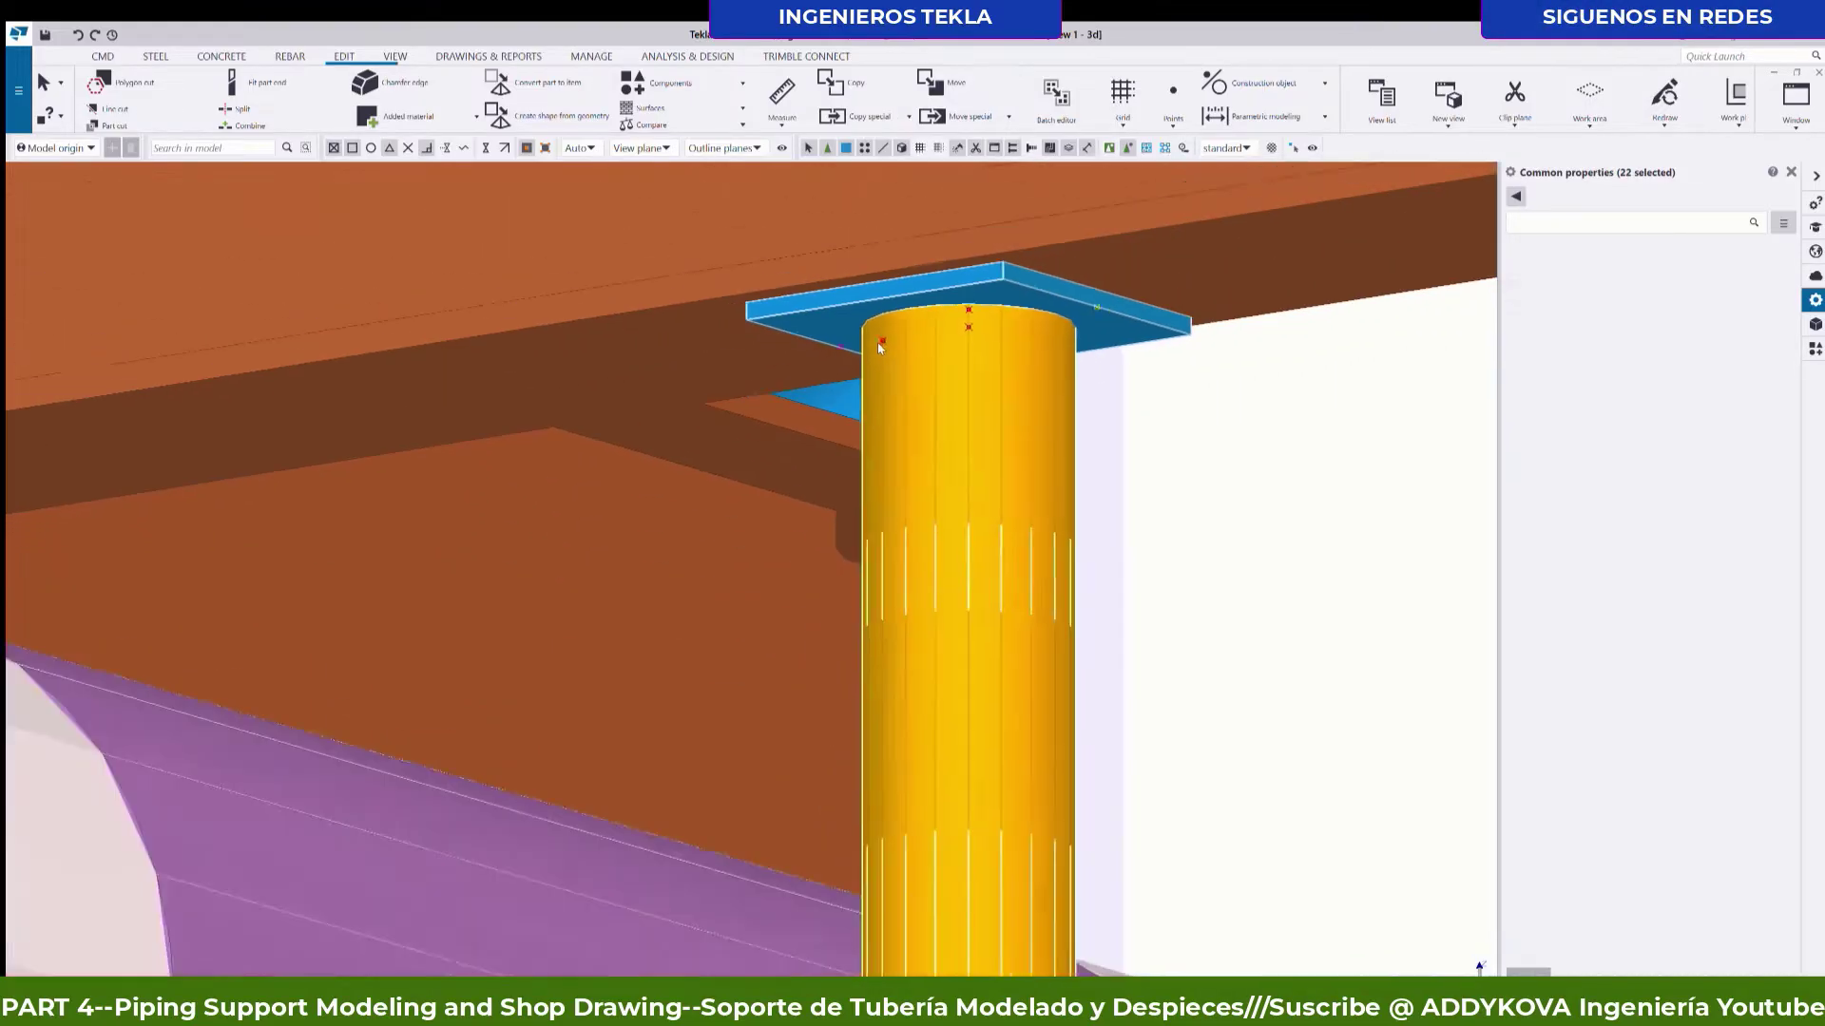
pyautogui.scroll(-1, 876, 340)
pyautogui.scroll(-3, 876, 342)
pyautogui.scroll(-3, 879, 348)
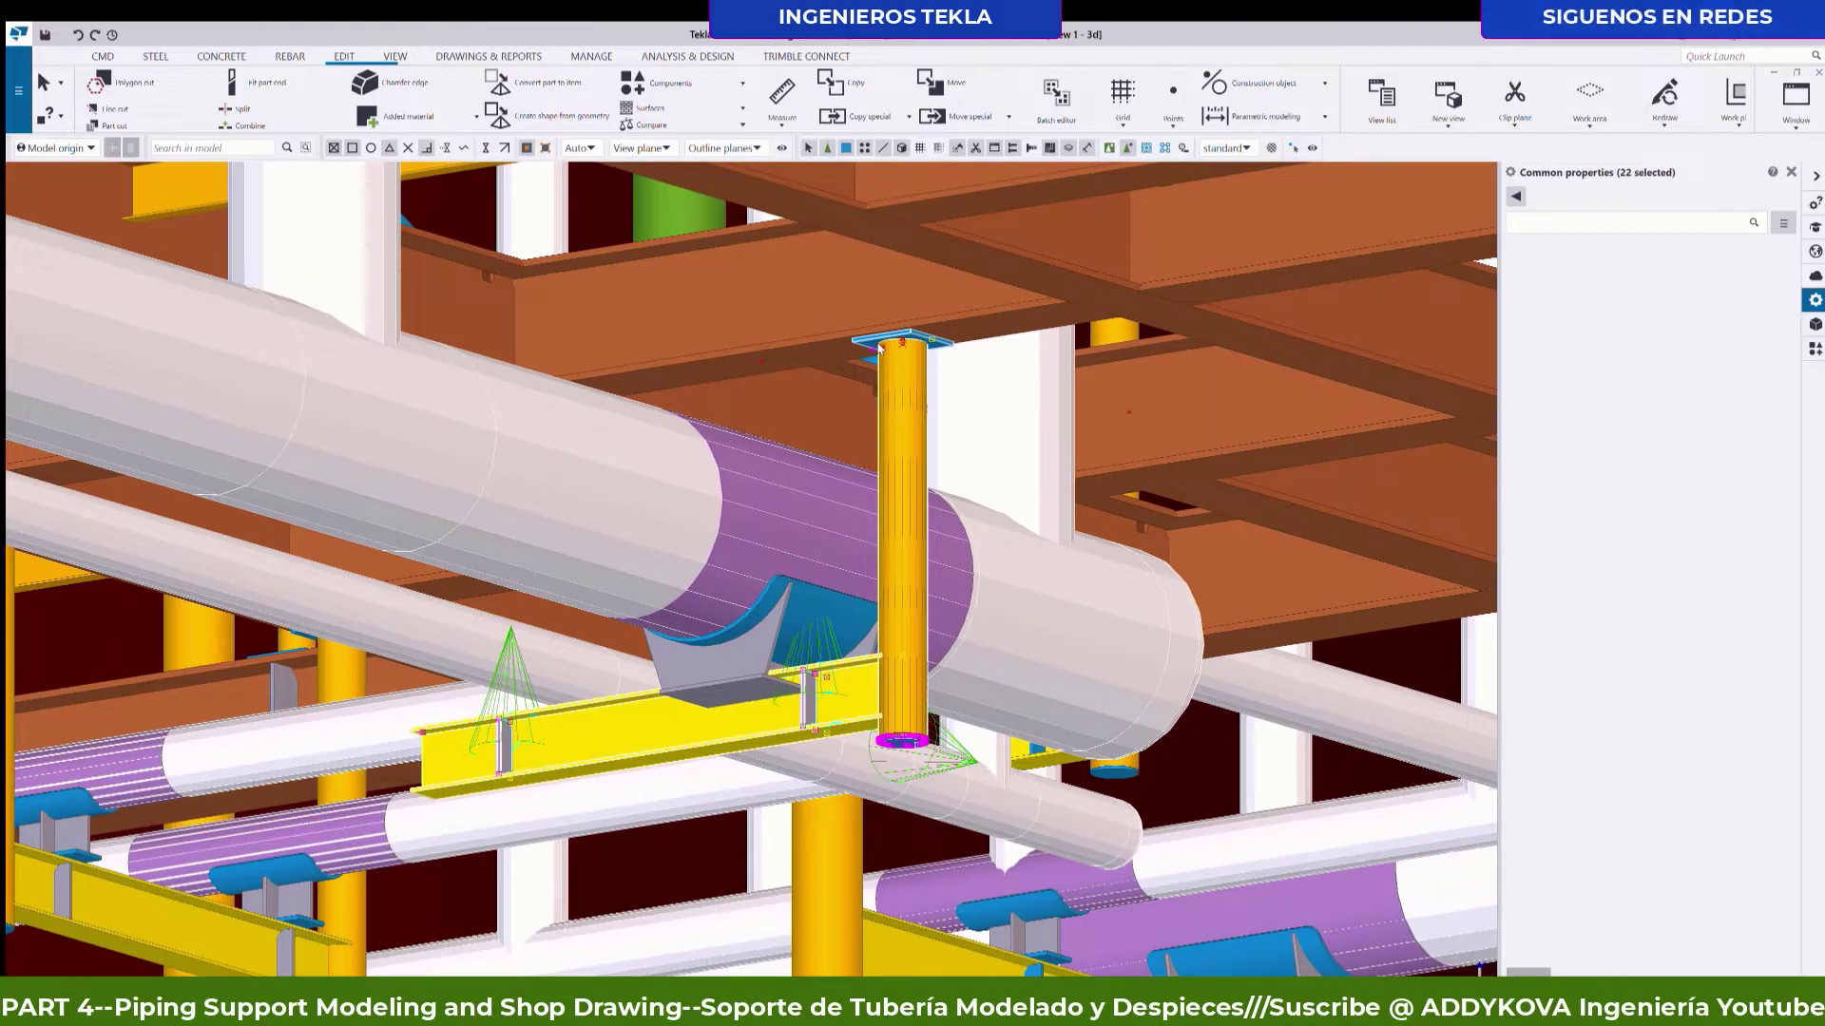
# Orbit and zoom to a low side view of the yellow beam end at the post base.
pyautogui.scroll(-3, 879, 348)
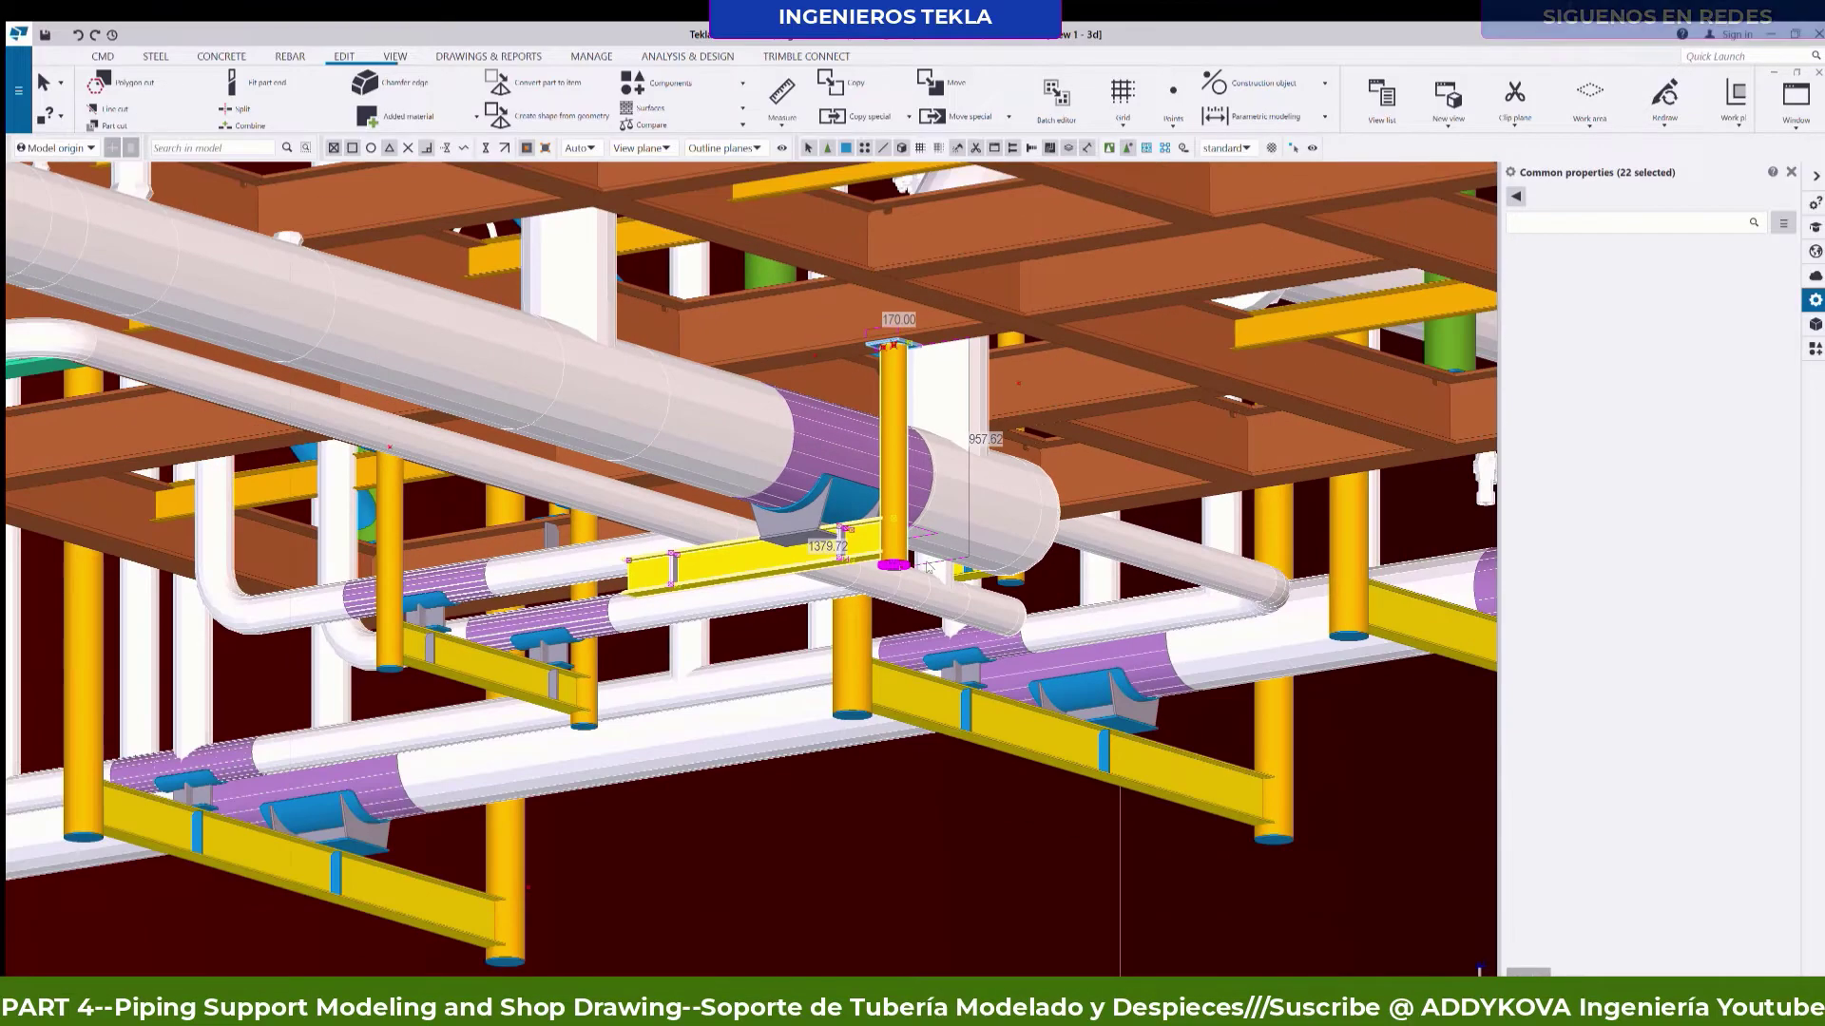
pyautogui.scroll(2, 888, 522)
pyautogui.scroll(1, 887, 521)
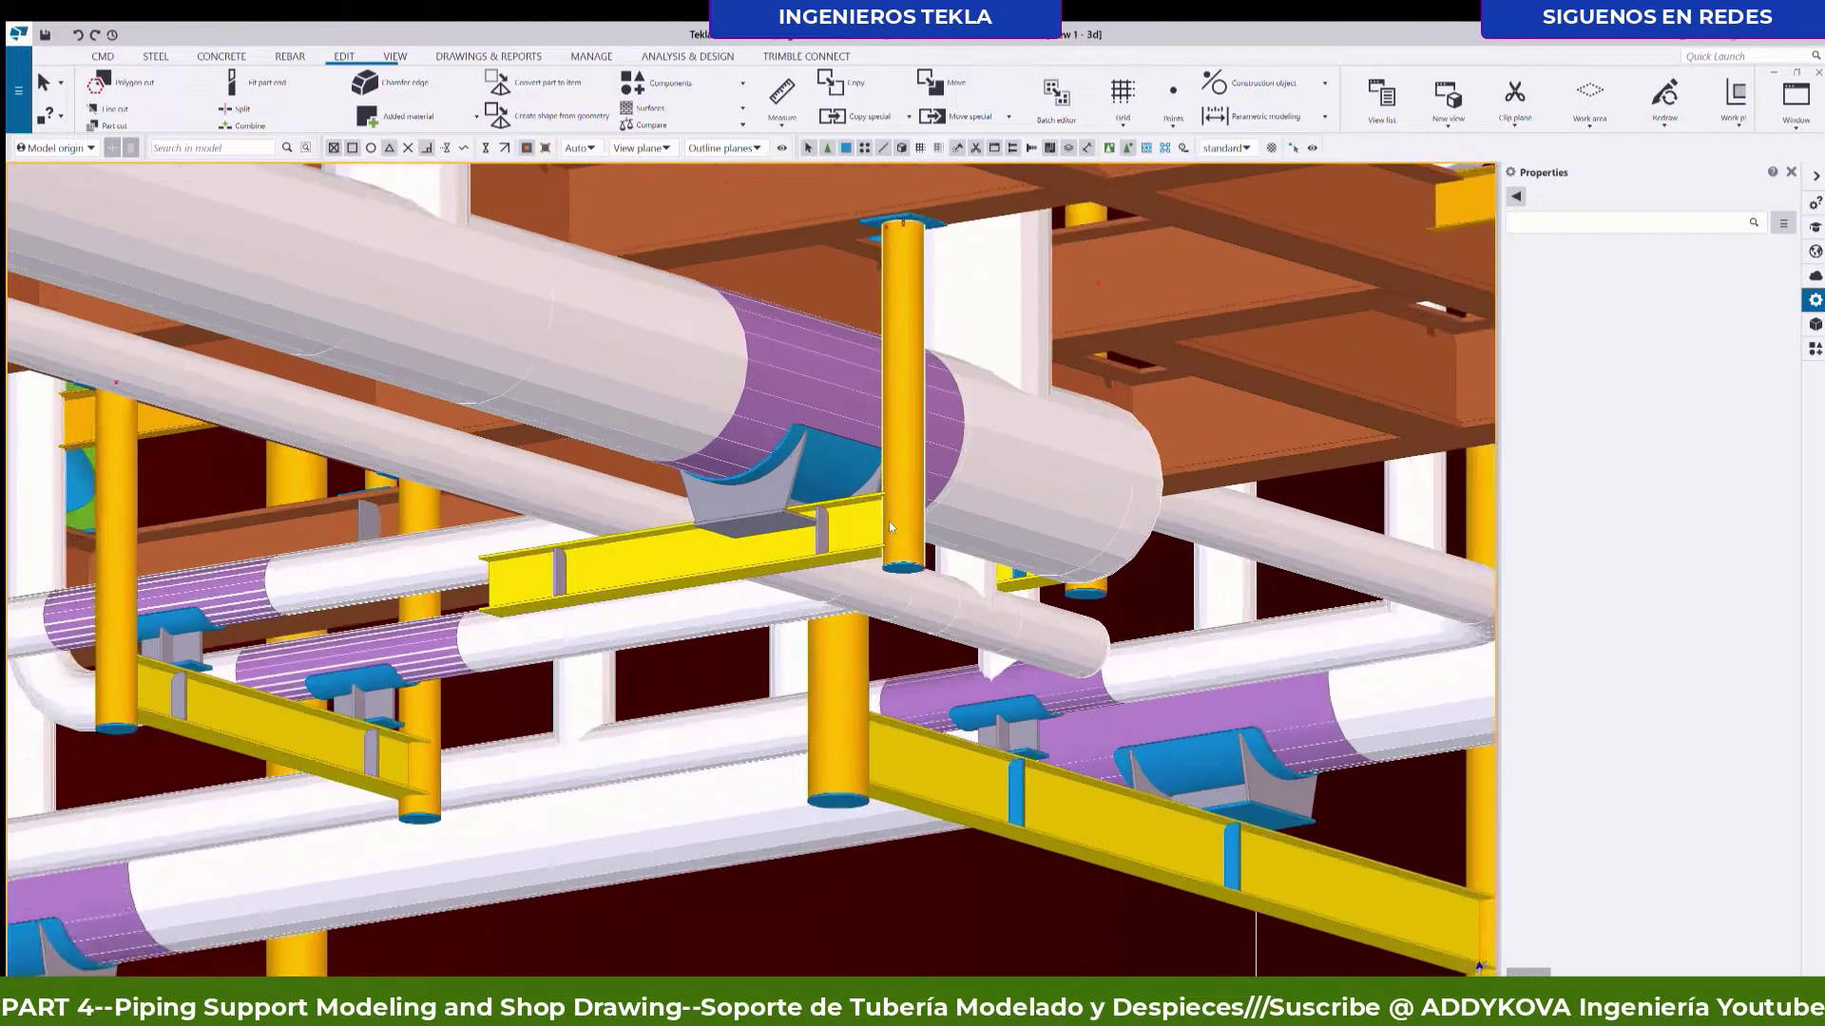
pyautogui.scroll(1, 888, 521)
pyautogui.keyDown('ctrl'); pyautogui.moveTo(907, 548); pyautogui.dragTo(913, 566, button='middle'); pyautogui.keyUp('ctrl')
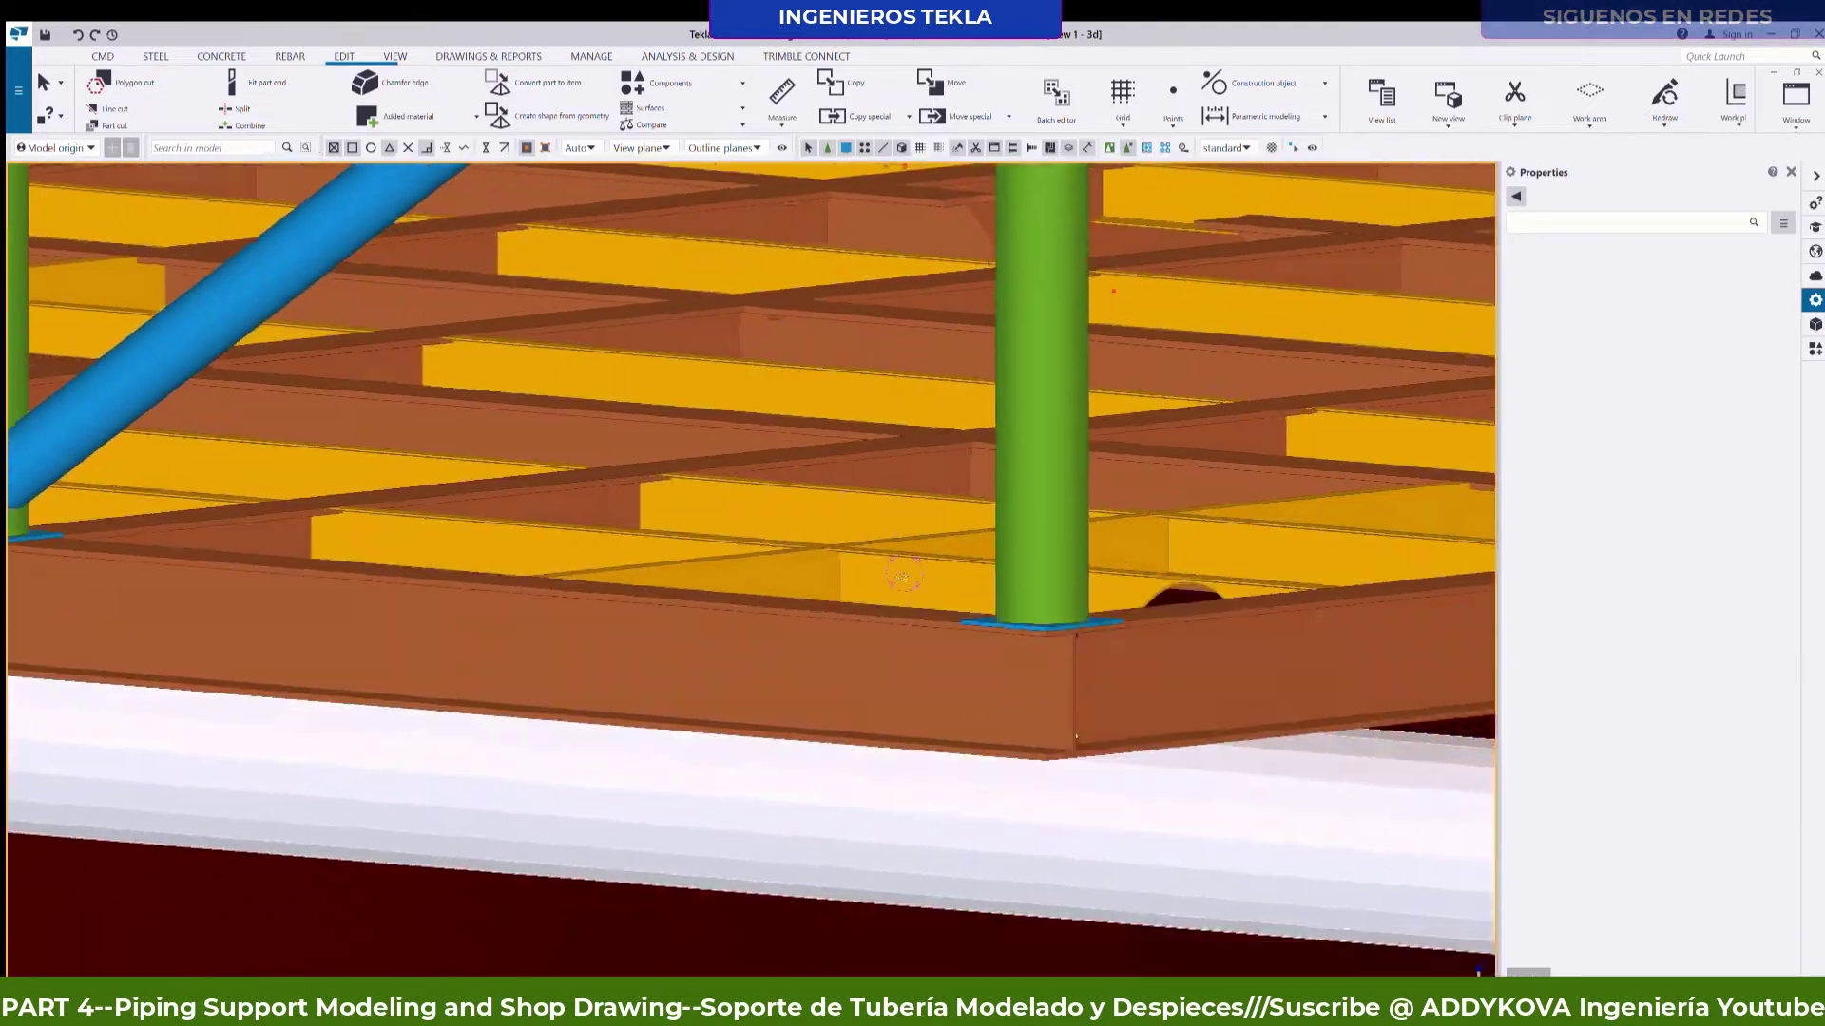
pyautogui.scroll(2, 880, 603)
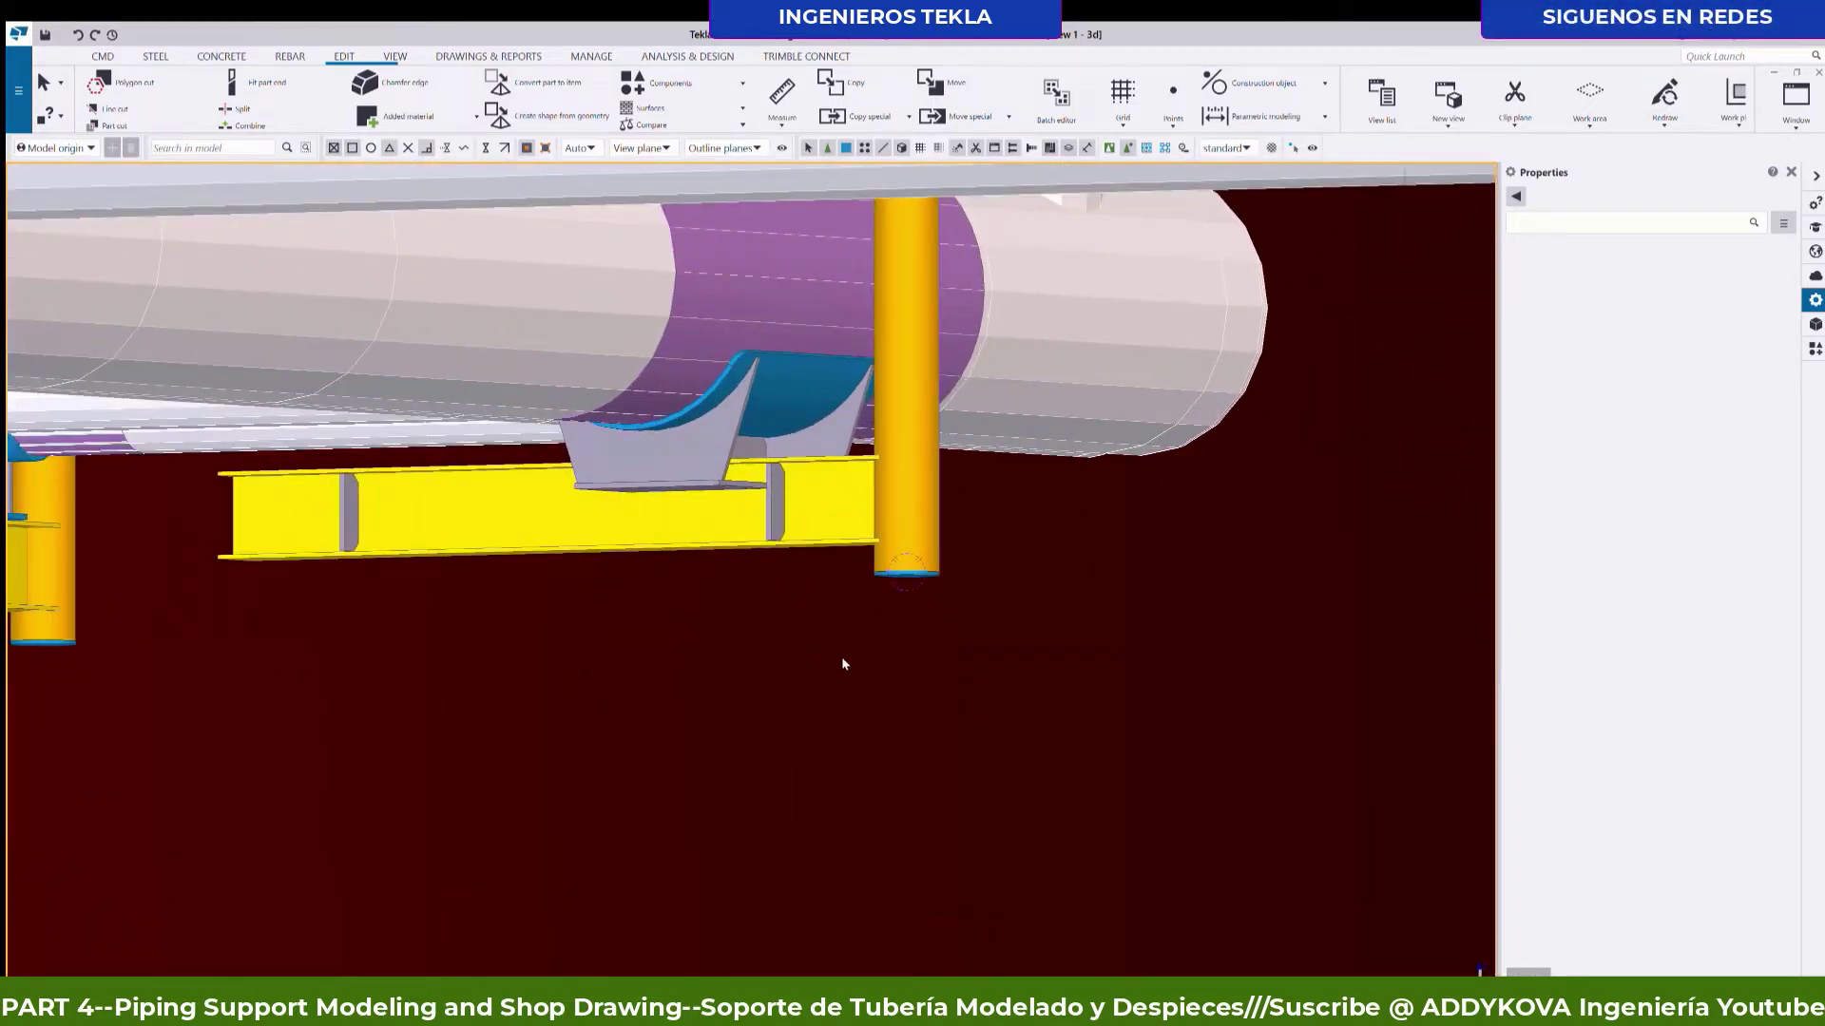
pyautogui.scroll(3, 793, 570)
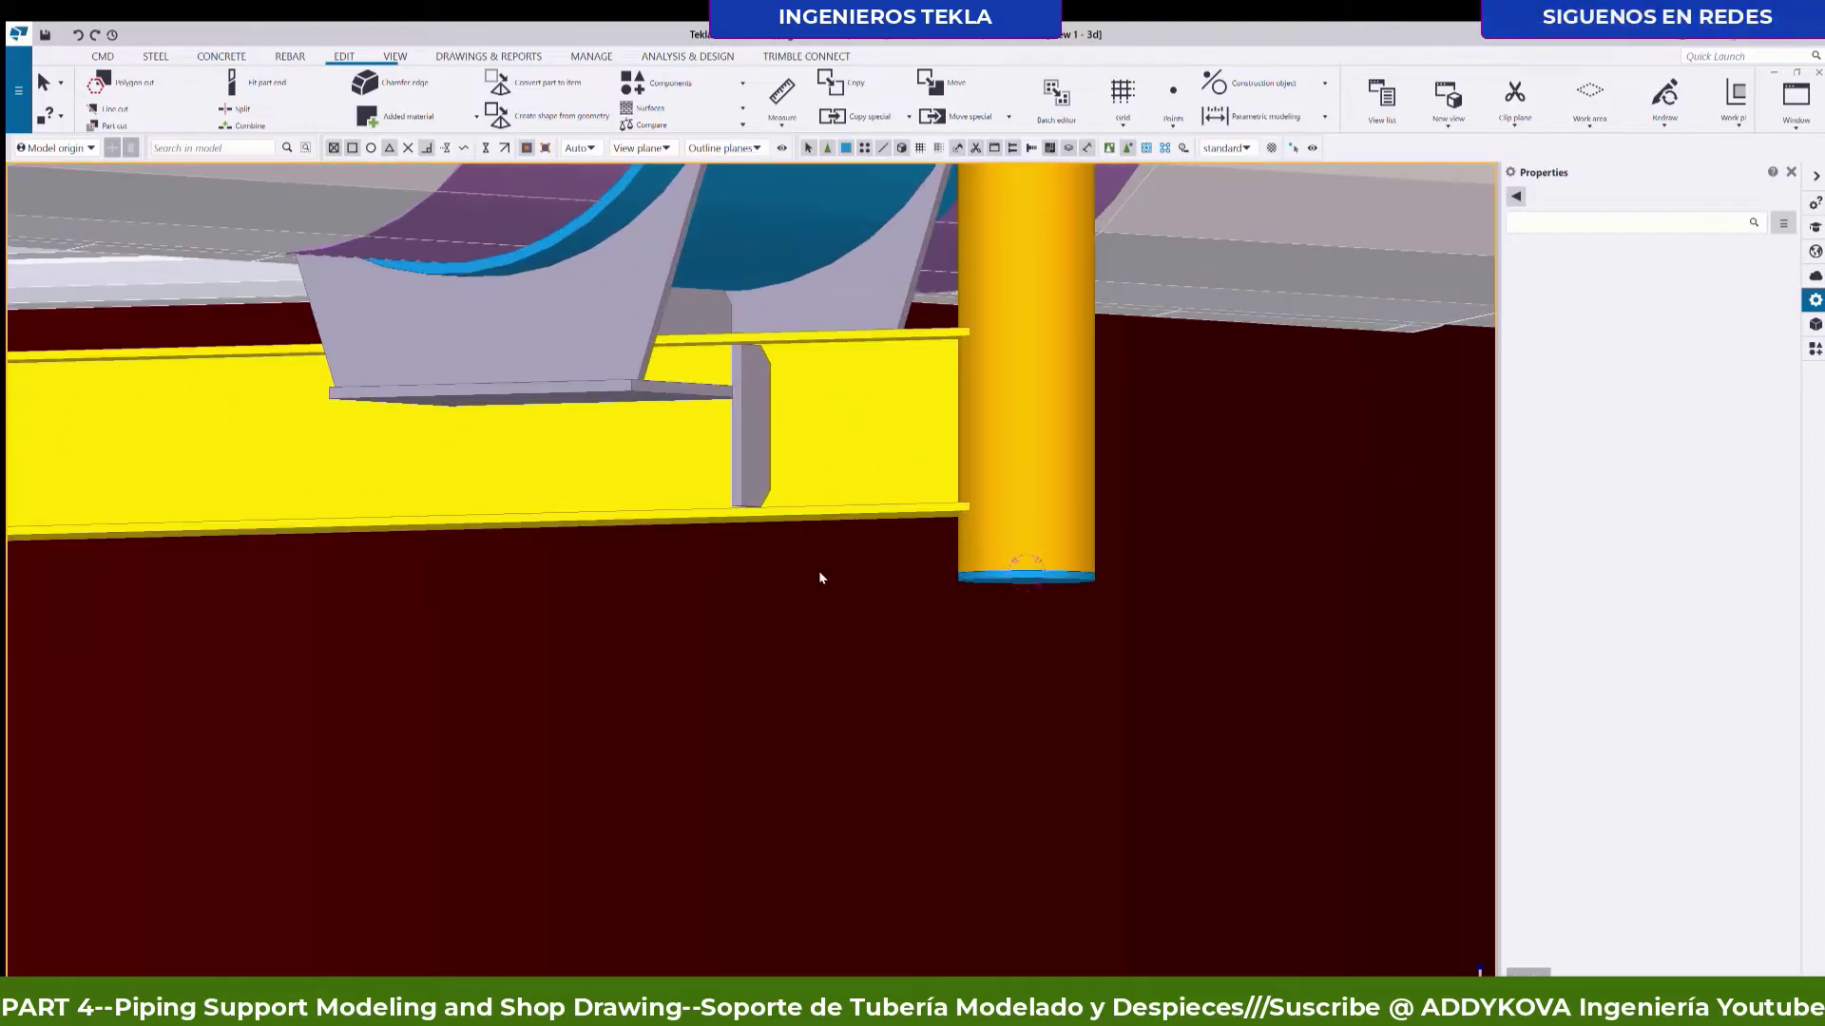
pyautogui.scroll(1, 823, 579)
pyautogui.scroll(2, 912, 513)
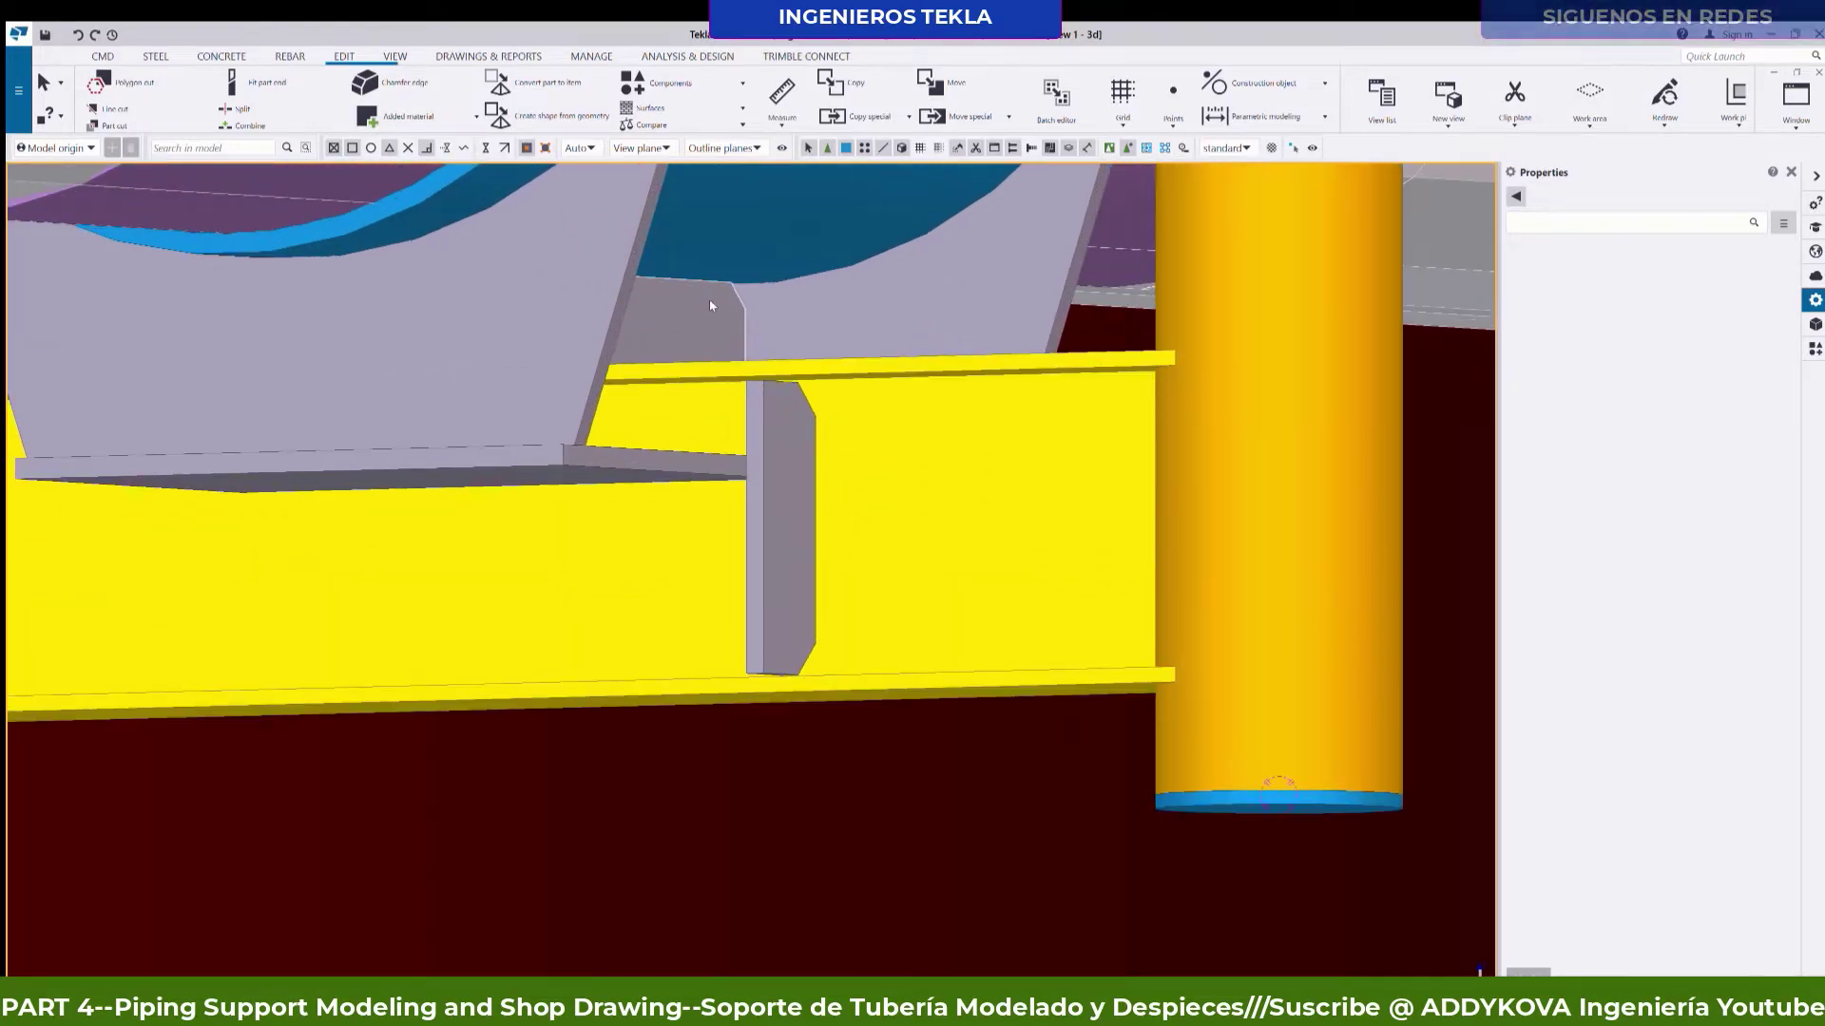
# Measure from the beam's flange end to the post base: 335.40 (199.99, 264.00, 52.90).
pyautogui.press('f')
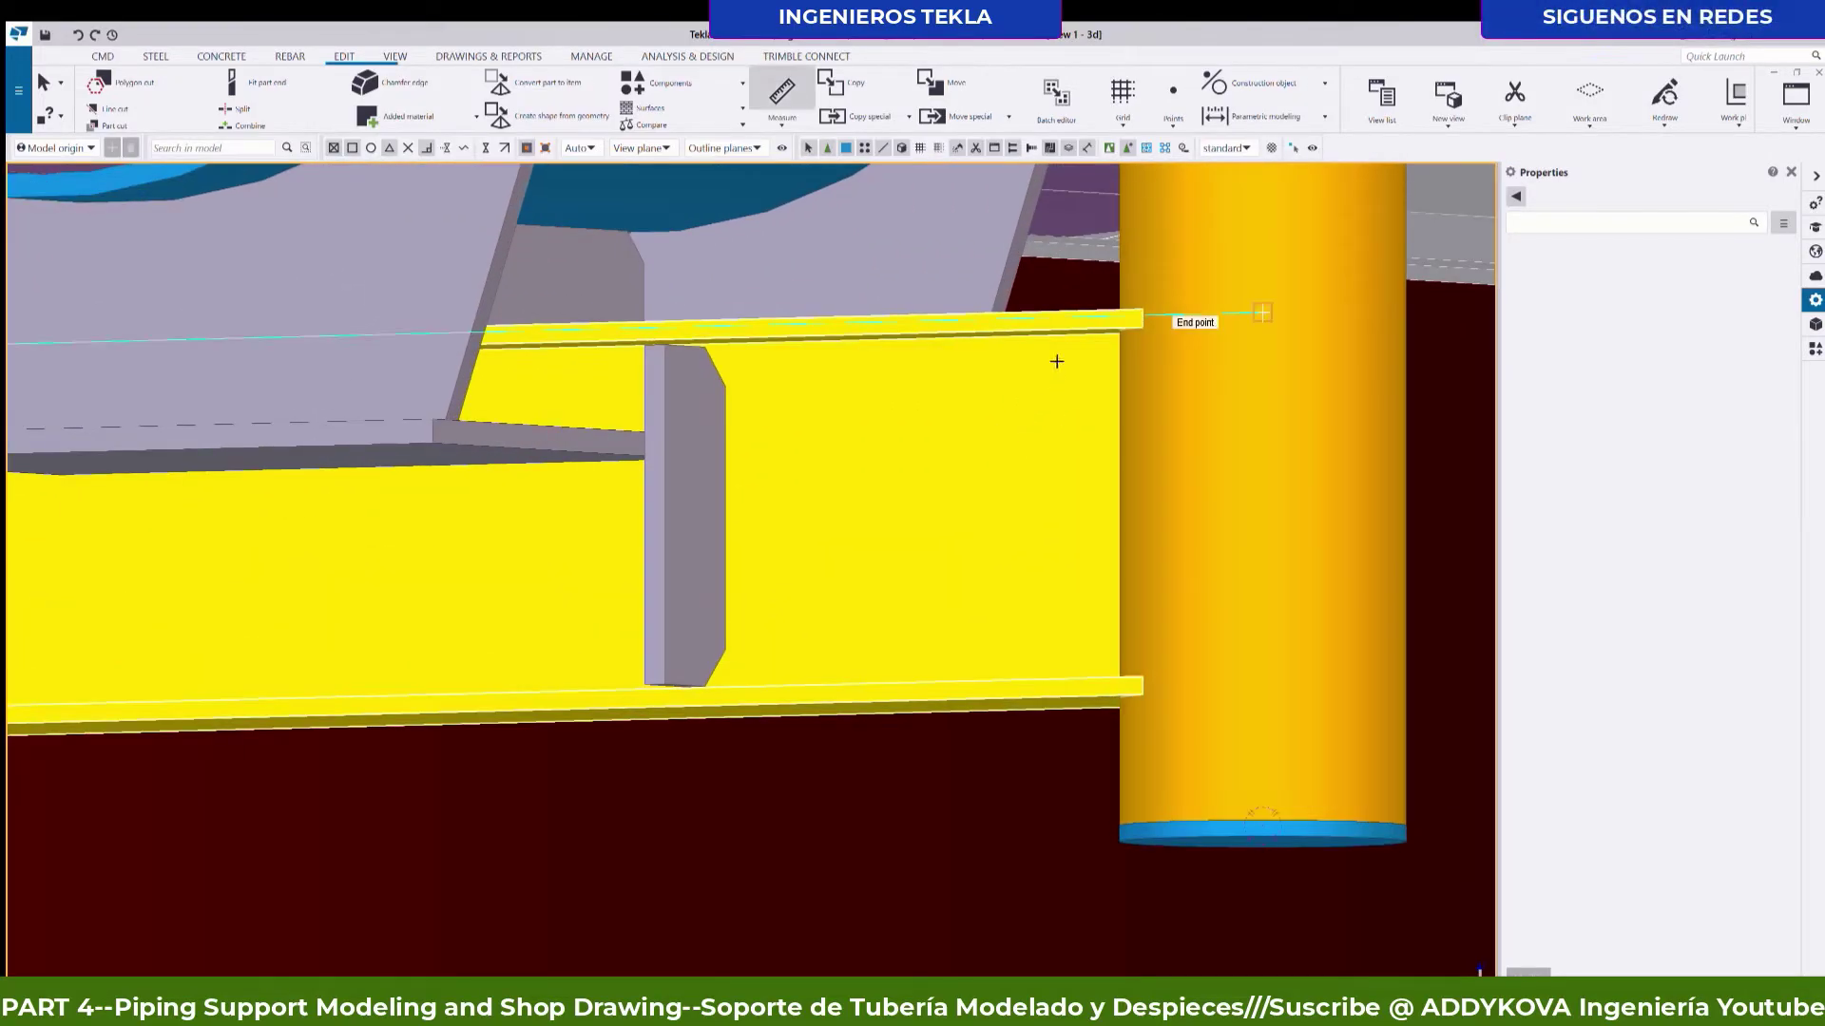
pyautogui.click(1261, 312)
pyautogui.scroll(1, 663, 419)
pyautogui.scroll(1, 570, 438)
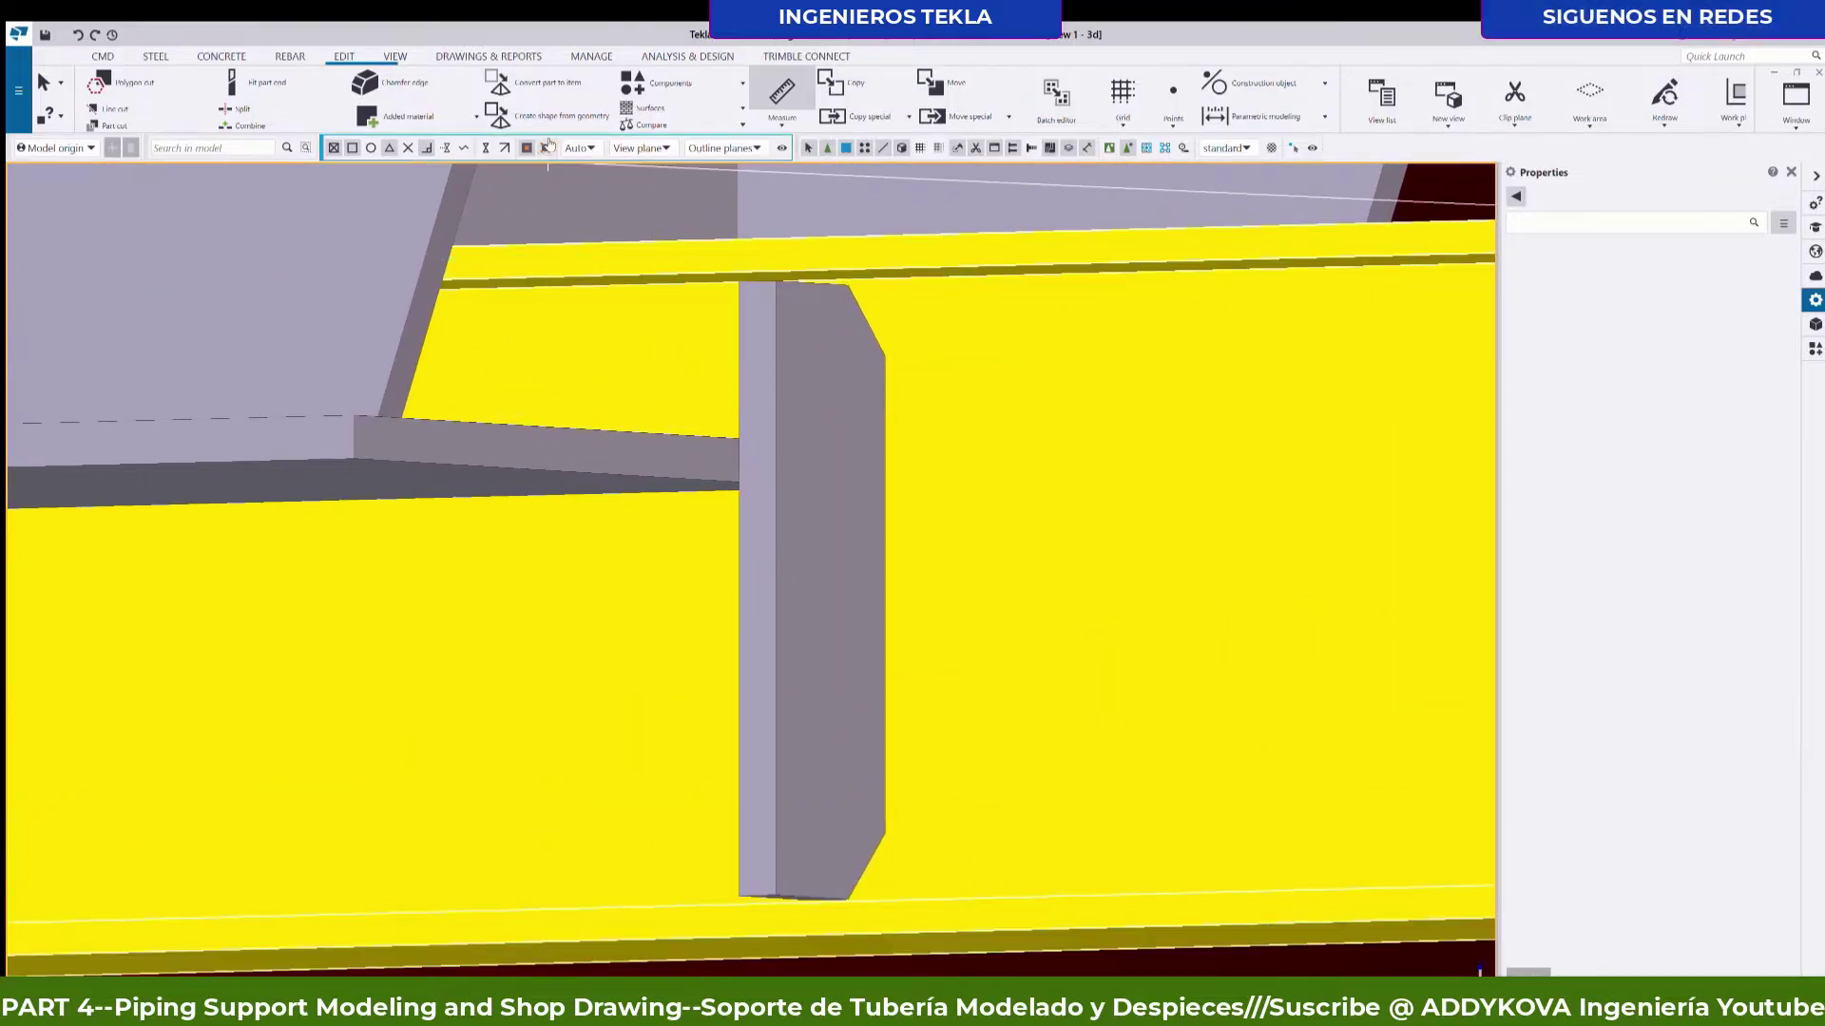
pyautogui.click(402, 470)
pyautogui.scroll(-3, 494, 575)
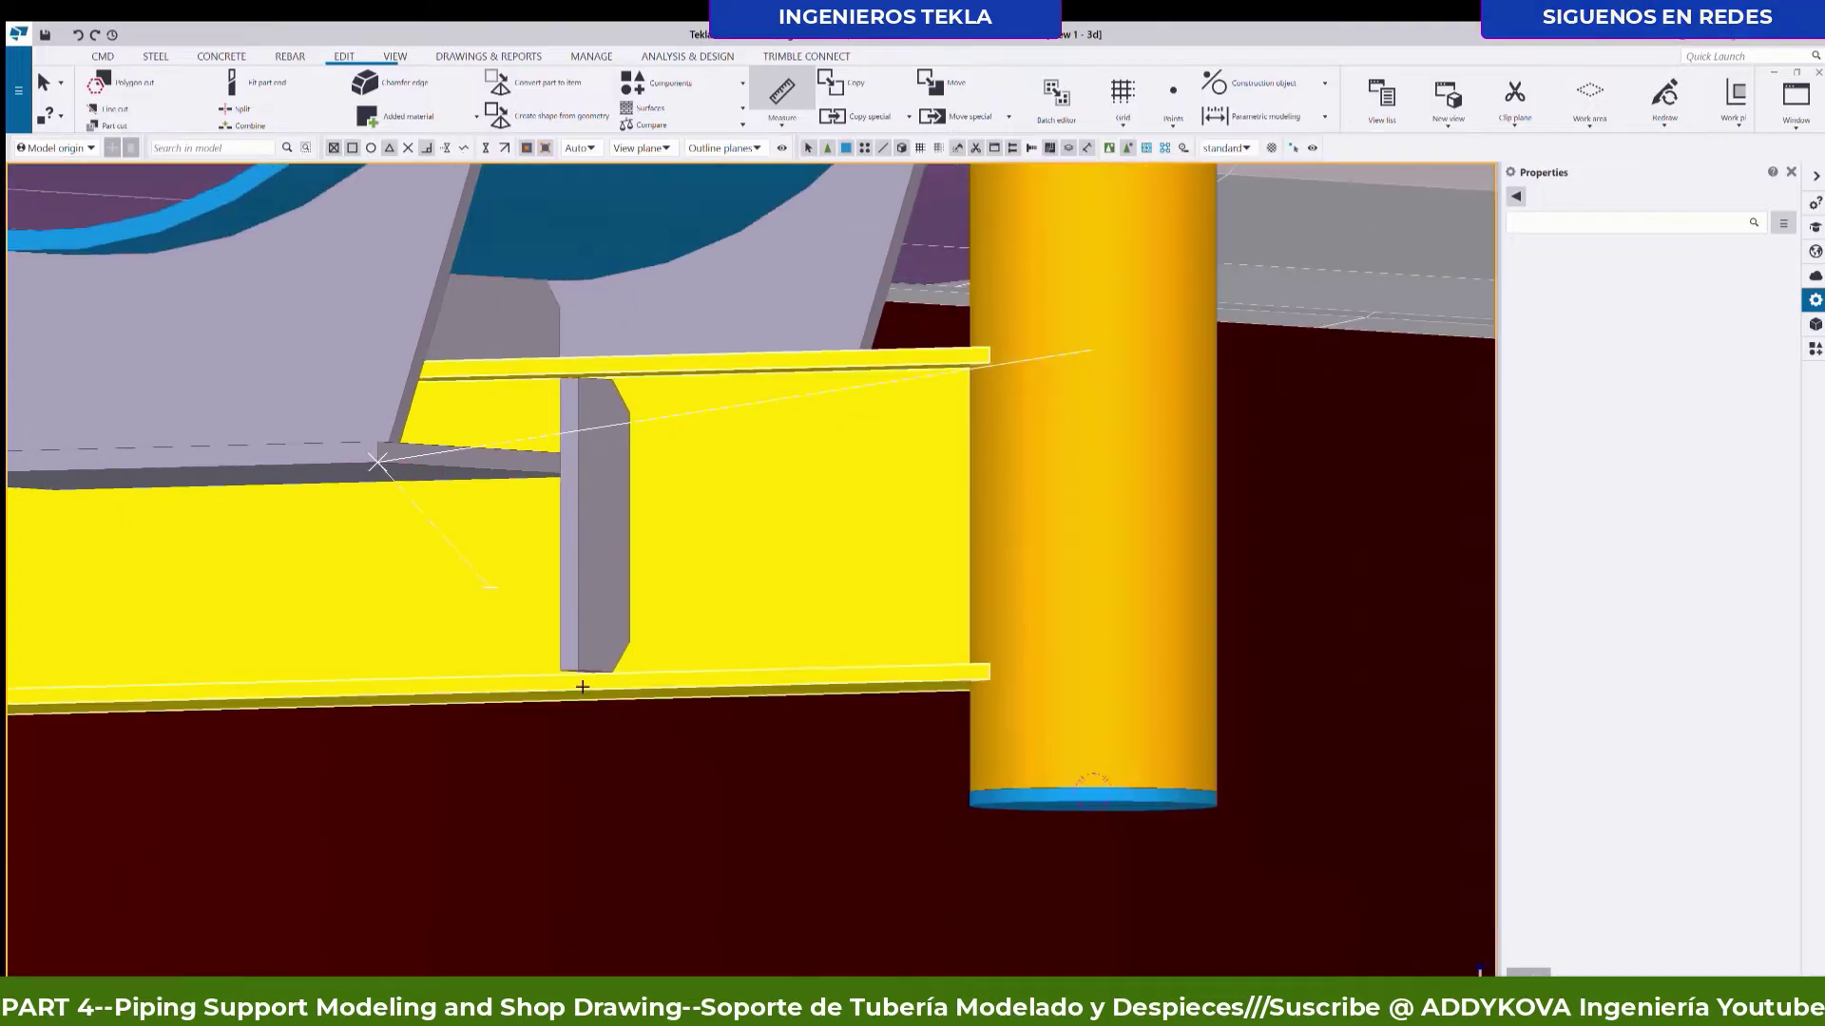
pyautogui.scroll(-1, 636, 750)
pyautogui.click(702, 802)
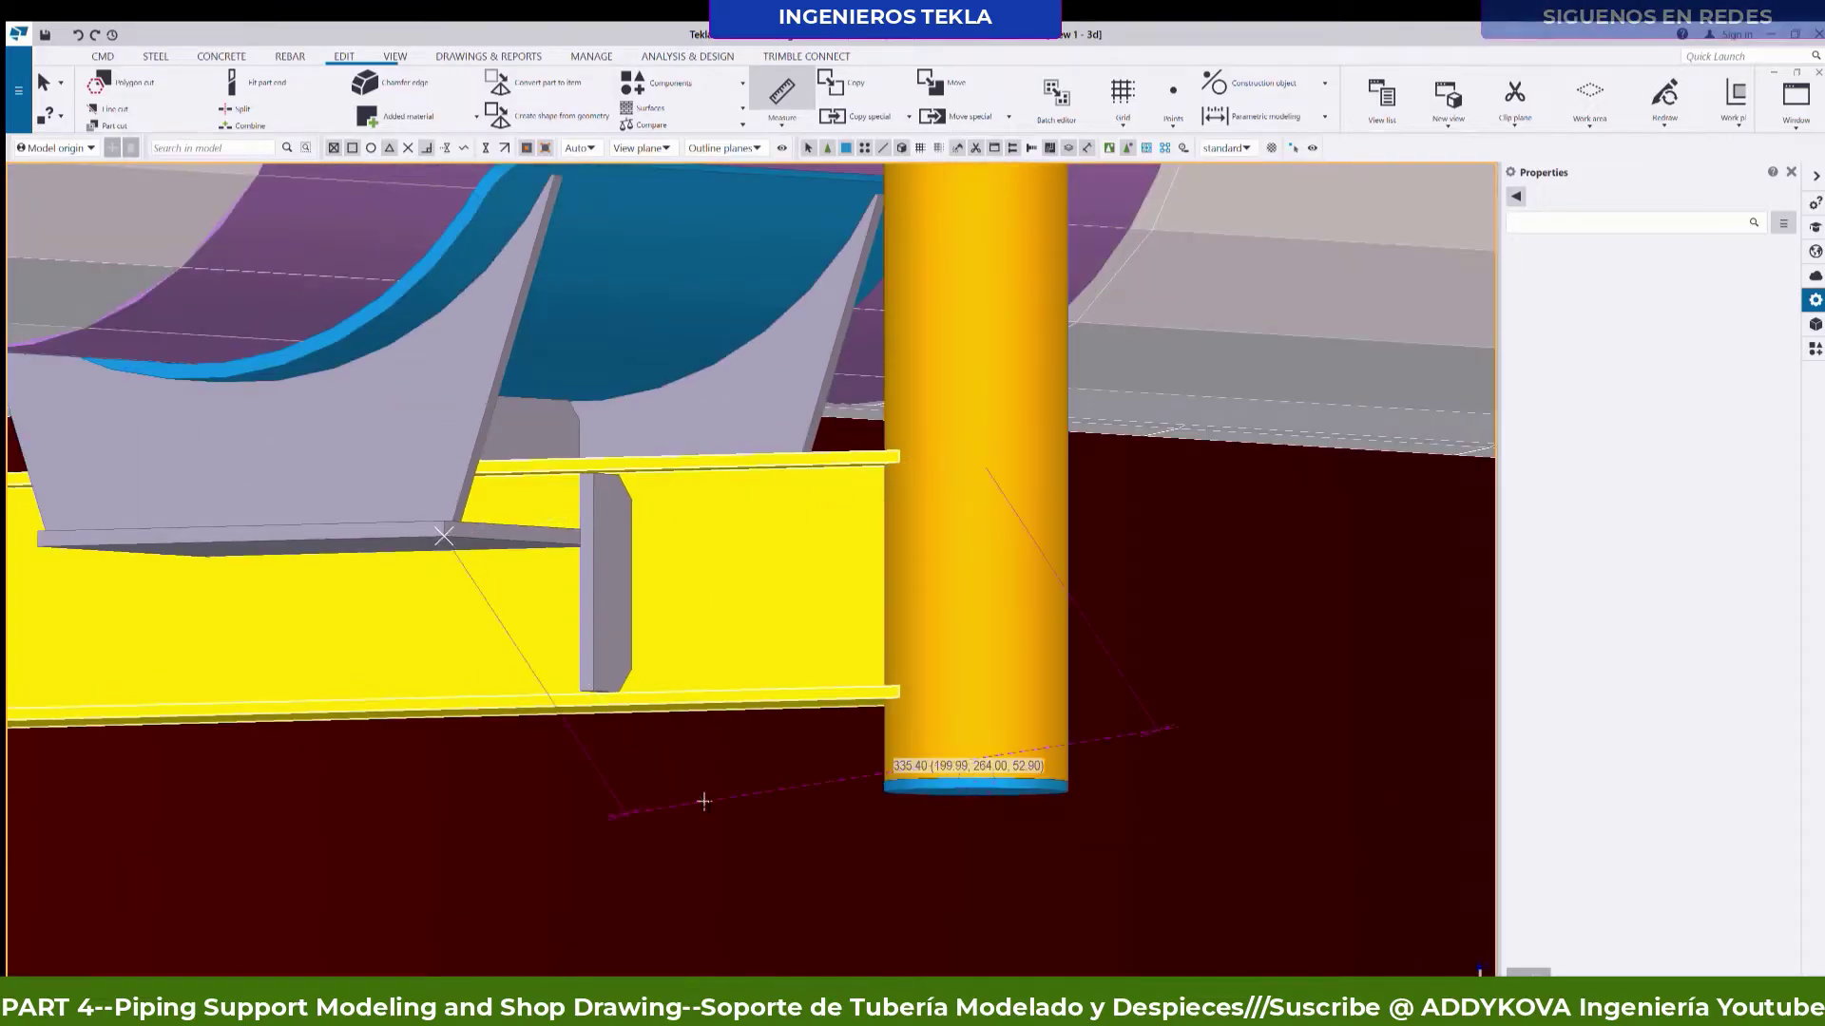
pyautogui.scroll(1, 988, 749)
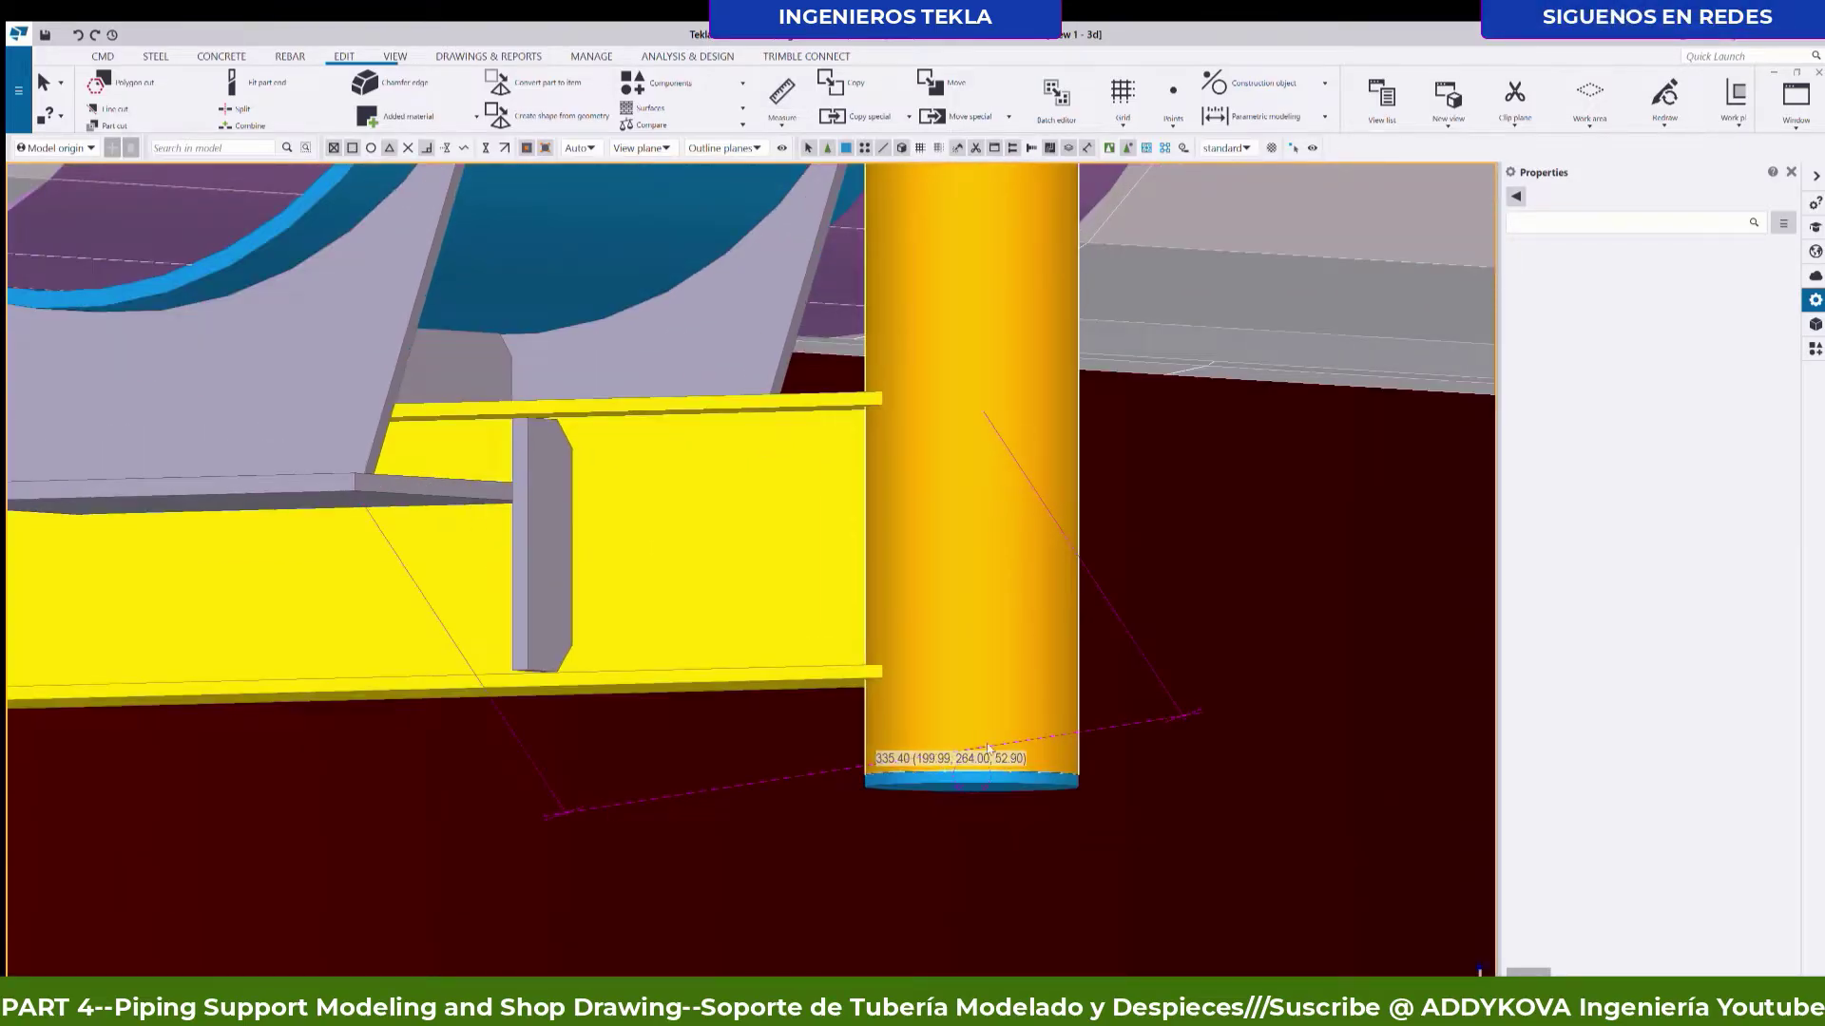
pyautogui.scroll(-2, 849, 475)
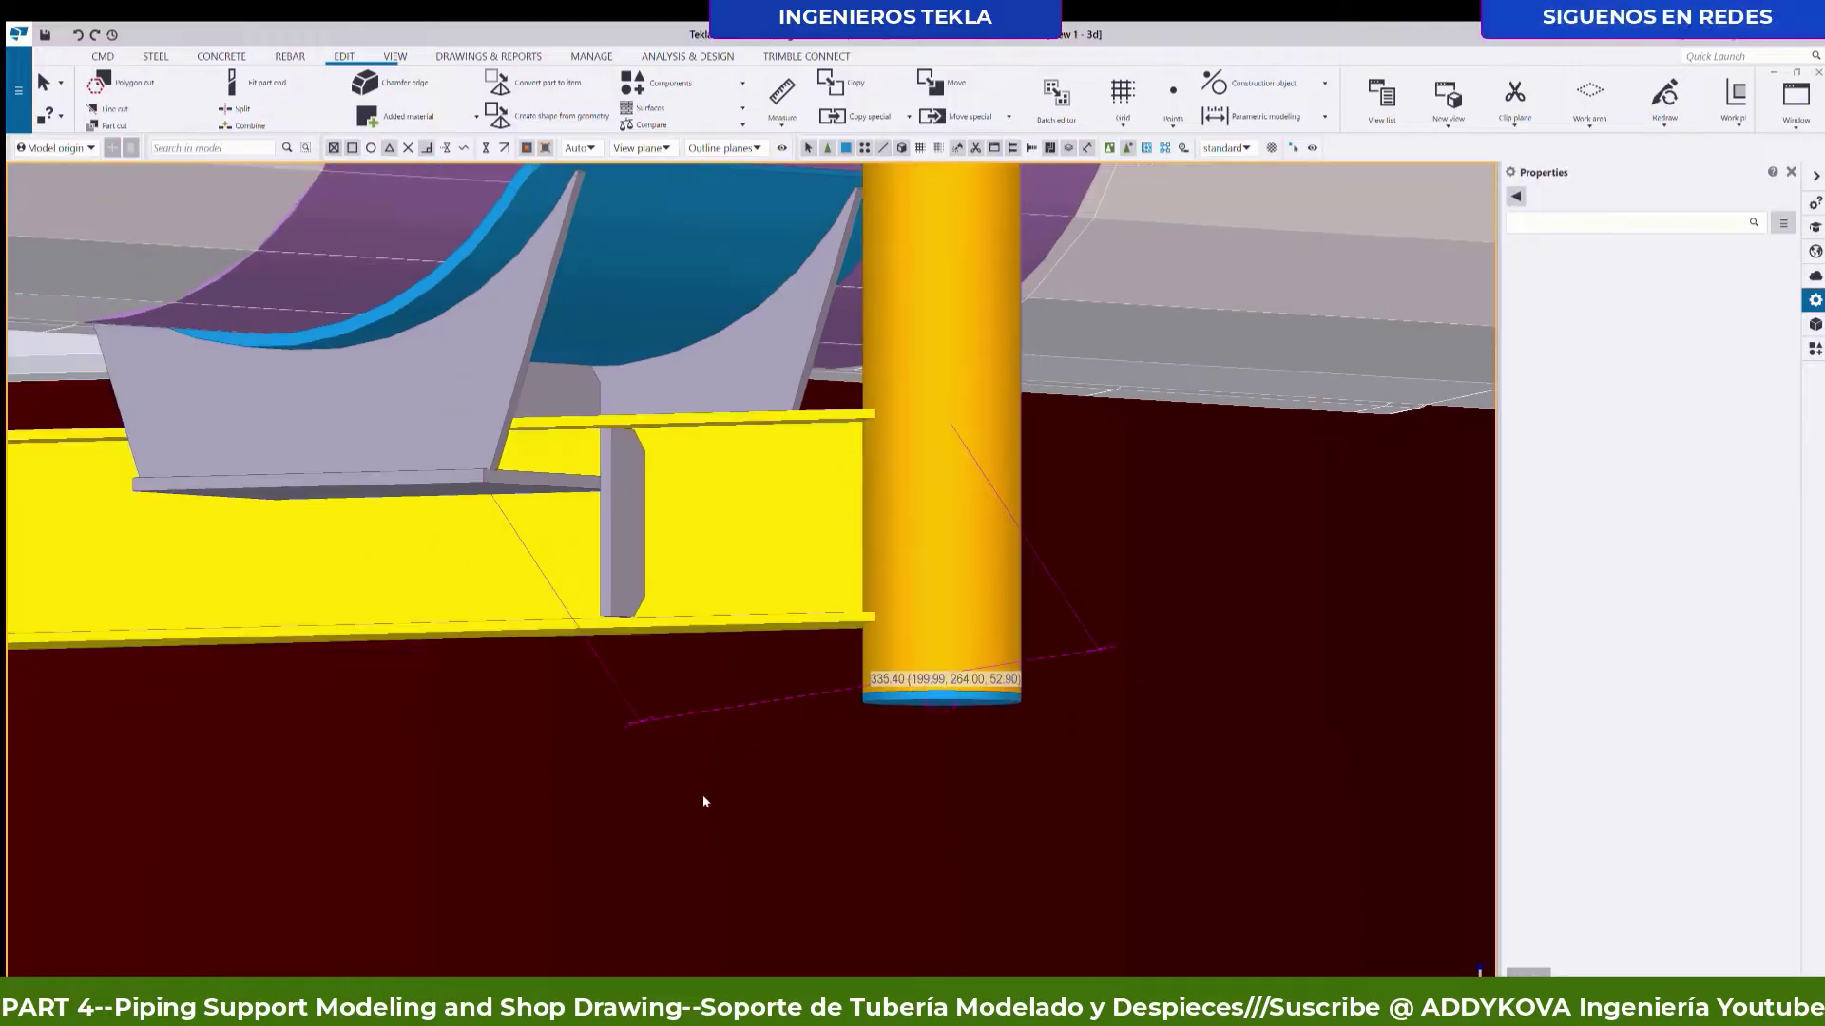
pyautogui.scroll(-1, 764, 779)
pyautogui.scroll(-2, 764, 781)
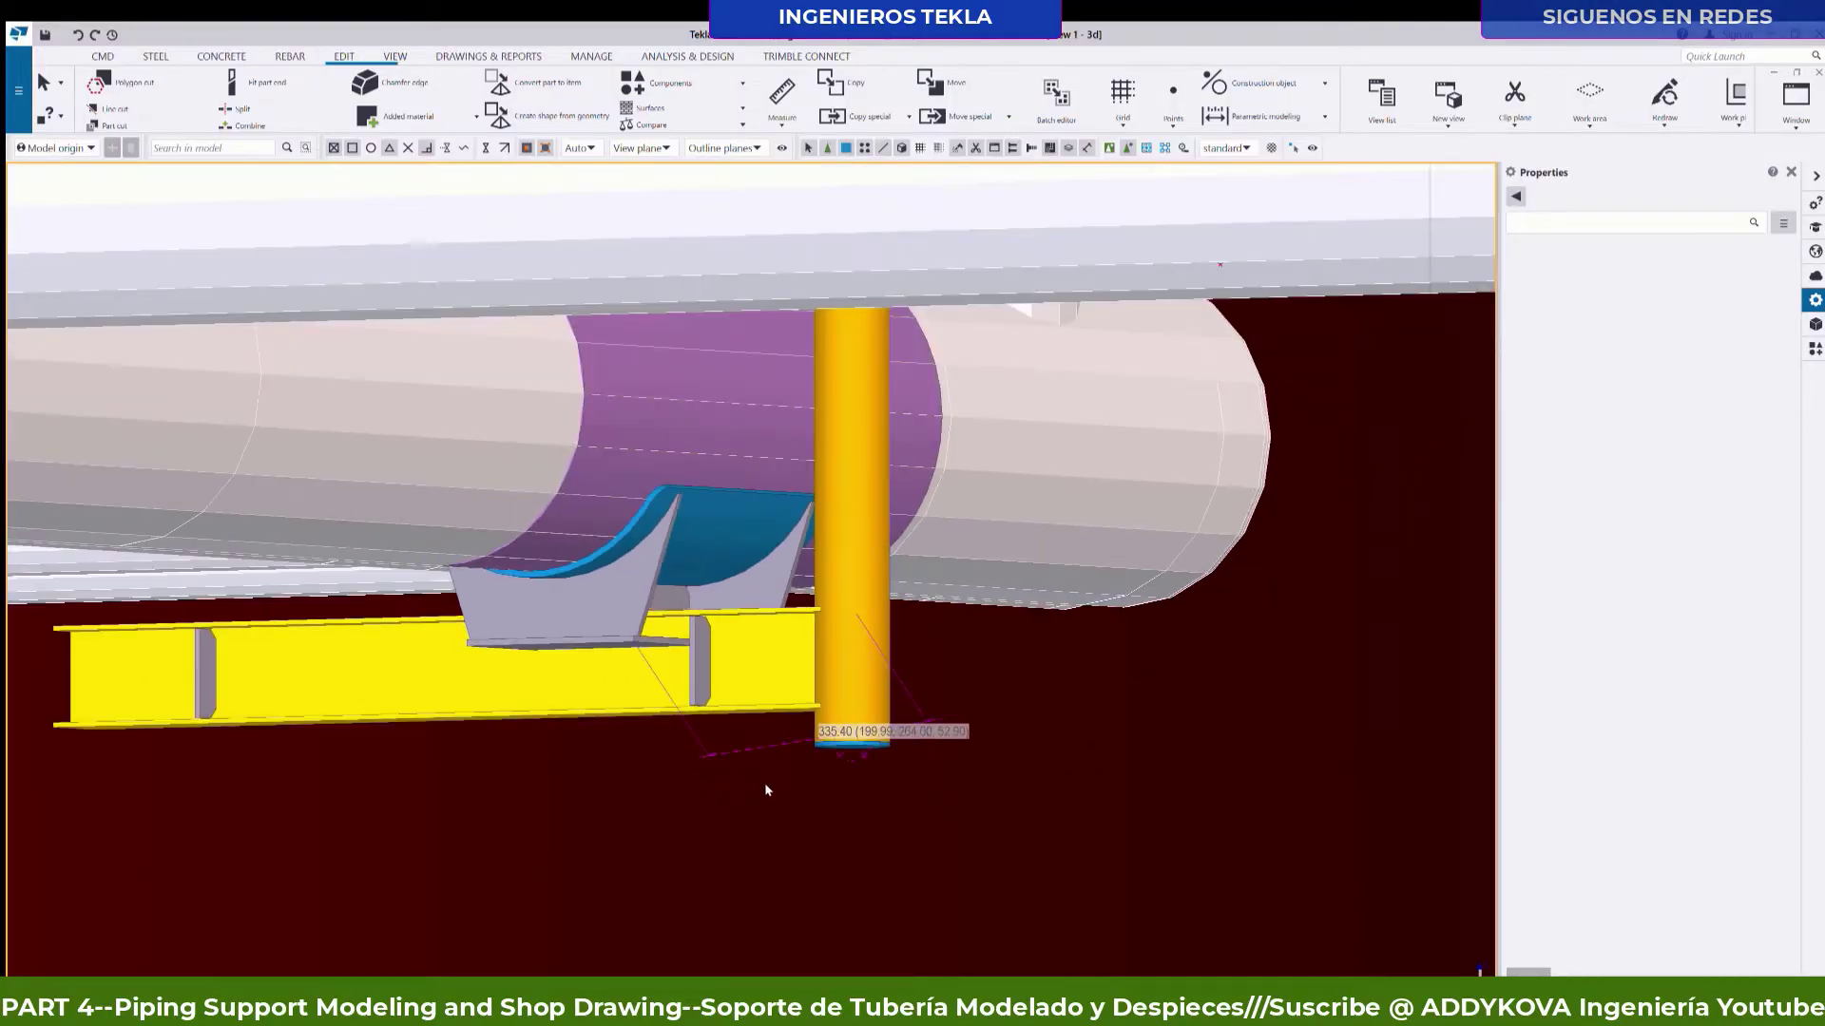
# Select the yellow support beam plus its right and left stiffener plates.
pyautogui.click(338, 708)
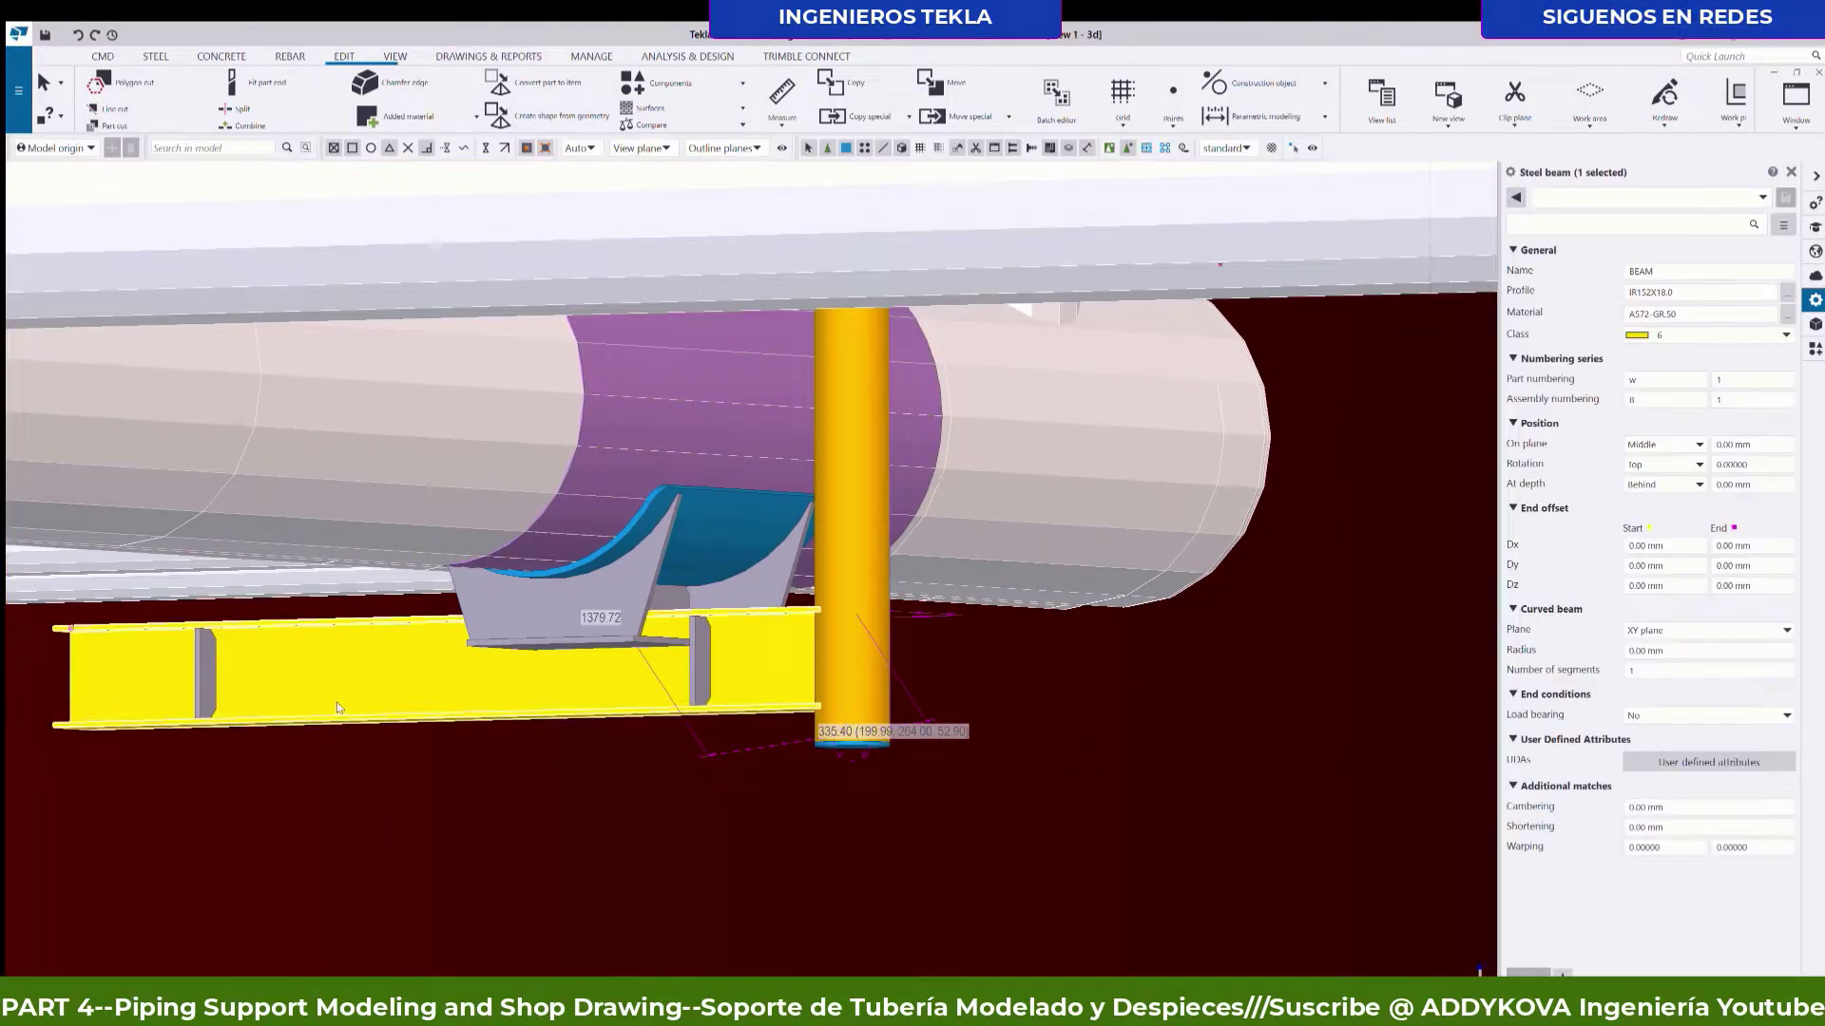
pyautogui.keyDown('ctrl'); pyautogui.click(704, 663); pyautogui.keyUp('ctrl')
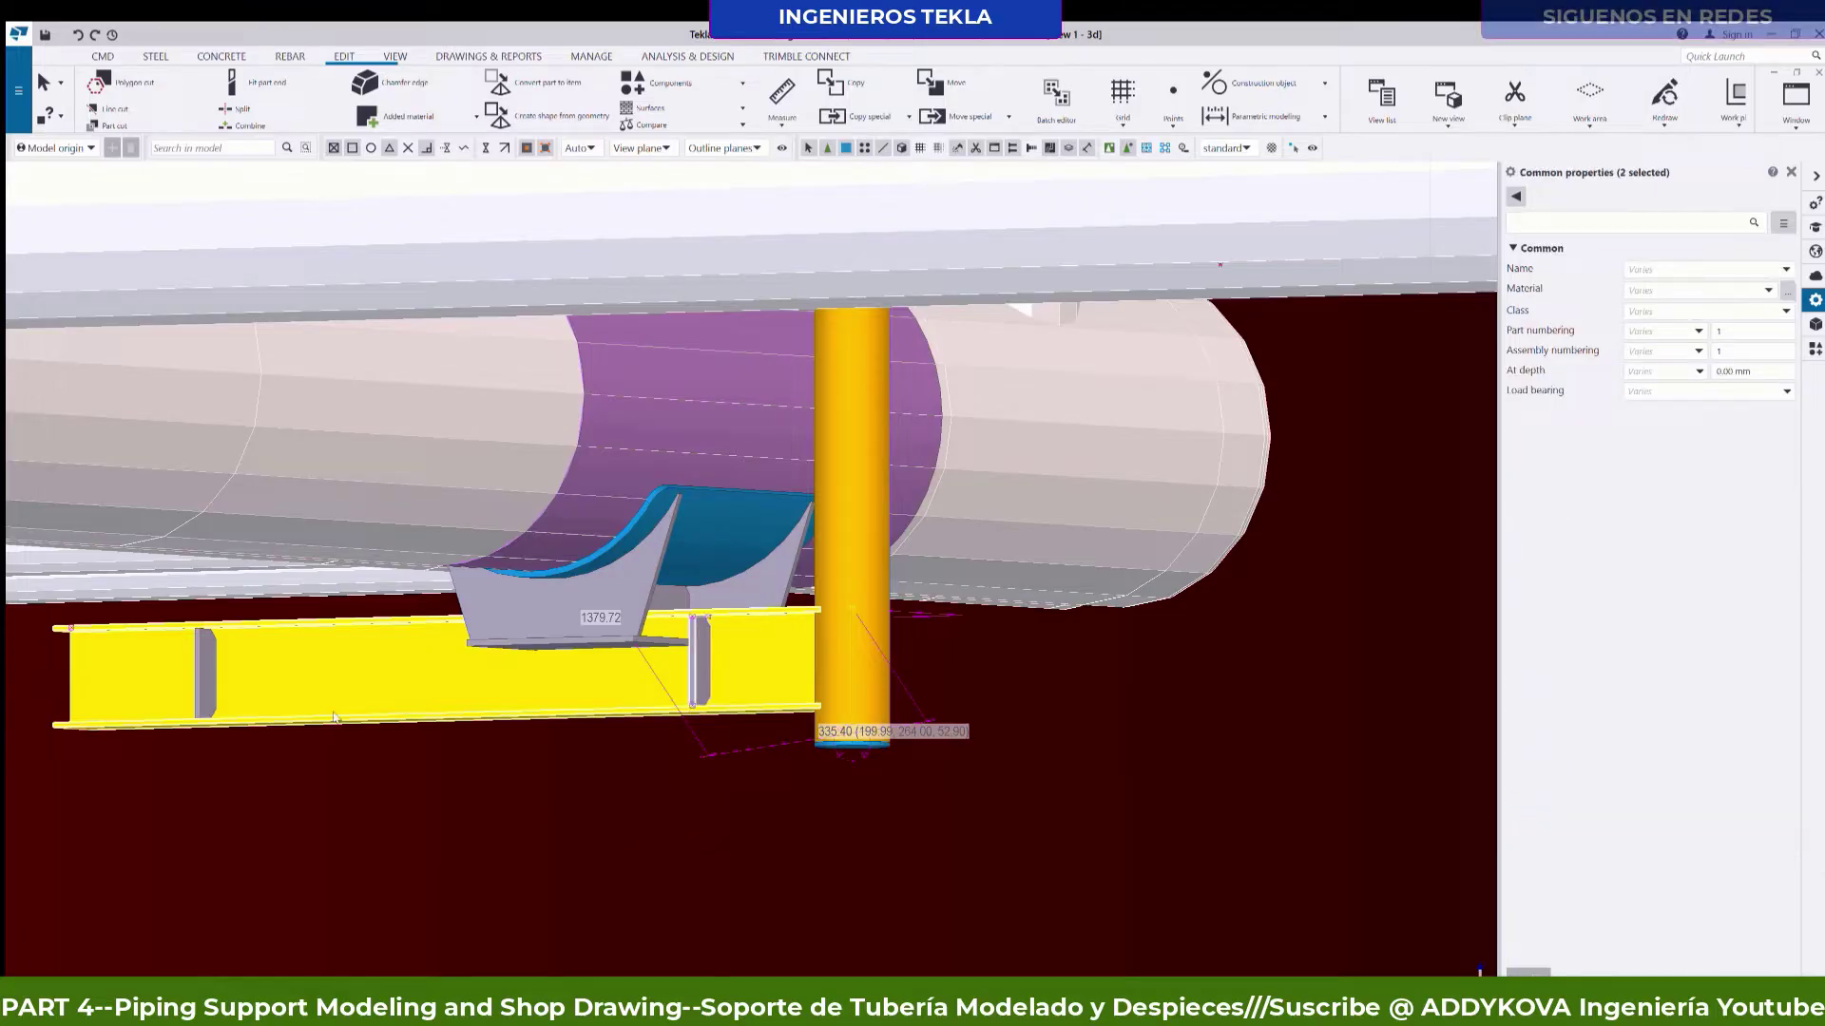
pyautogui.keyDown('ctrl'); pyautogui.click(203, 677); pyautogui.keyUp('ctrl')
pyautogui.scroll(1, 790, 796)
pyautogui.scroll(1, 791, 797)
pyautogui.scroll(1, 791, 796)
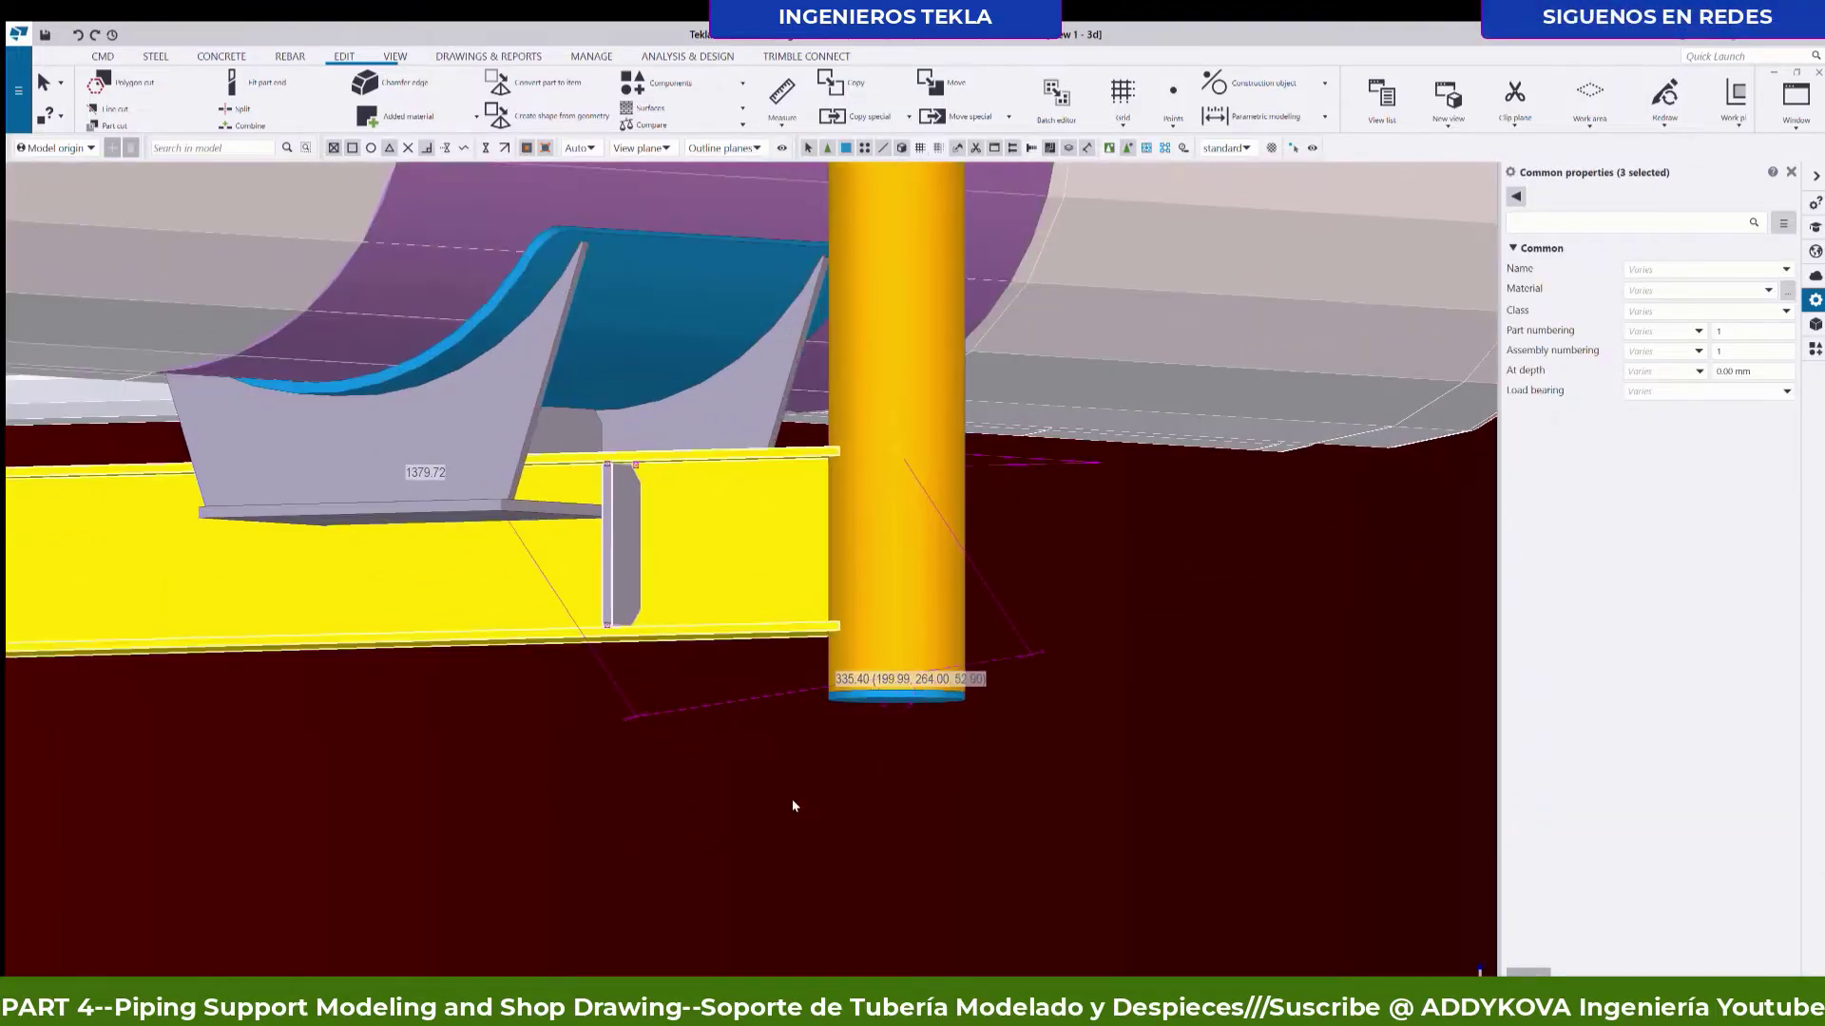
pyautogui.scroll(1, 793, 806)
pyautogui.scroll(1, 797, 781)
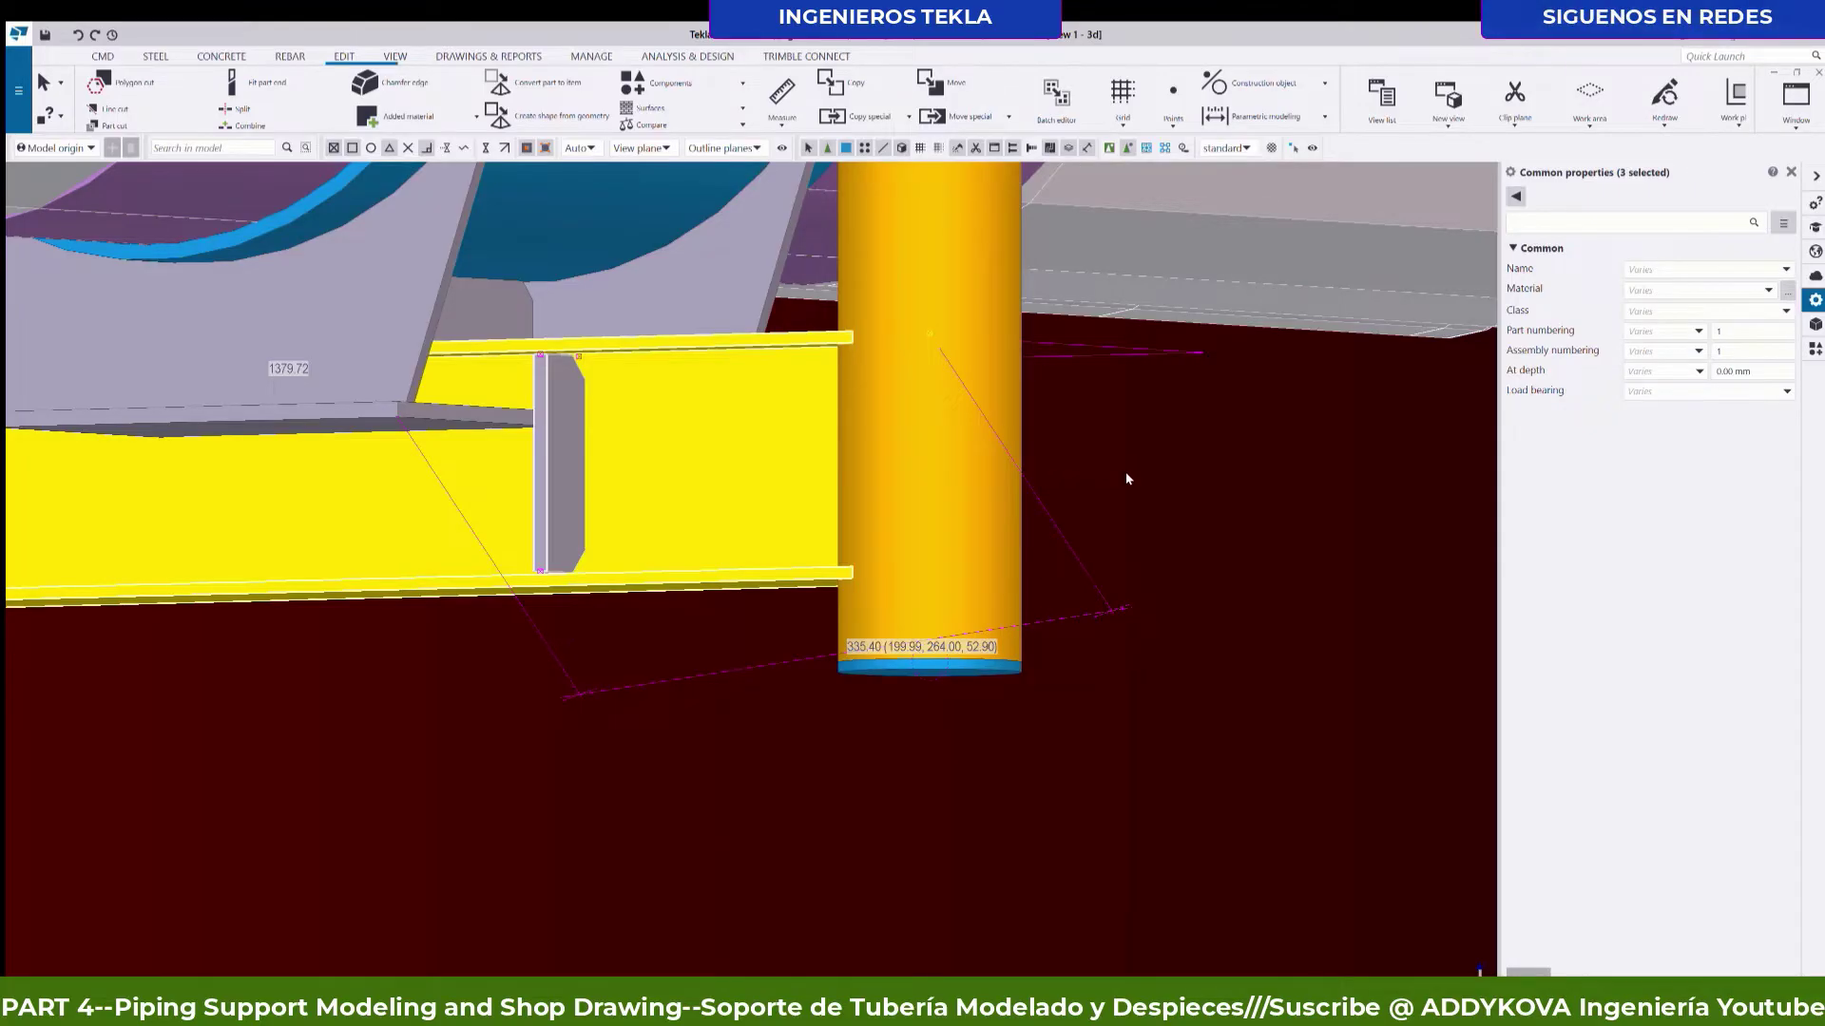
# Clear the selection and delete the left stiffener plate on the beam.
pyautogui.click(744, 717)
pyautogui.scroll(-3, 744, 716)
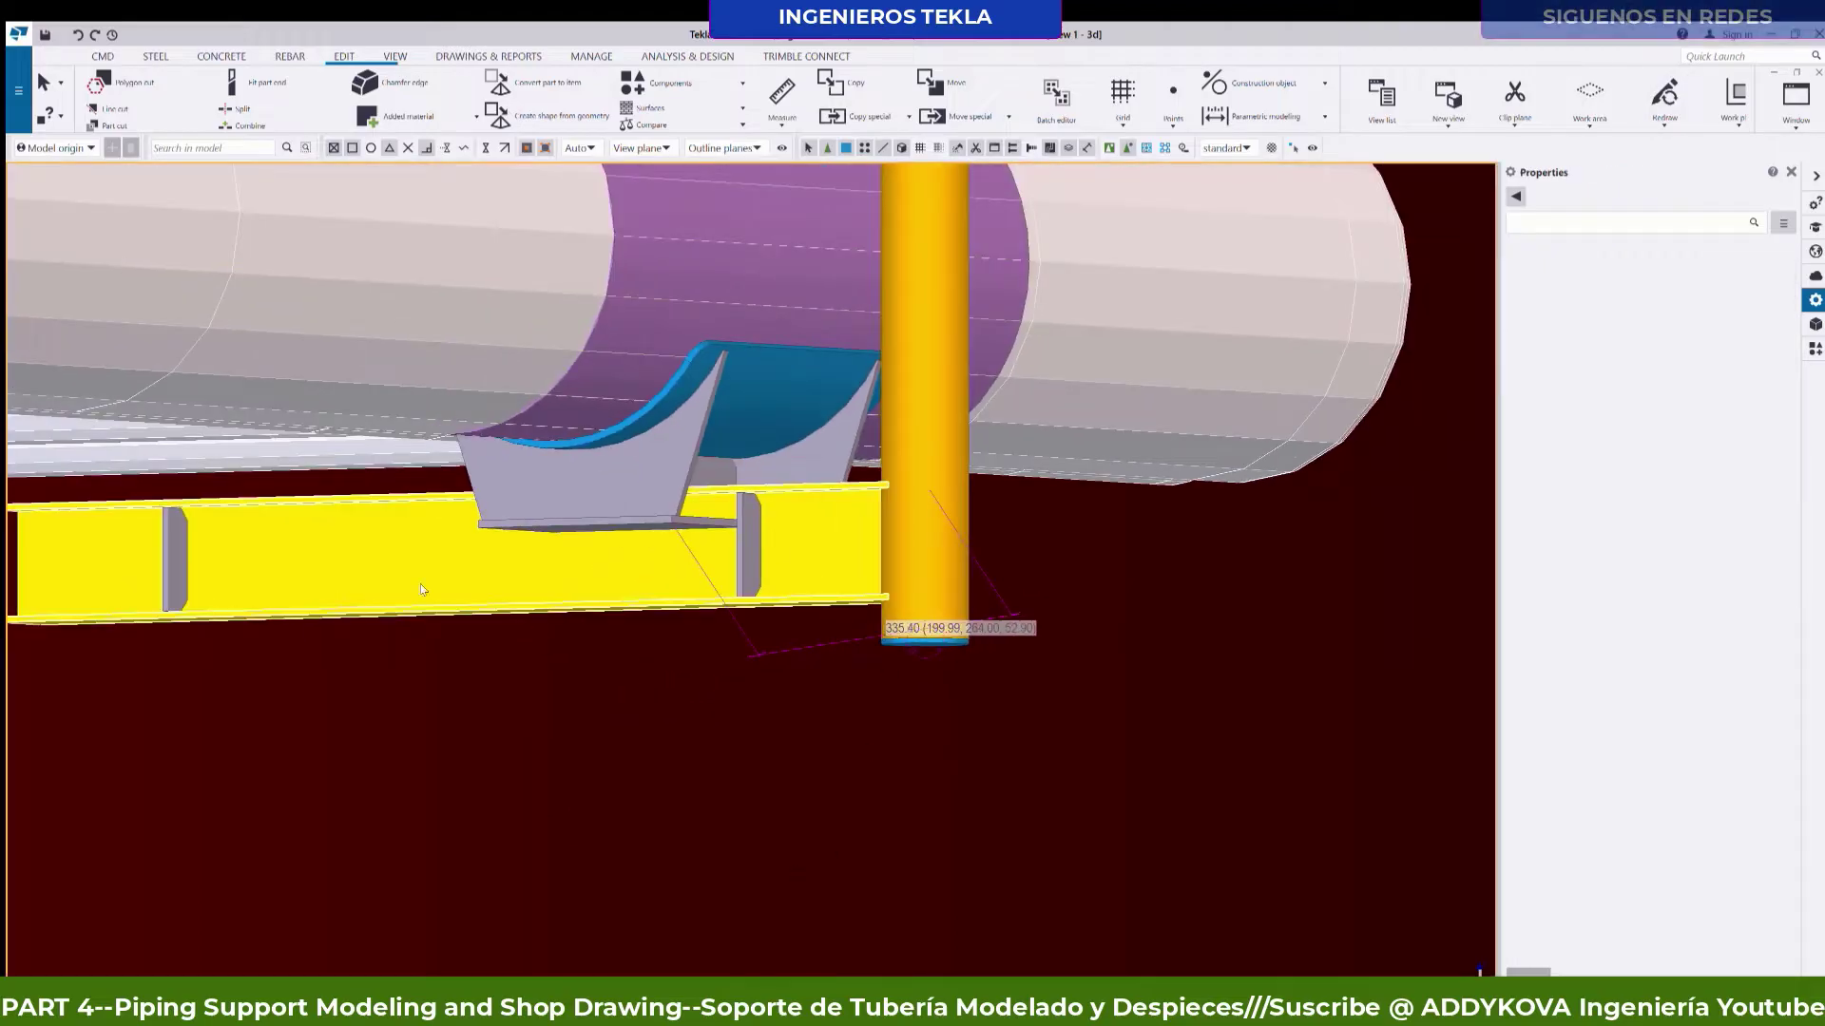
pyautogui.click(177, 556)
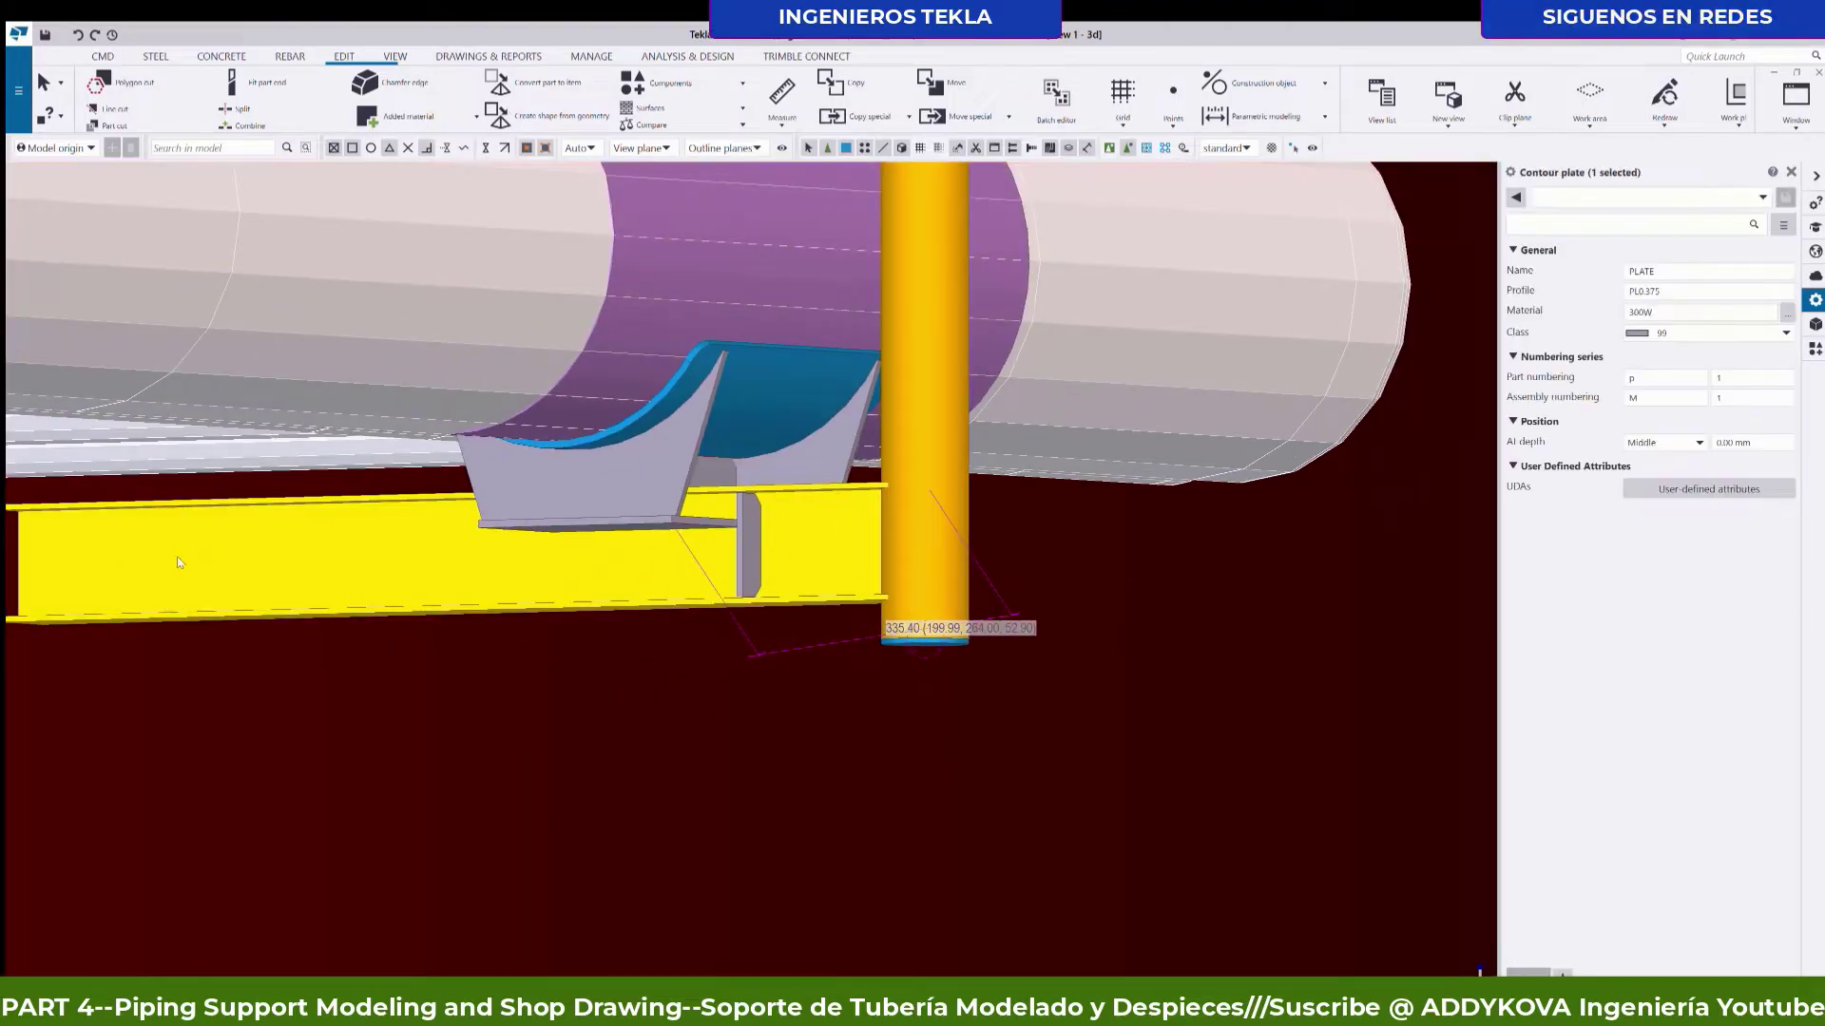
pyautogui.press('Delete')
# Select both beam stiffener plates from an angled view of the pipe rack.
pyautogui.click(751, 556)
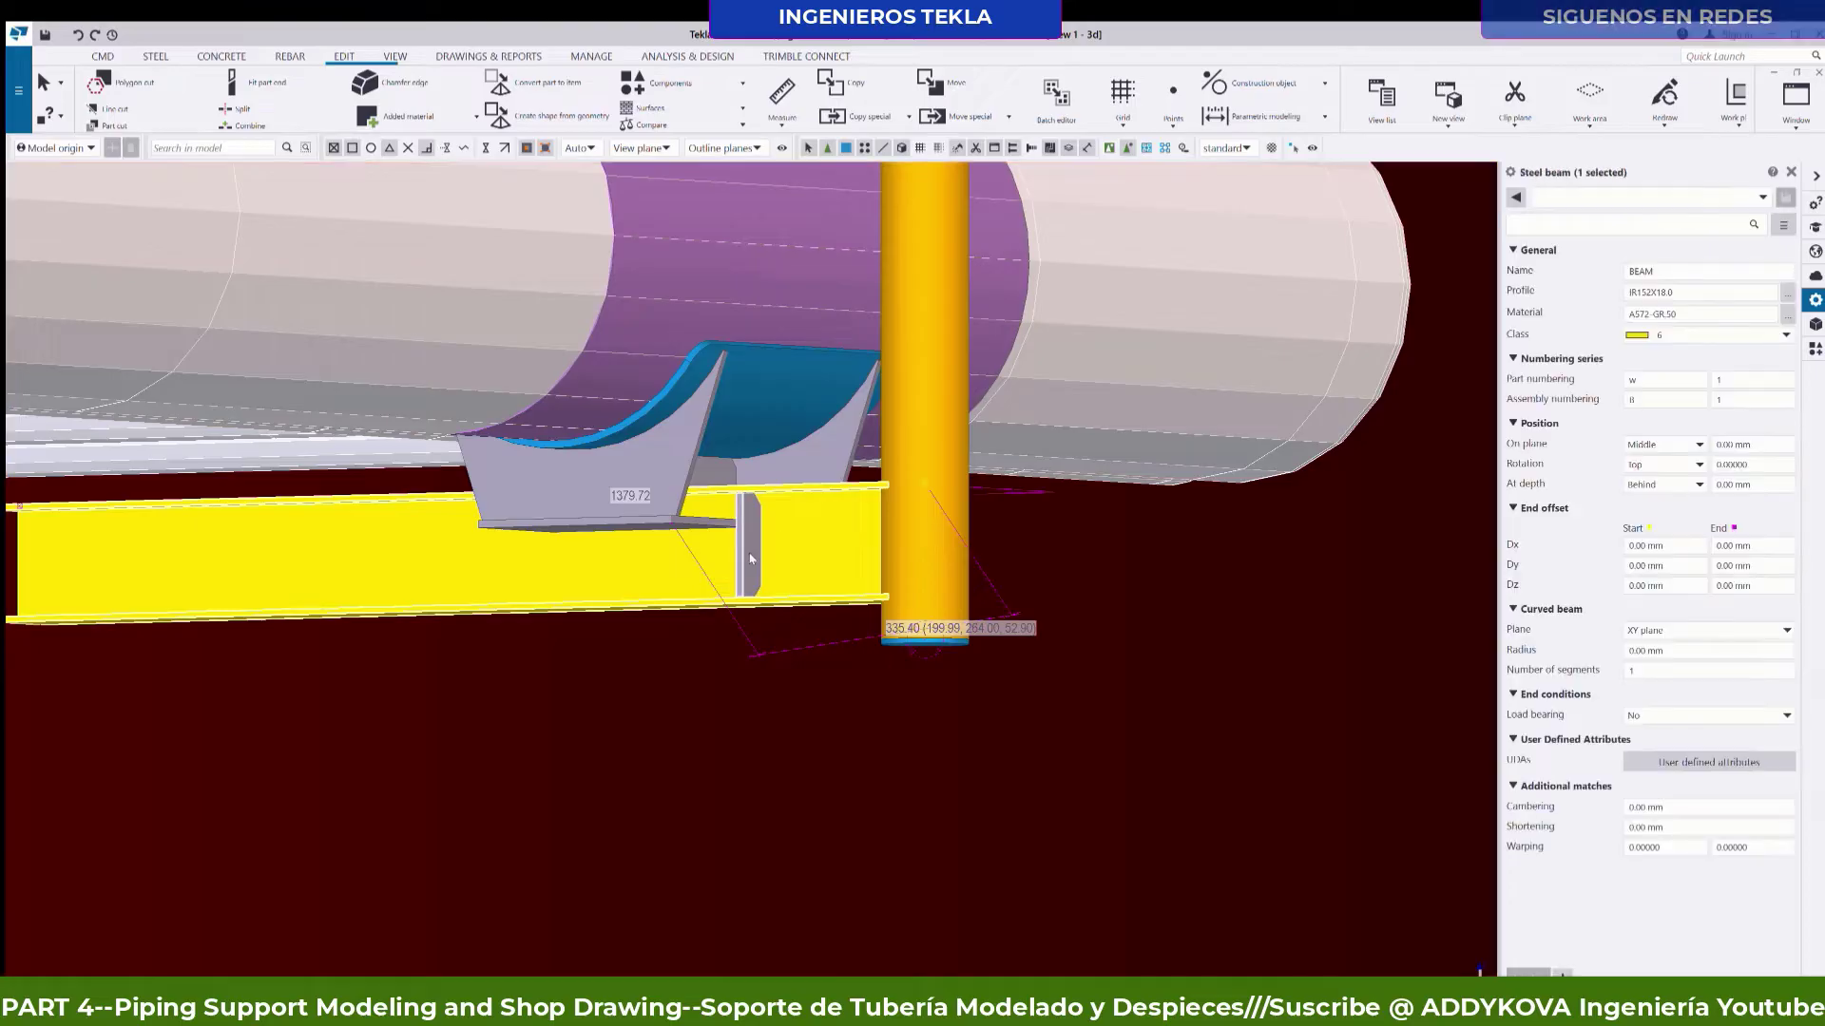
pyautogui.scroll(-3, 751, 556)
pyautogui.keyDown('ctrl'); pyautogui.moveTo(1105, 562); pyautogui.dragTo(1069, 594, button='middle'); pyautogui.keyUp('ctrl')
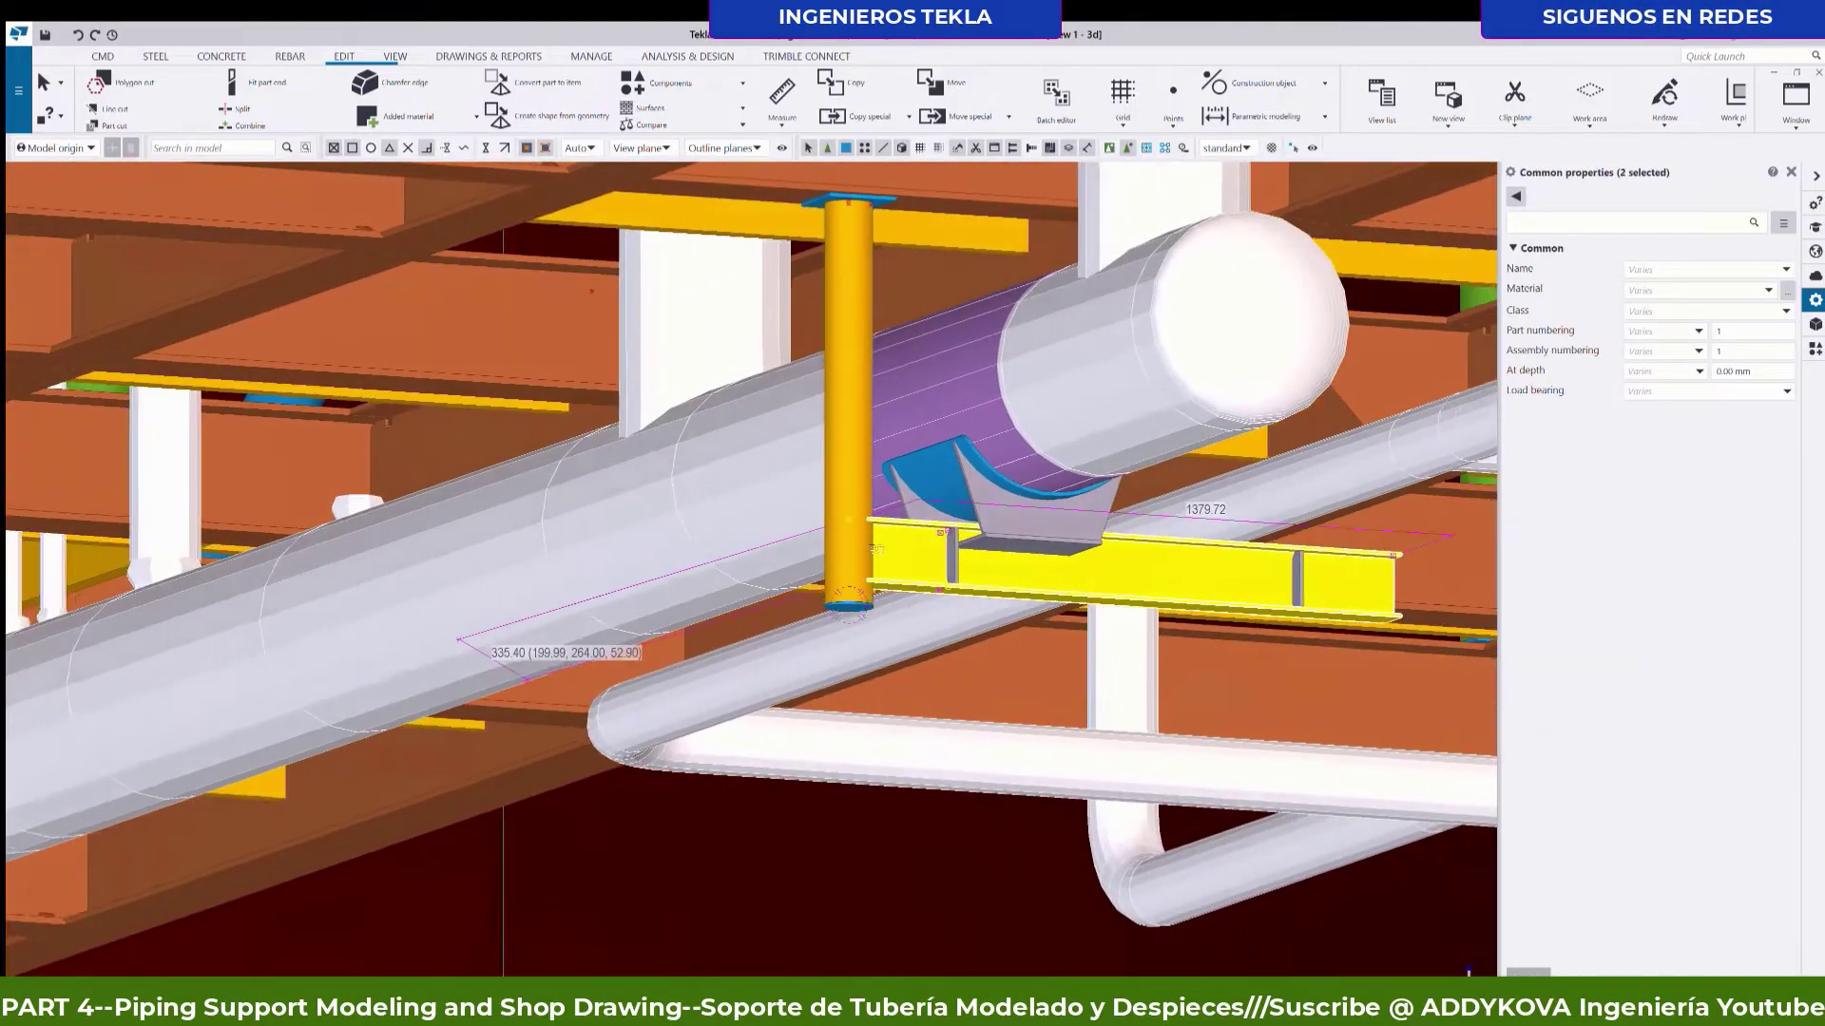
pyautogui.scroll(3, 1069, 593)
pyautogui.scroll(-2, 1069, 593)
pyautogui.keyDown('ctrl'); pyautogui.click(747, 556); pyautogui.keyUp('ctrl')
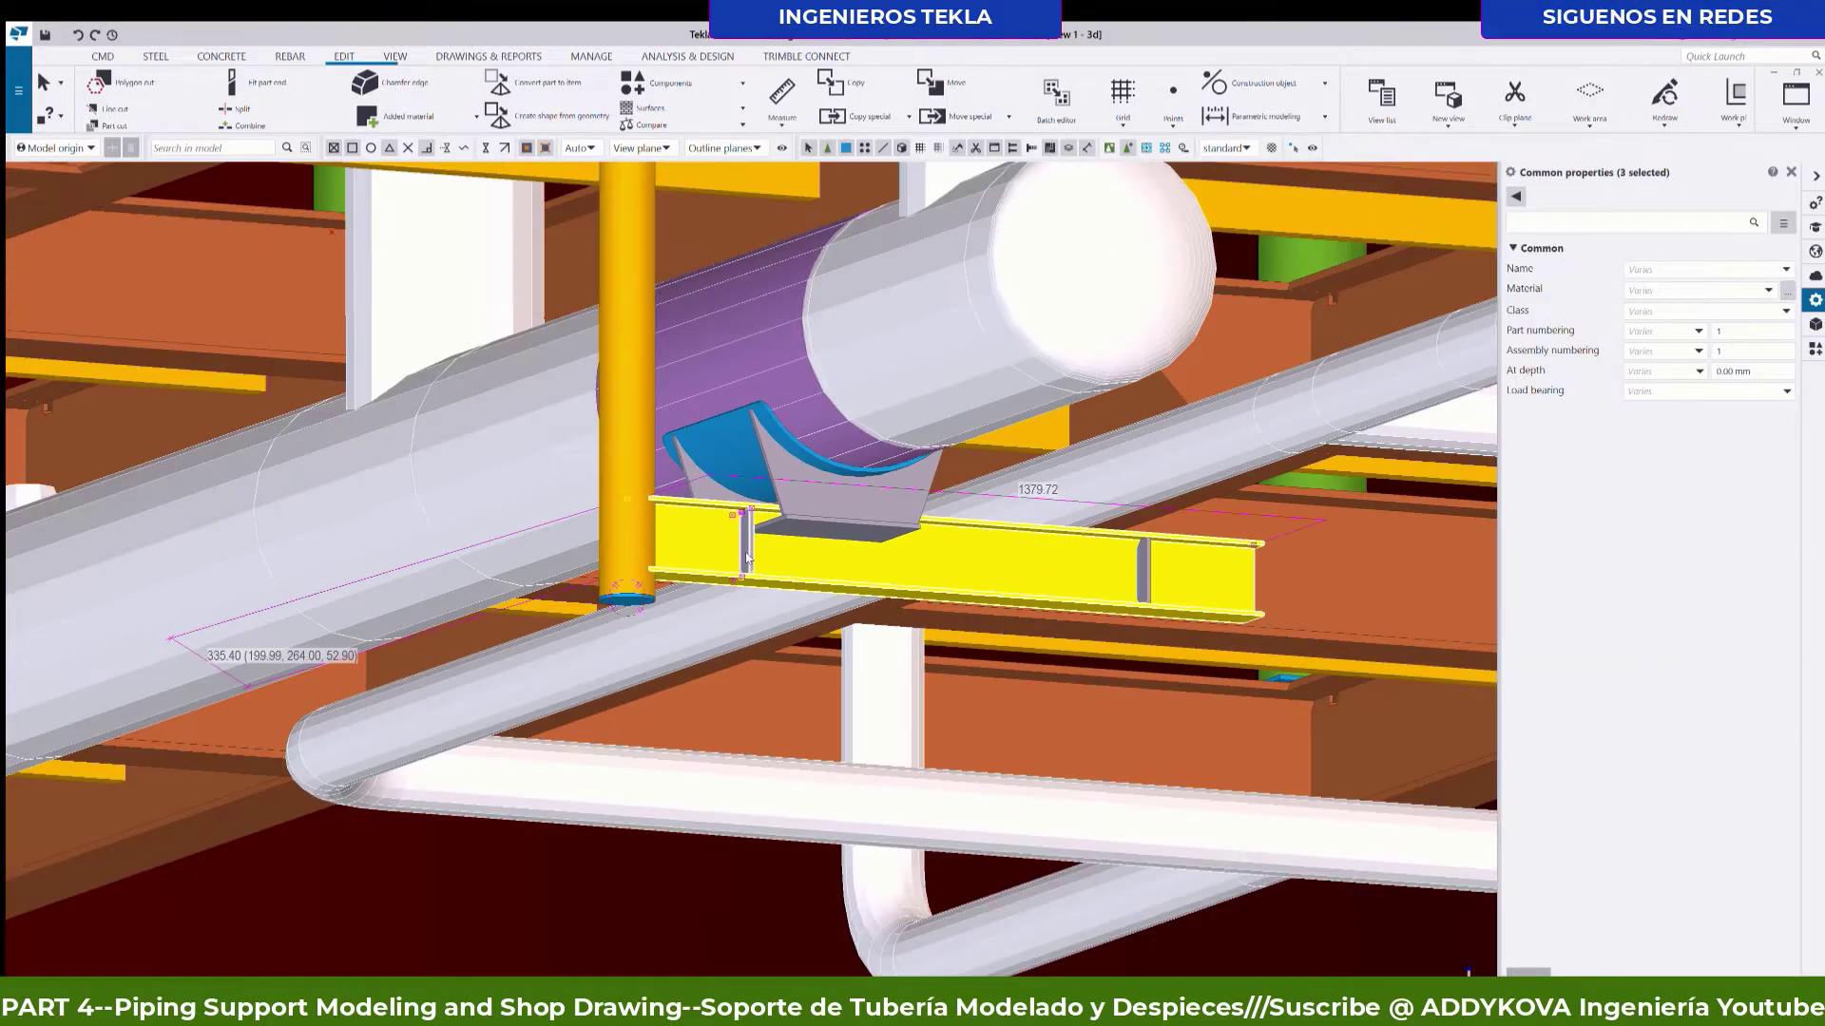
pyautogui.scroll(2, 747, 561)
pyautogui.scroll(2, 618, 635)
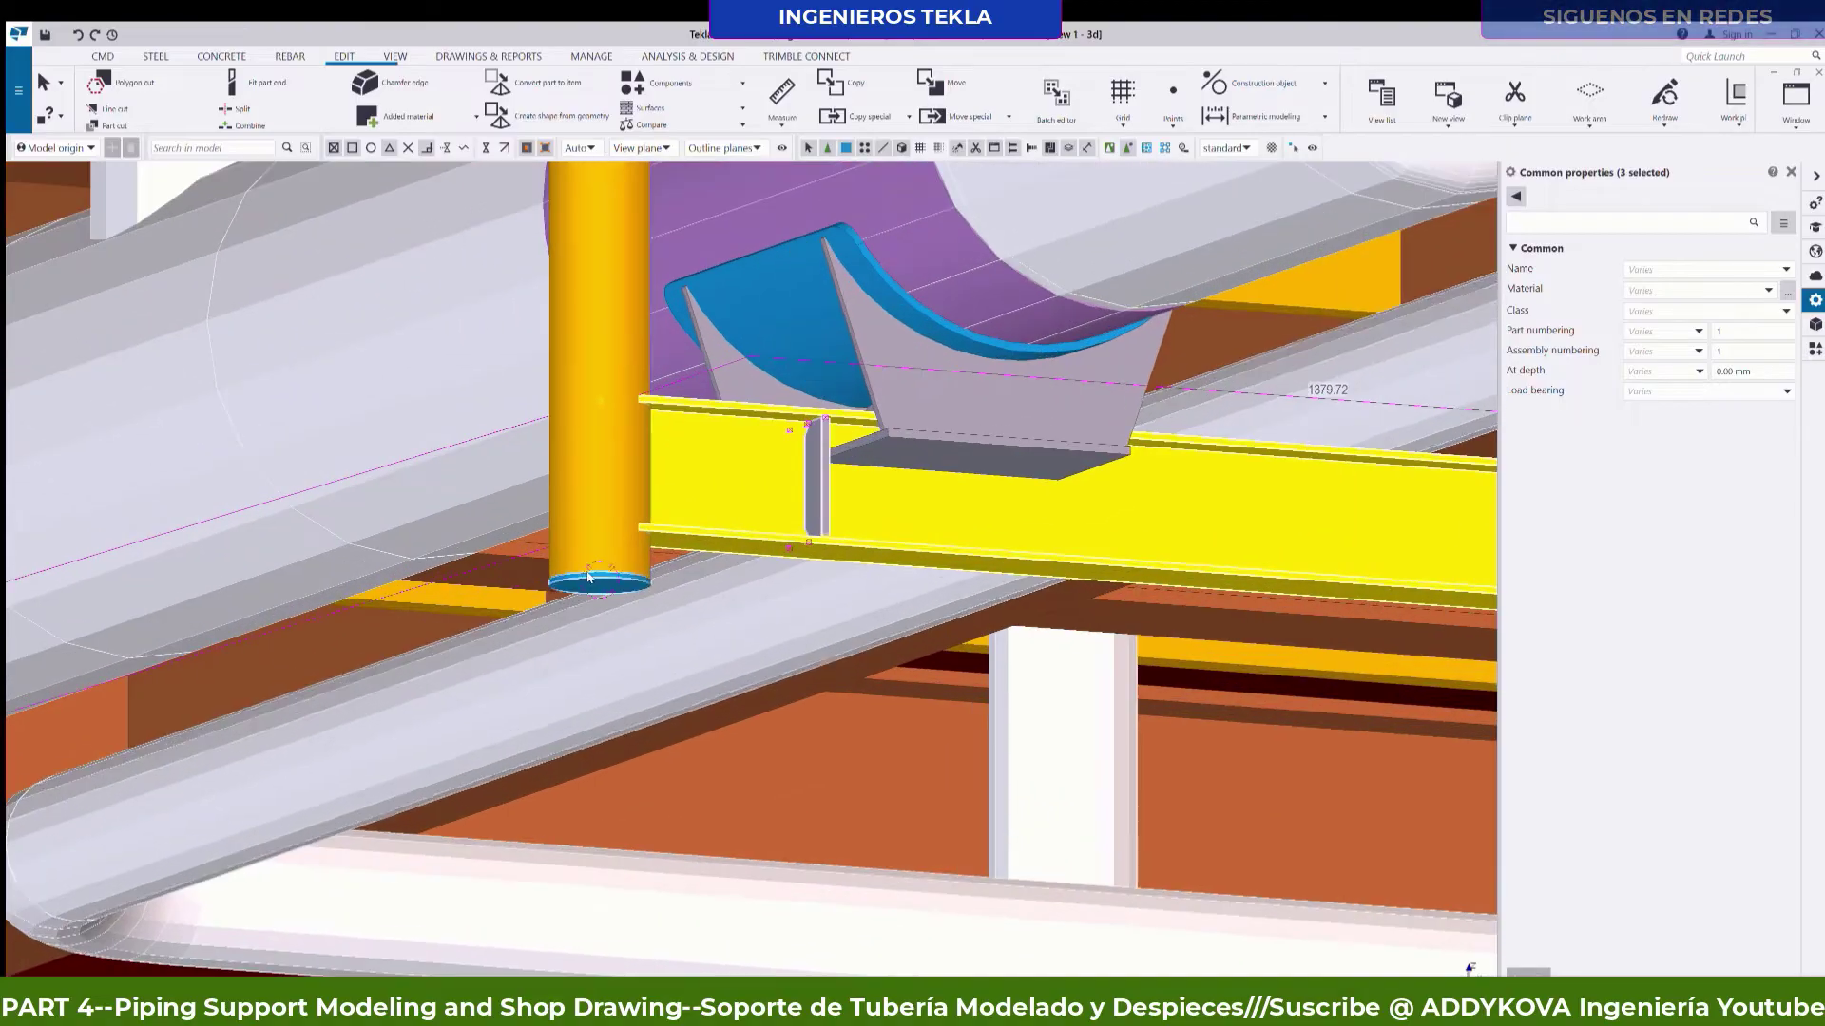
# Add the post's bottom plate to the selection and tilt the view up at the framing.
pyautogui.keyDown('ctrl'); pyautogui.click(564, 589); pyautogui.keyUp('ctrl')
pyautogui.scroll(-2, 619, 589)
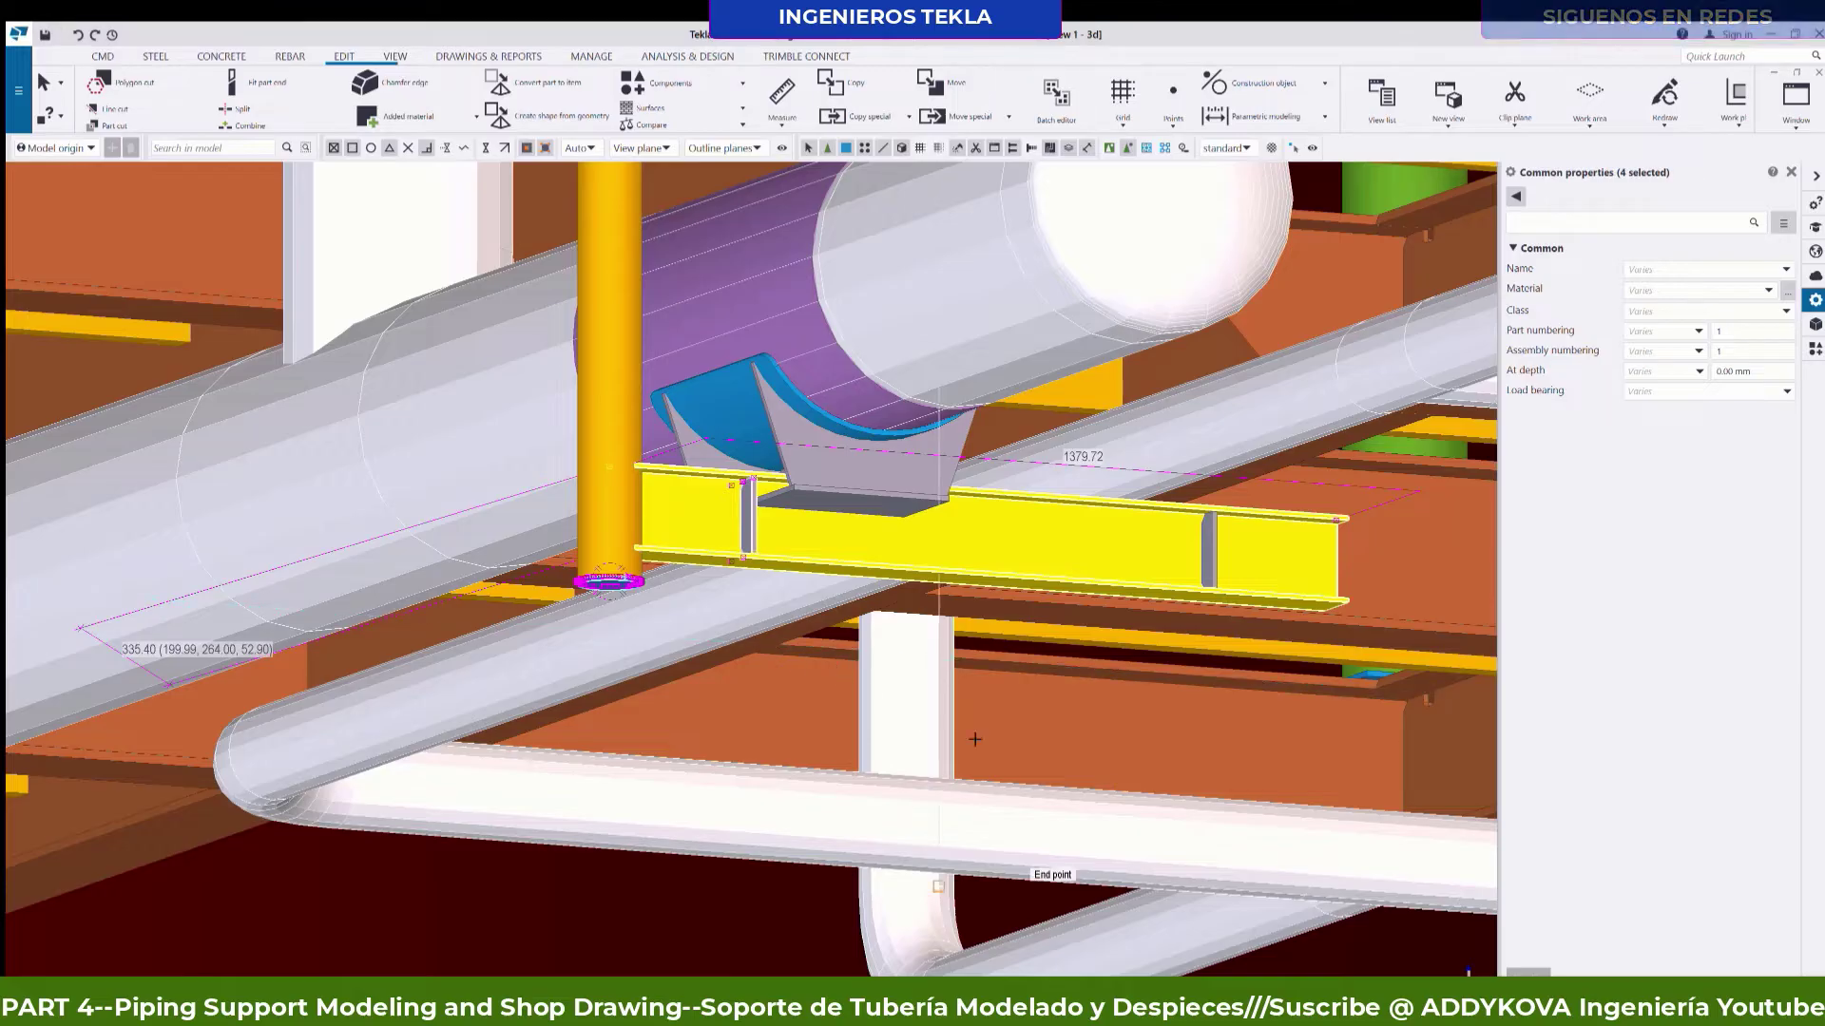
pyautogui.scroll(-5, 825, 659)
pyautogui.scroll(2, 825, 660)
pyautogui.moveTo(824, 659)
pyautogui.keyDown('ctrl'); pyautogui.mouseDown(button='middle')
pyautogui.moveTo(851, 430)
pyautogui.moveTo(931, 733)
pyautogui.mouseUp(button='middle'); pyautogui.keyUp('ctrl')
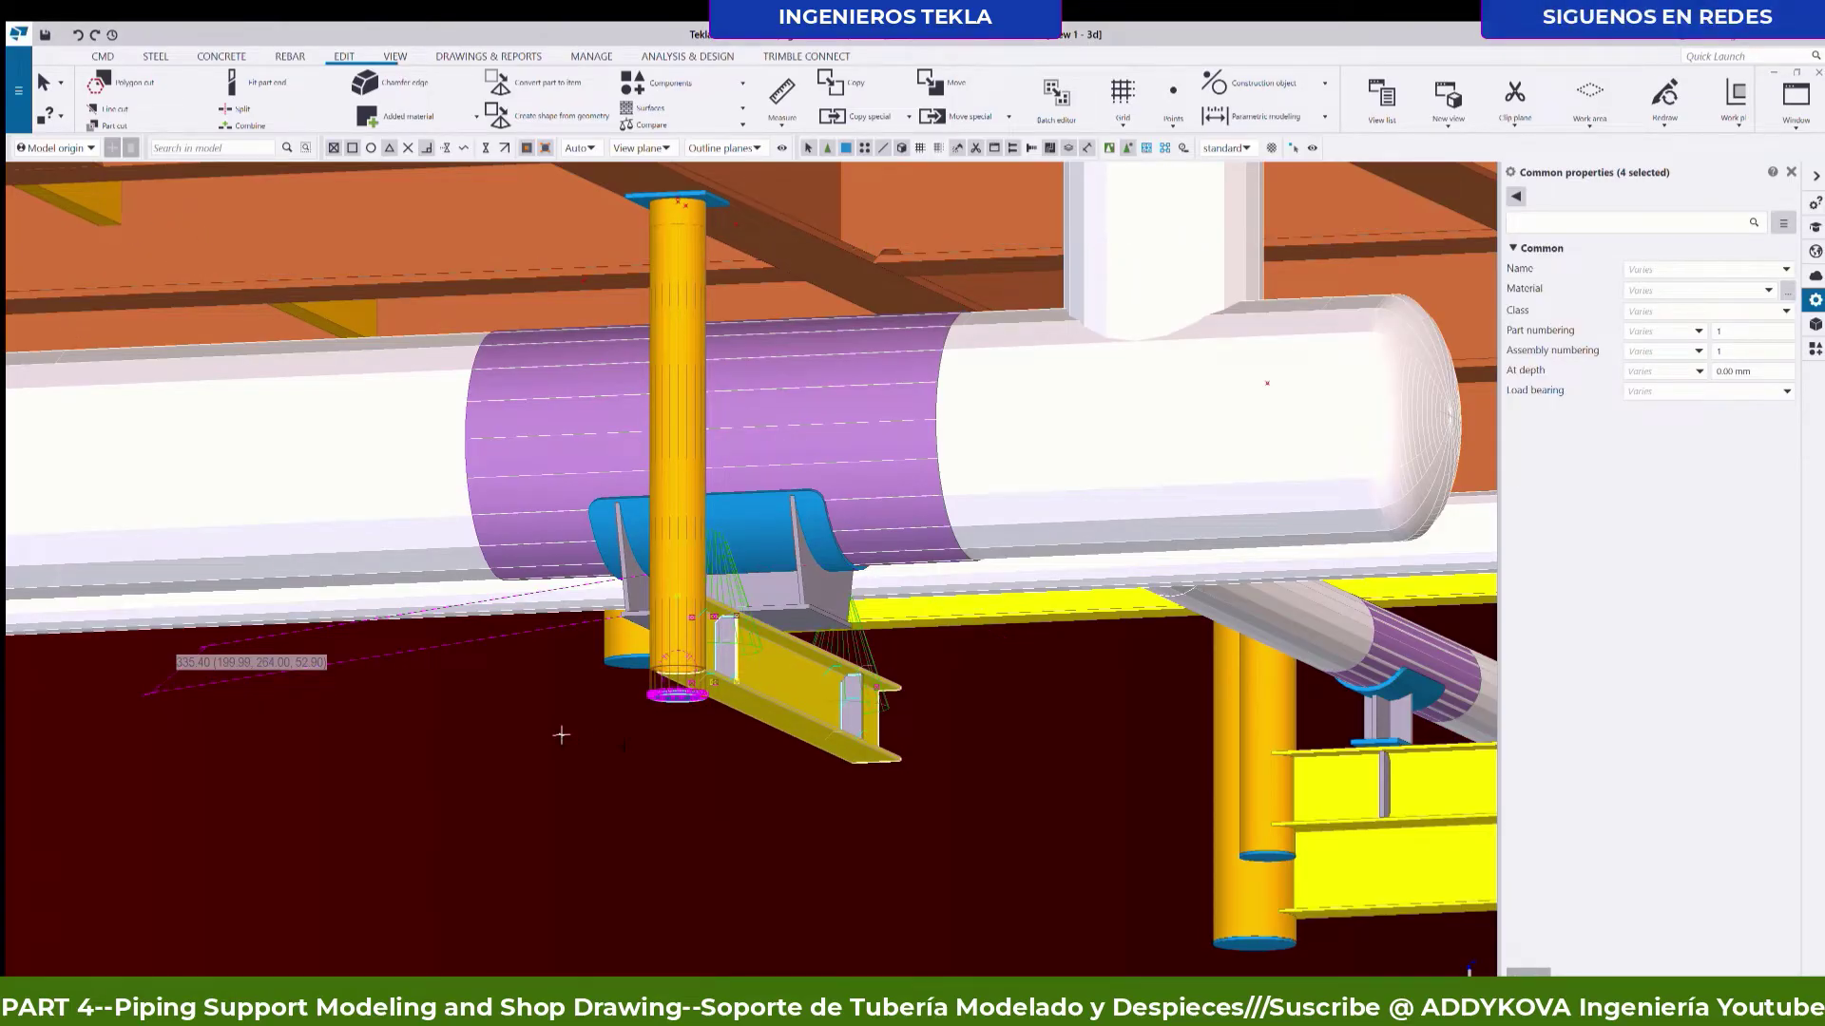
# Clear the selection, orbit around the pipe supports and inspect a post's properties.
pyautogui.press('Escape')
pyautogui.scroll(3, 684, 709)
pyautogui.scroll(-4, 690, 743)
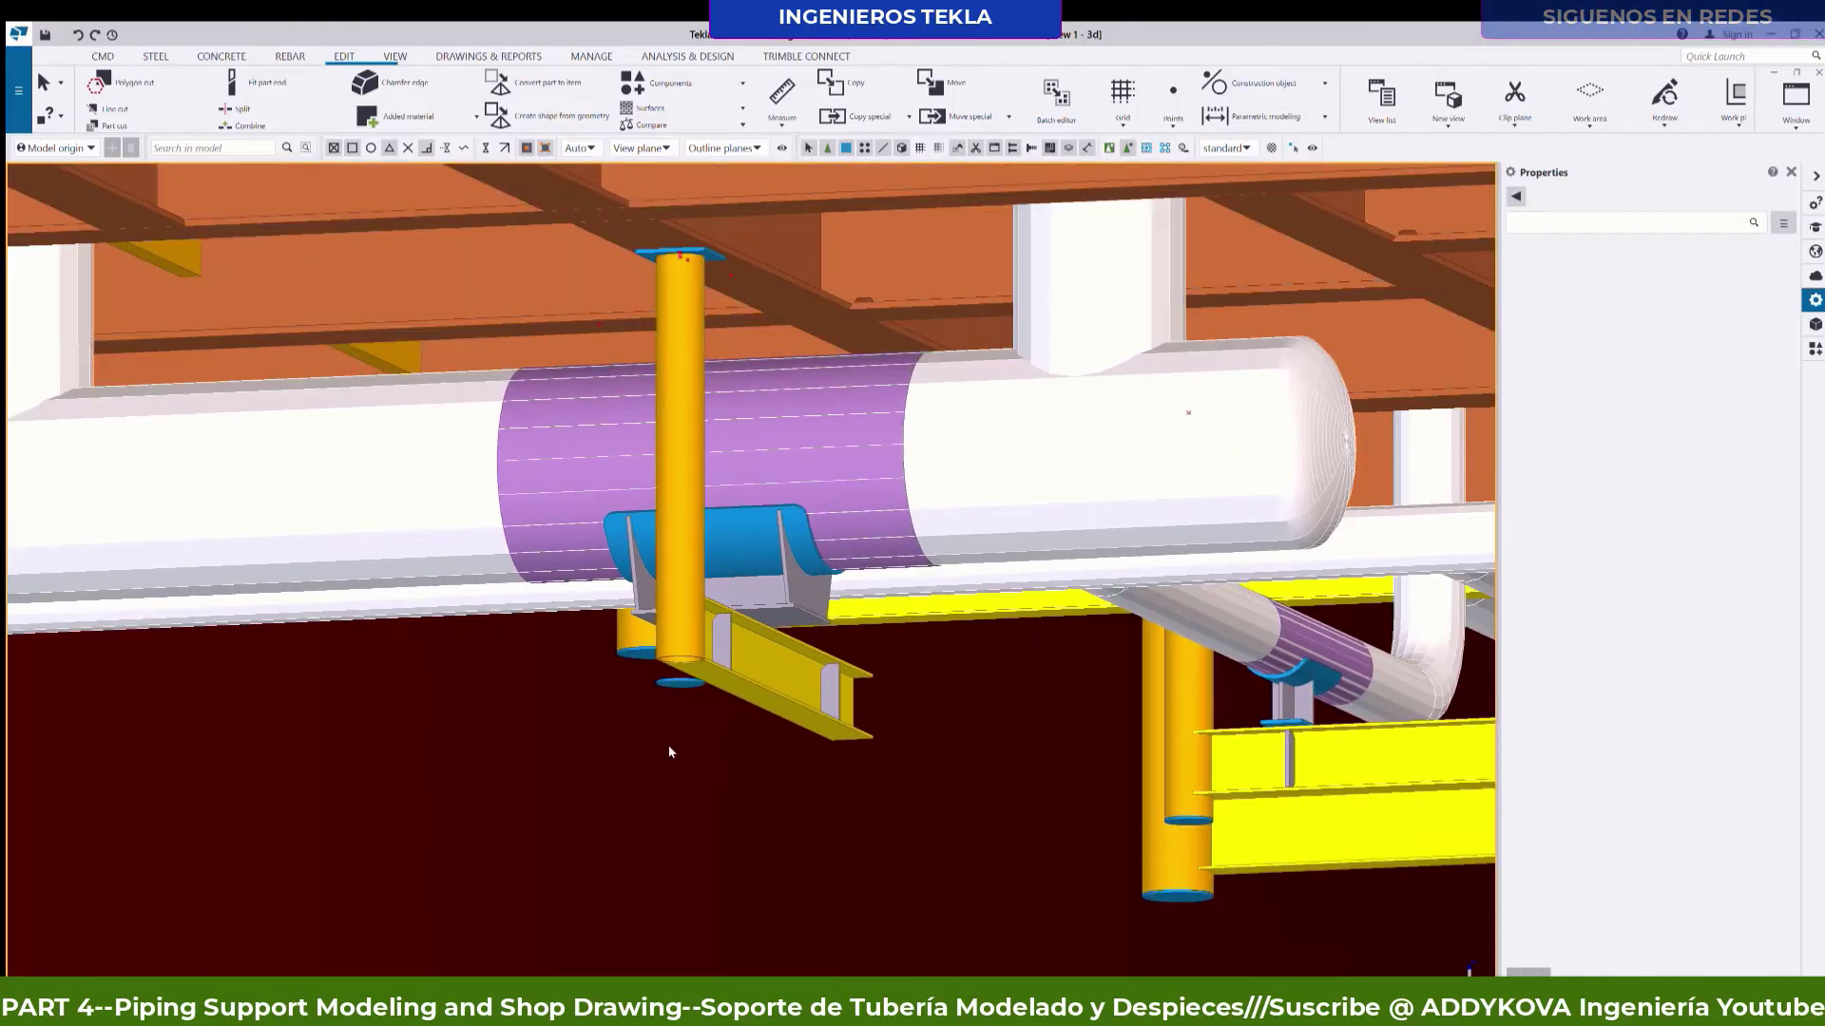
pyautogui.moveTo(670, 752)
pyautogui.keyDown('ctrl'); pyautogui.mouseDown(button='middle')
pyautogui.moveTo(860, 754)
pyautogui.moveTo(823, 803)
pyautogui.moveTo(827, 754)
pyautogui.mouseUp(button='middle'); pyautogui.keyUp('ctrl')
pyautogui.scroll(2, 827, 754)
pyautogui.scroll(2, 733, 774)
pyautogui.scroll(2, 641, 555)
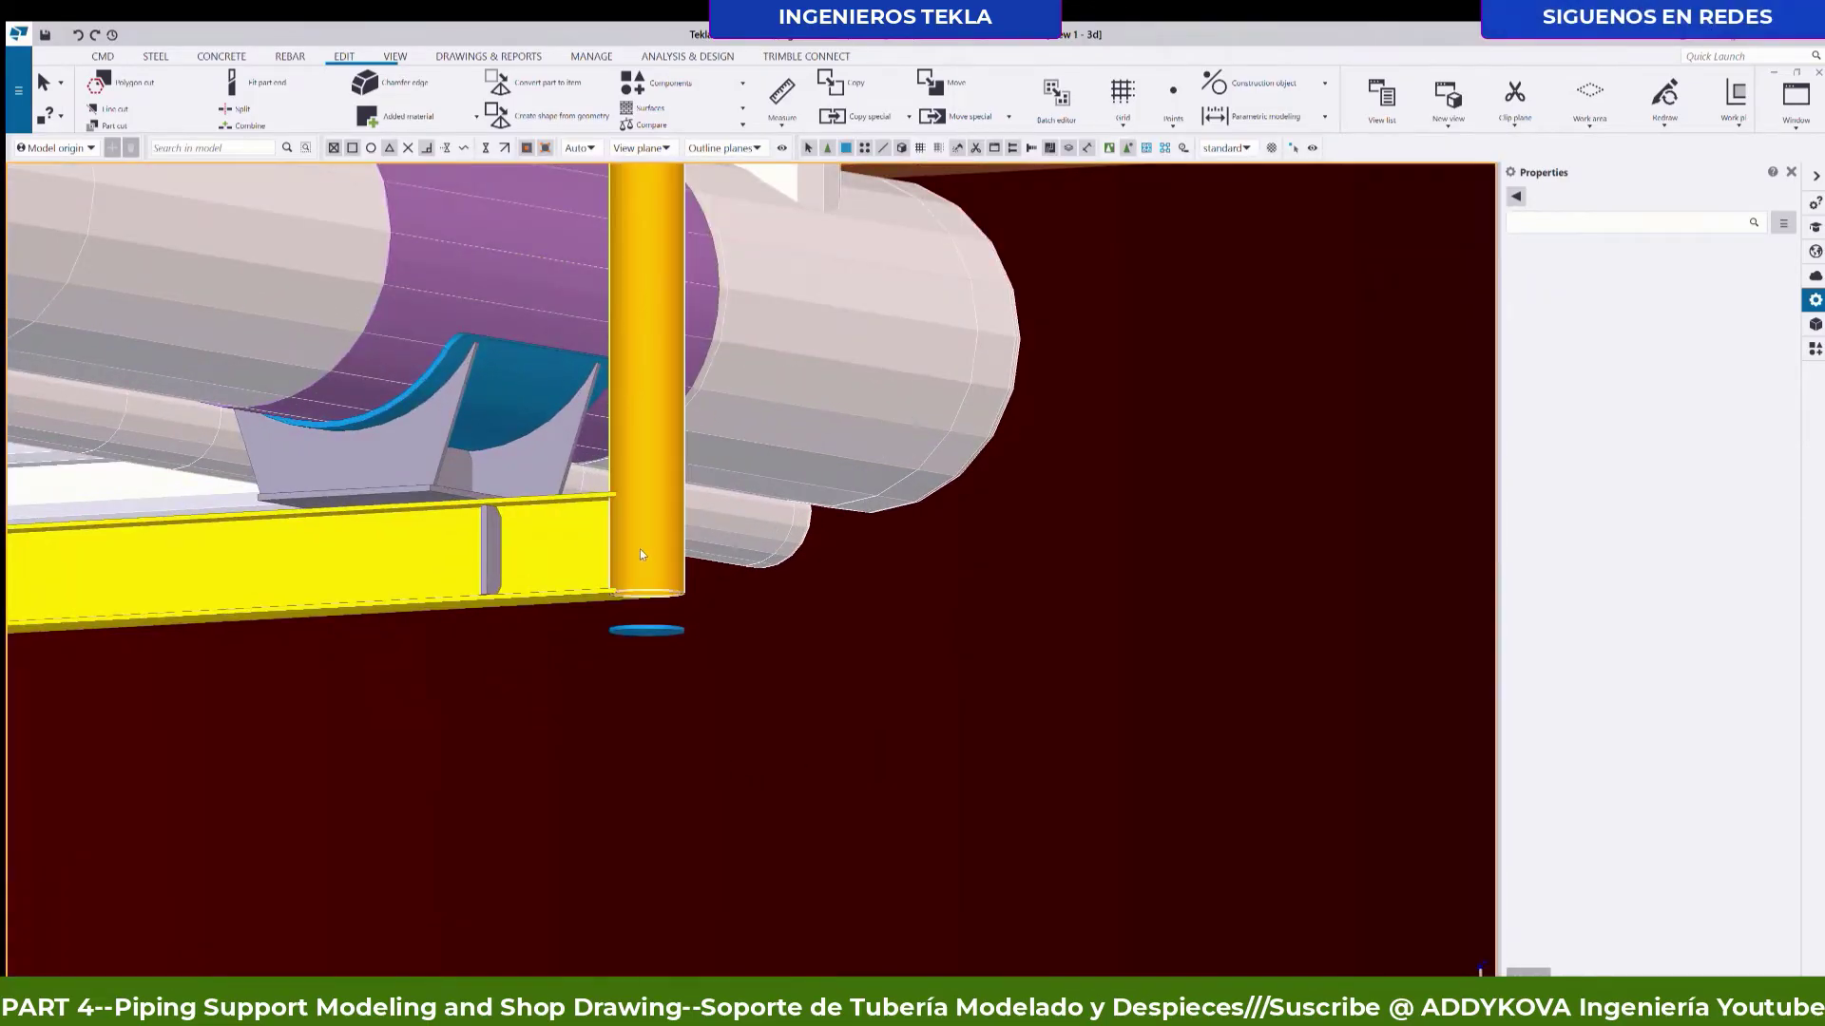
pyautogui.click(640, 554)
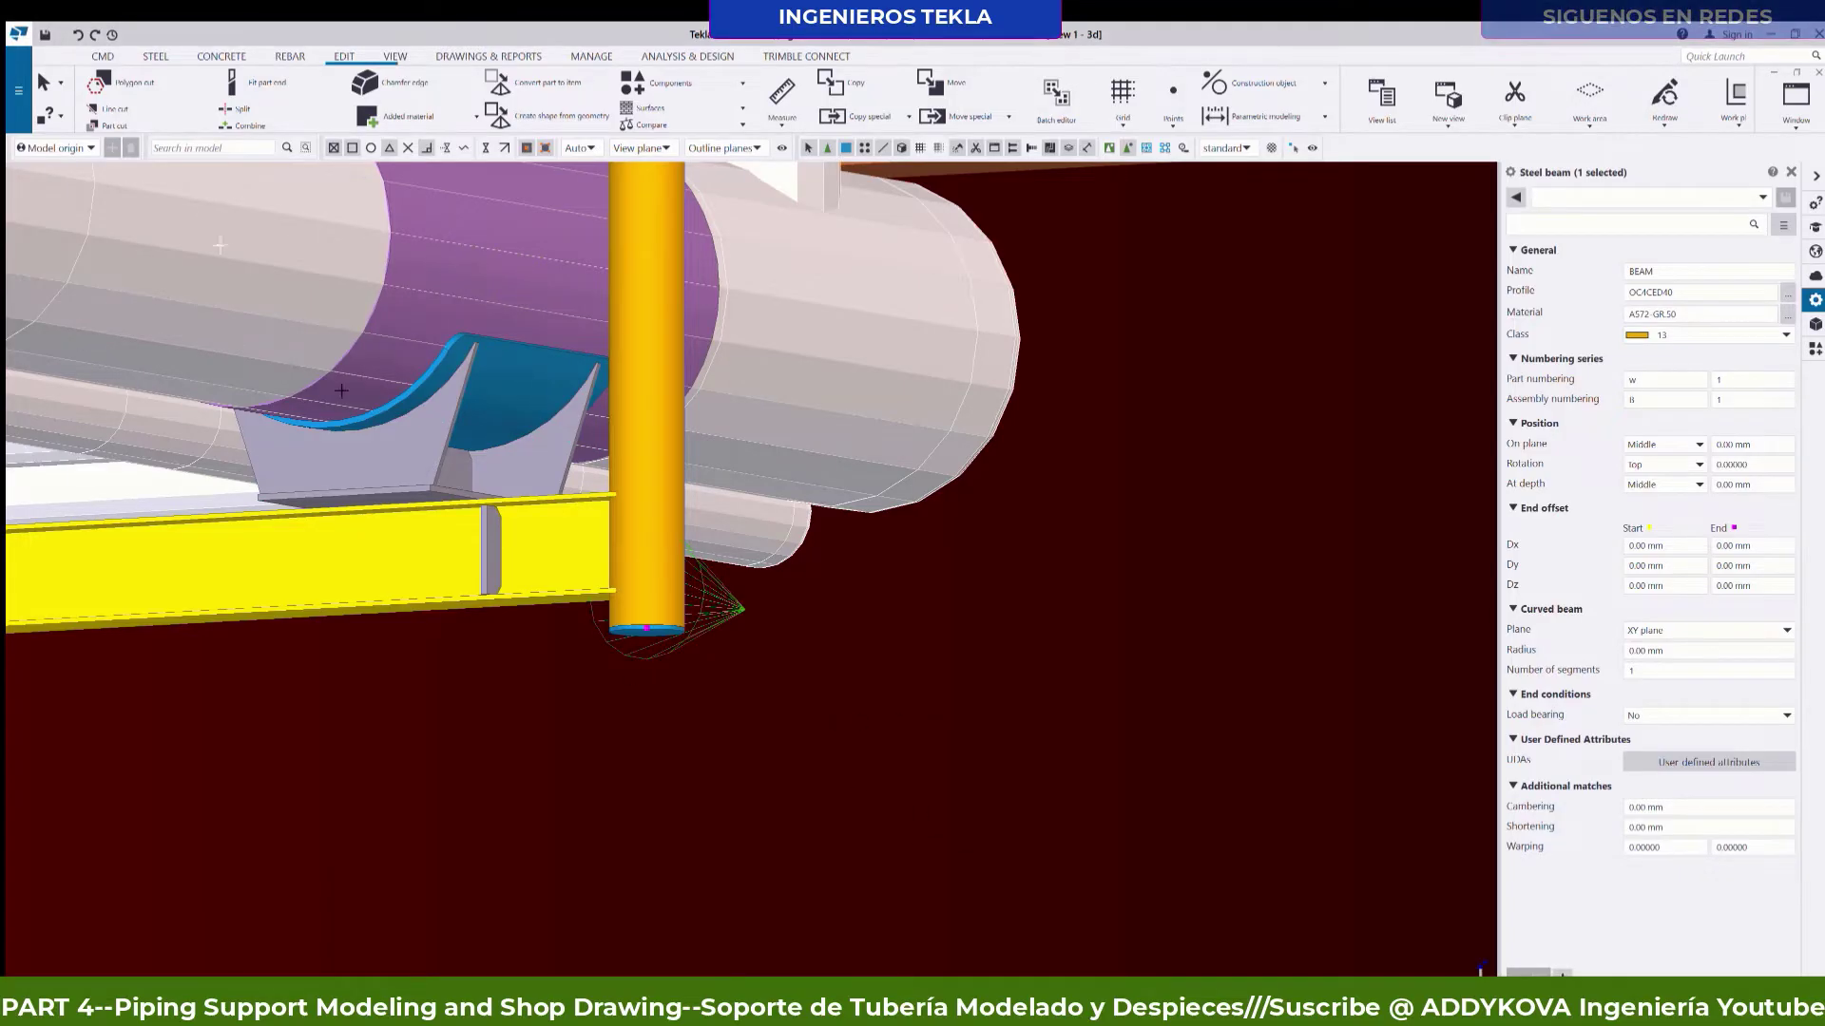
pyautogui.scroll(-5, 730, 766)
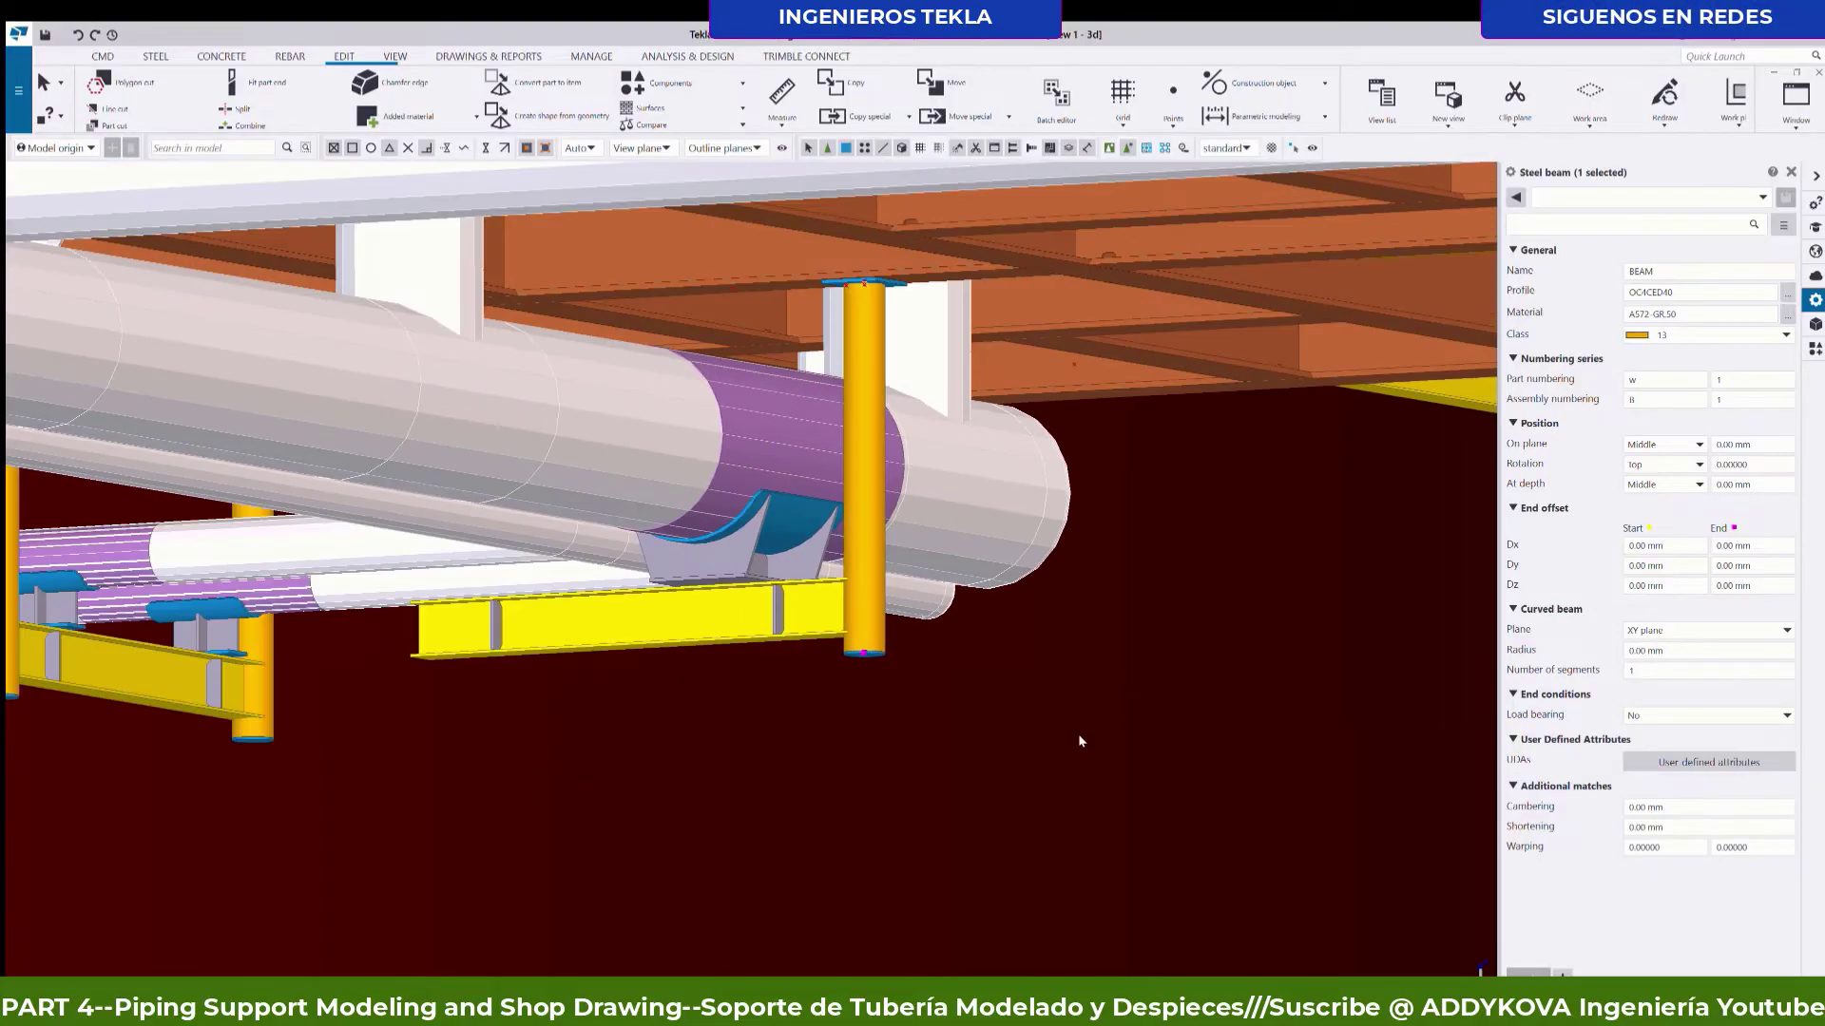
# Deselect the post, inspect a support plate, then view the structure from a new angle.
pyautogui.click(1077, 734)
pyautogui.scroll(2, 452, 671)
pyautogui.scroll(3, 505, 593)
pyautogui.scroll(-3, 506, 593)
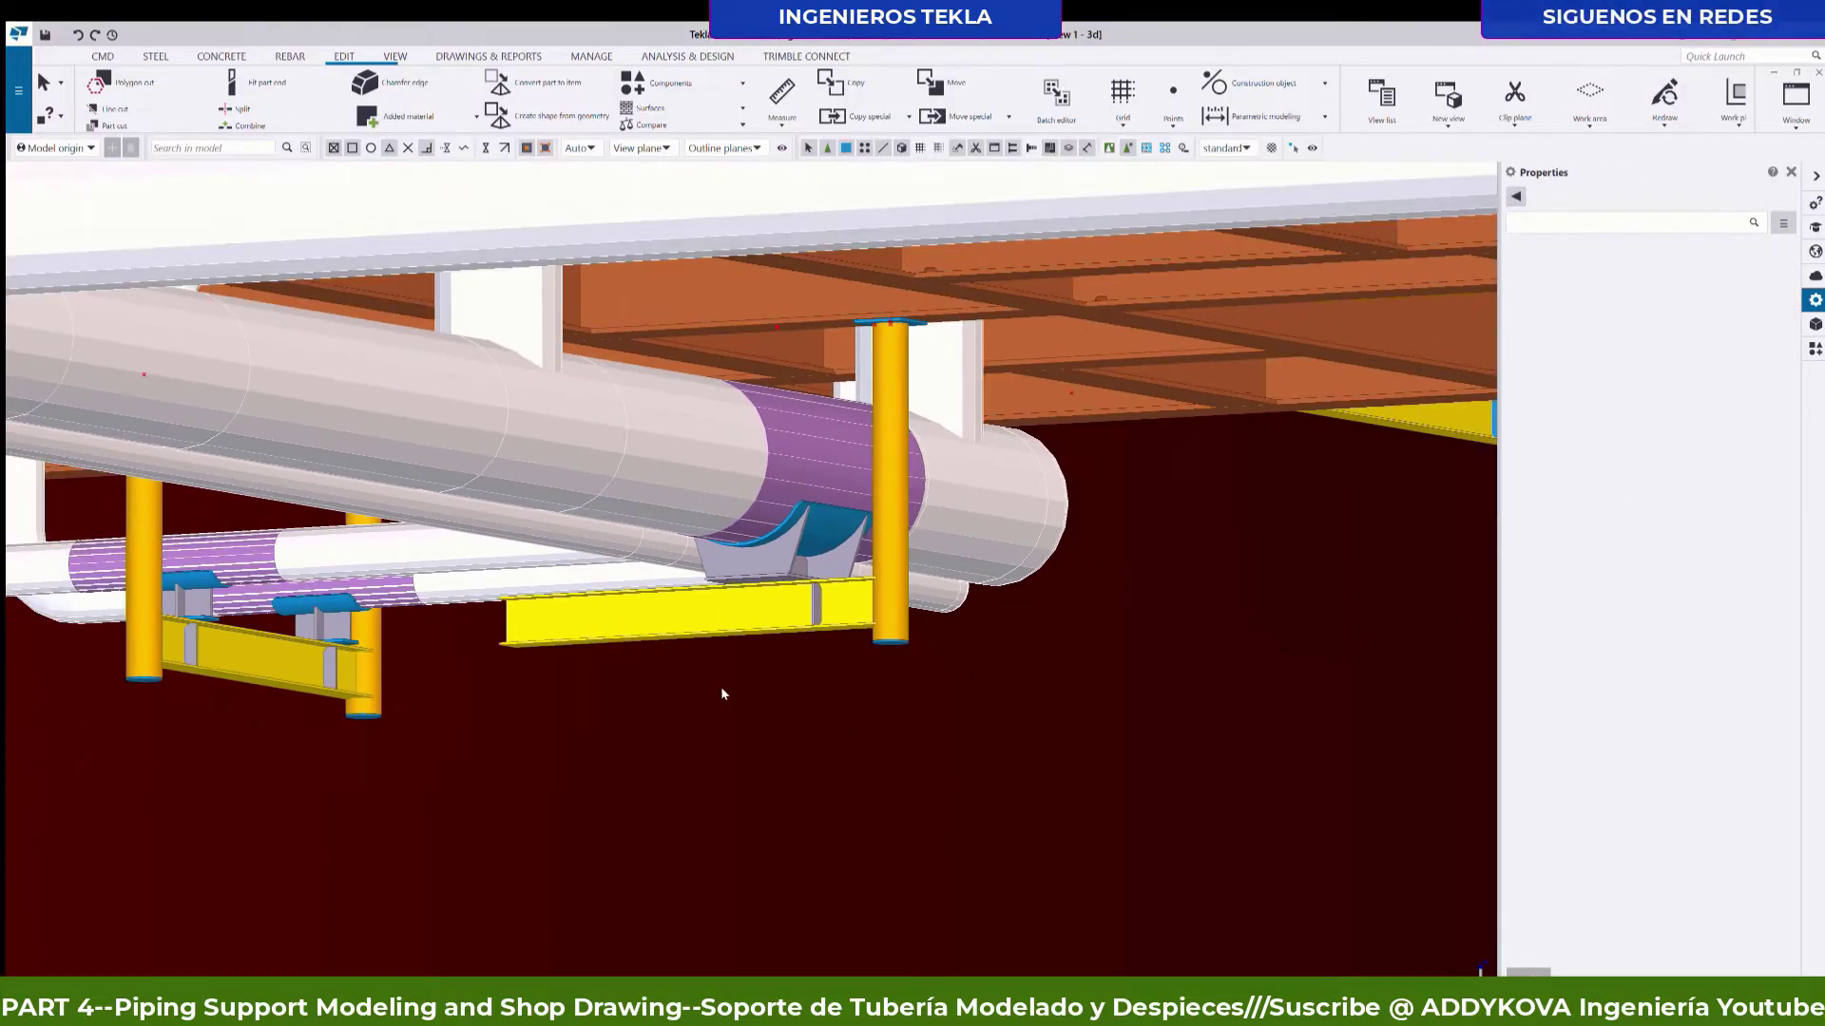
pyautogui.moveTo(721, 686)
pyautogui.keyDown('ctrl'); pyautogui.mouseDown(button='middle')
pyautogui.moveTo(526, 658)
pyautogui.moveTo(665, 665)
pyautogui.mouseUp(button='middle'); pyautogui.keyUp('ctrl')
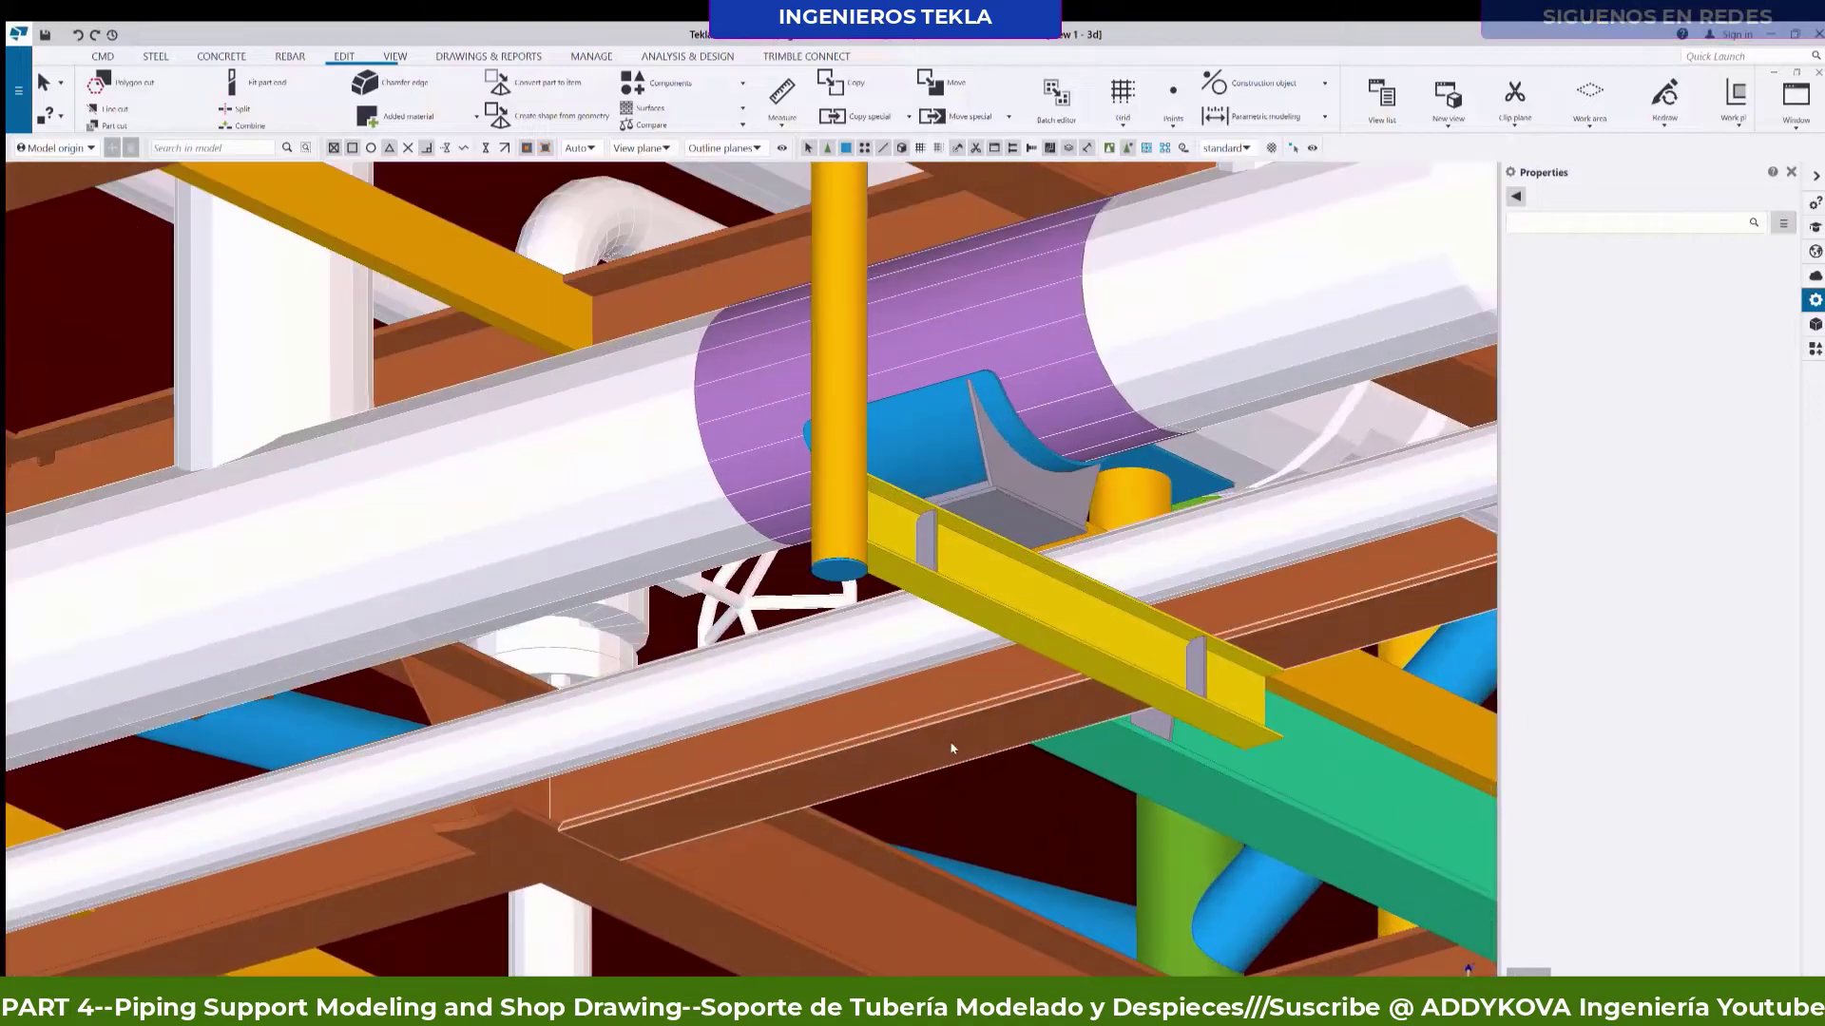
pyautogui.click(919, 667)
pyautogui.press('Escape')
pyautogui.keyDown('ctrl'); pyautogui.moveTo(919, 667); pyautogui.dragTo(1101, 705, button='middle'); pyautogui.keyUp('ctrl')
pyautogui.scroll(3, 1074, 713)
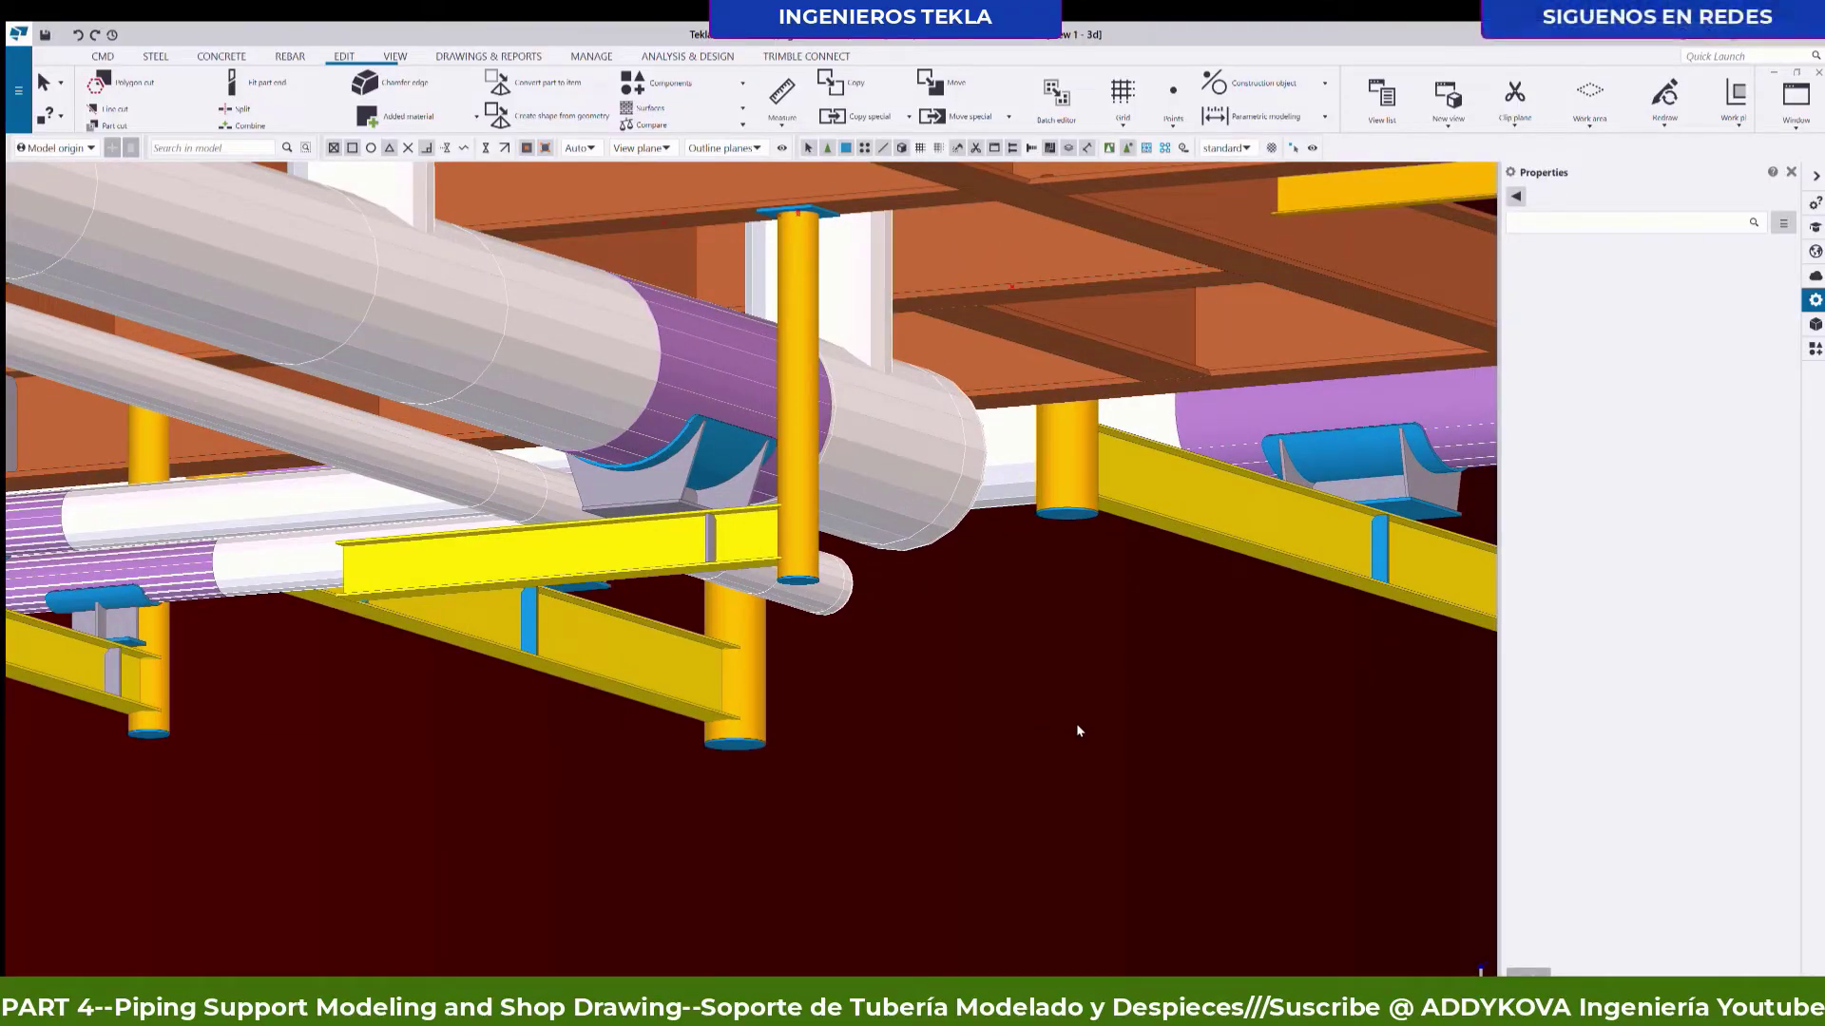
pyautogui.scroll(-1, 1054, 718)
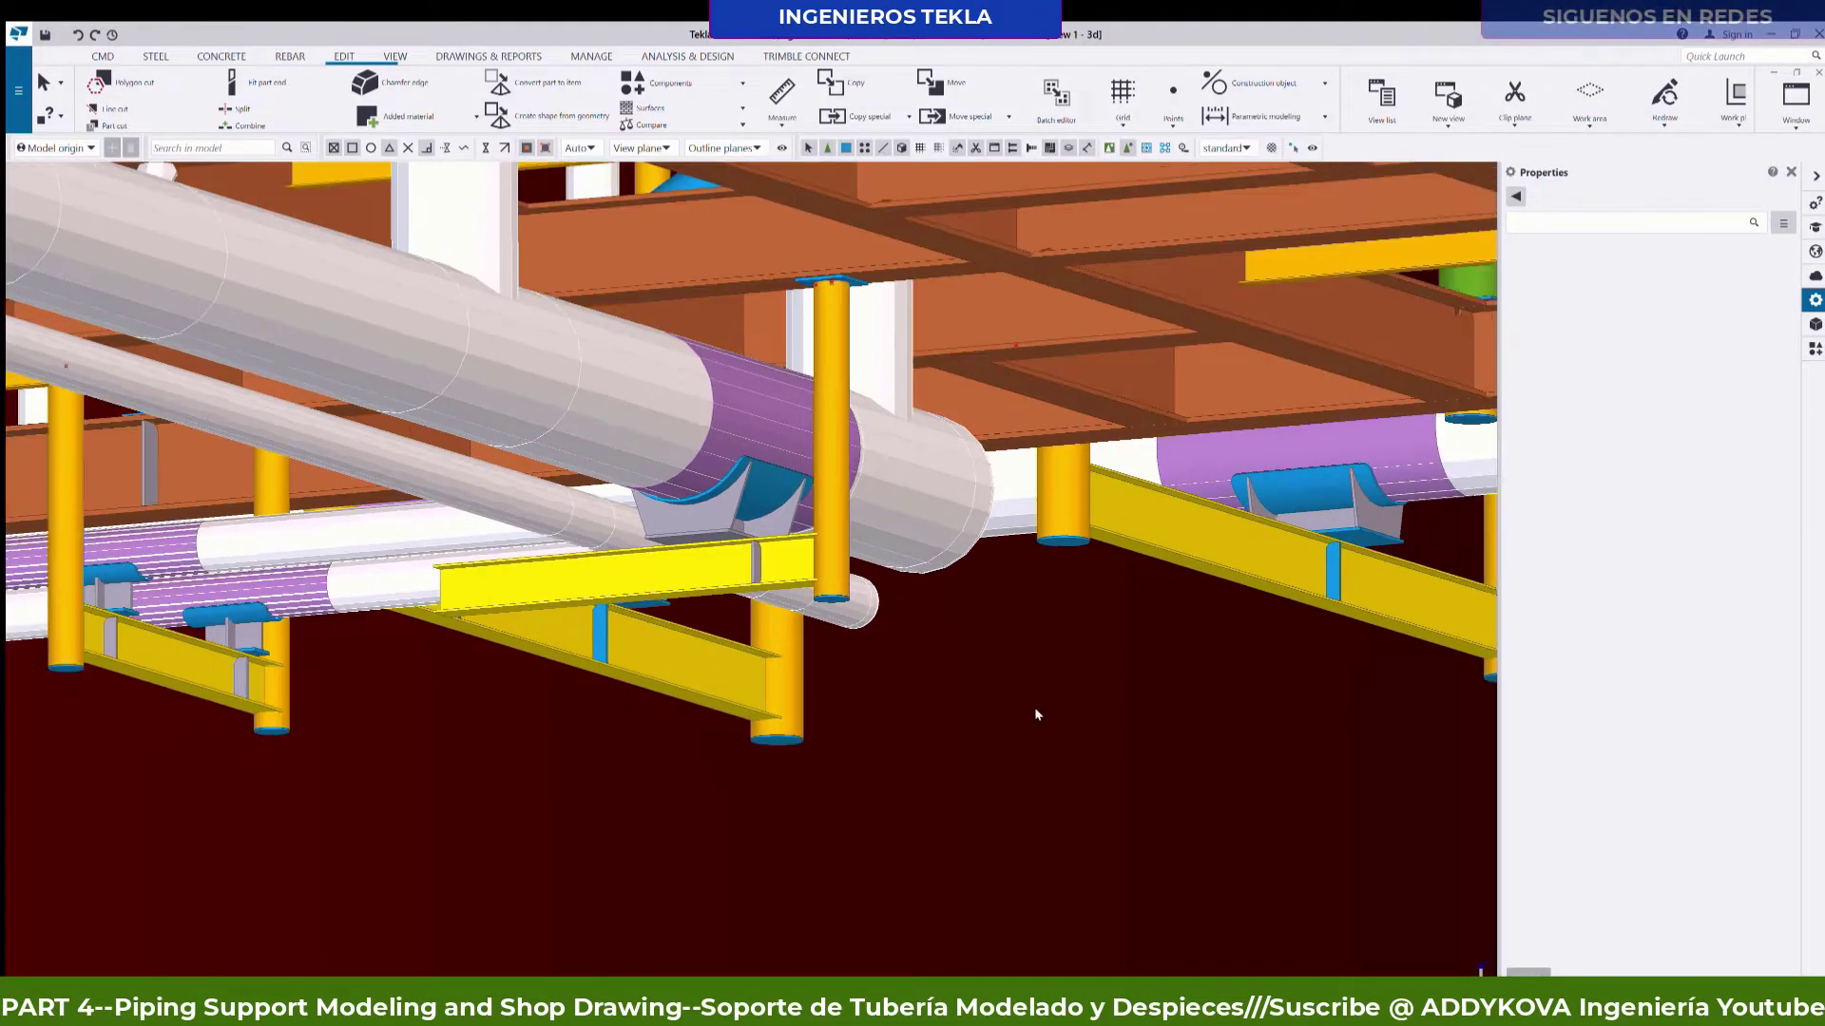
pyautogui.scroll(2, 918, 359)
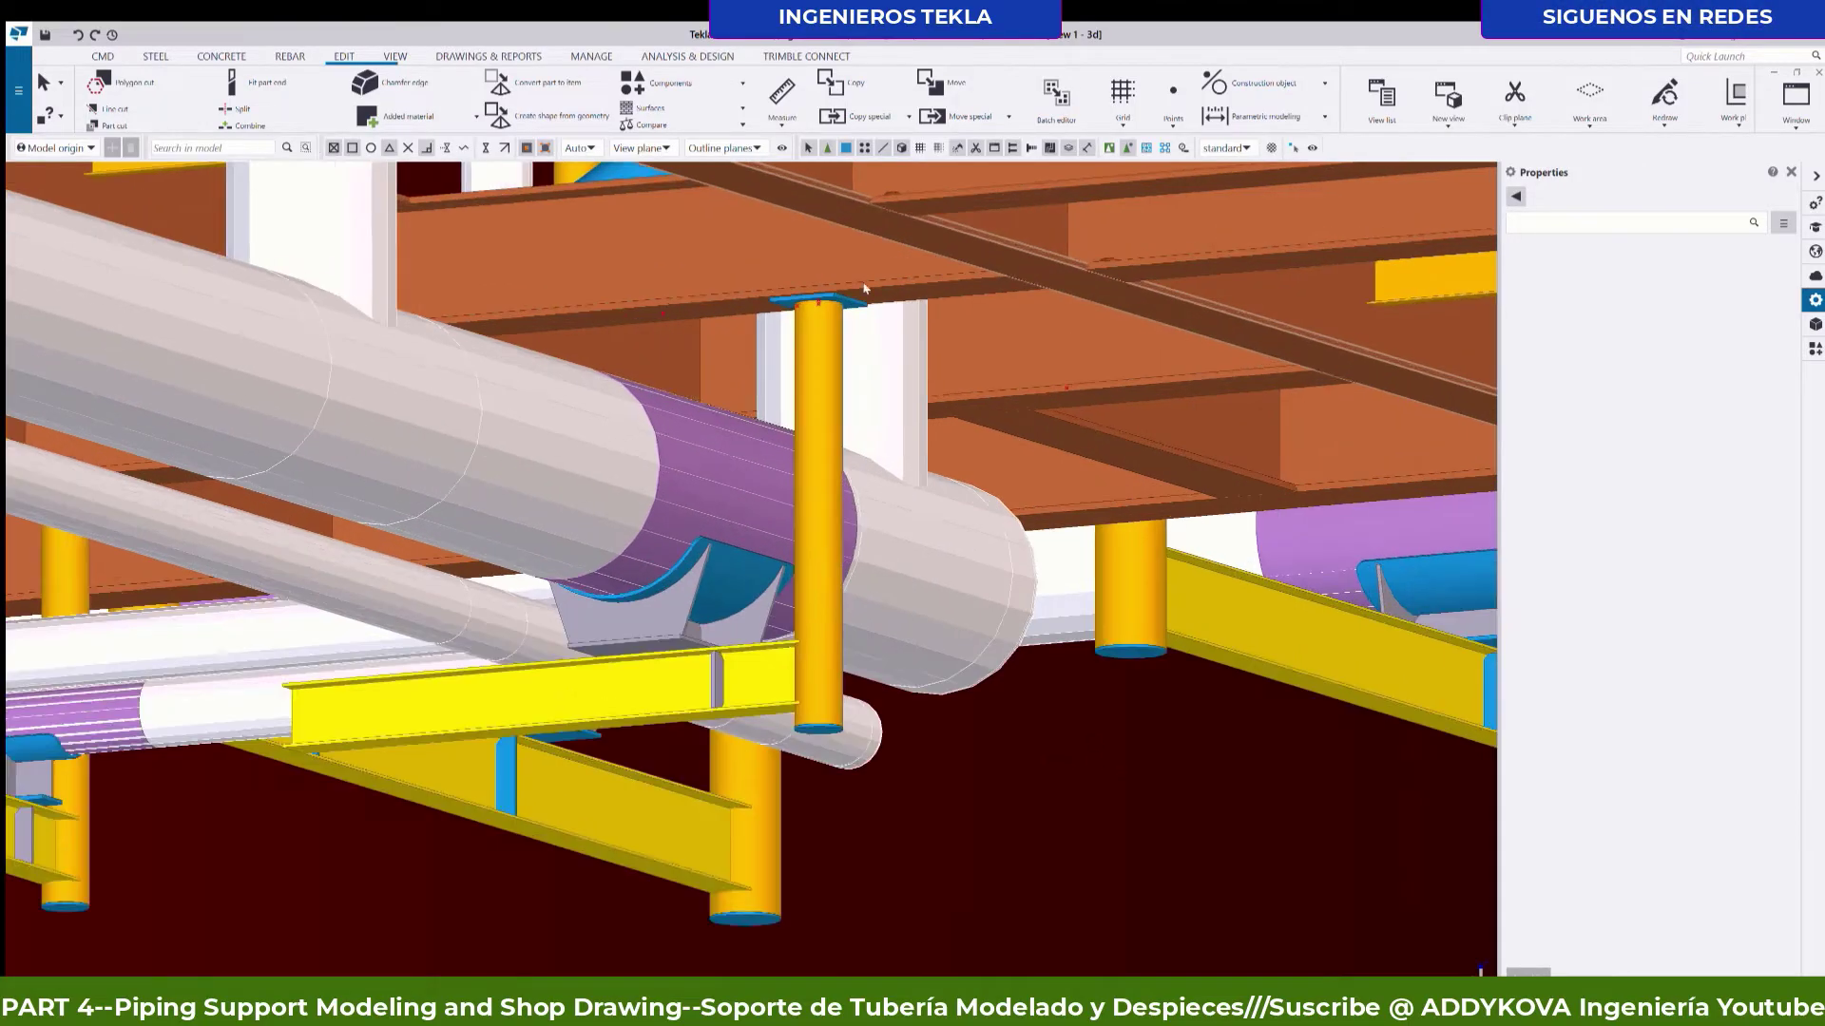
pyautogui.scroll(3, 918, 361)
# Select the post beside the large pipe's saddle together with its end plates.
pyautogui.click(737, 337)
pyautogui.scroll(-3, 736, 337)
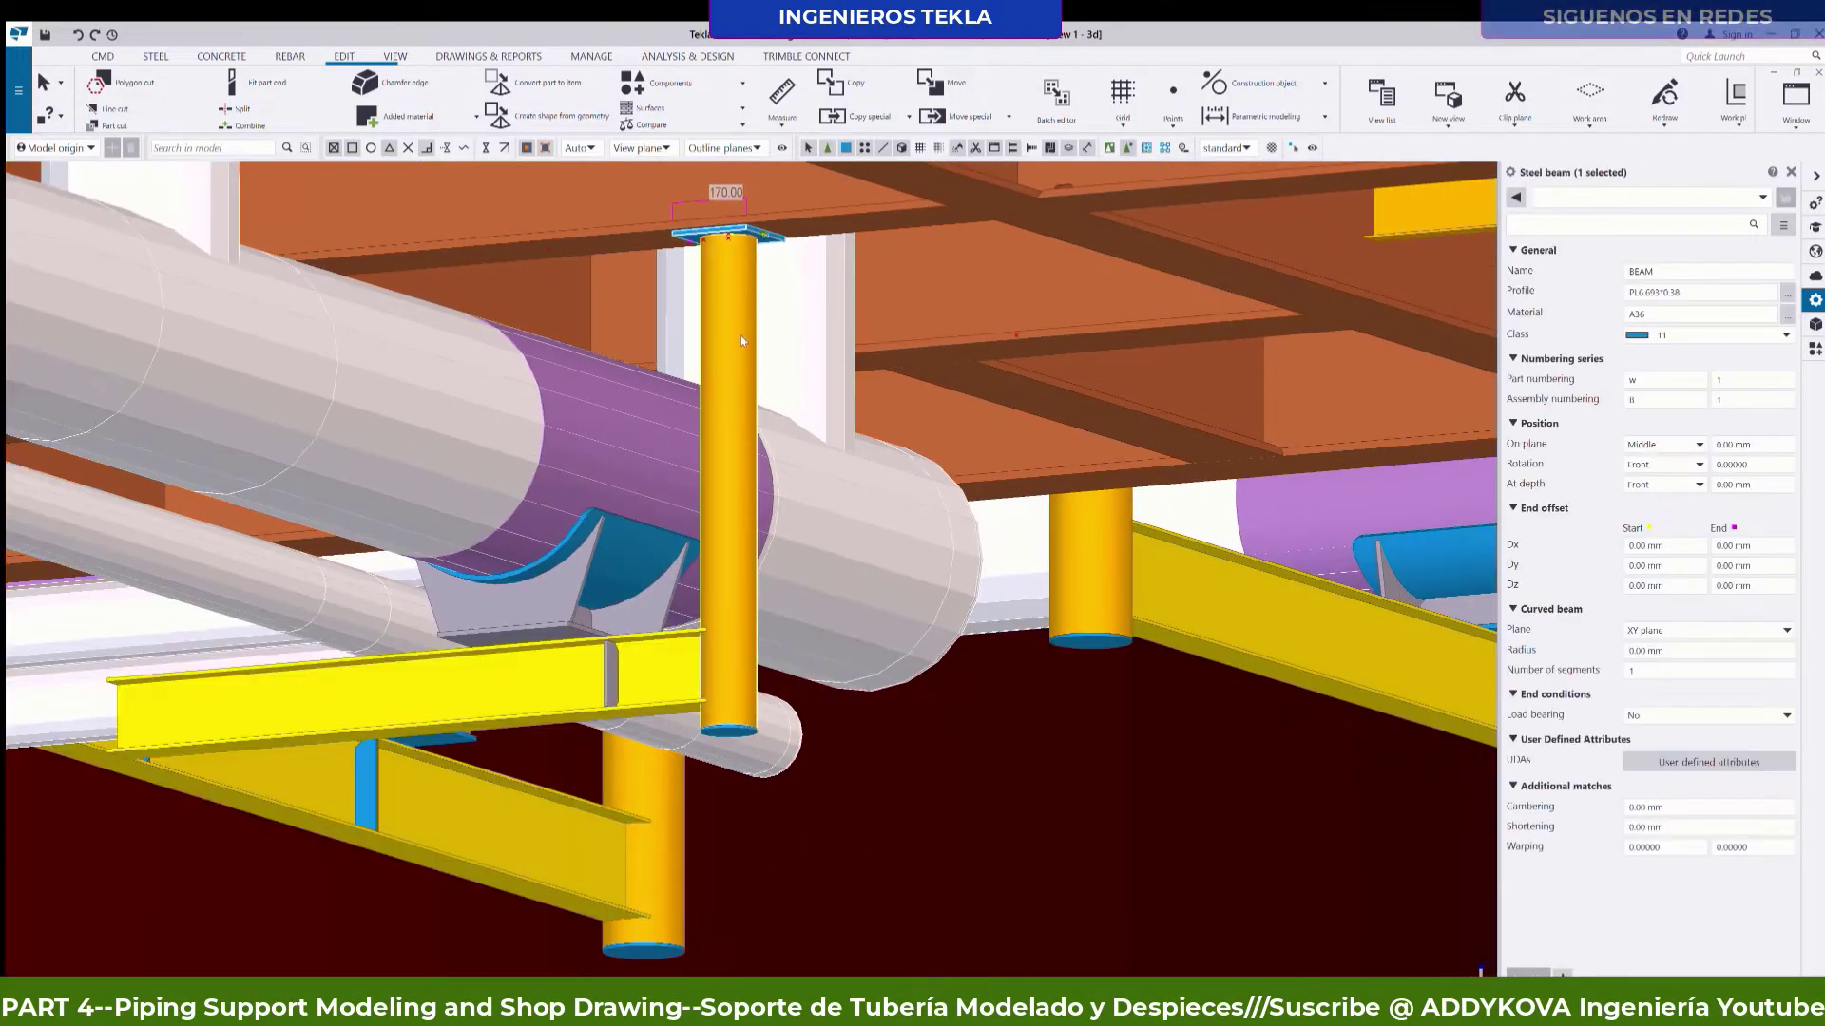
pyautogui.scroll(2, 750, 428)
pyautogui.scroll(3, 704, 745)
pyautogui.keyDown('ctrl'); pyautogui.click(699, 659); pyautogui.keyUp('ctrl')
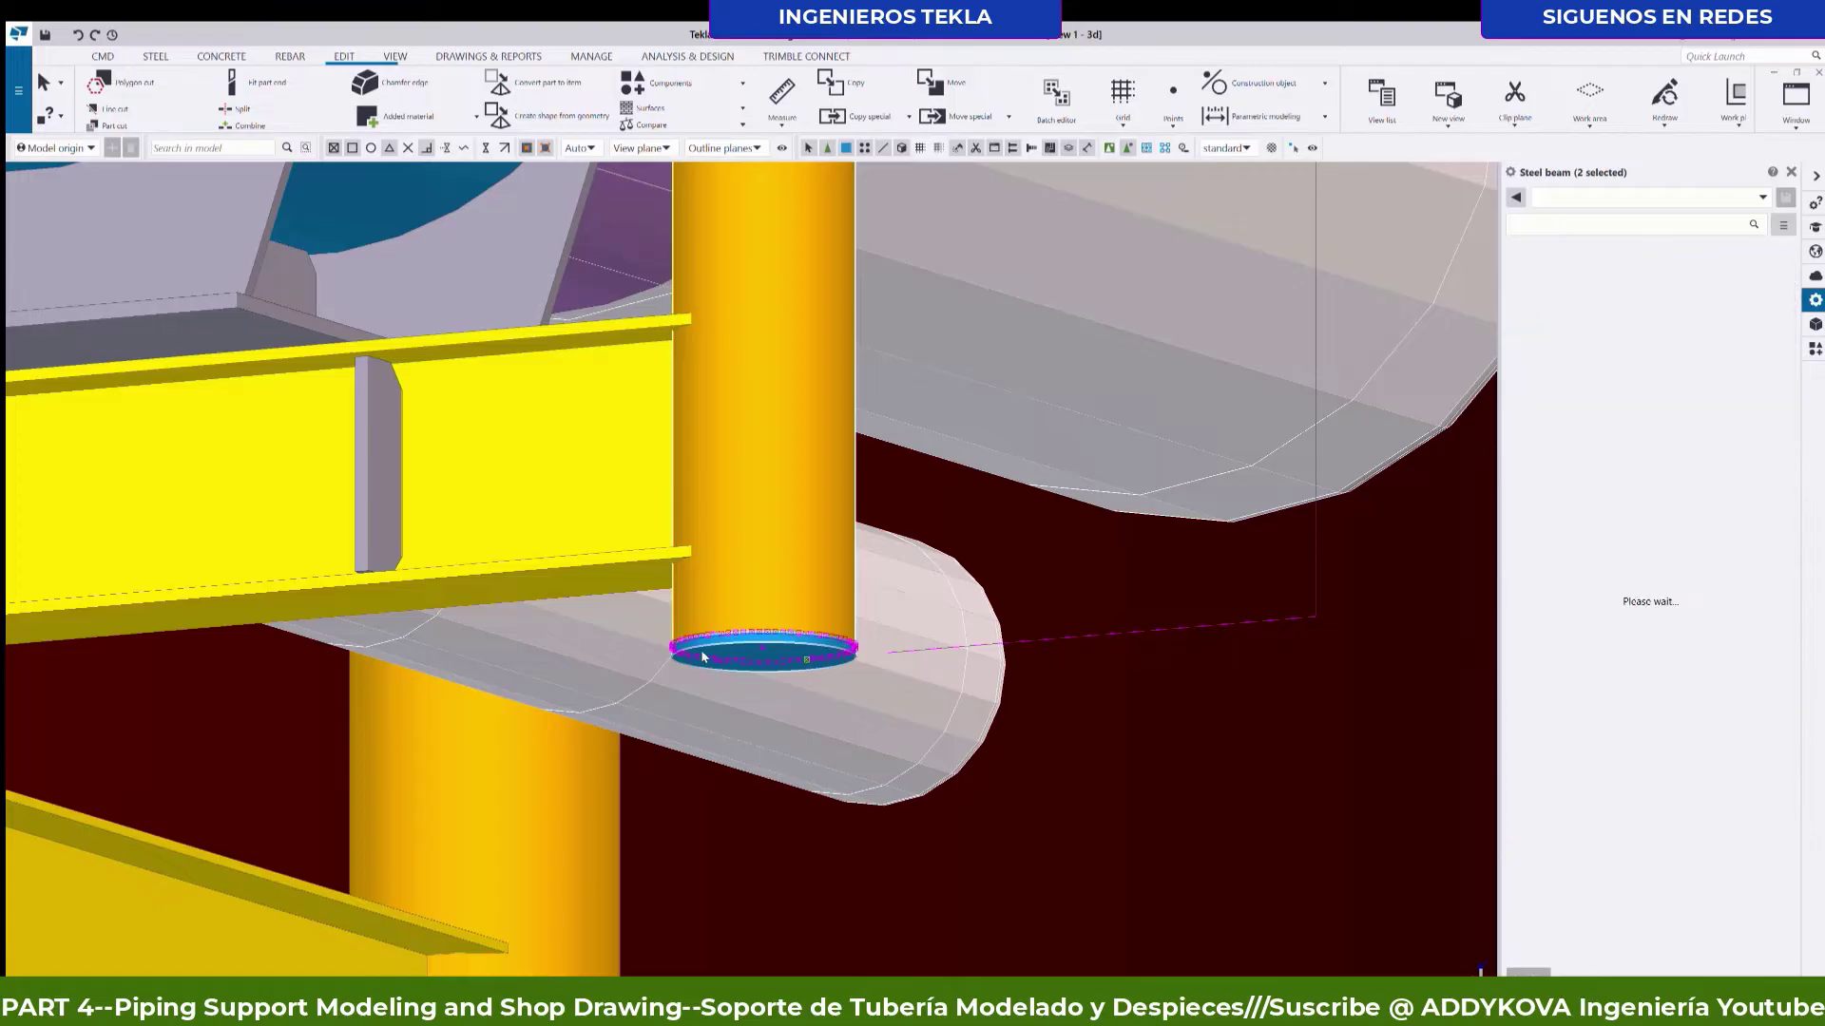
pyautogui.scroll(-3, 723, 665)
pyautogui.scroll(-2, 761, 675)
pyautogui.scroll(-2, 856, 694)
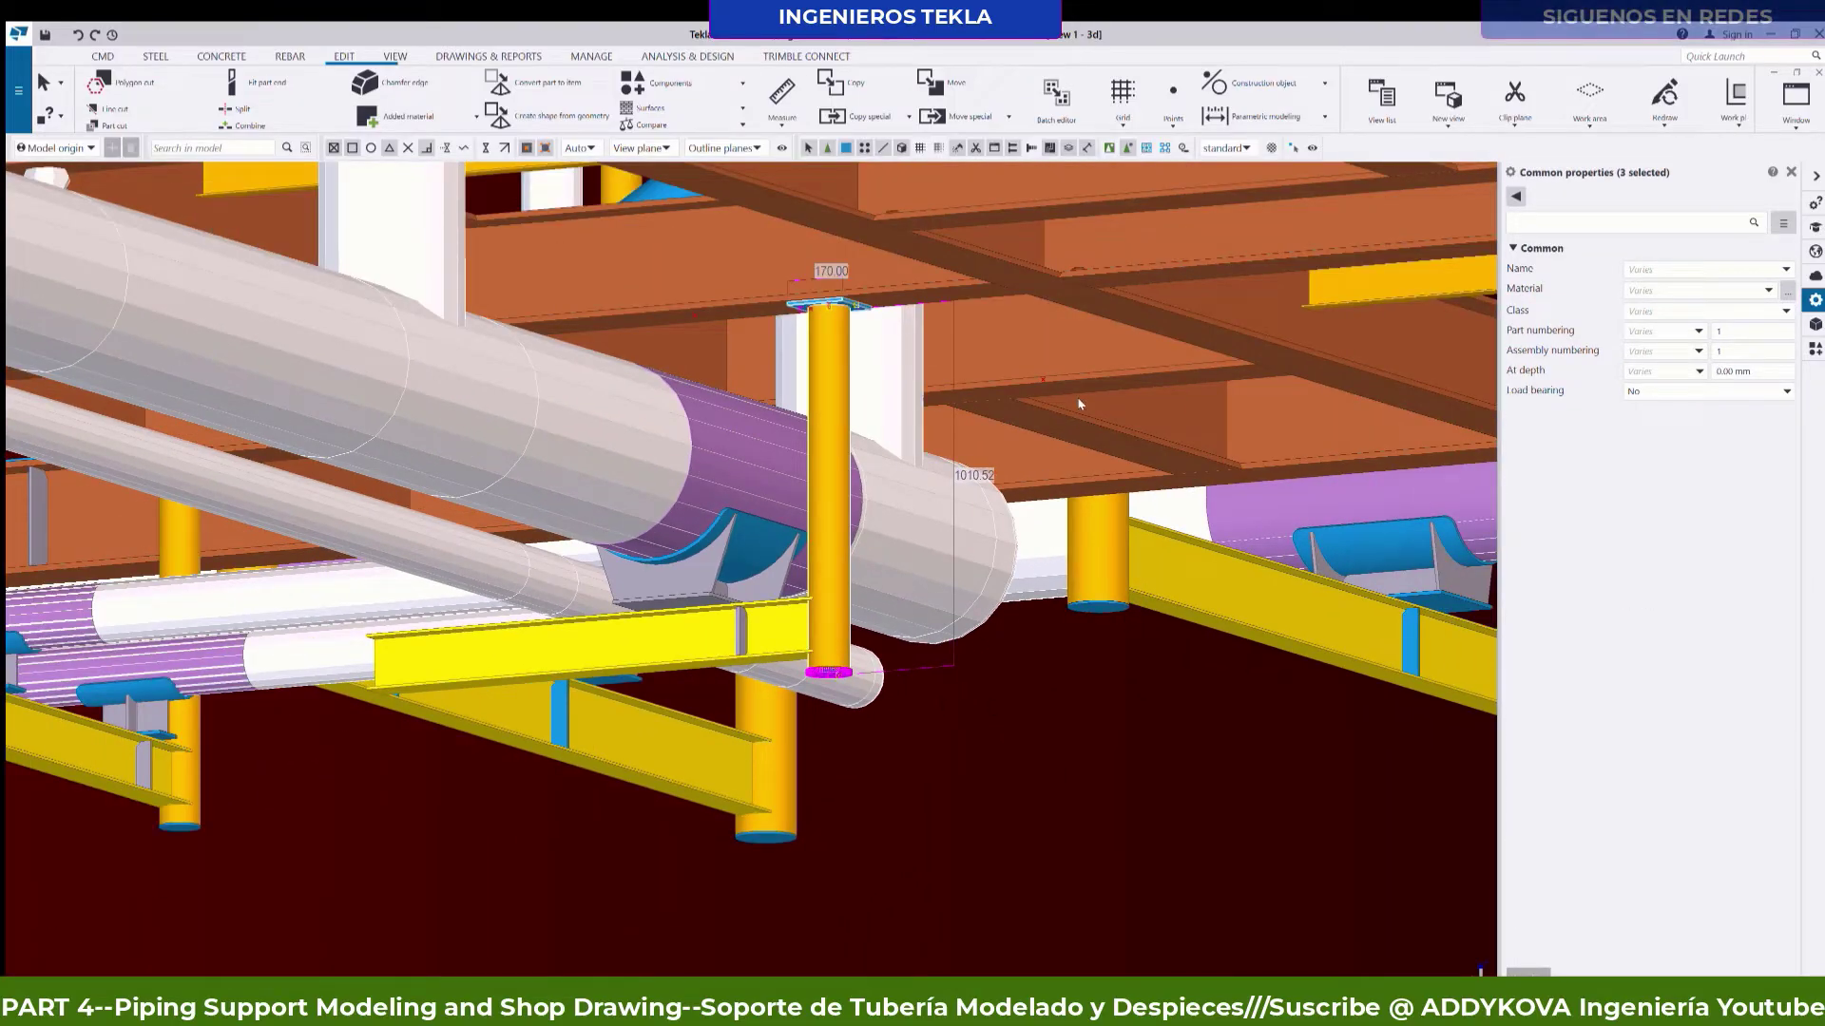
# Copy the post and plates to the saddle's other side, crossing the yellow beam.
pyautogui.hotkey('ctrl', 'c')
pyautogui.scroll(2, 761, 513)
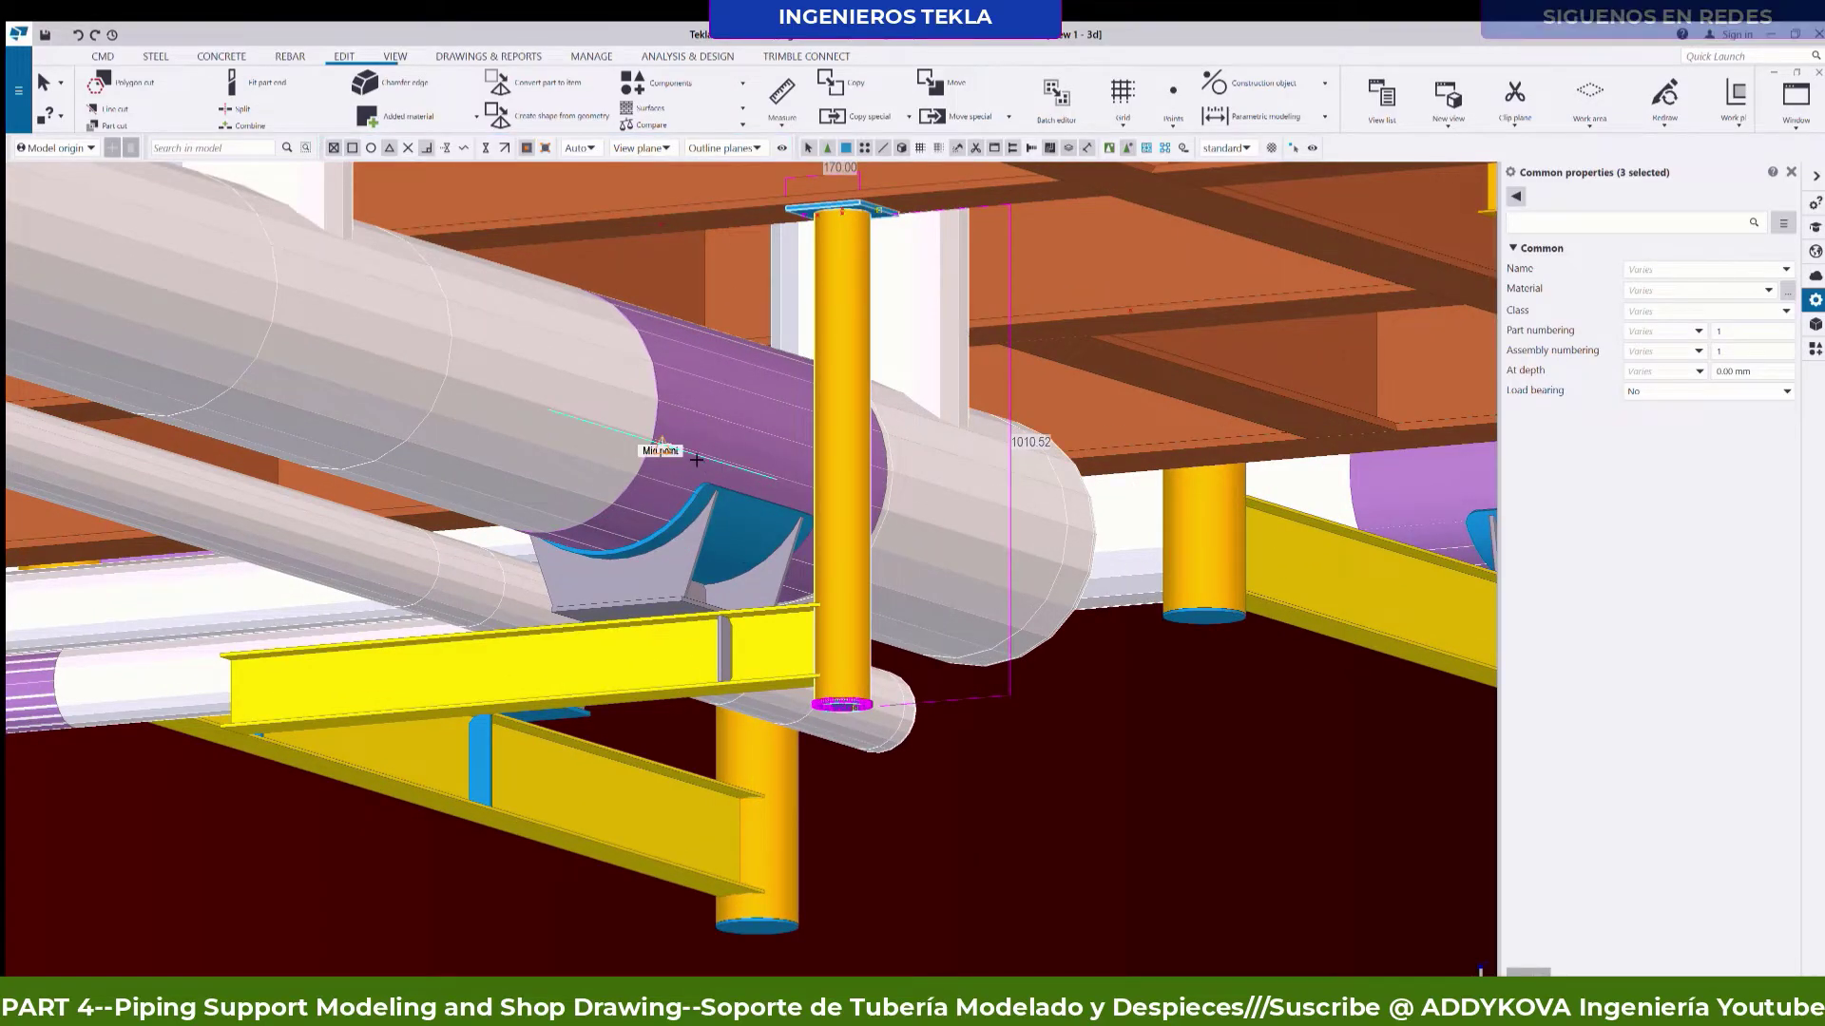
pyautogui.scroll(-2, 697, 460)
pyautogui.scroll(-4, 700, 459)
pyautogui.scroll(6, 701, 459)
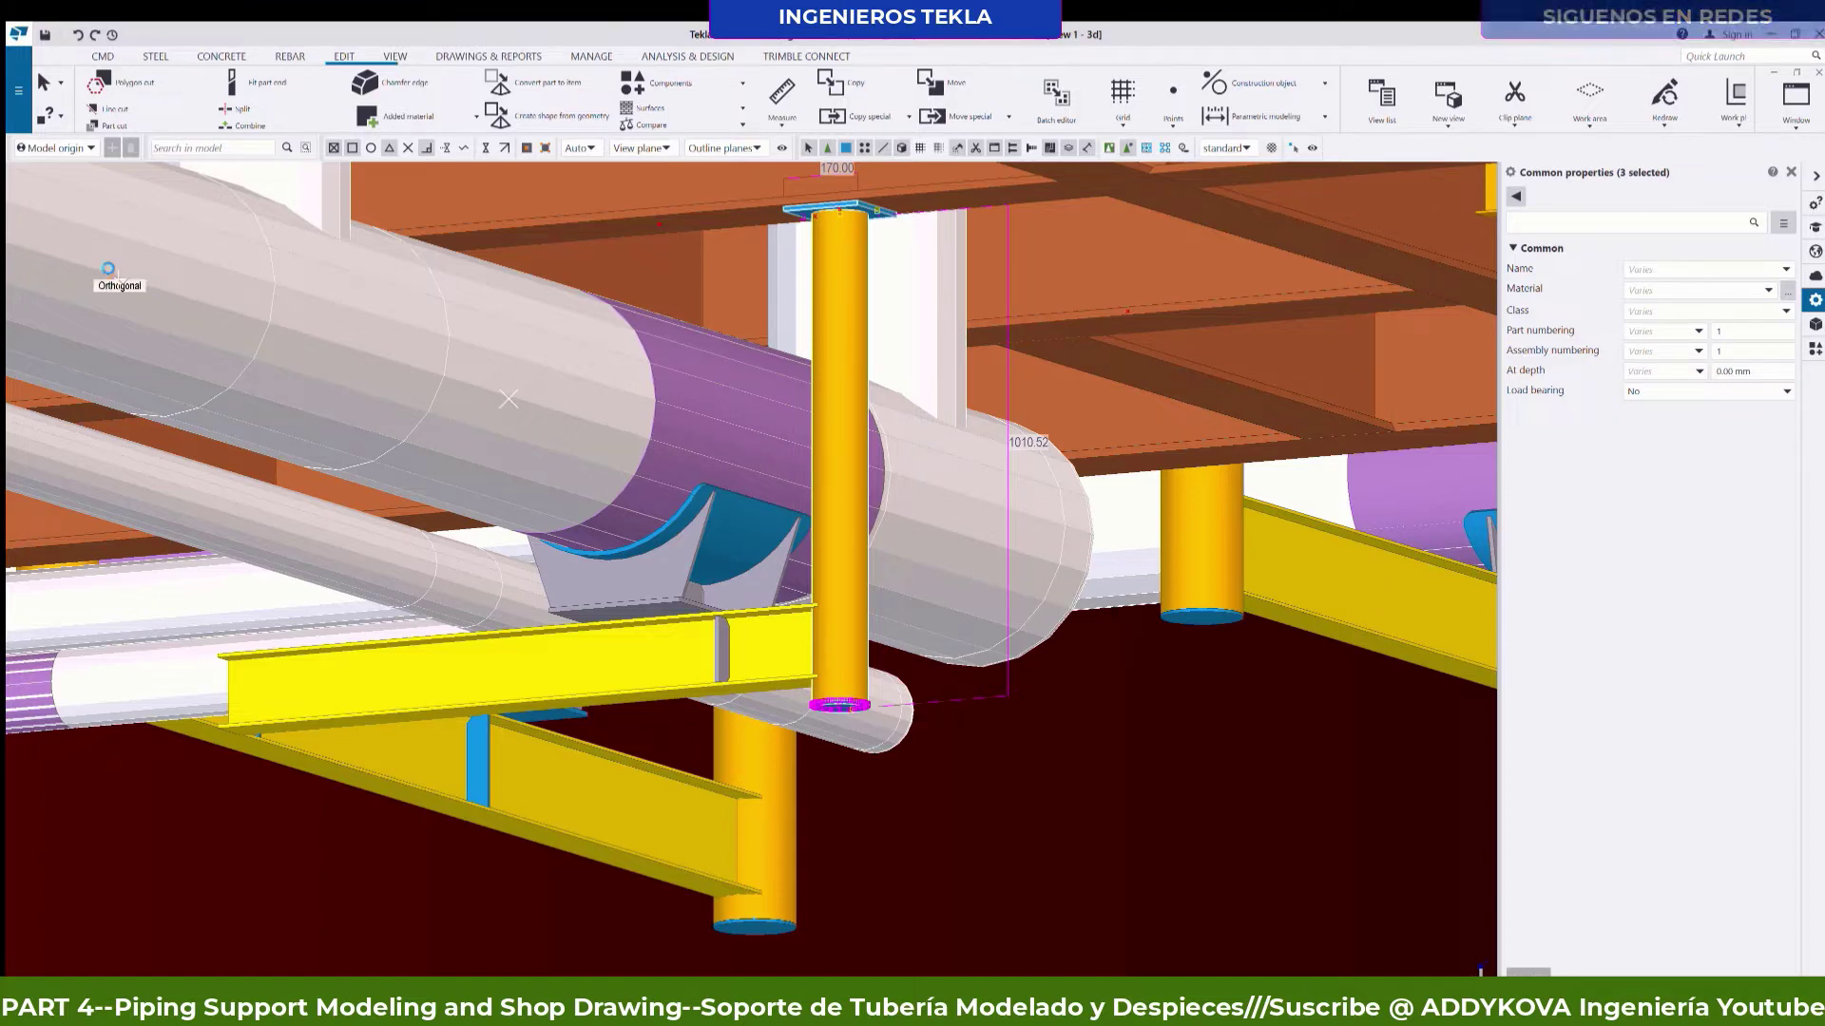
pyautogui.click(107, 269)
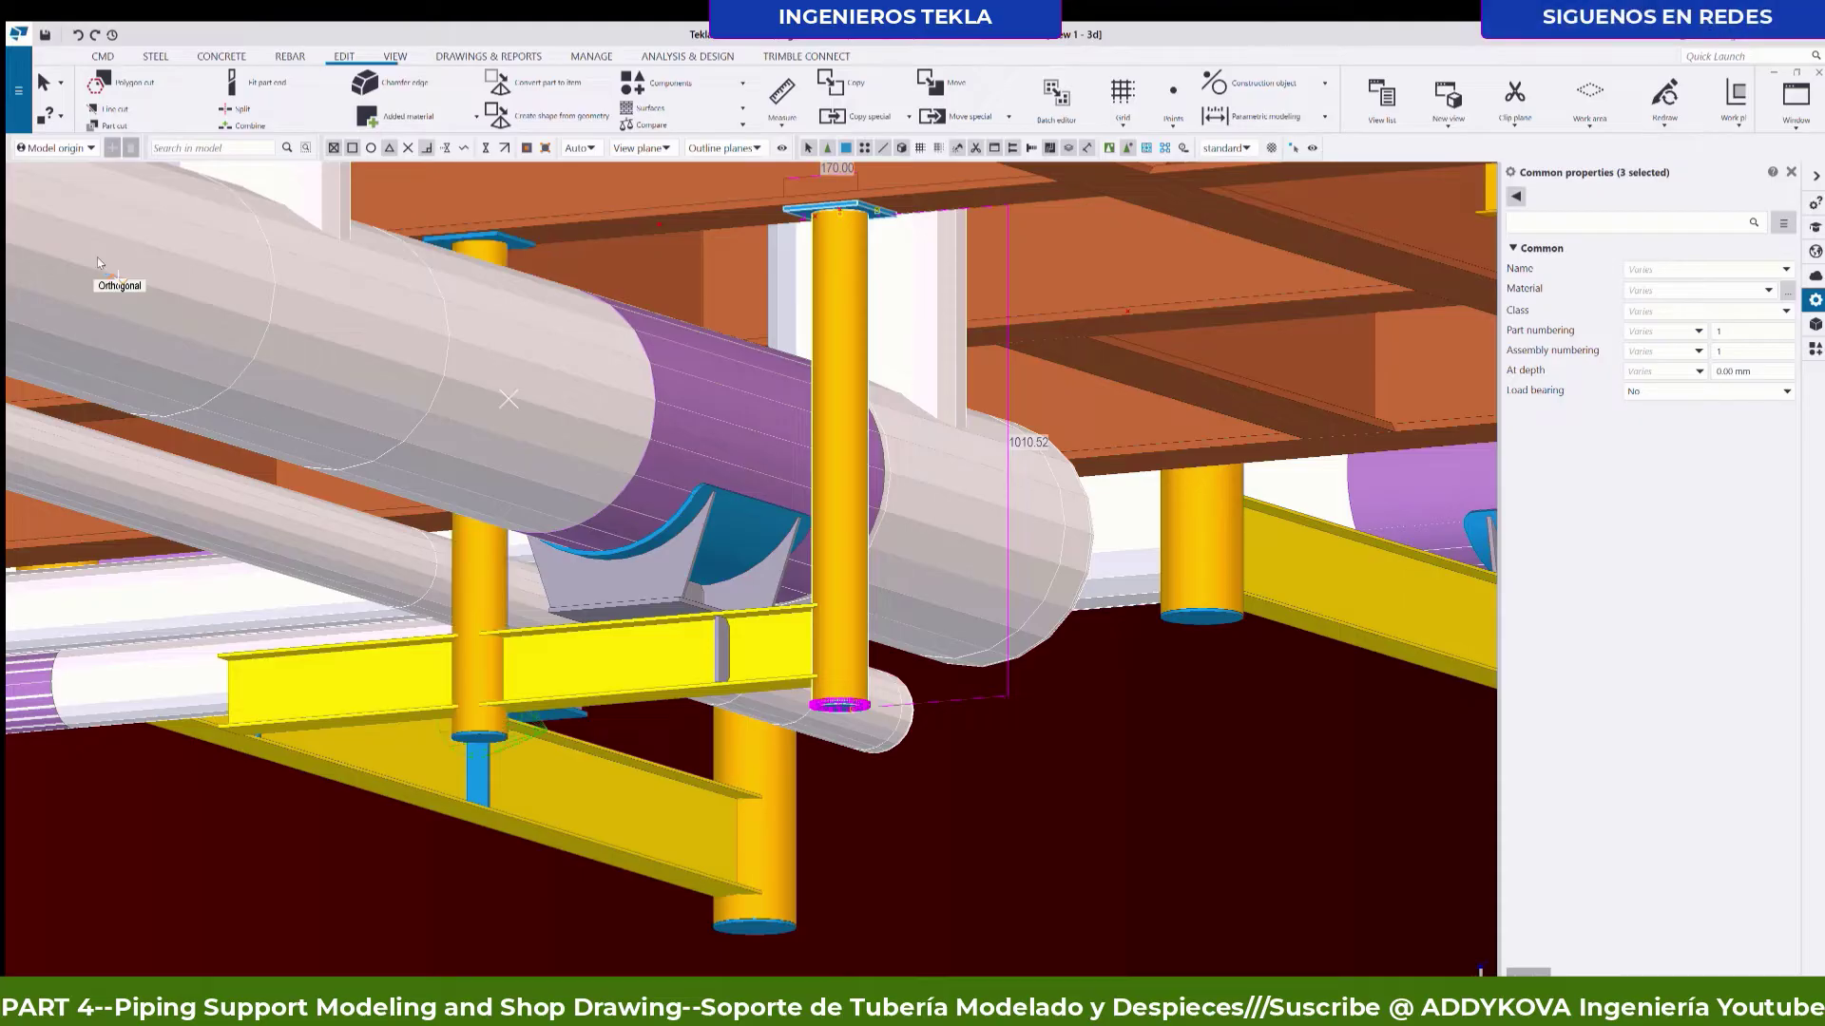
pyautogui.scroll(-1, 374, 744)
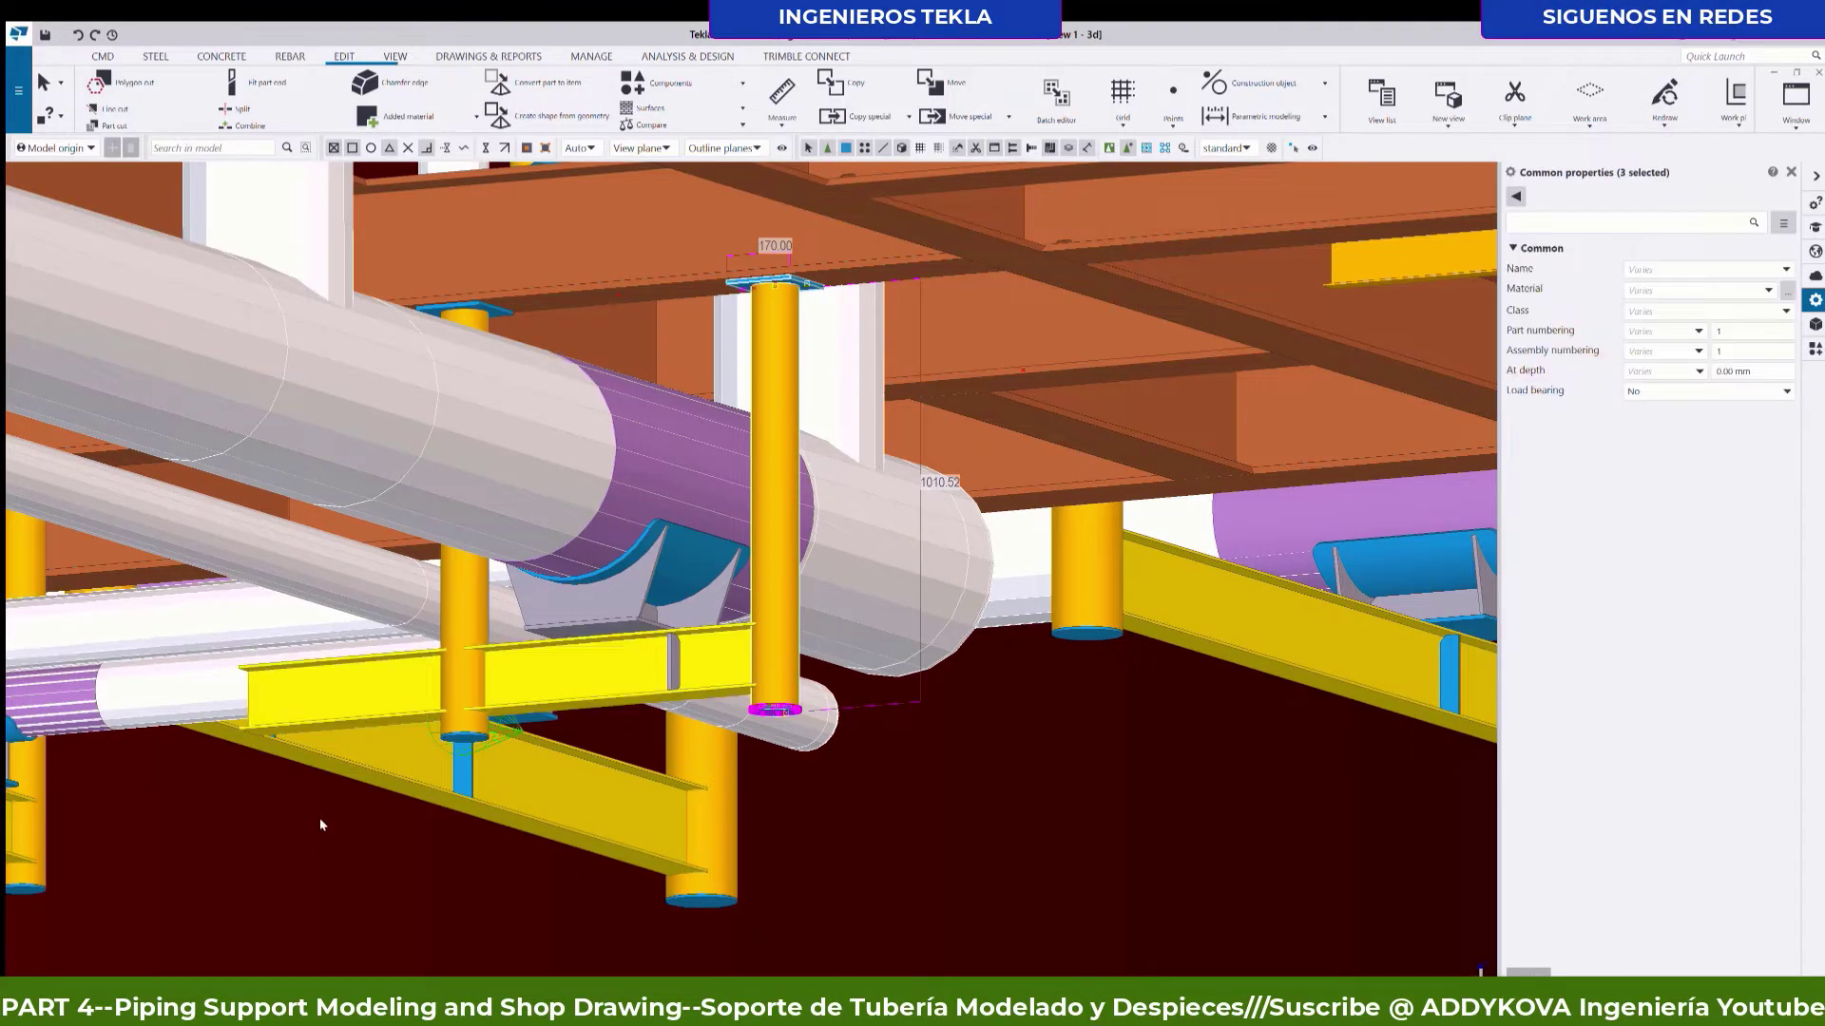
pyautogui.scroll(2, 320, 817)
# Split the yellow support beam at the new post.
pyautogui.press('Escape')
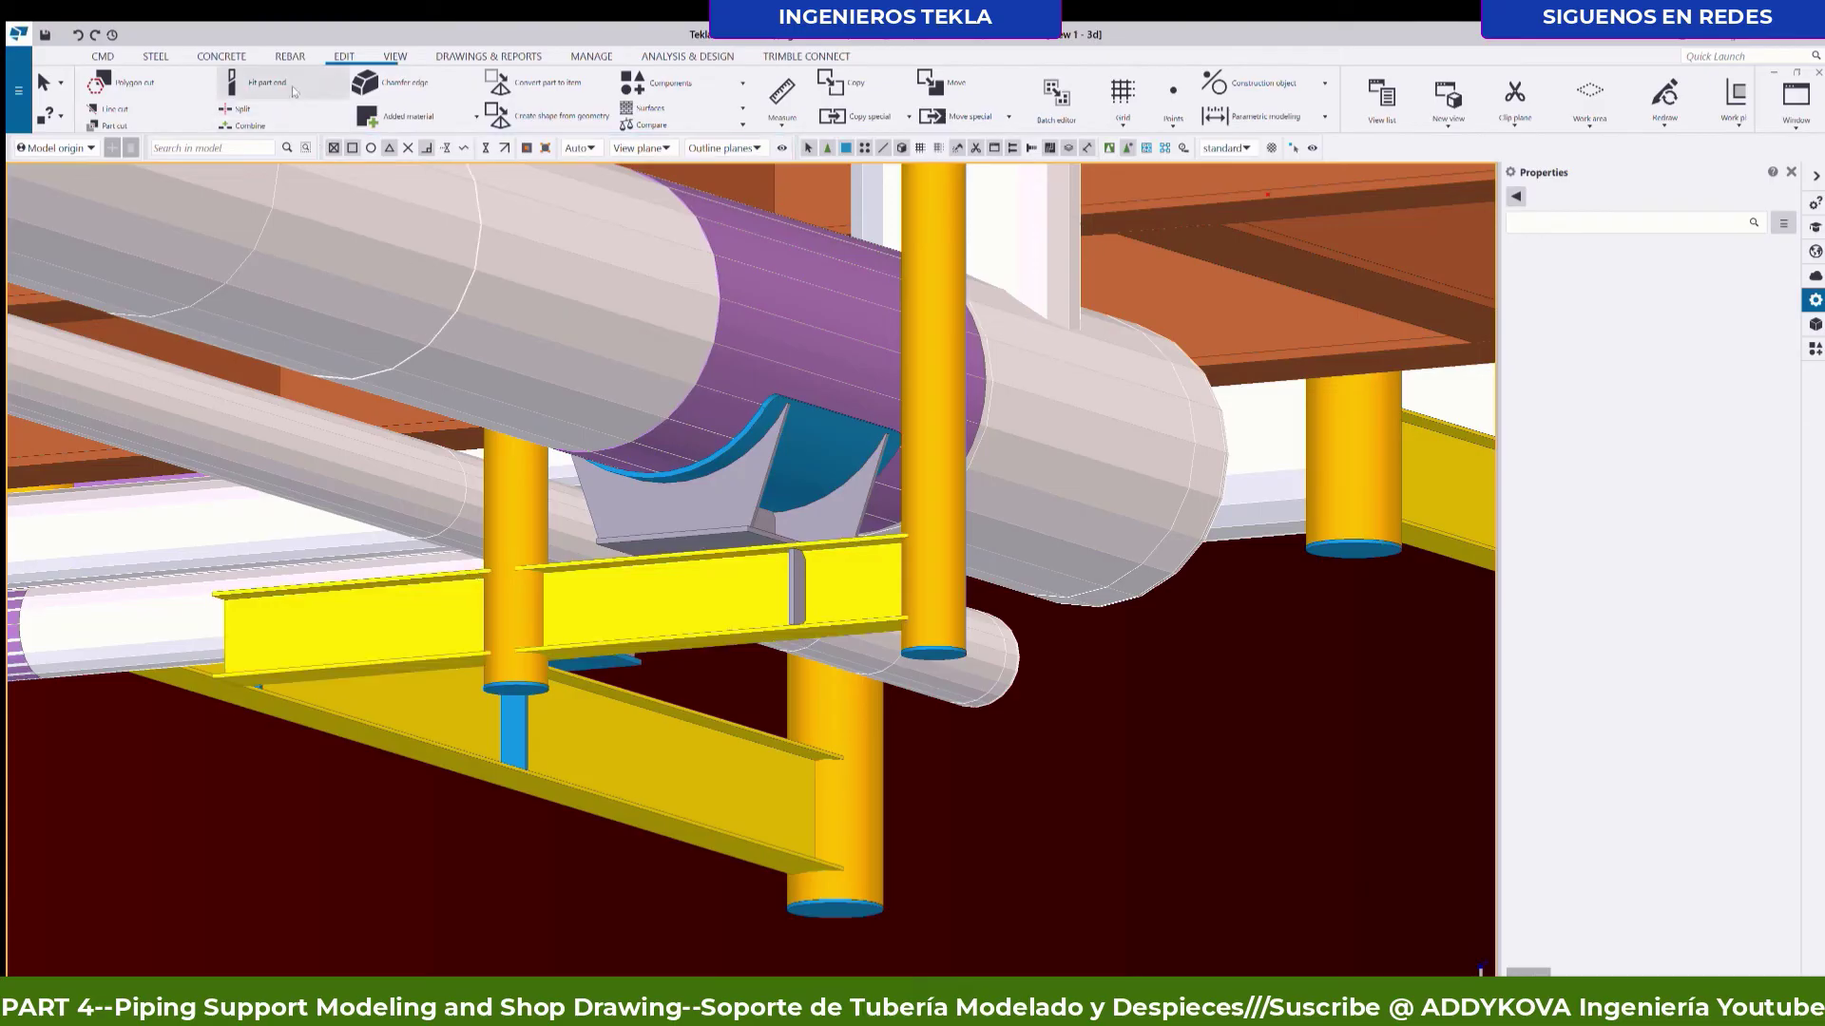
pyautogui.click(235, 110)
pyautogui.scroll(2, 457, 637)
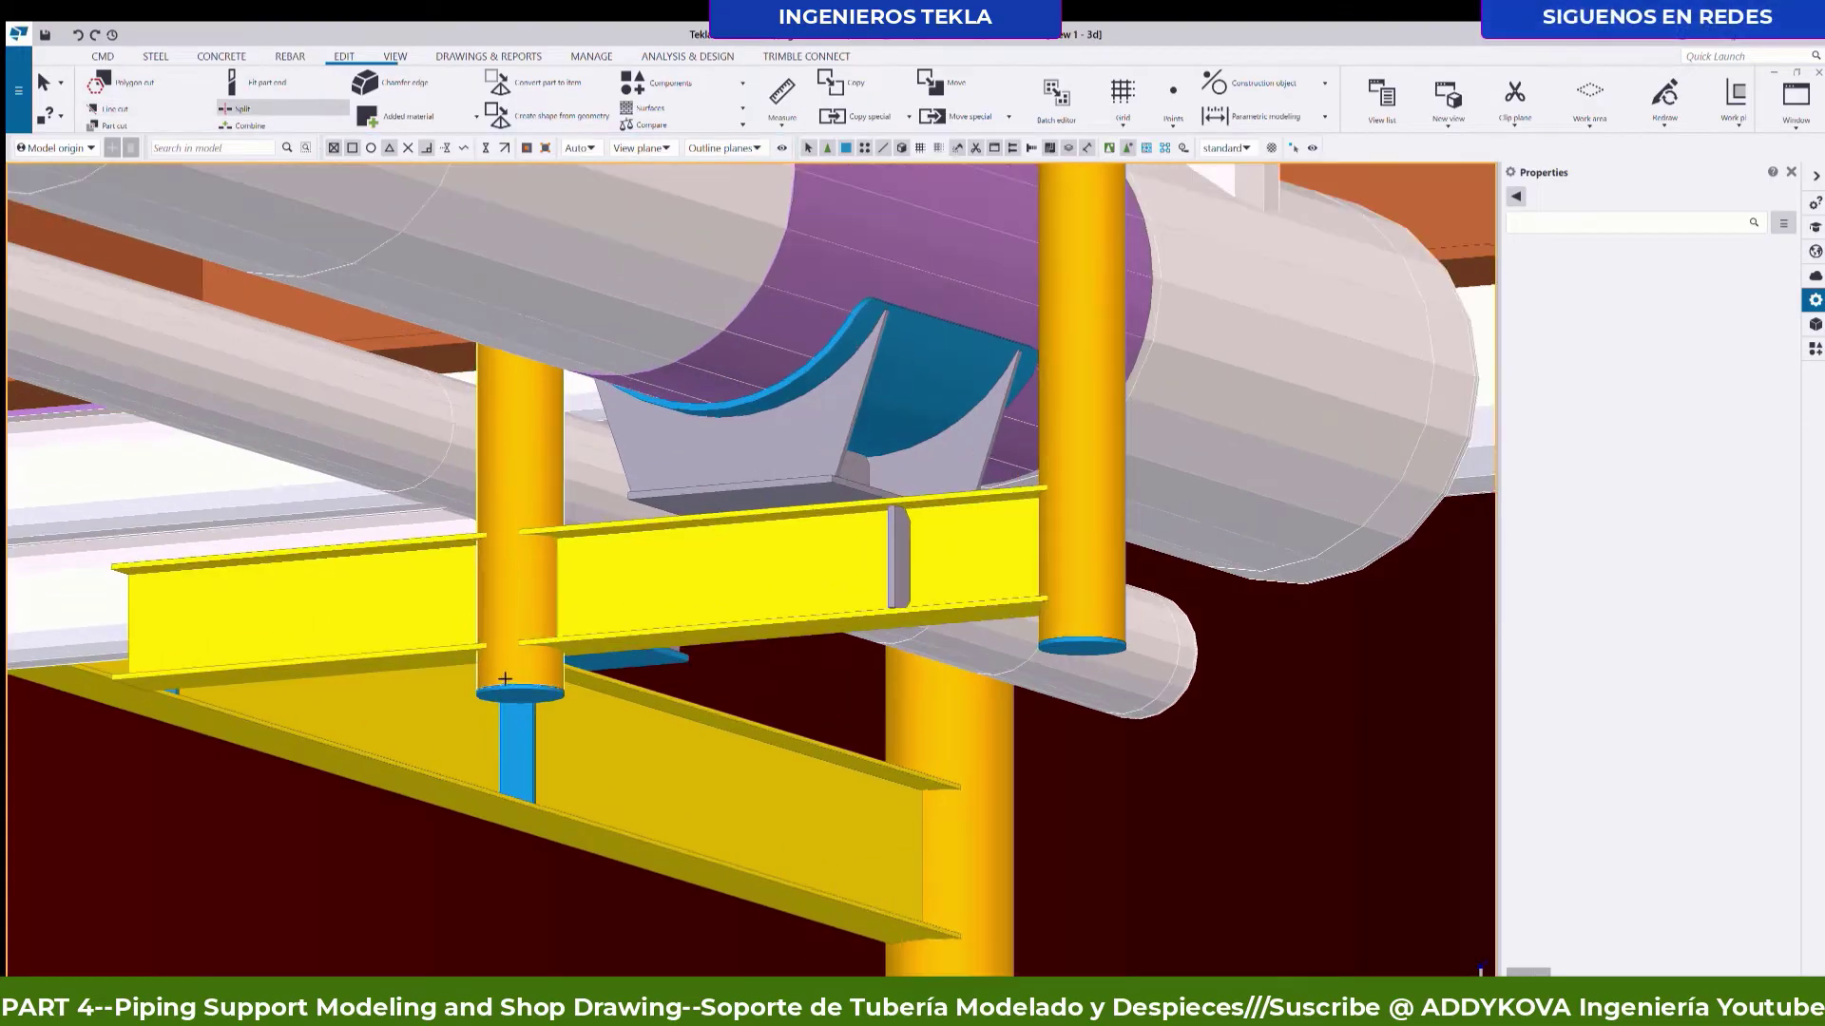
pyautogui.scroll(2, 395, 614)
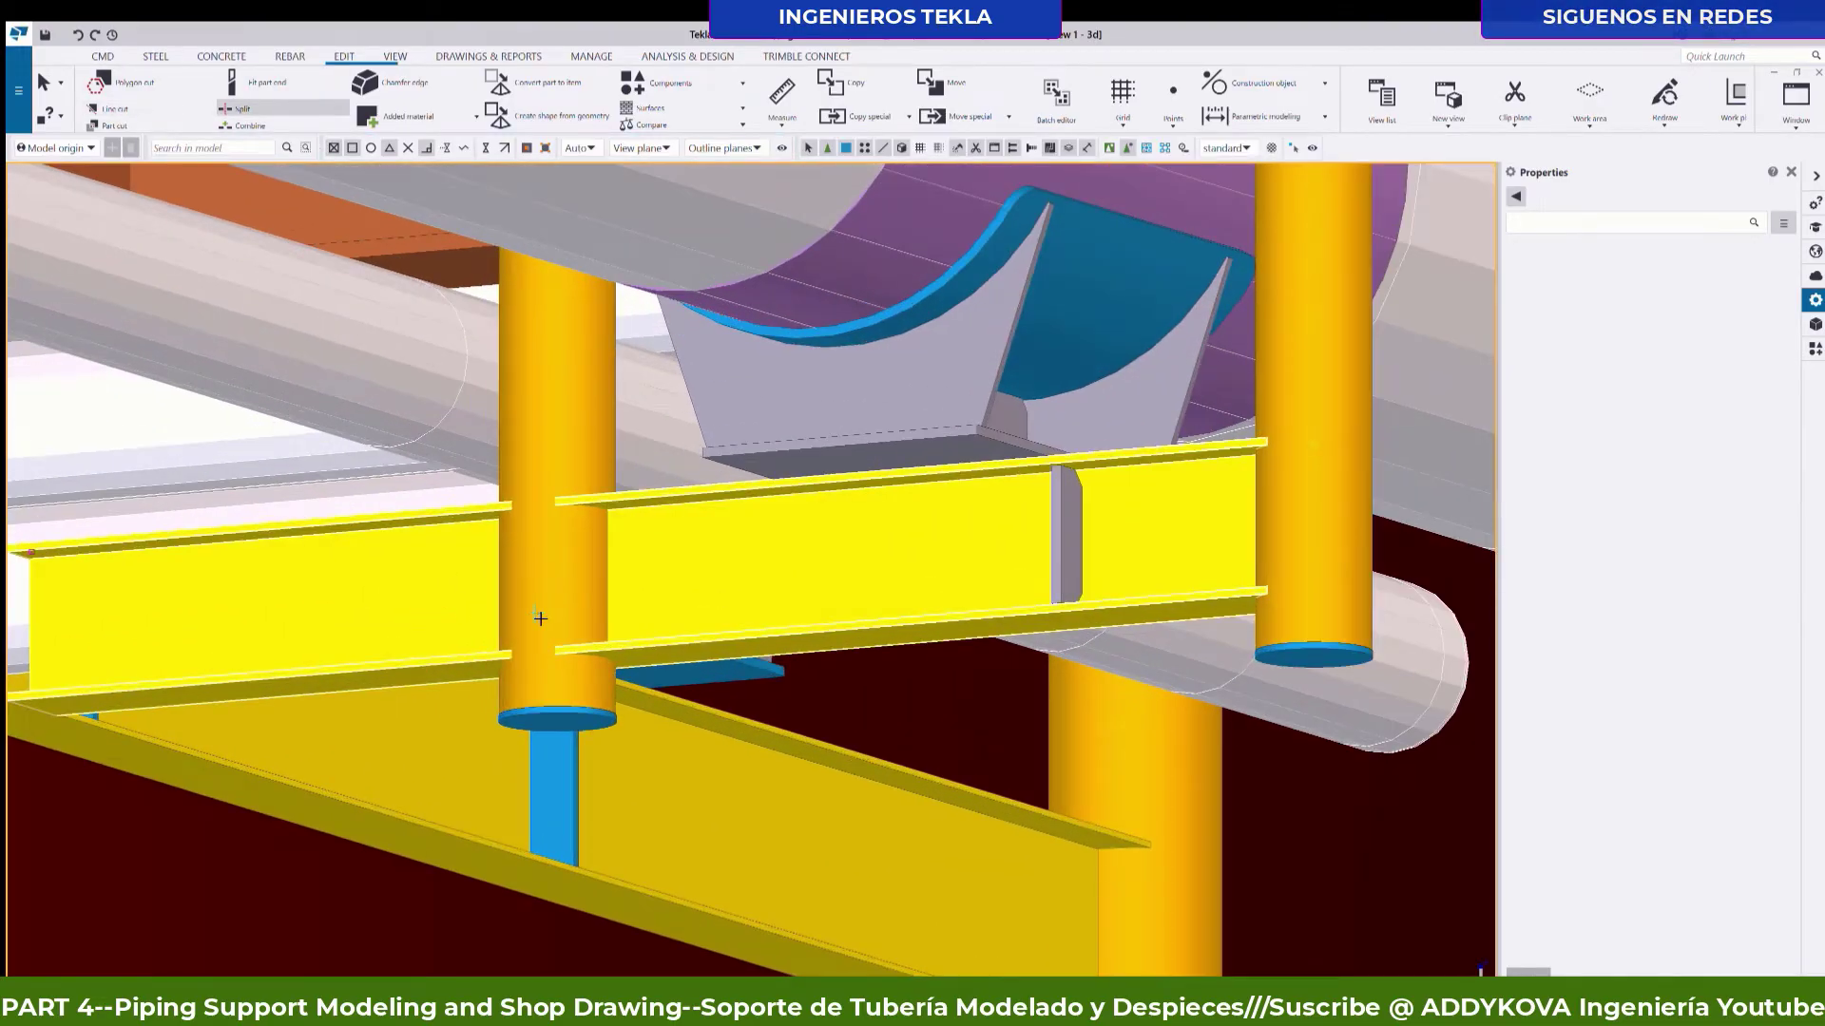
pyautogui.scroll(2, 540, 619)
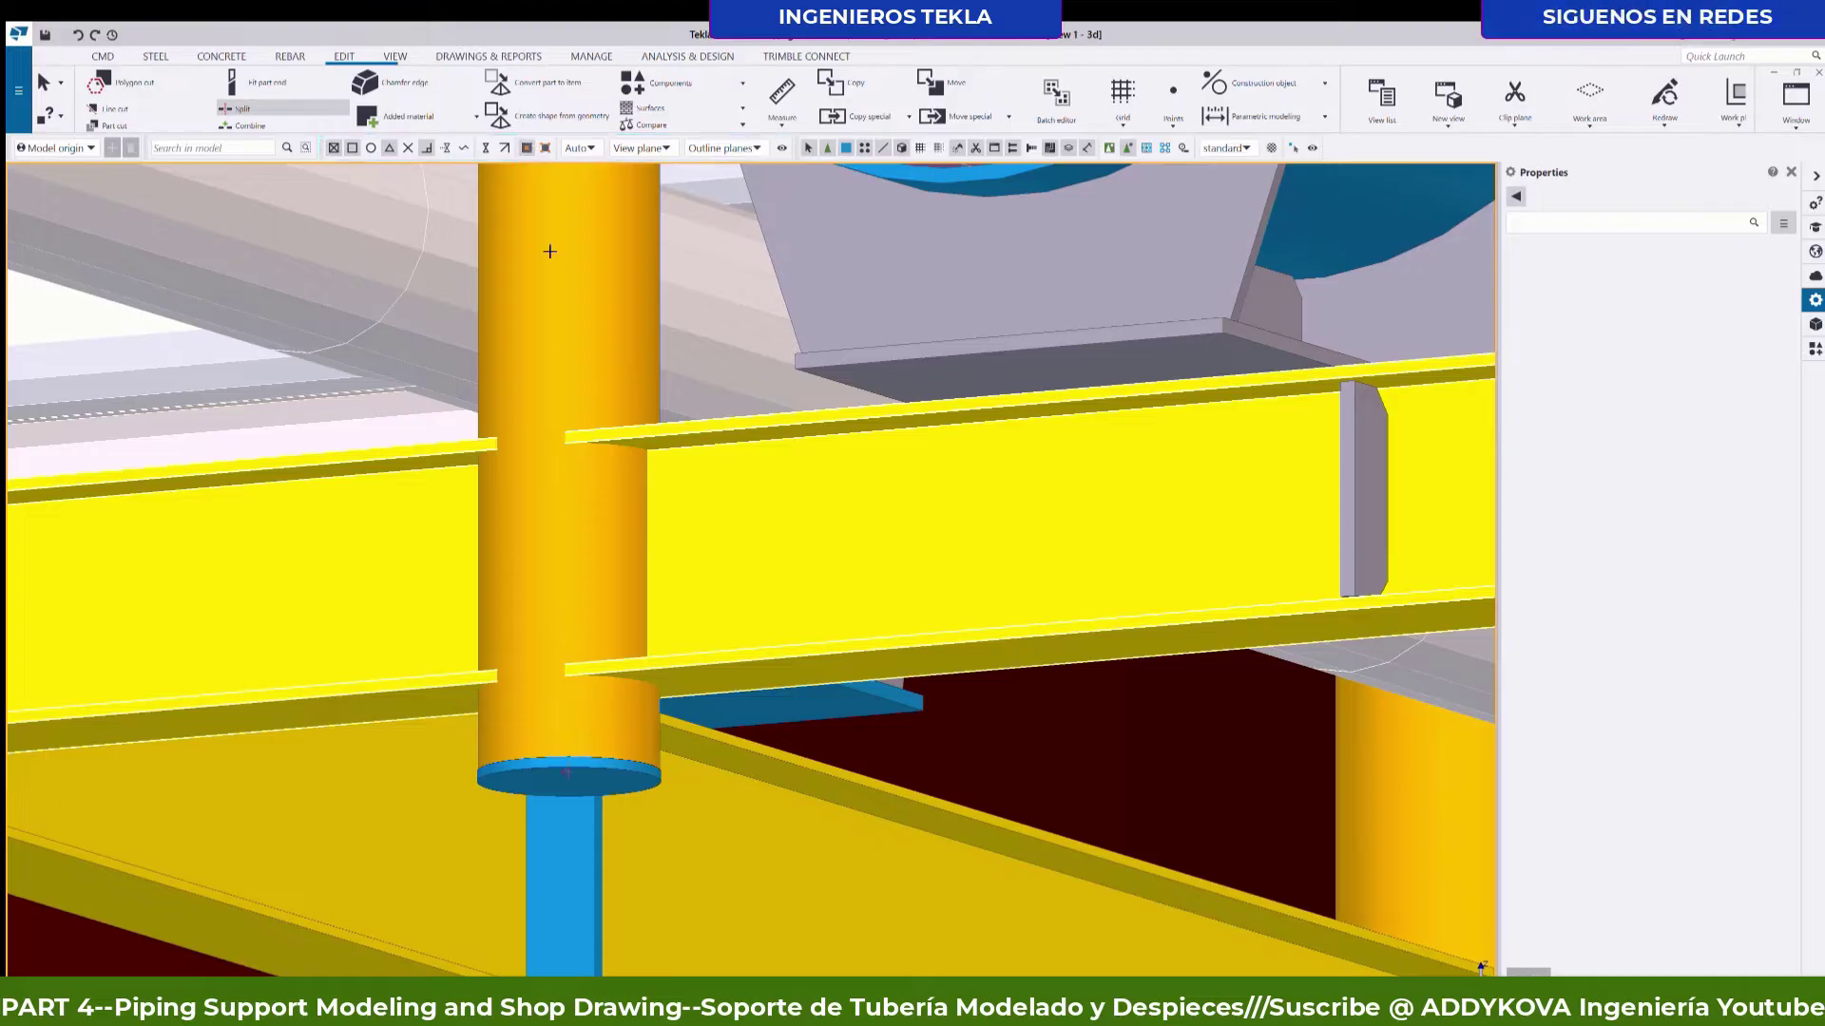
pyautogui.scroll(-2, 574, 620)
pyautogui.scroll(-2, 1292, 466)
pyautogui.scroll(-1, 1274, 531)
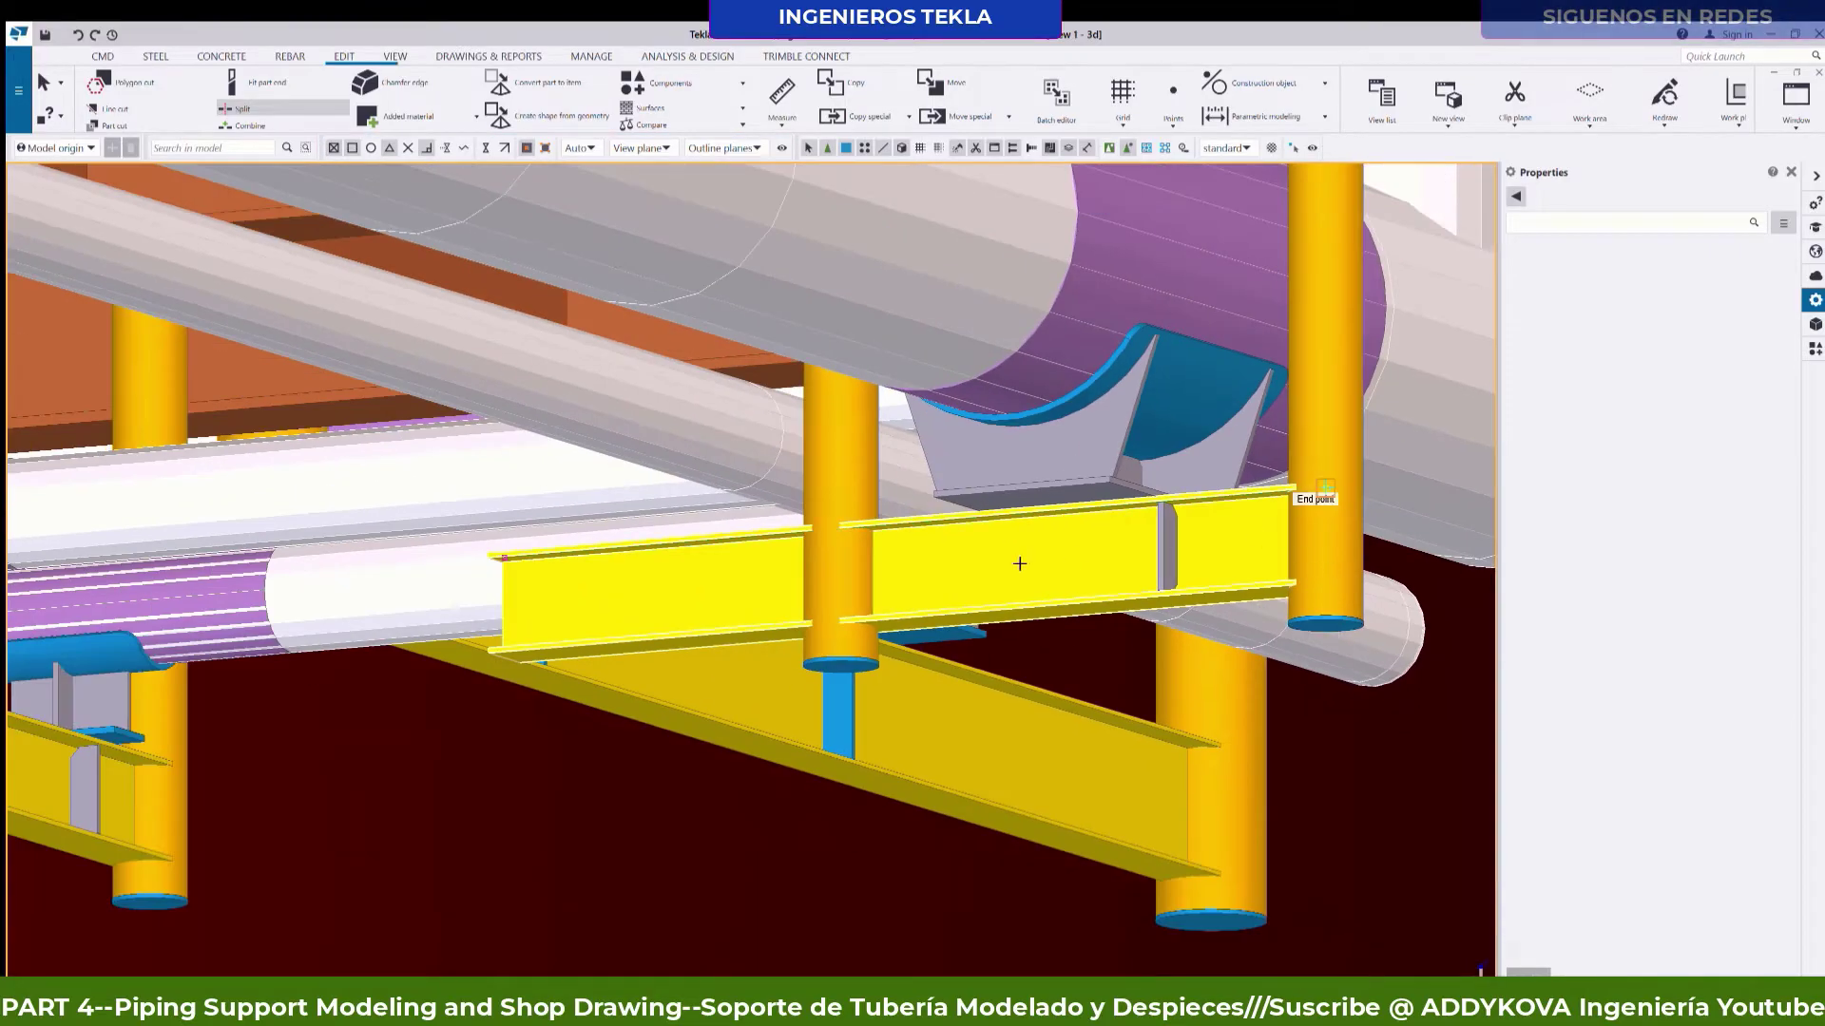
pyautogui.scroll(2, 829, 579)
pyautogui.click(809, 619)
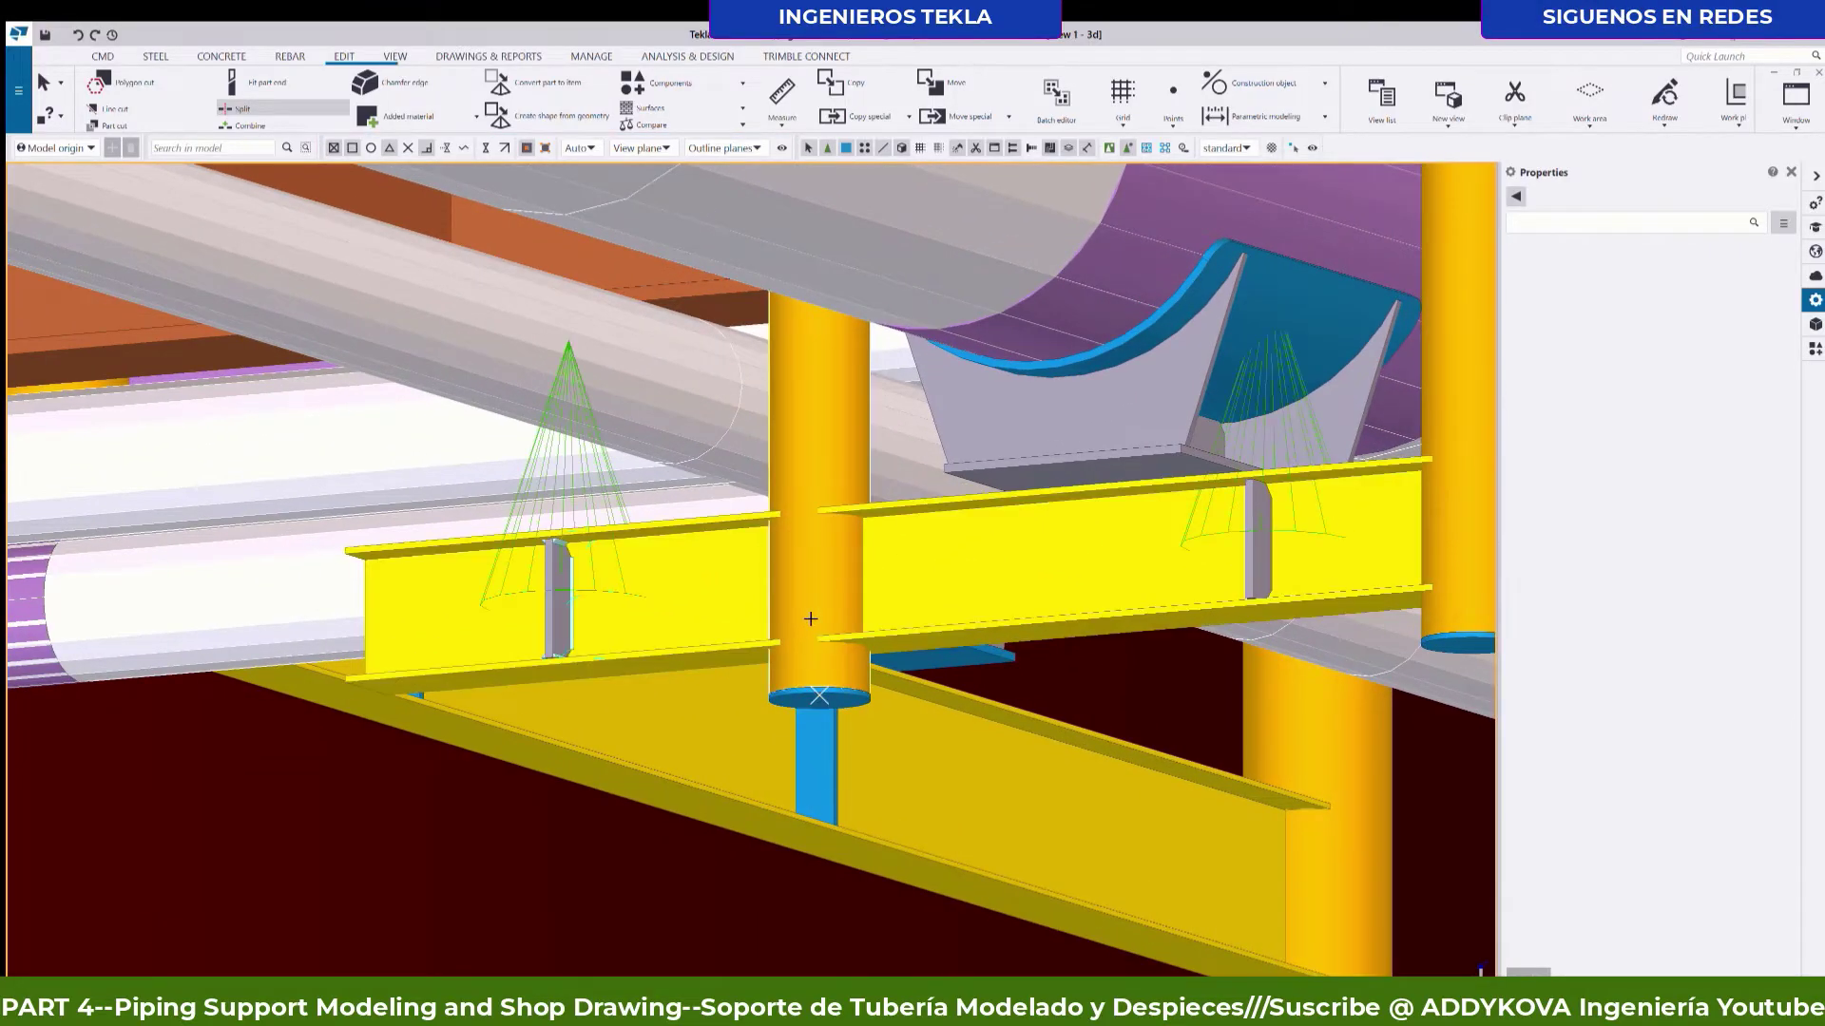
# Delete the left piece of the split beam and orbit around the support beam.
pyautogui.click(669, 578)
pyautogui.press('Delete')
pyautogui.scroll(-1, 548, 844)
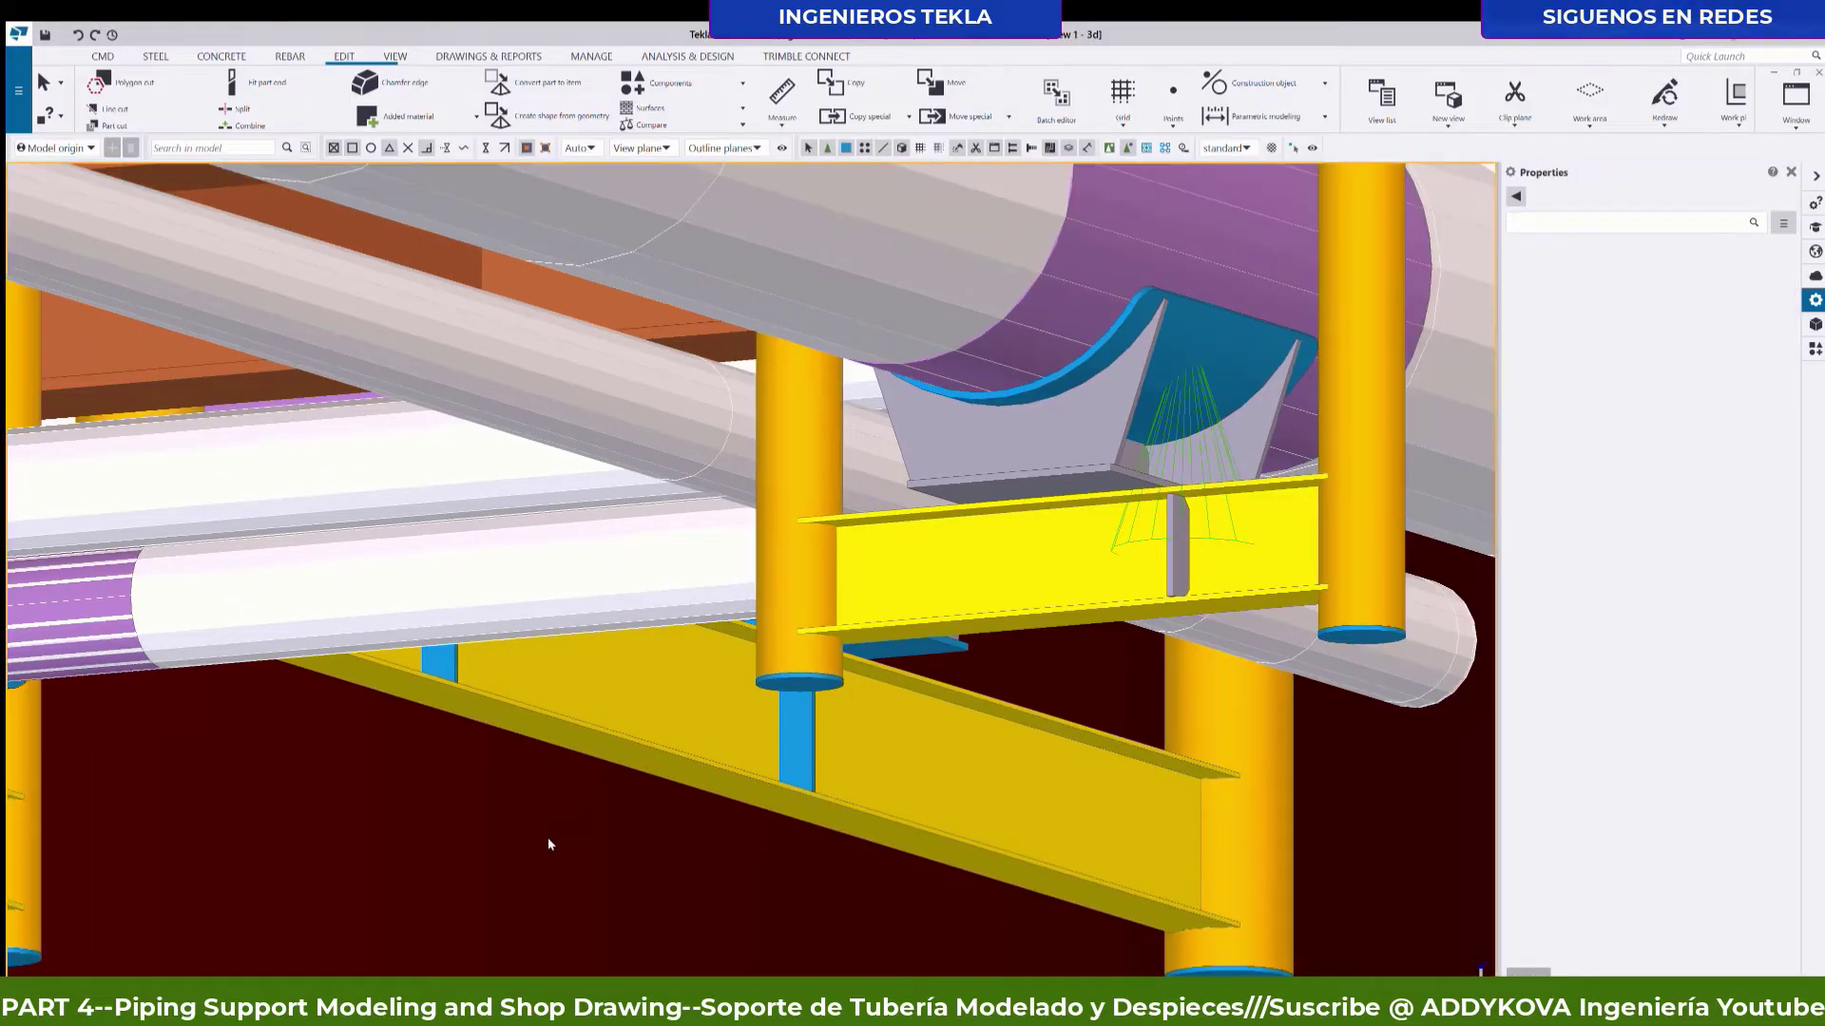
pyautogui.scroll(-1, 598, 829)
pyautogui.scroll(1, 866, 659)
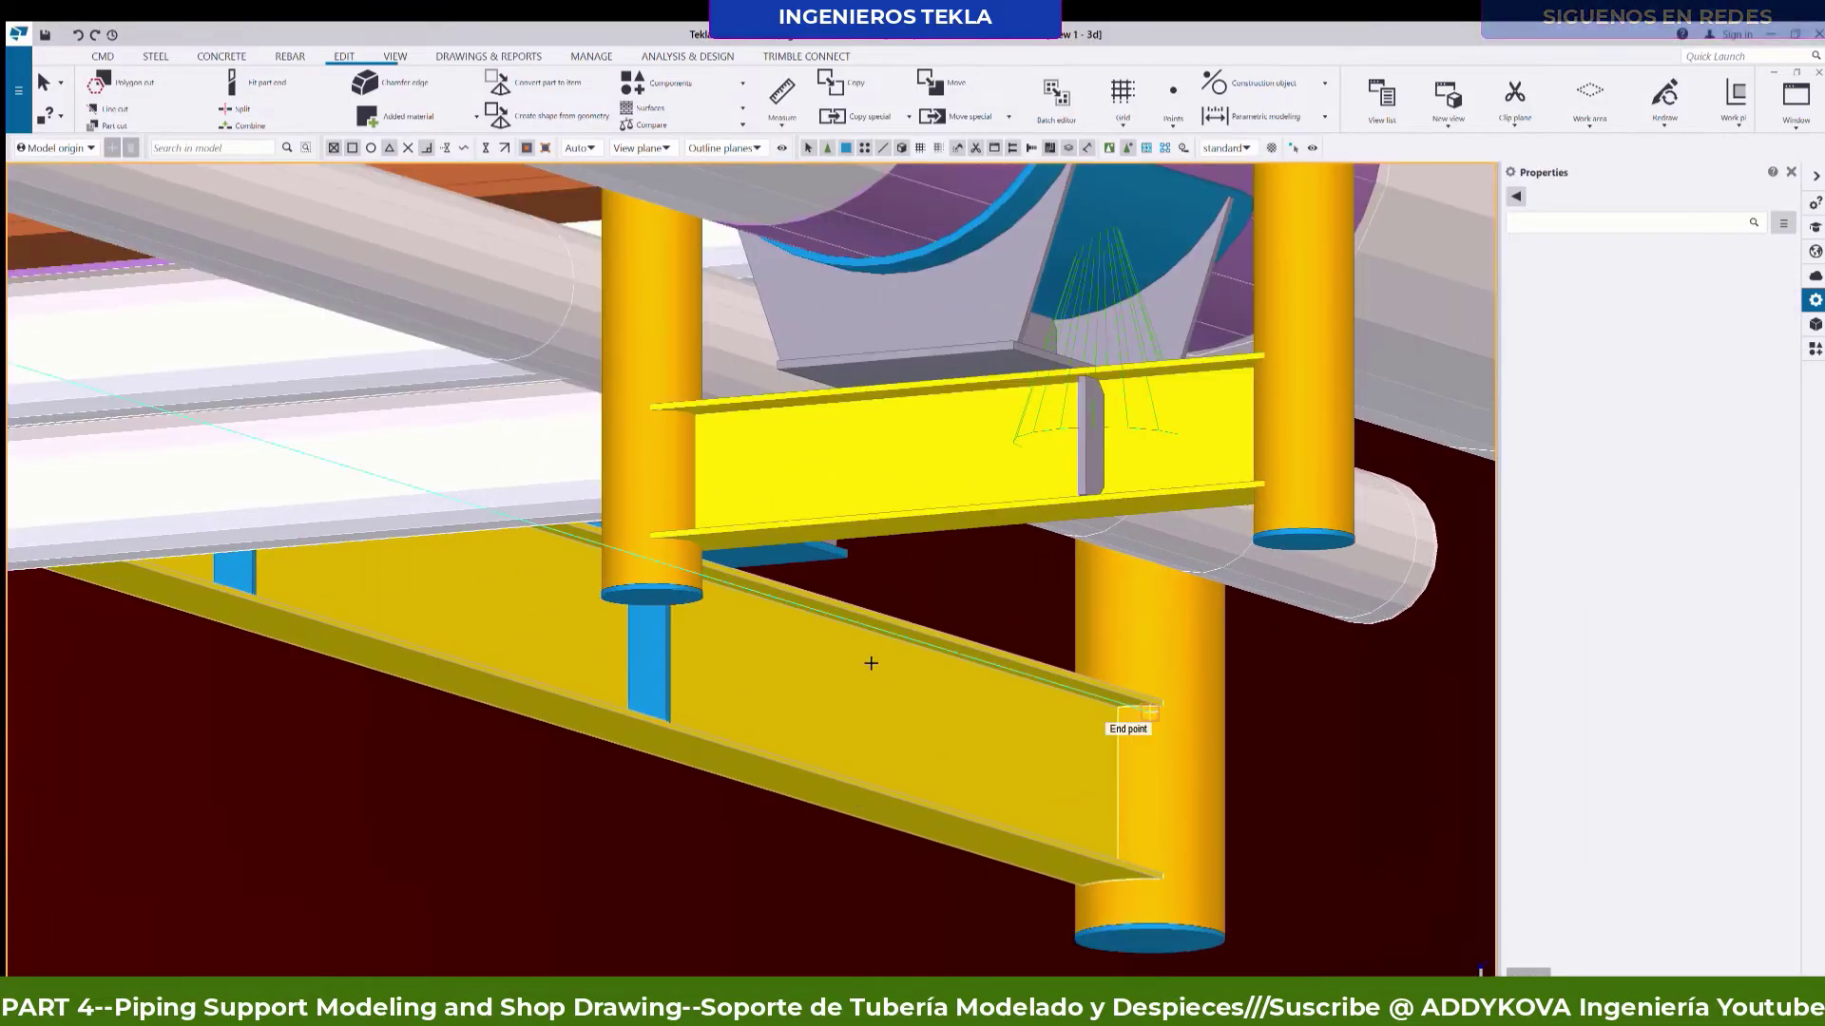
pyautogui.scroll(-1, 788, 510)
pyautogui.keyDown('ctrl'); pyautogui.moveTo(788, 510); pyautogui.dragTo(914, 500, button='middle'); pyautogui.keyUp('ctrl')
pyautogui.scroll(-1, 900, 512)
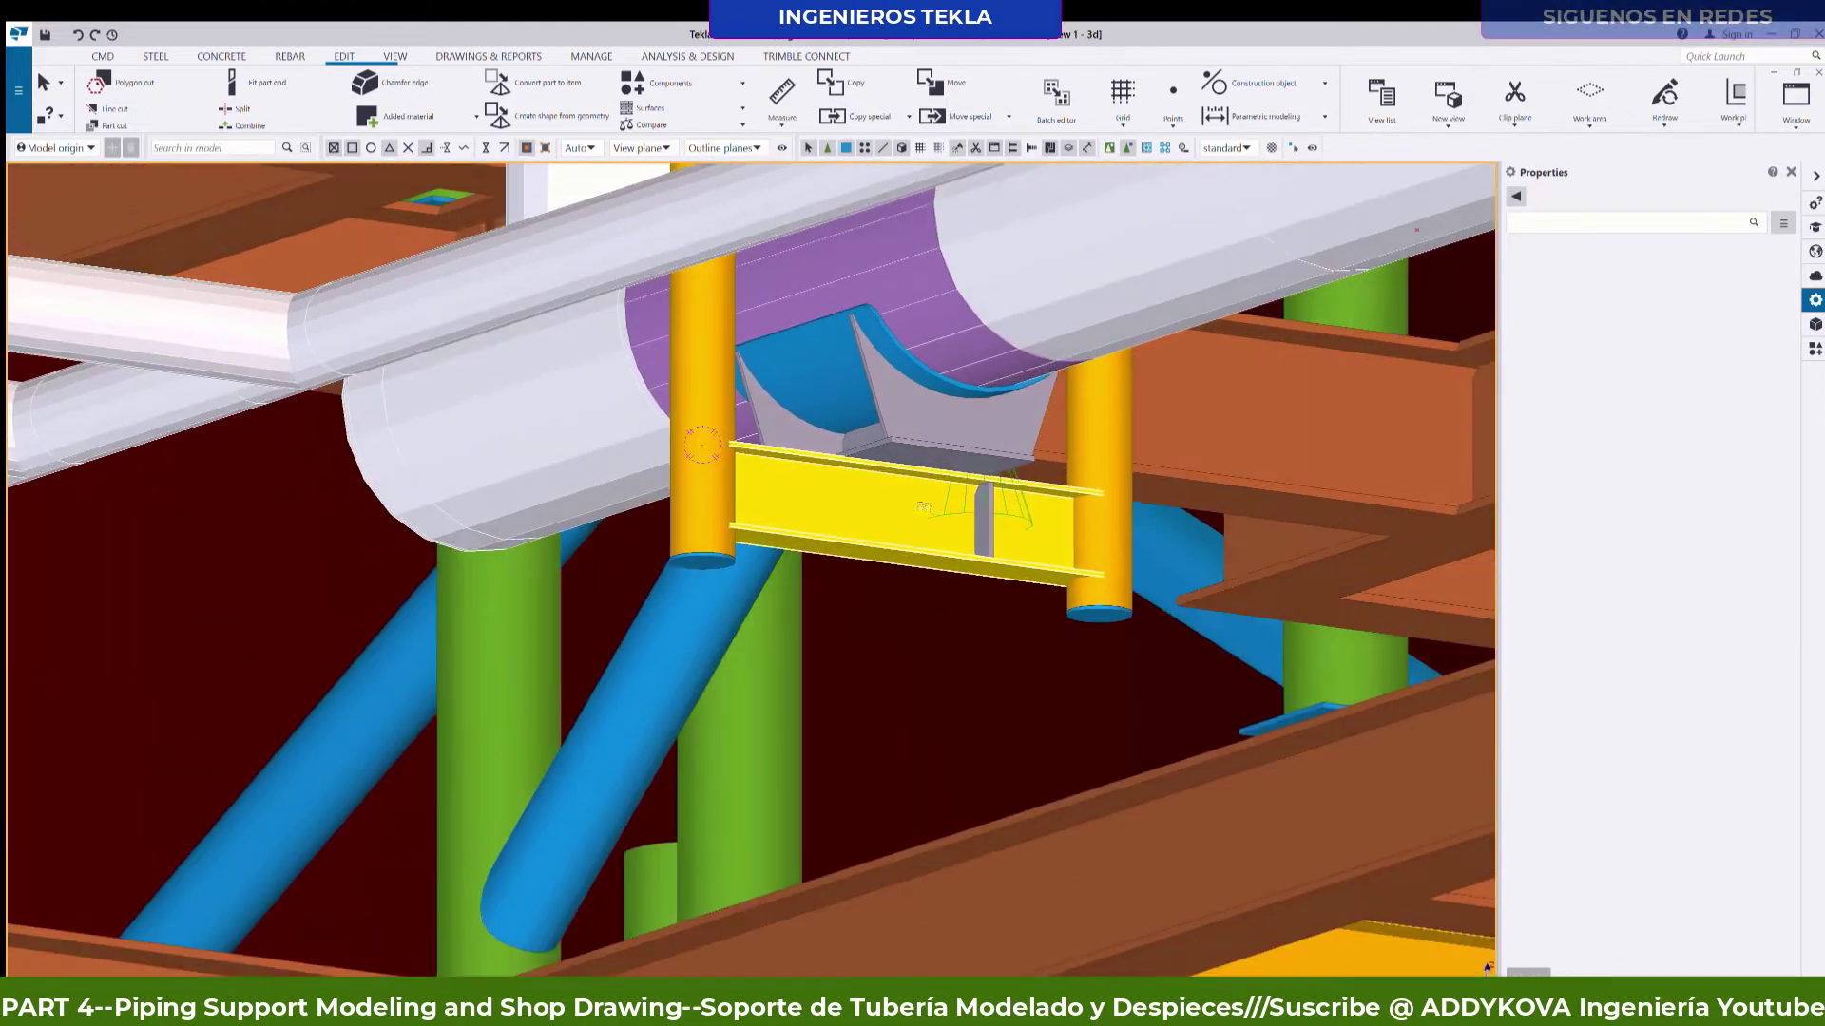
# Orbit and zoom around the stiffened support beam and pipe saddle to inspect them.
pyautogui.scroll(2, 947, 672)
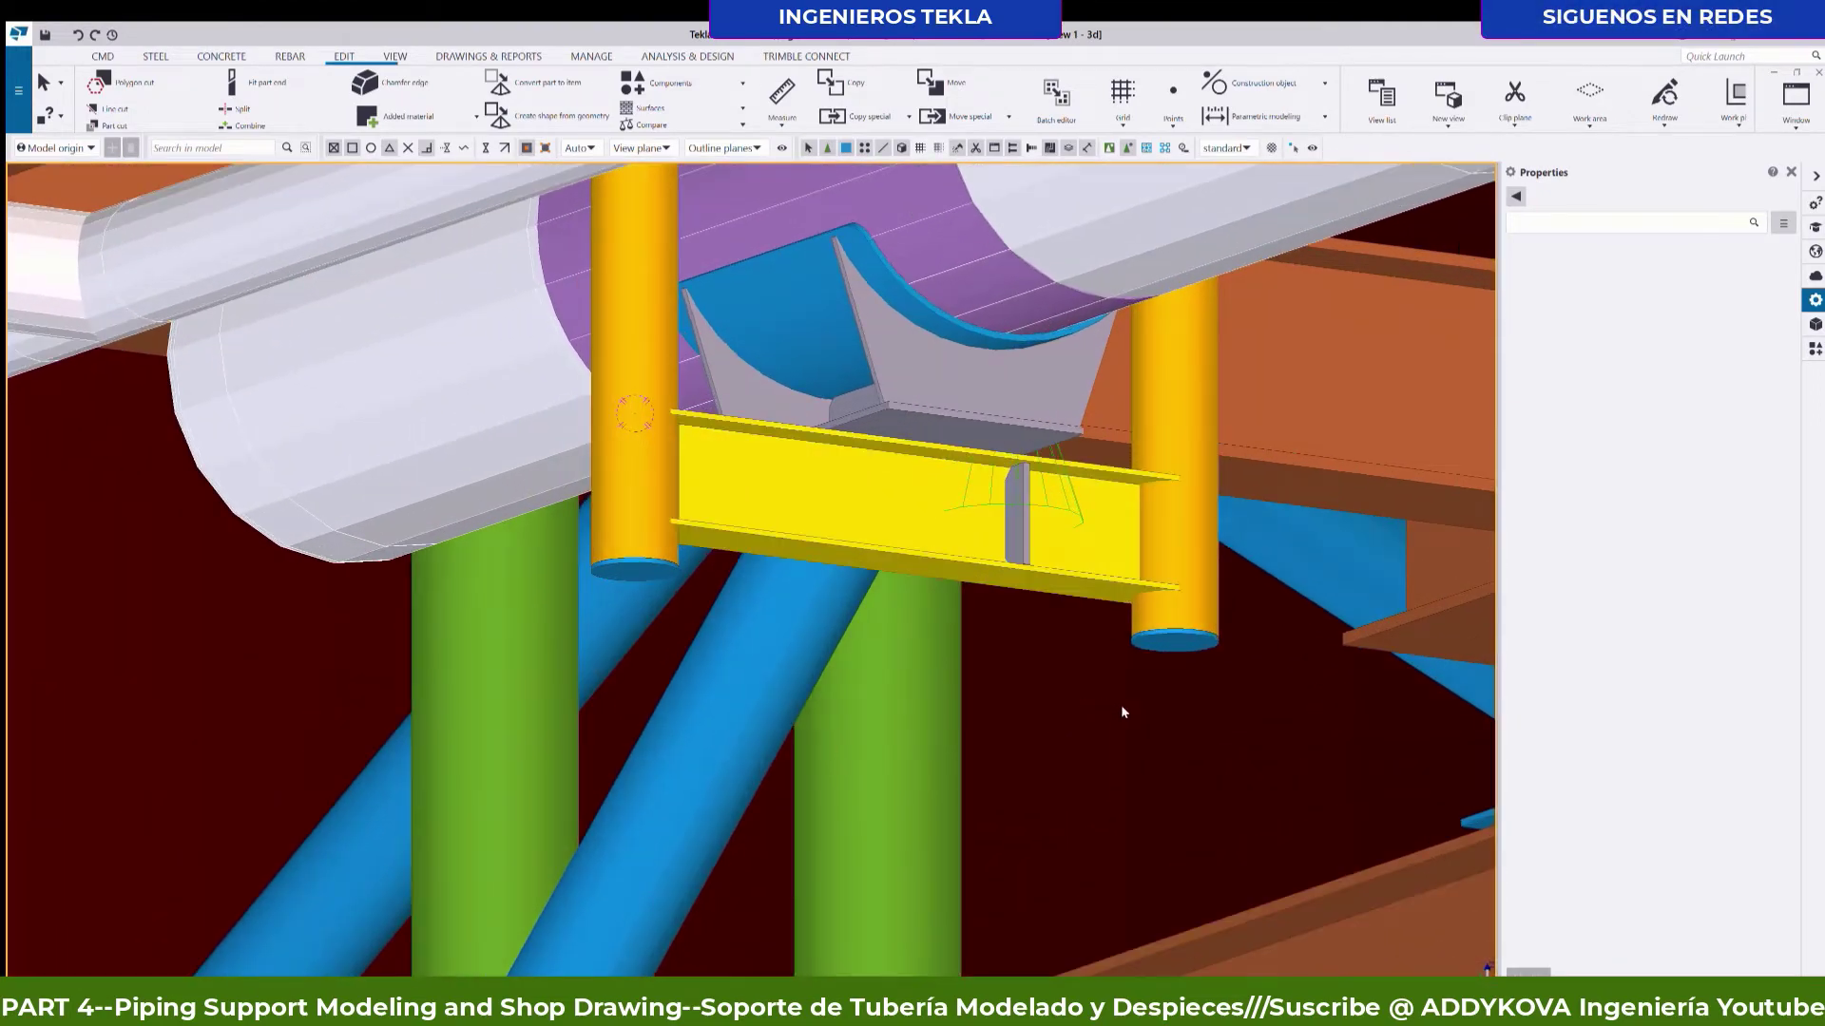
pyautogui.scroll(-2, 1084, 720)
pyautogui.scroll(1, 1063, 726)
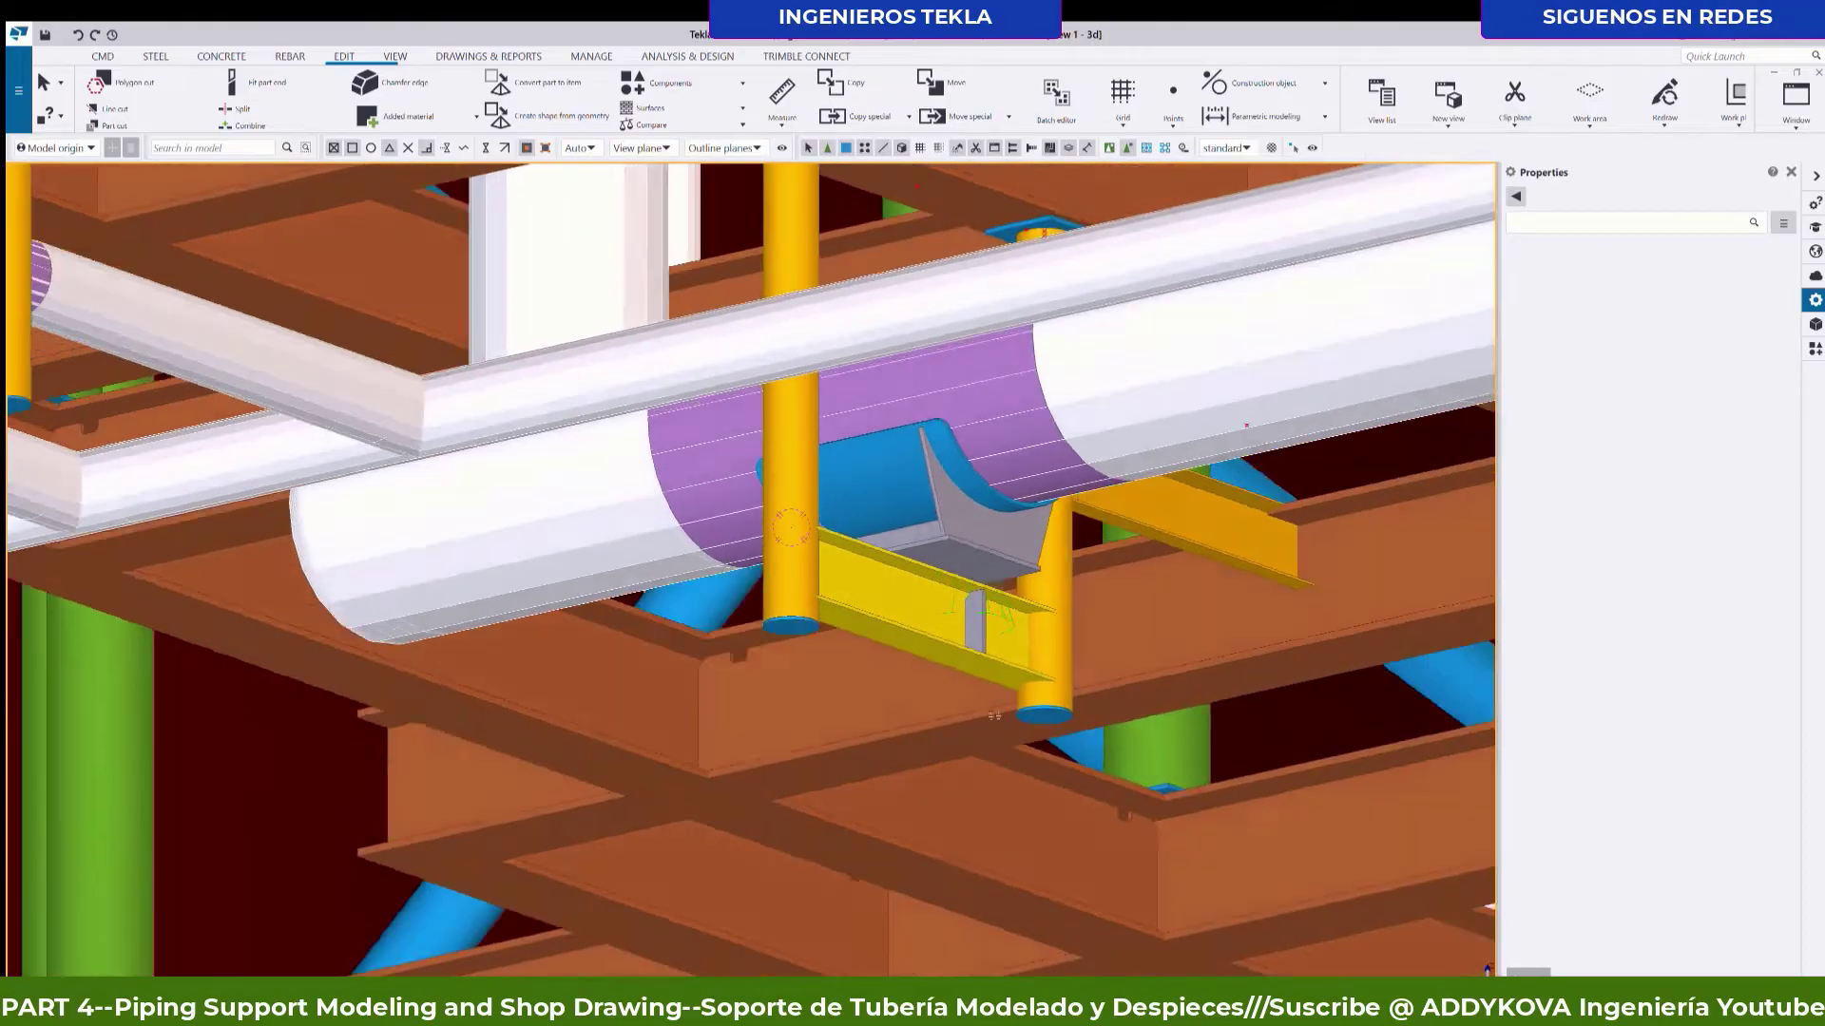
pyautogui.scroll(-2, 994, 716)
pyautogui.keyDown('ctrl'); pyautogui.moveTo(993, 715); pyautogui.dragTo(949, 712, button='middle'); pyautogui.keyUp('ctrl')
pyautogui.scroll(2, 948, 712)
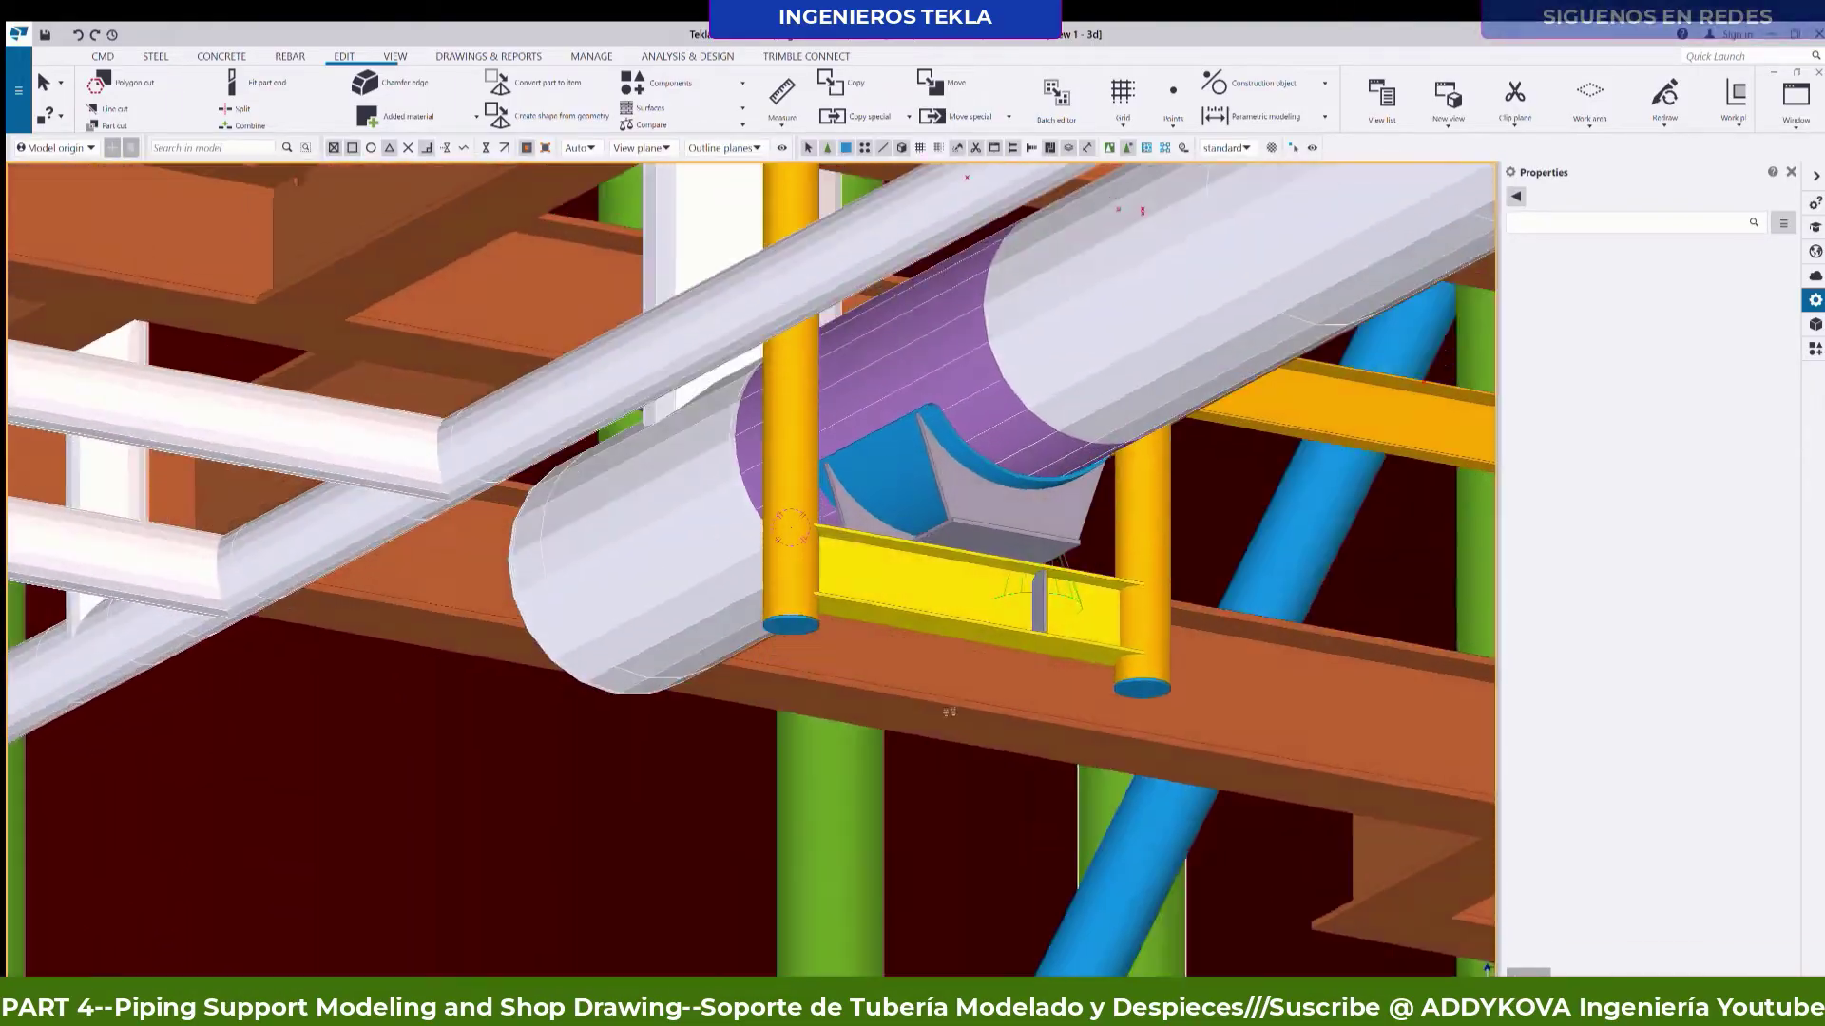
pyautogui.scroll(1, 948, 712)
pyautogui.scroll(1, 948, 708)
pyautogui.keyDown('ctrl'); pyautogui.moveTo(948, 704); pyautogui.dragTo(1000, 797, button='middle'); pyautogui.keyUp('ctrl')
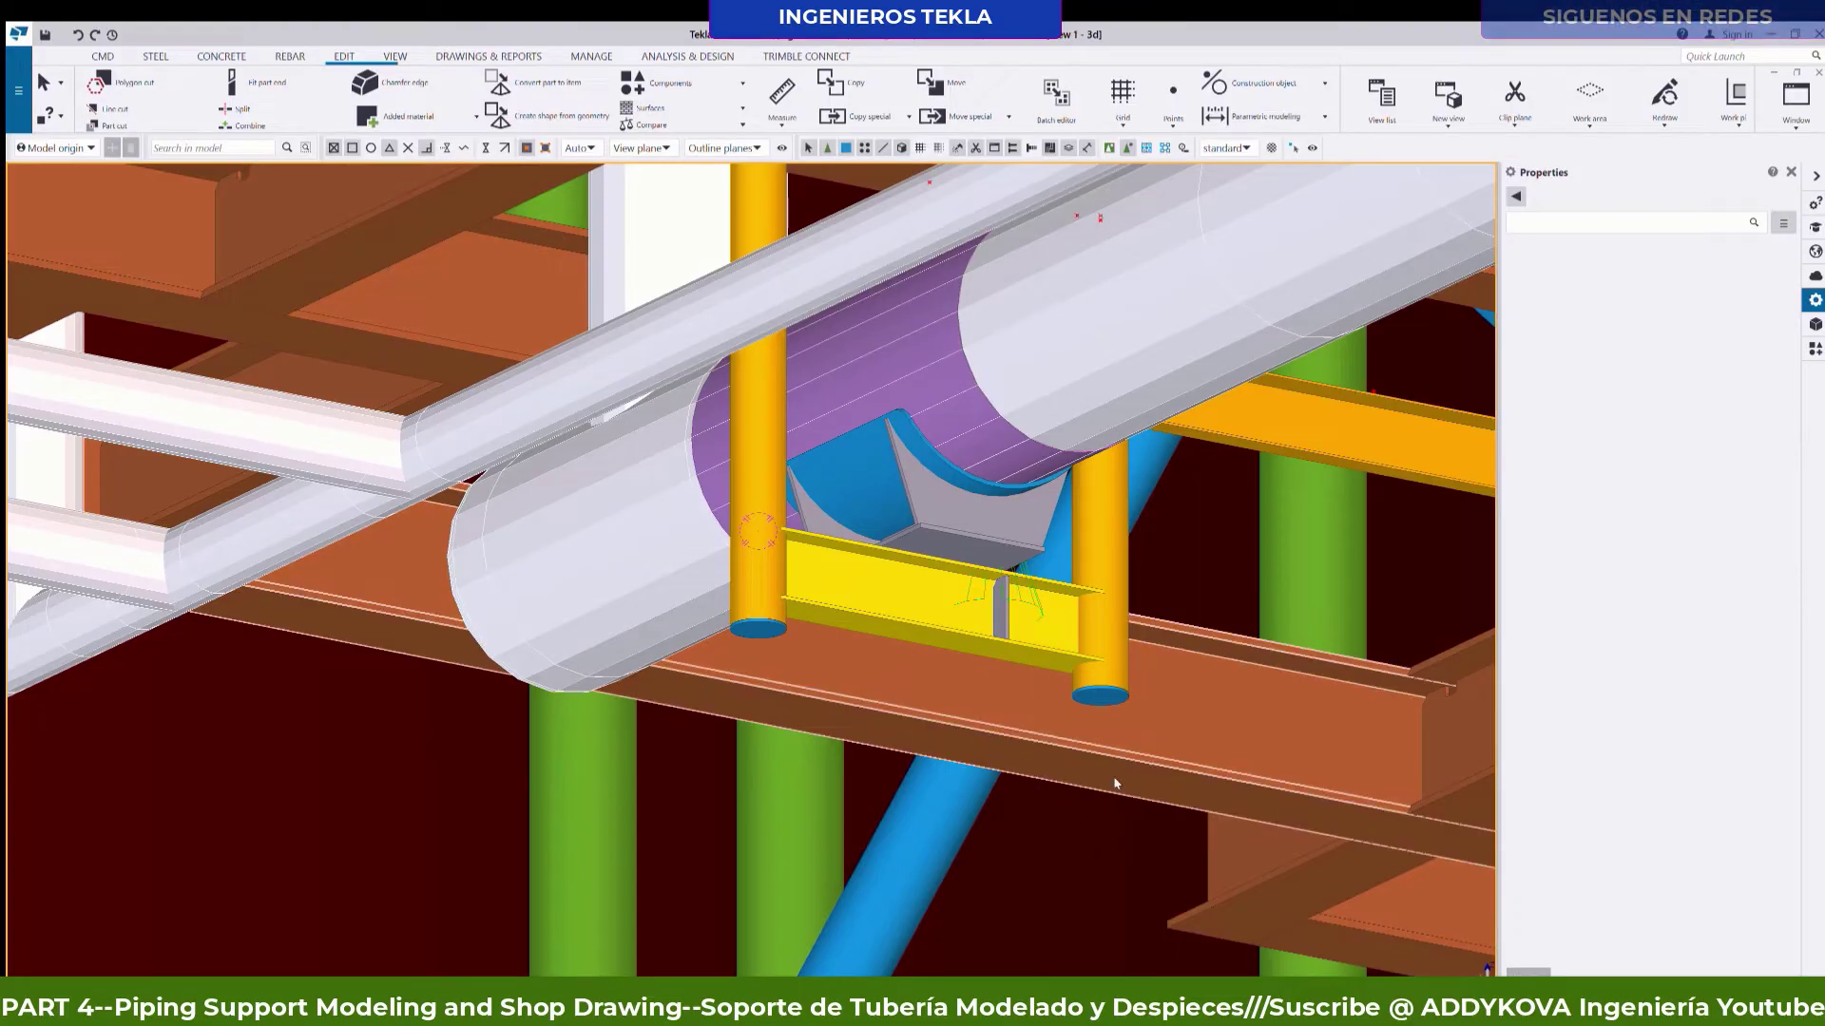
pyautogui.scroll(1, 1065, 846)
pyautogui.scroll(-1, 1063, 840)
pyautogui.scroll(-1, 760, 745)
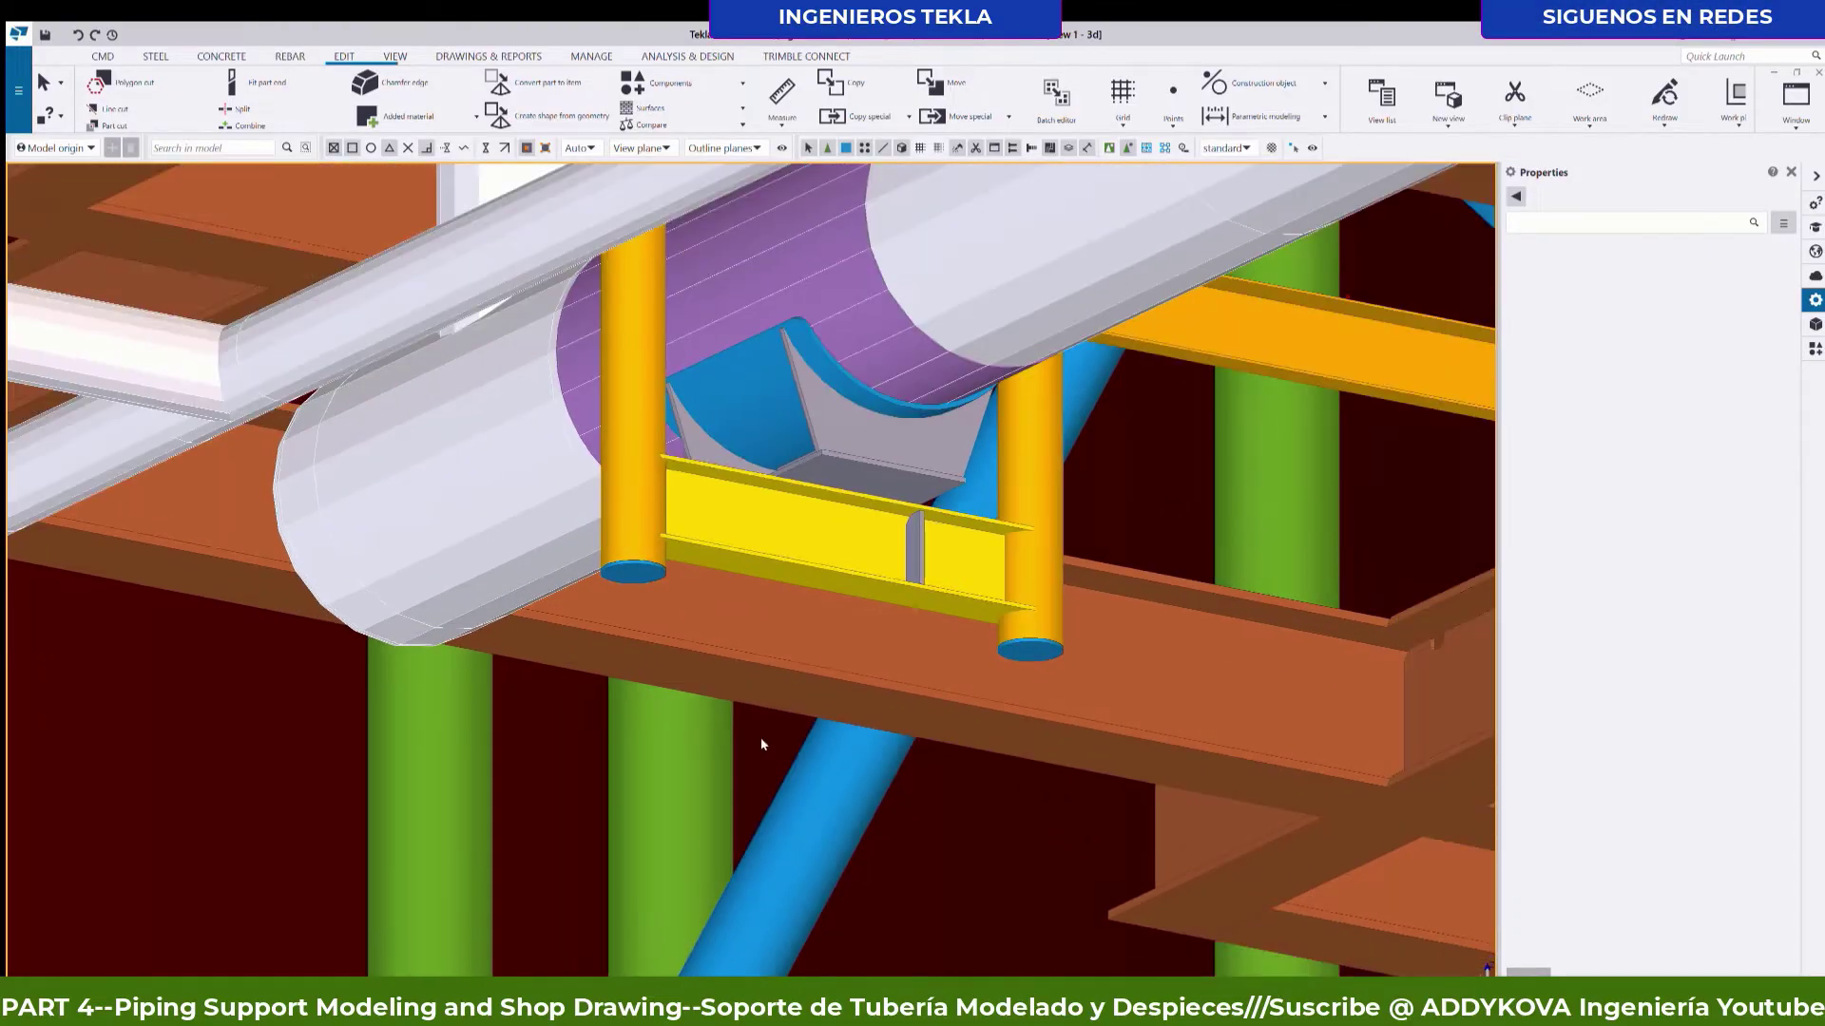
pyautogui.scroll(2, 721, 515)
pyautogui.scroll(1, 722, 515)
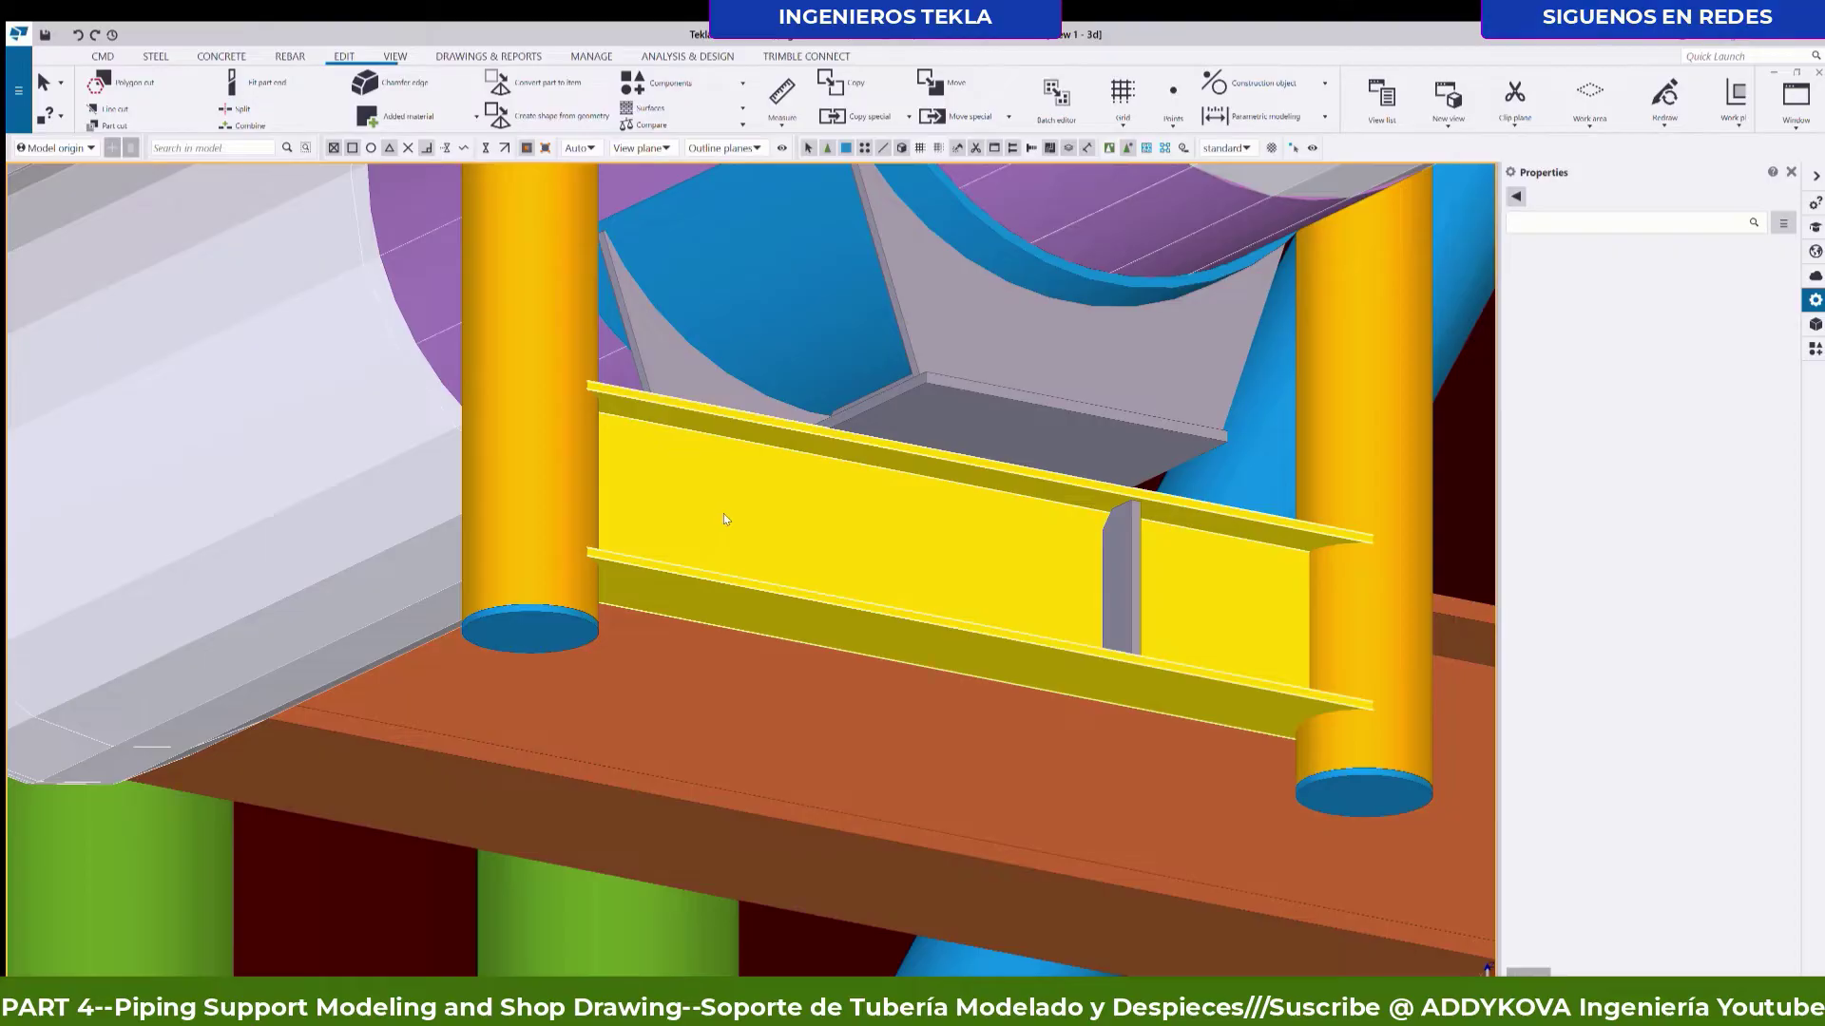
# Start a part cut, then check the yellow beam in see-through display before restoring opaque view.
pyautogui.click(102, 124)
pyautogui.scroll(1, 803, 591)
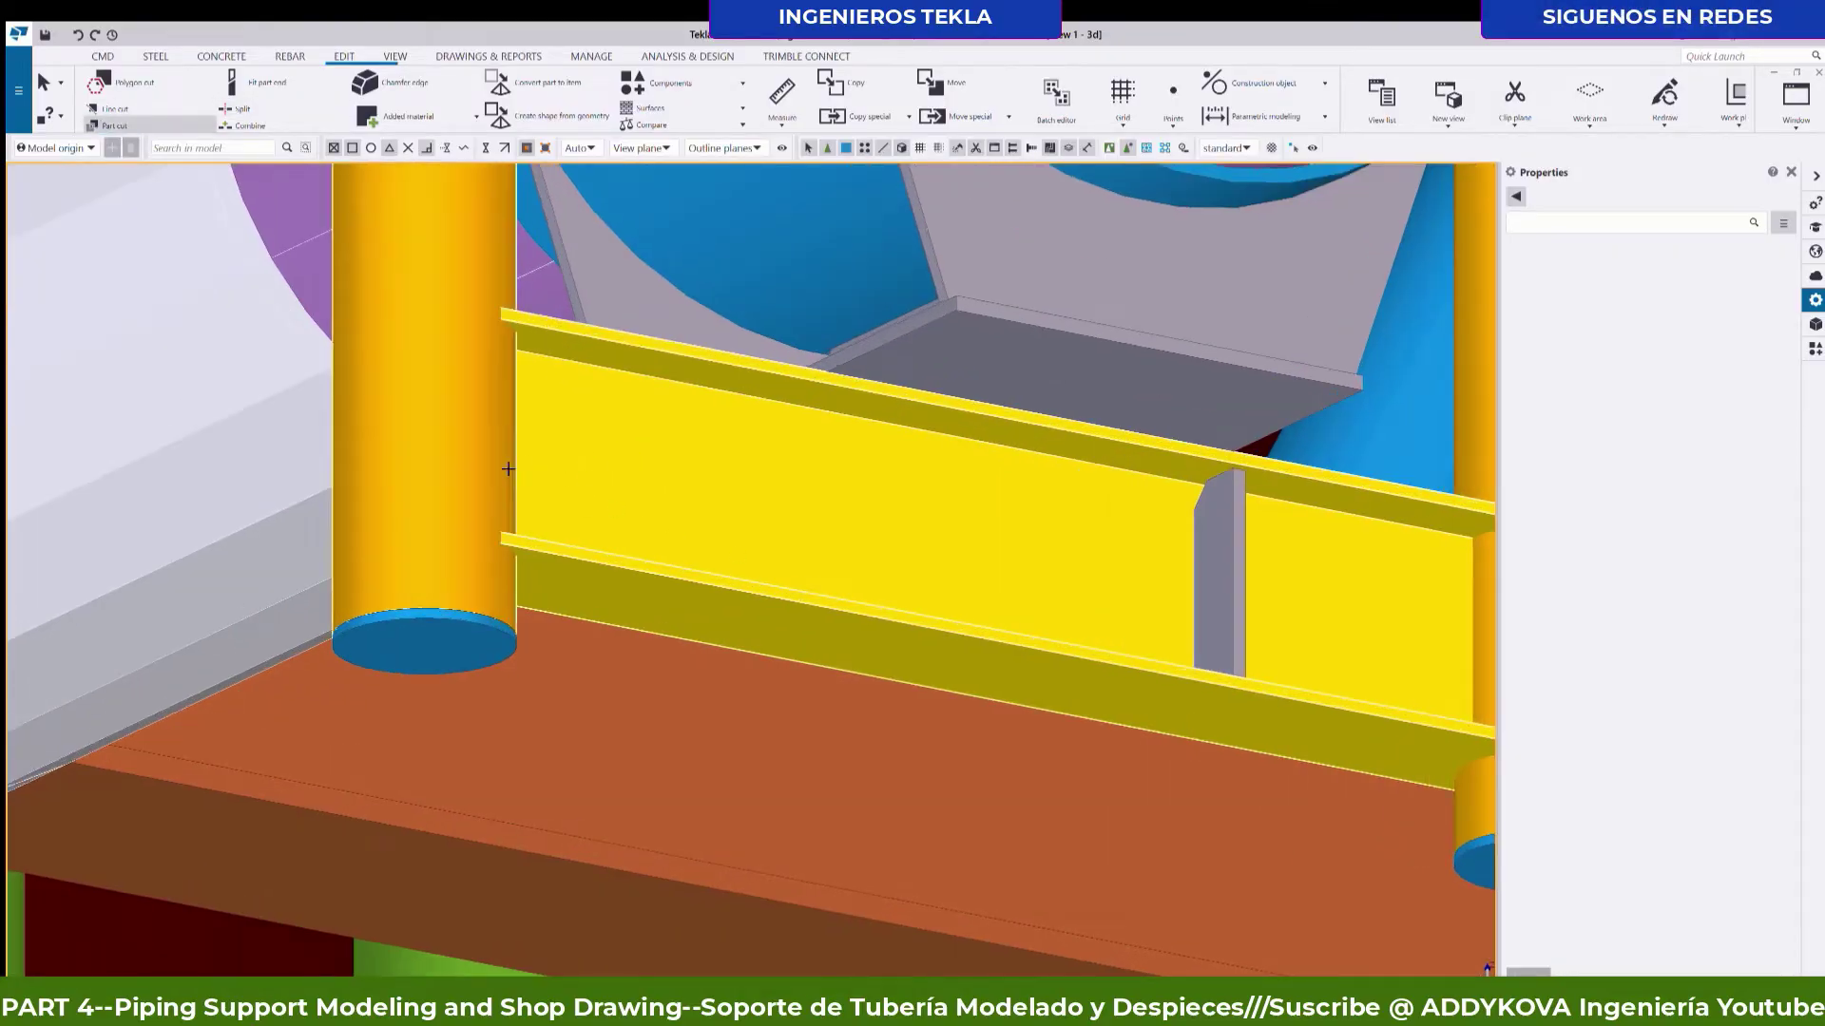
pyautogui.scroll(-2, 452, 473)
pyautogui.press('Escape')
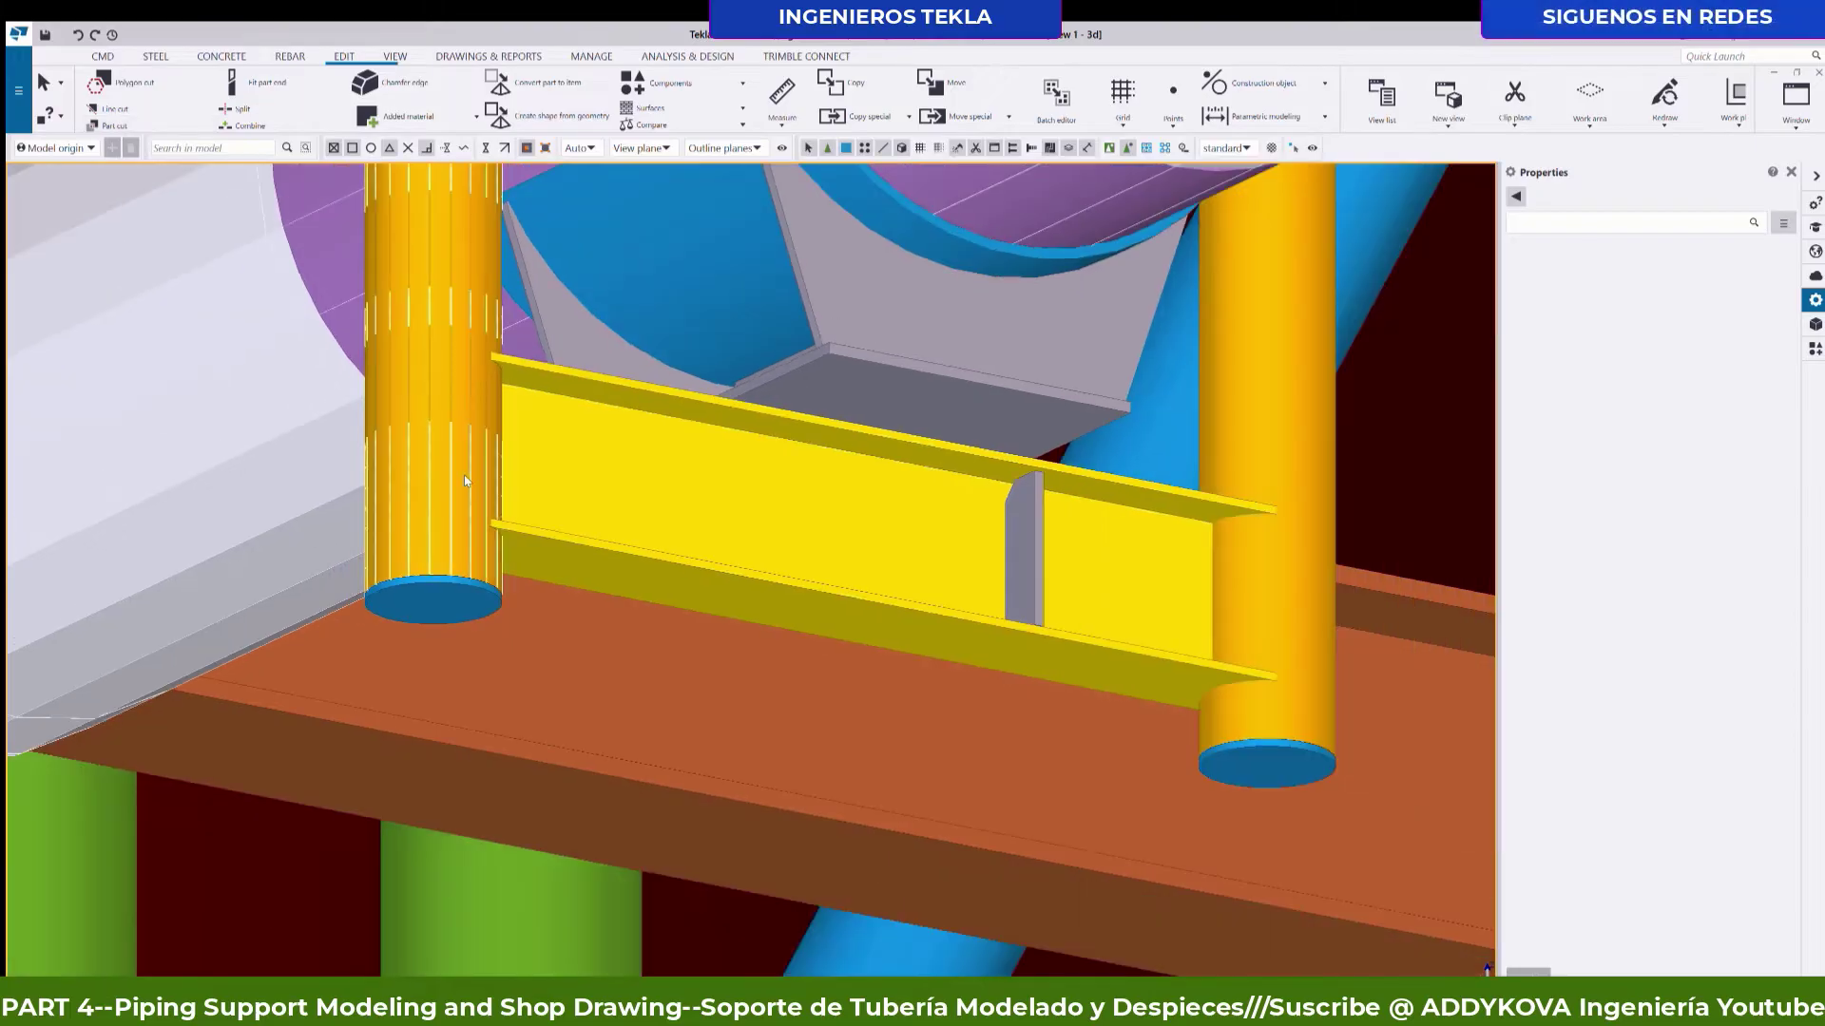
pyautogui.scroll(-1, 463, 480)
pyautogui.click(772, 528)
pyautogui.scroll(1, 771, 529)
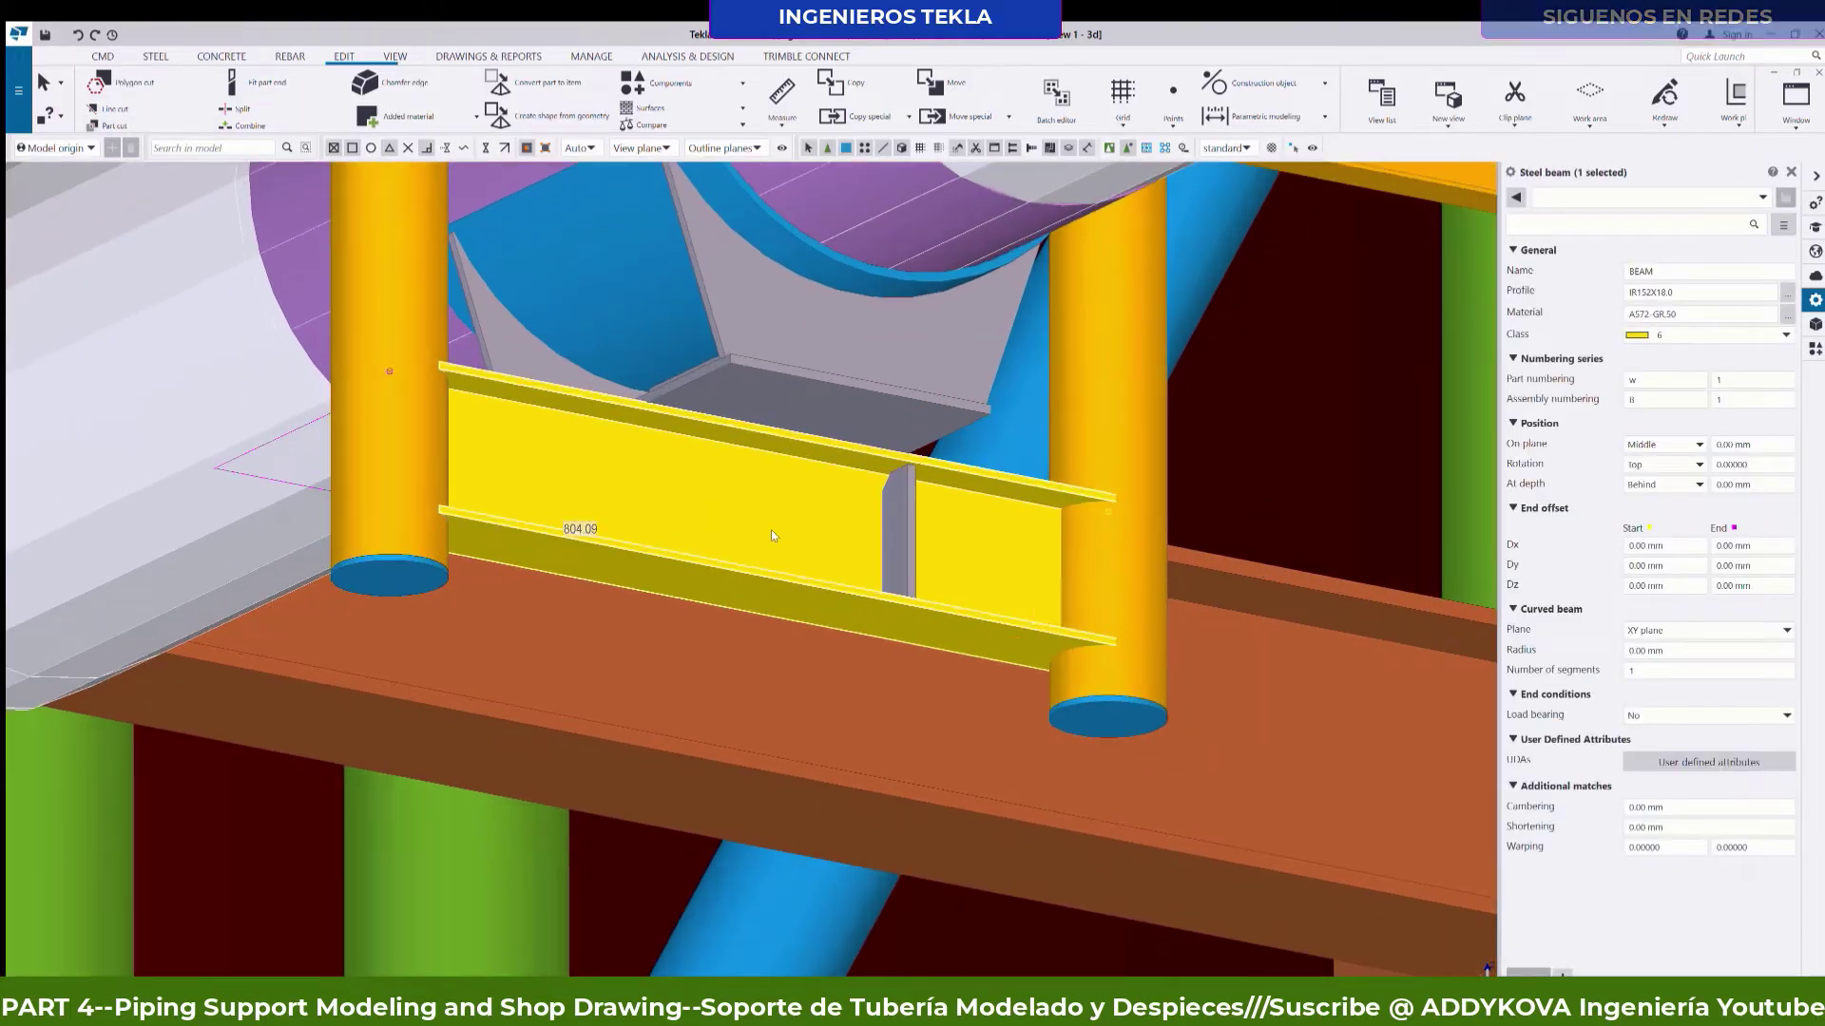
pyautogui.hotkey('ctrl', '2')
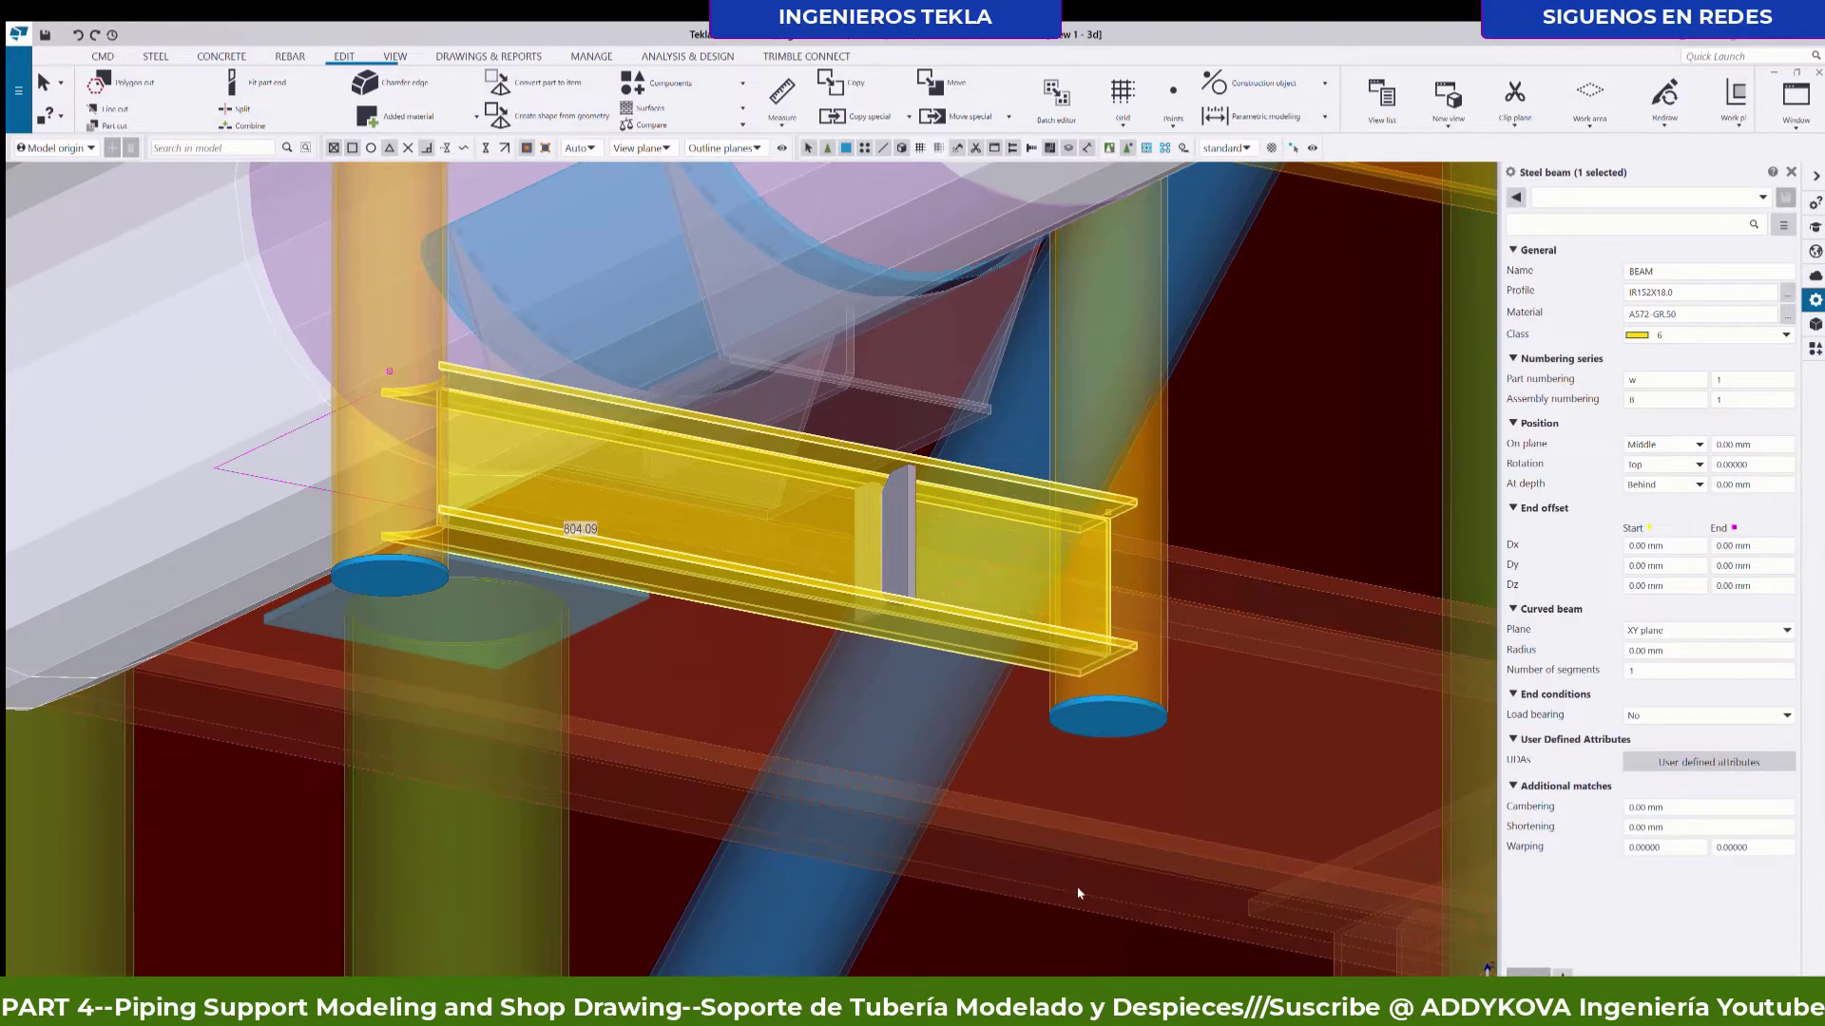
pyautogui.press('Escape')
pyautogui.hotkey('ctrl', '4')
pyautogui.scroll(1, 1277, 490)
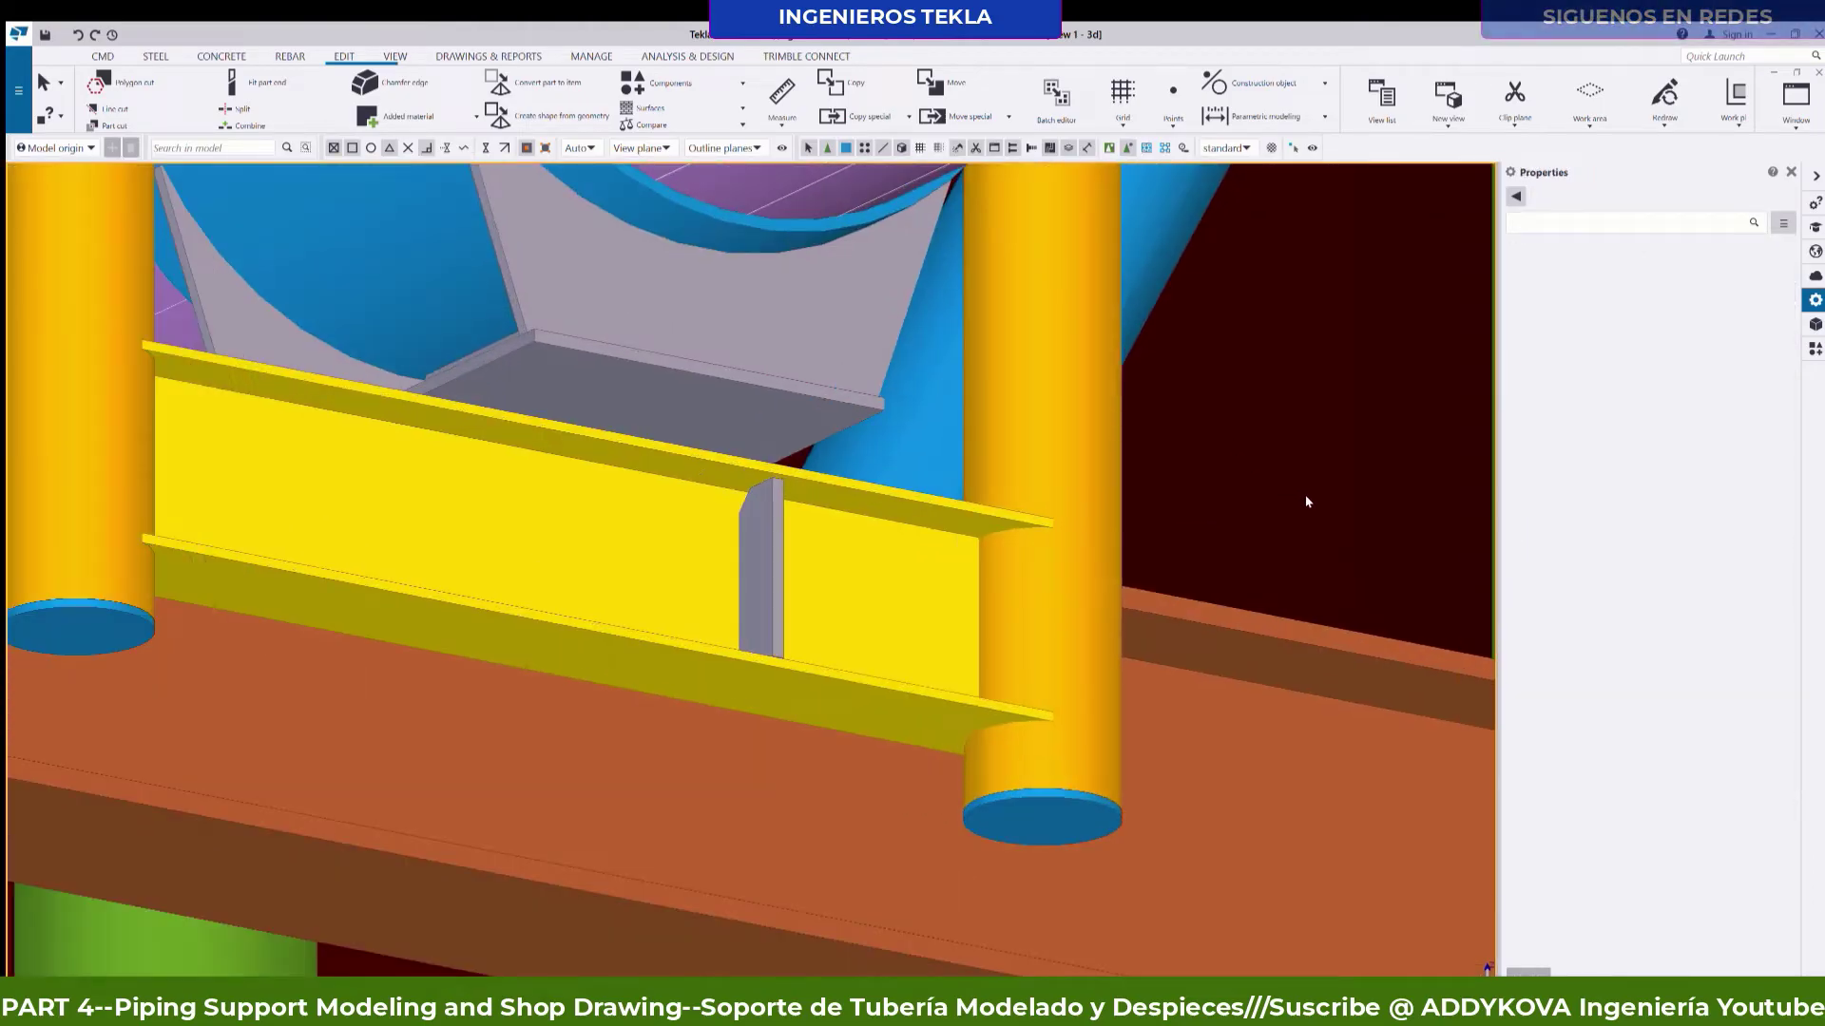
# Cut the yellow support beam's end with the orange post, then view it from below.
pyautogui.click(112, 126)
pyautogui.scroll(1, 902, 563)
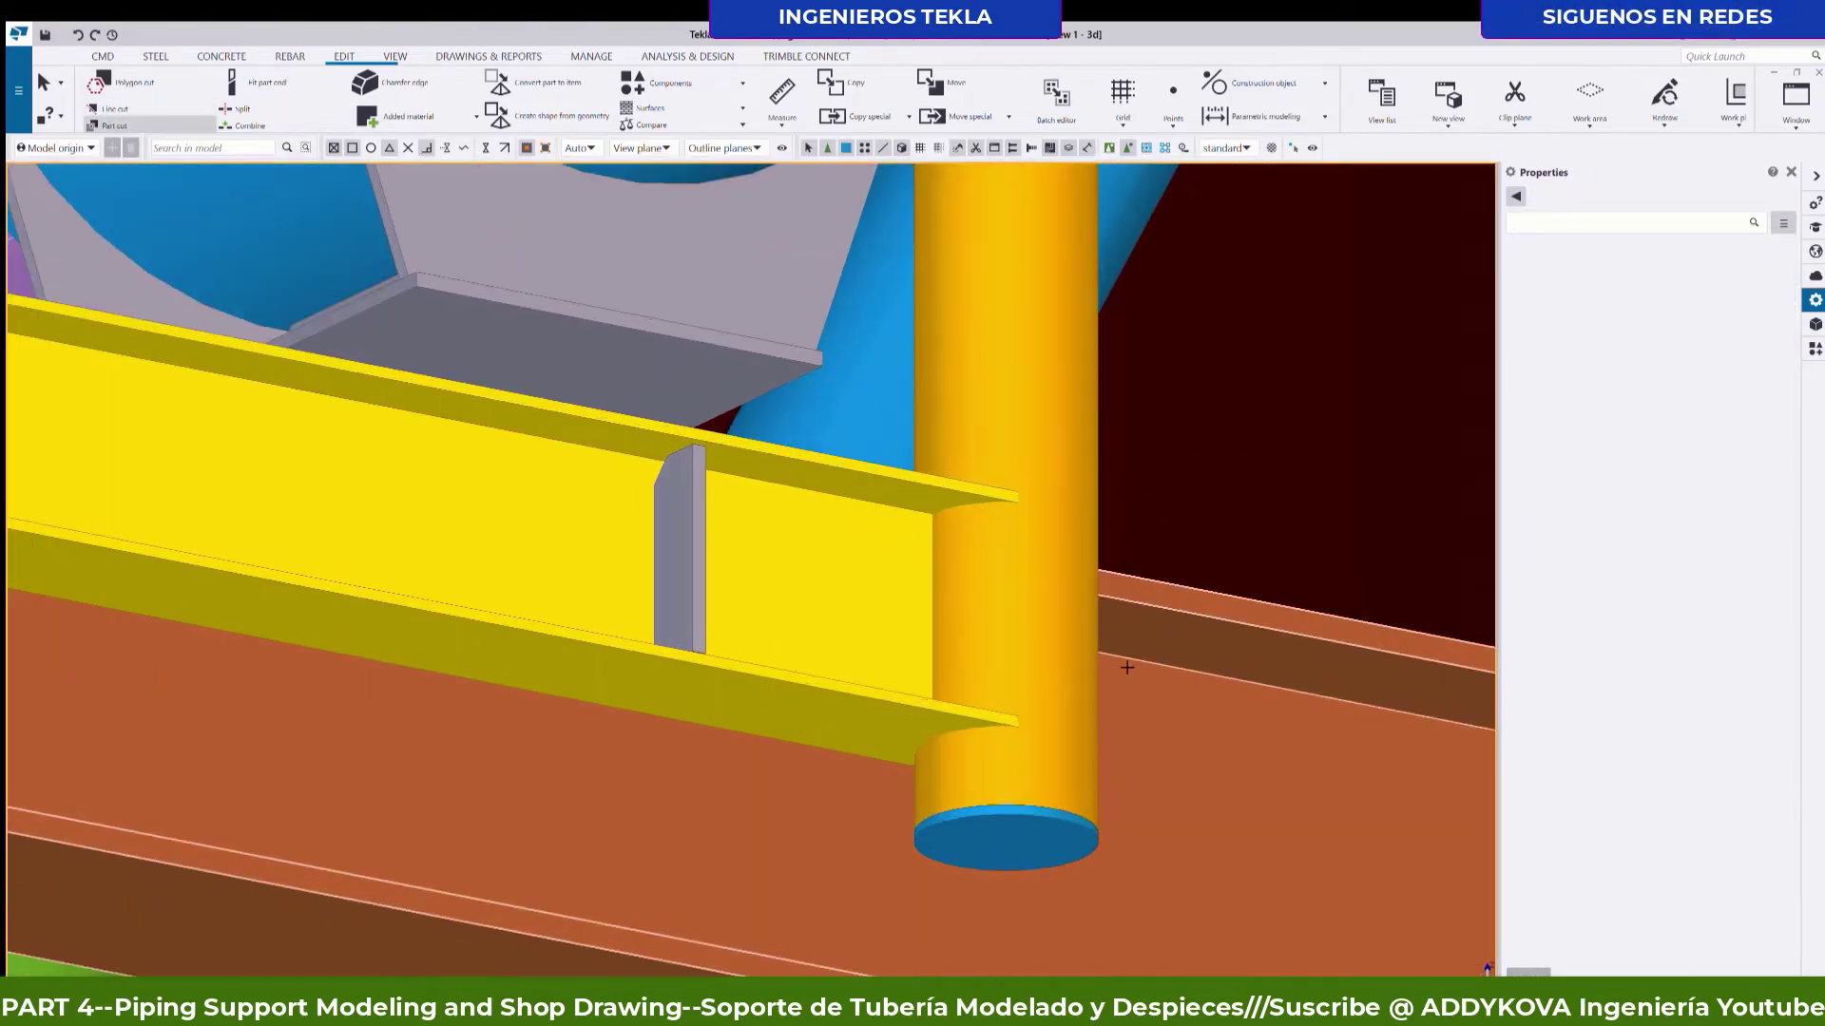
pyautogui.click(1025, 465)
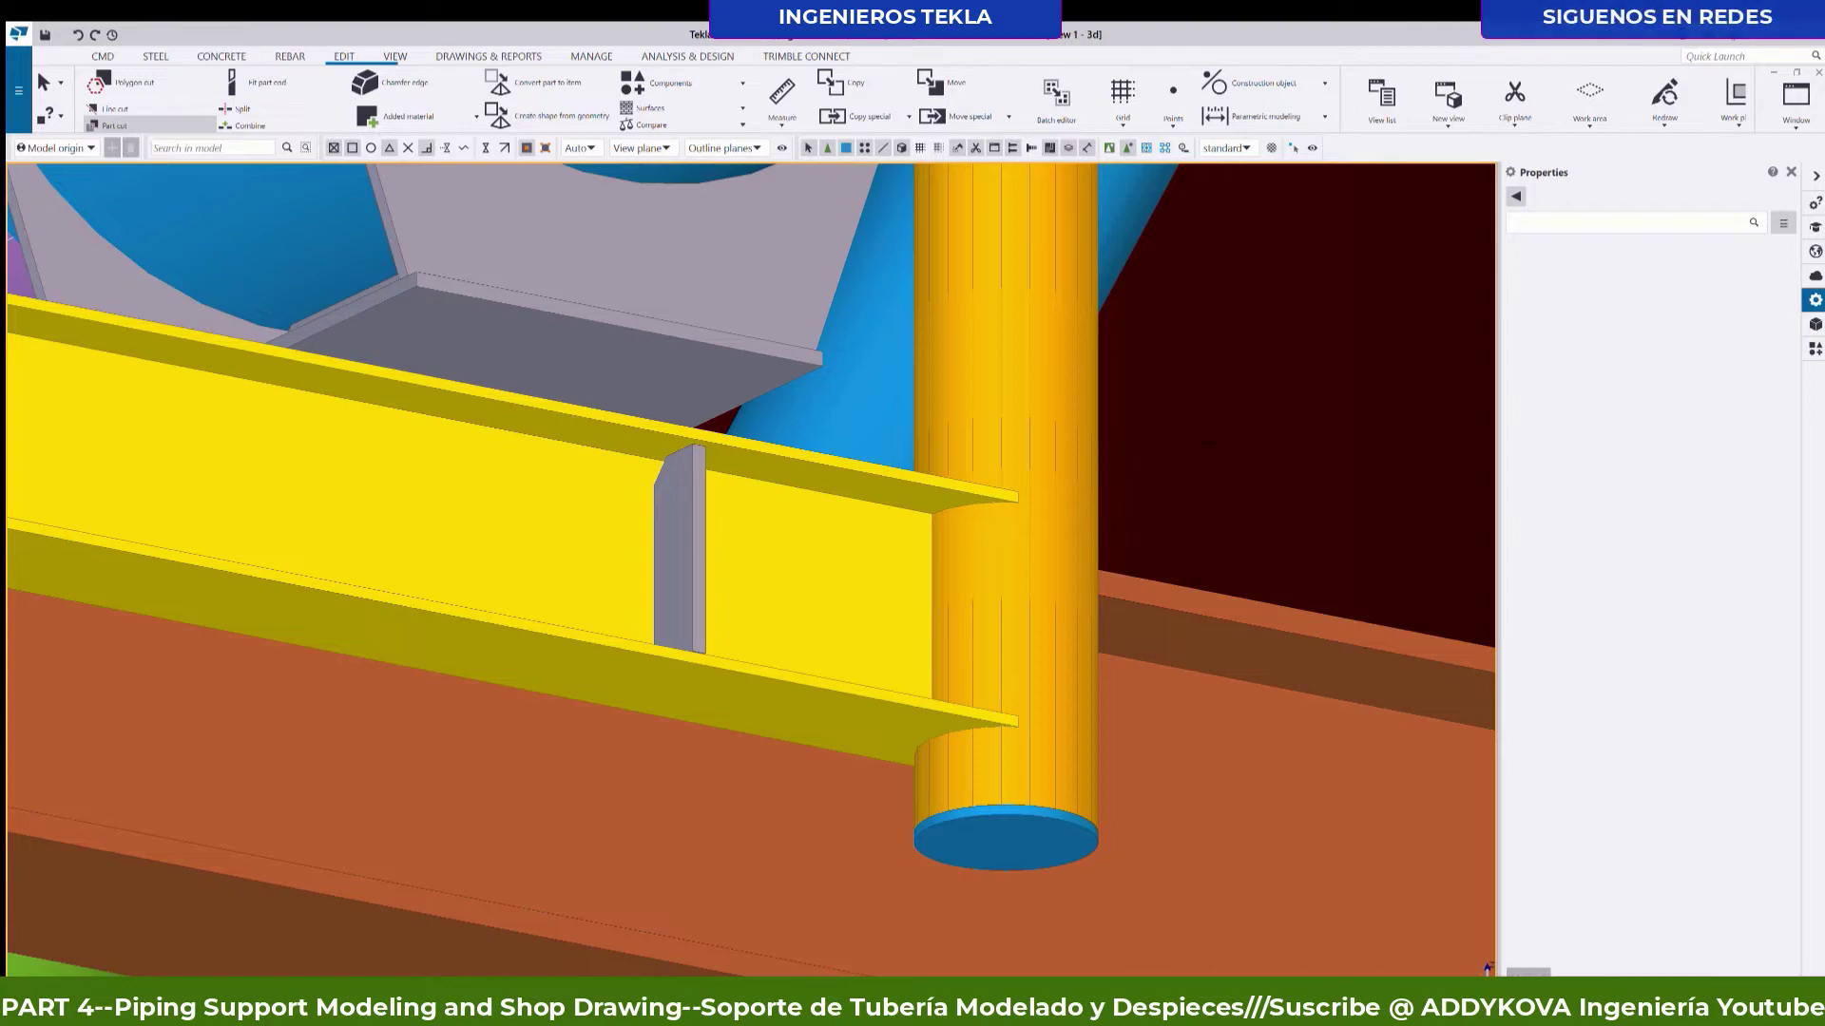
pyautogui.scroll(-3, 1242, 489)
pyautogui.scroll(-3, 1232, 498)
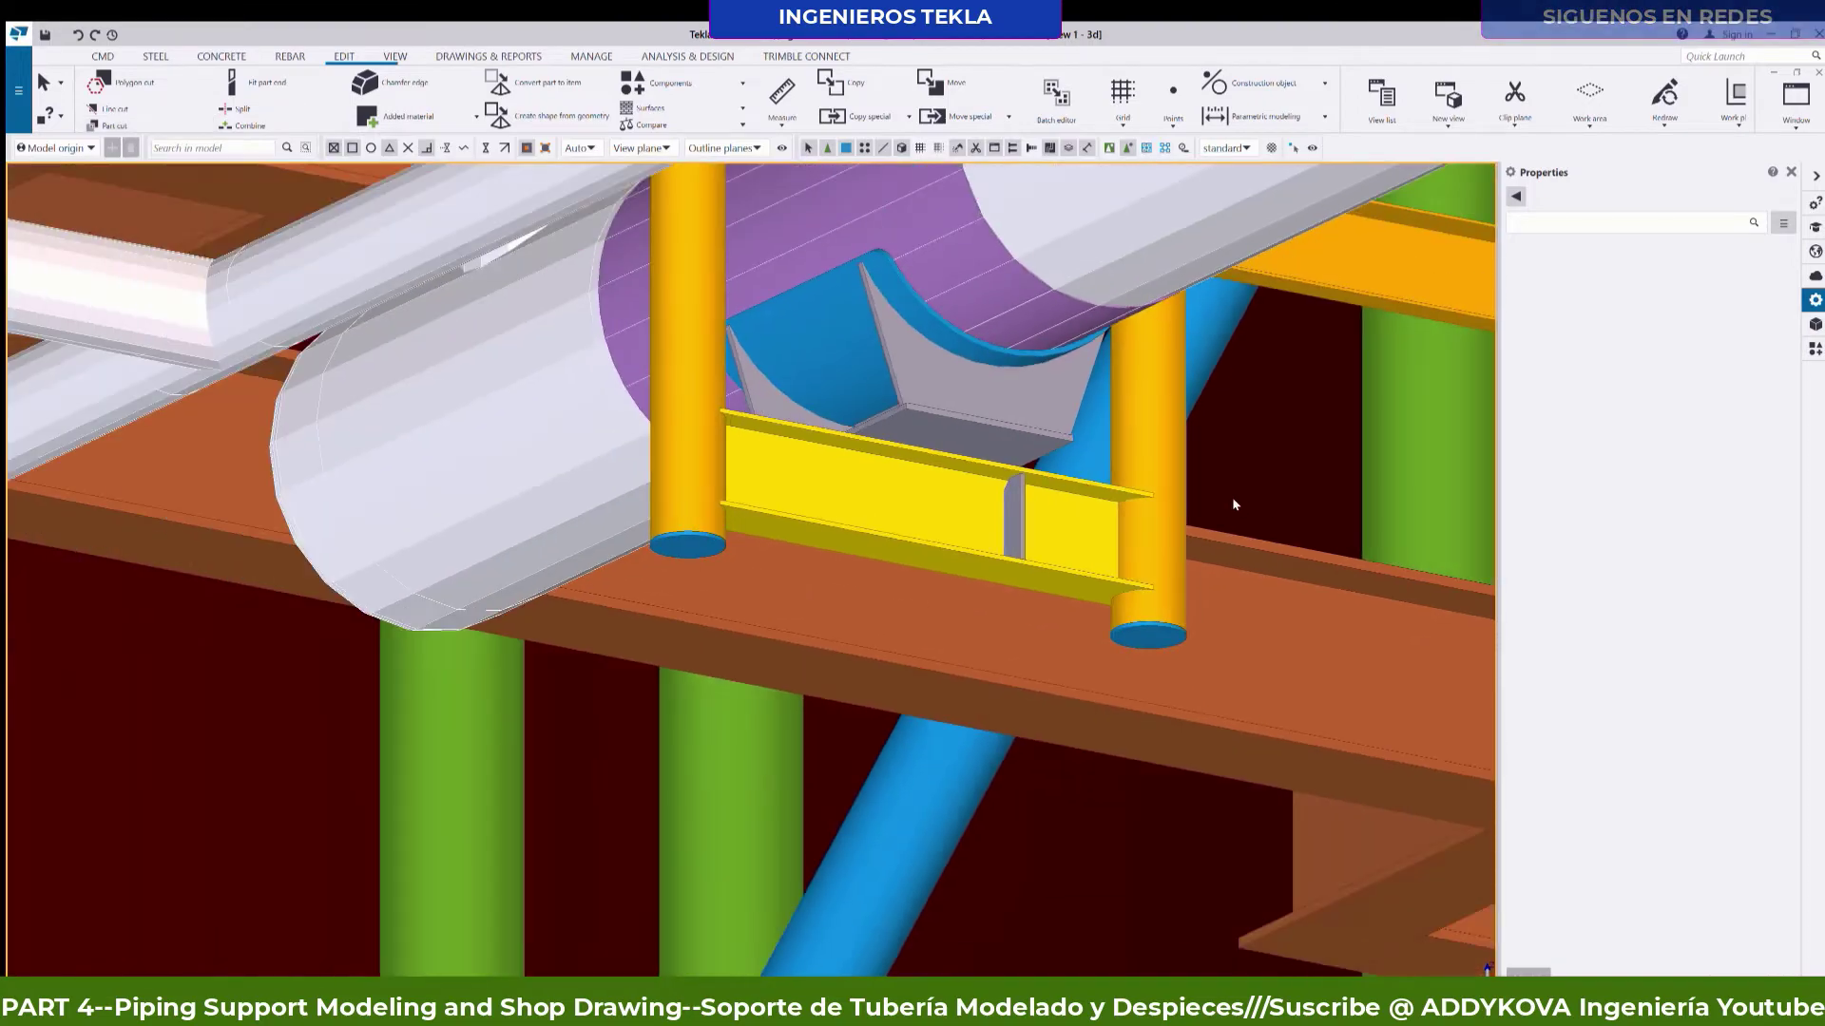
pyautogui.scroll(-2, 1197, 514)
pyautogui.keyDown('ctrl'); pyautogui.moveTo(1192, 516); pyautogui.dragTo(1054, 453, button='middle'); pyautogui.keyUp('ctrl')
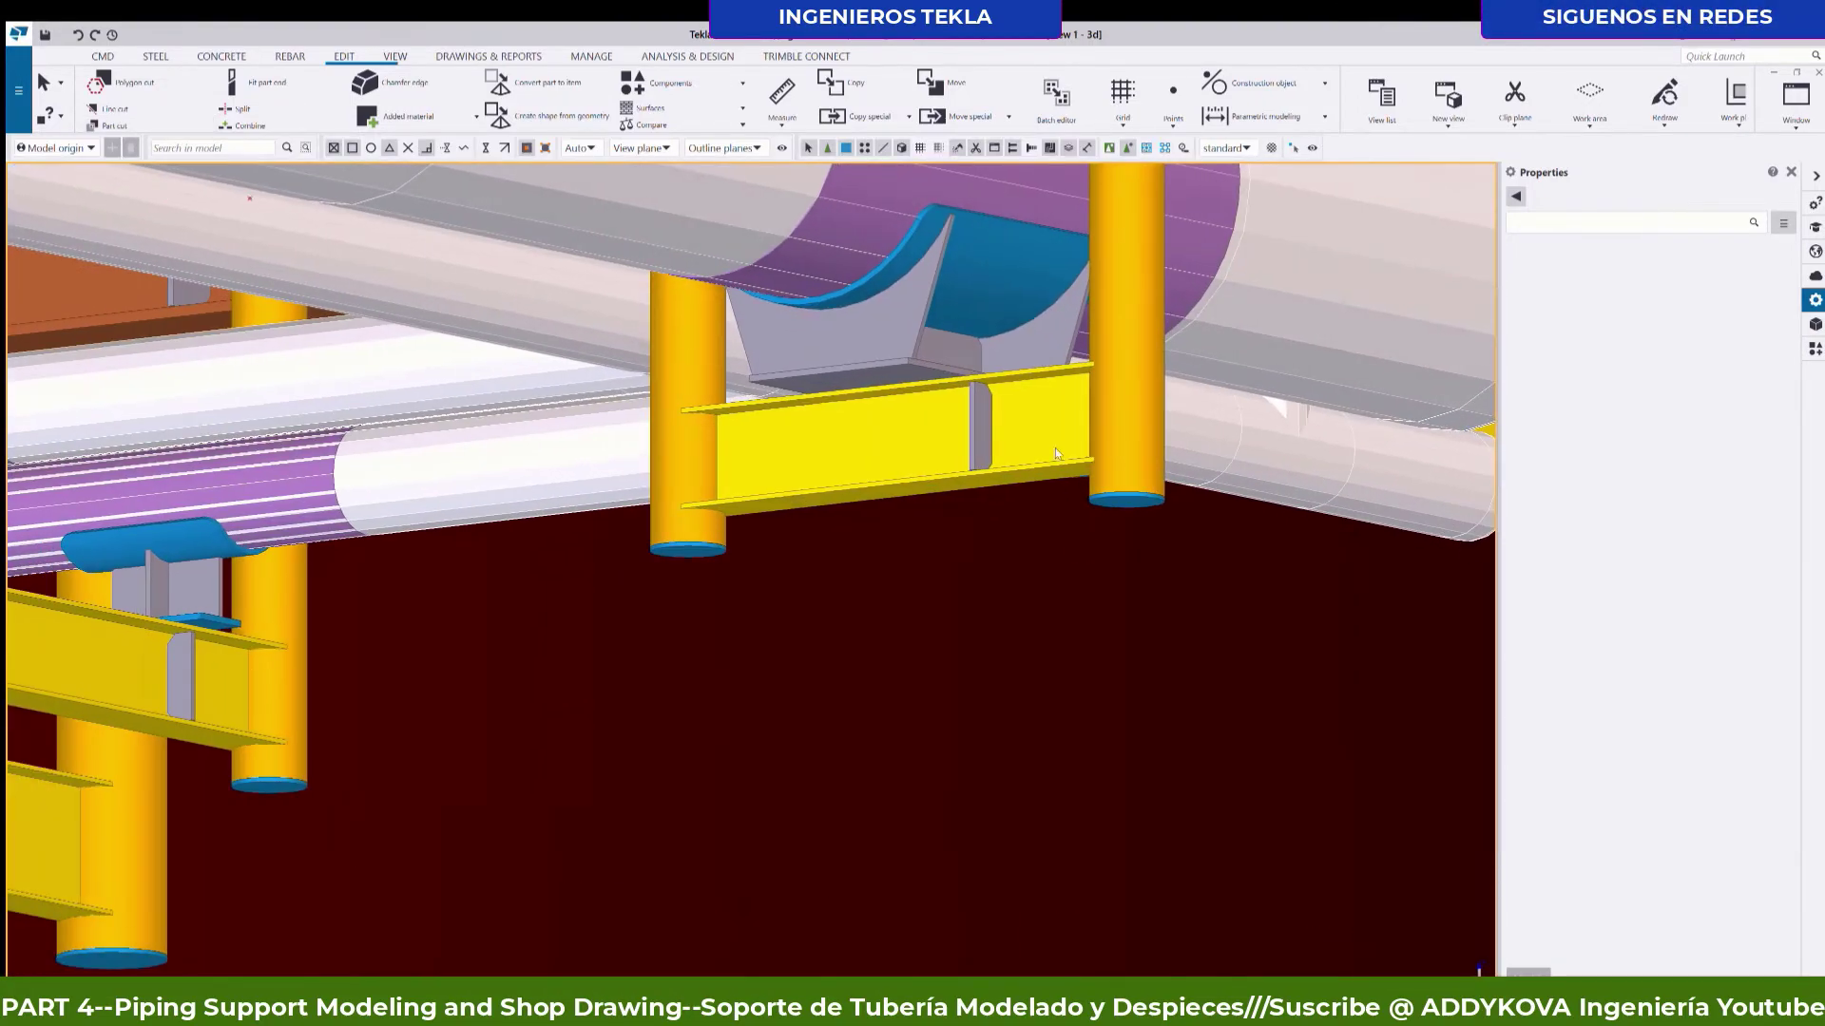
pyautogui.scroll(3, 1055, 454)
pyautogui.scroll(2, 1055, 454)
# Check the beam's Stiffeners component and stiffener plate, then orbit to a new angle.
pyautogui.click(1055, 456)
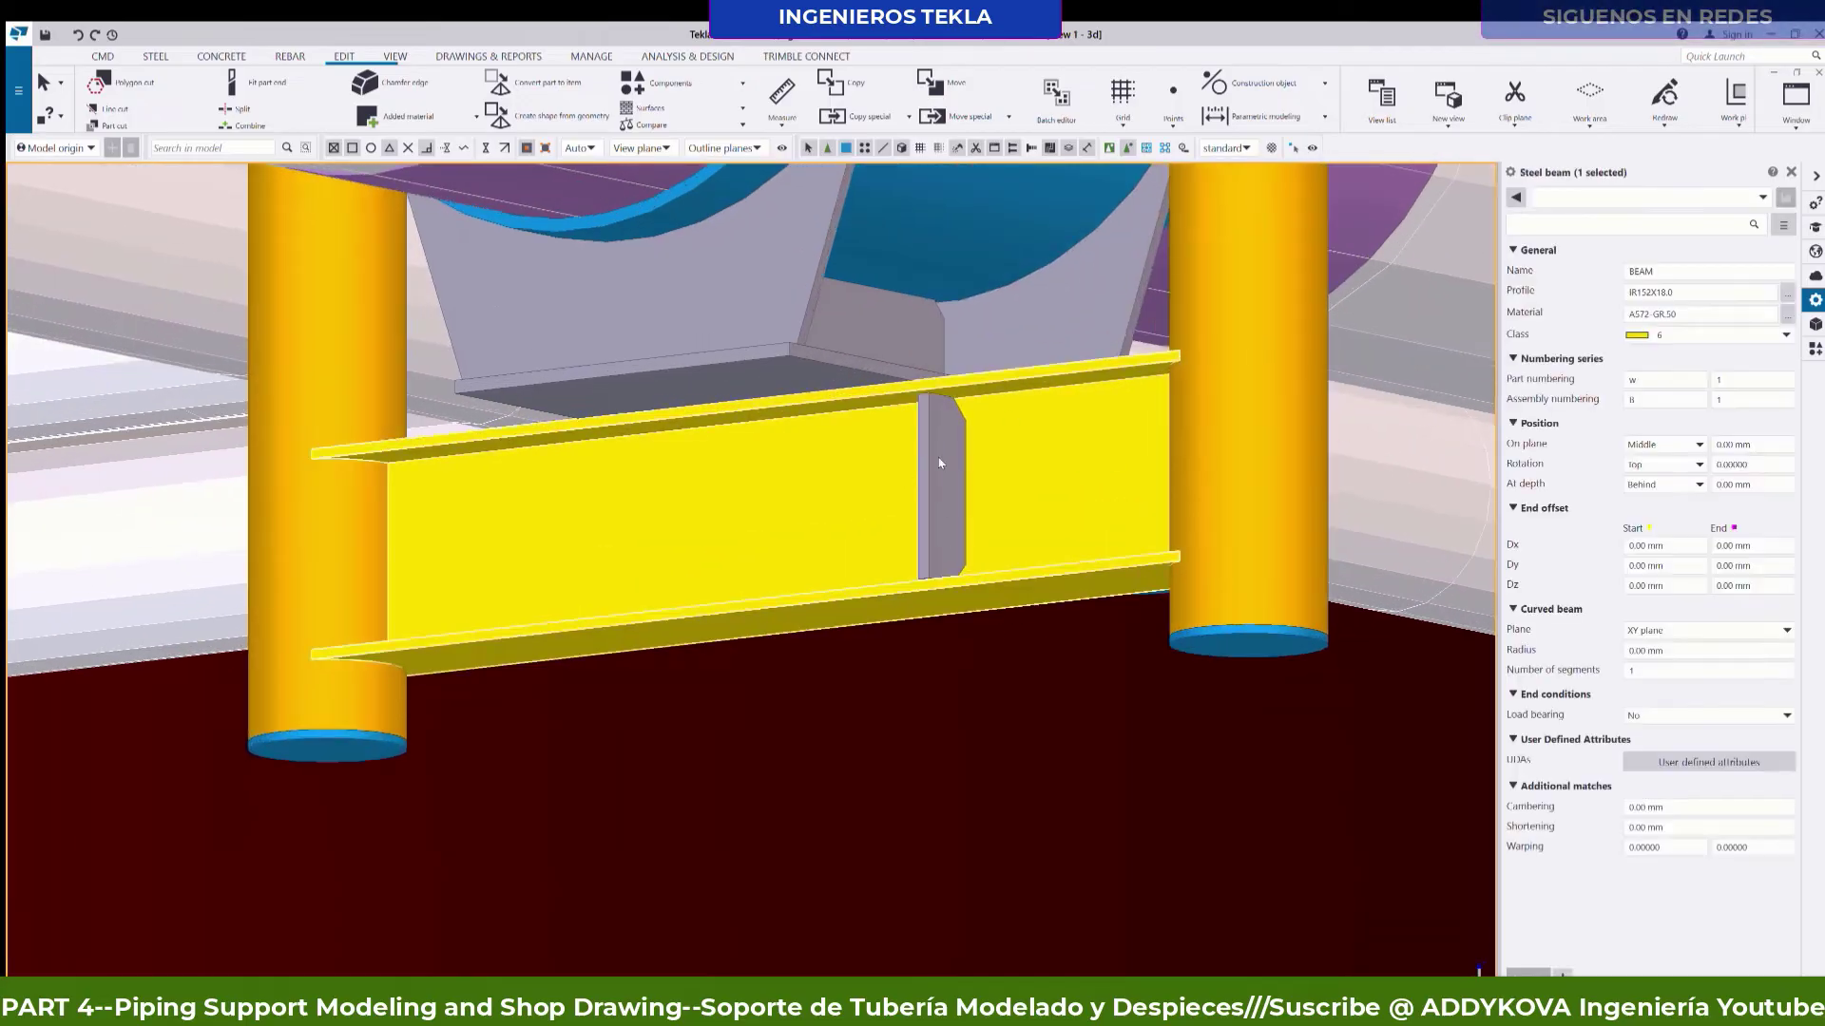
pyautogui.click(1118, 901)
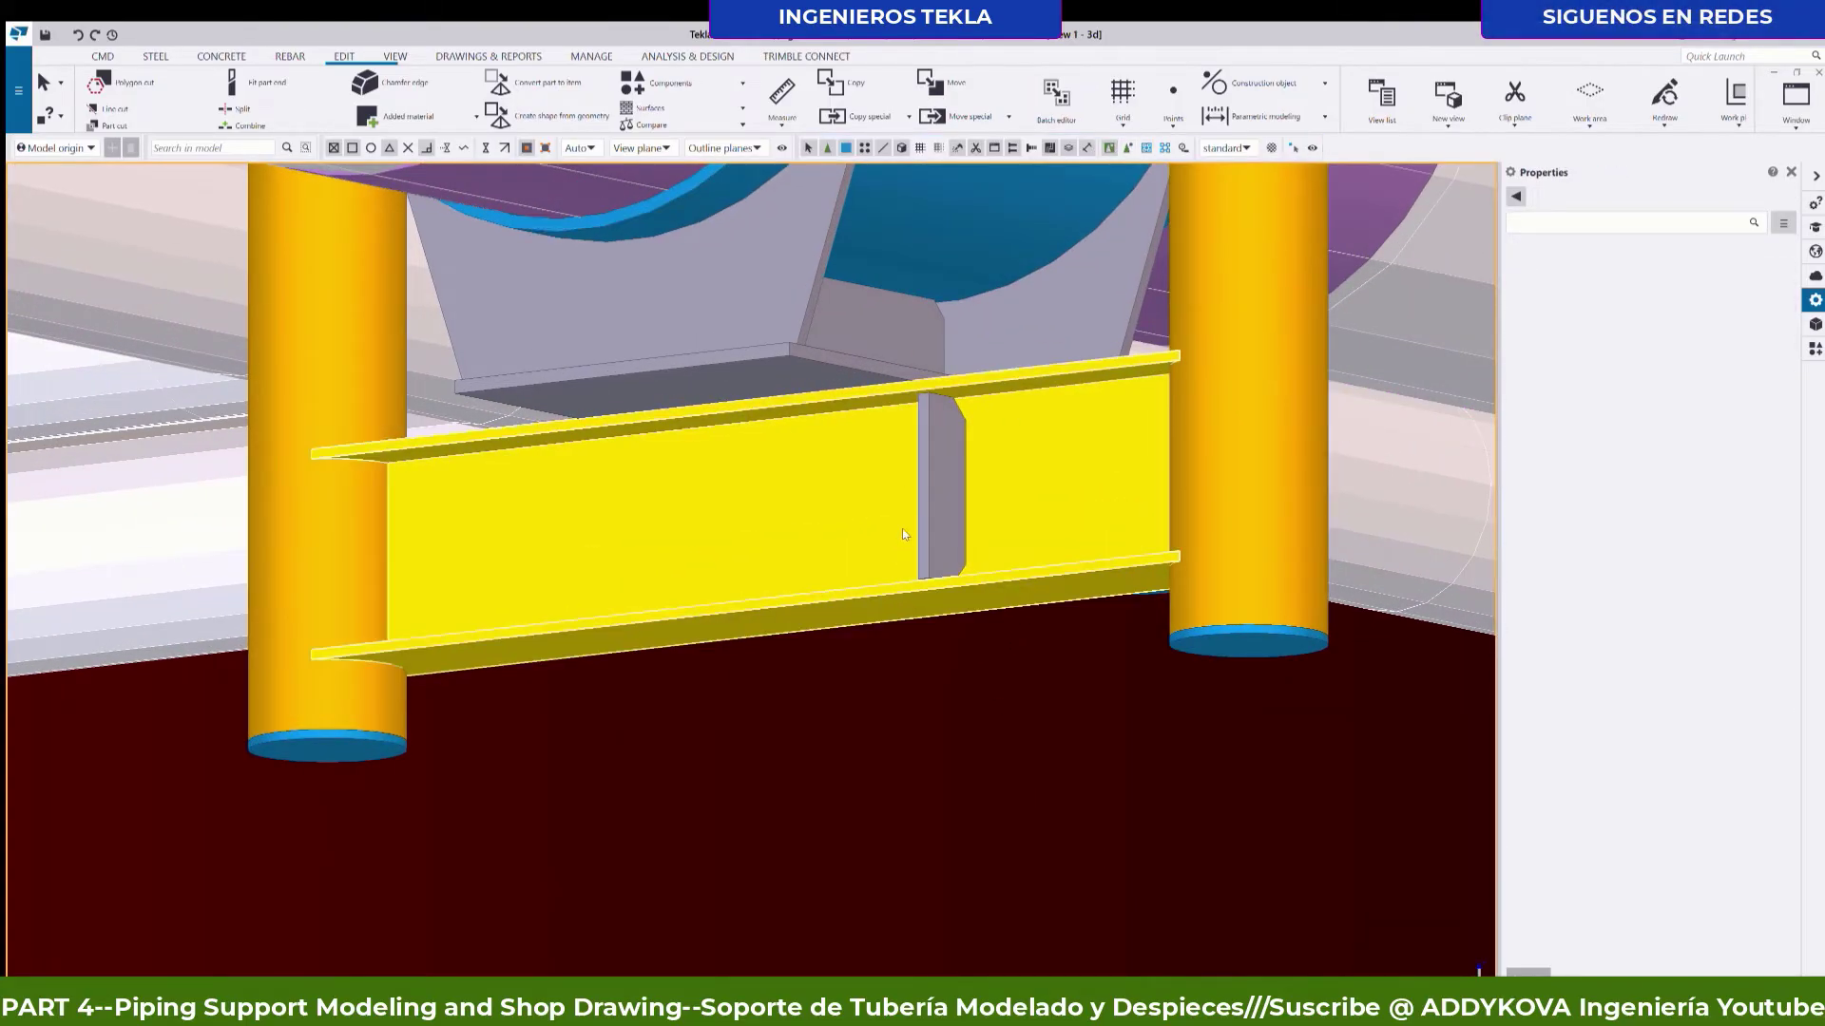
pyautogui.click(936, 503)
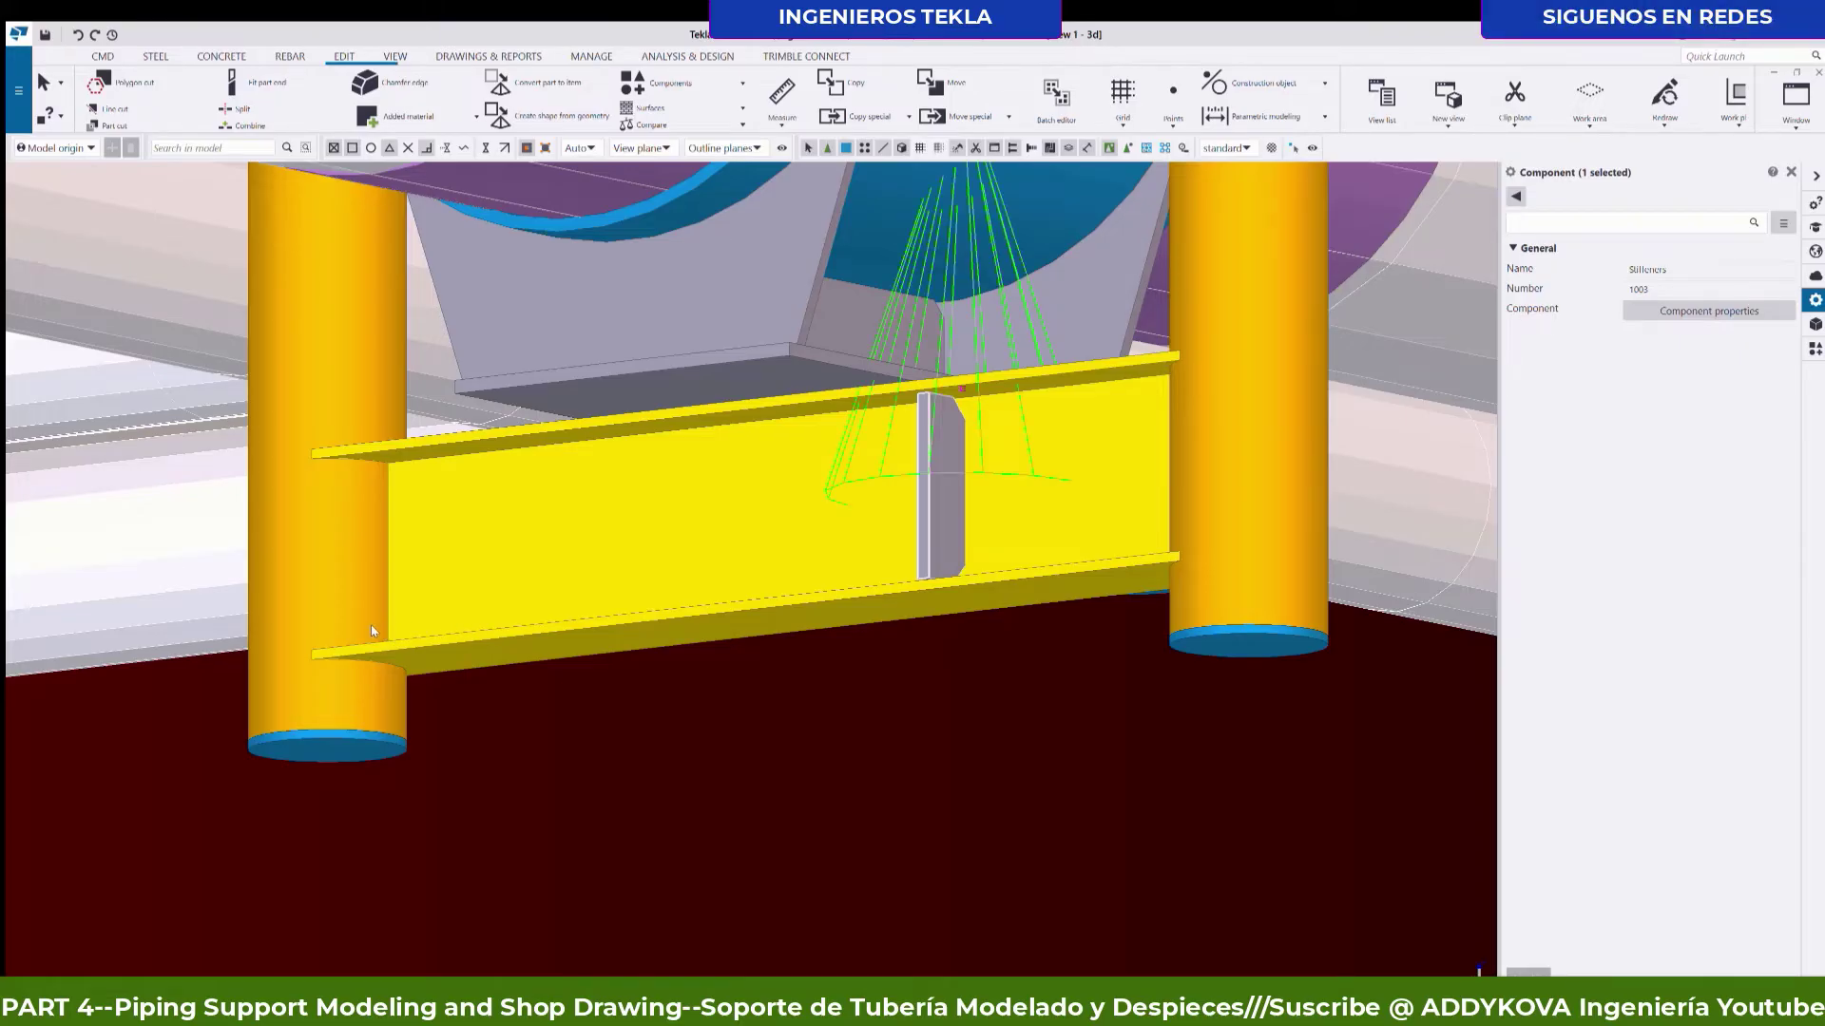
pyautogui.click(850, 756)
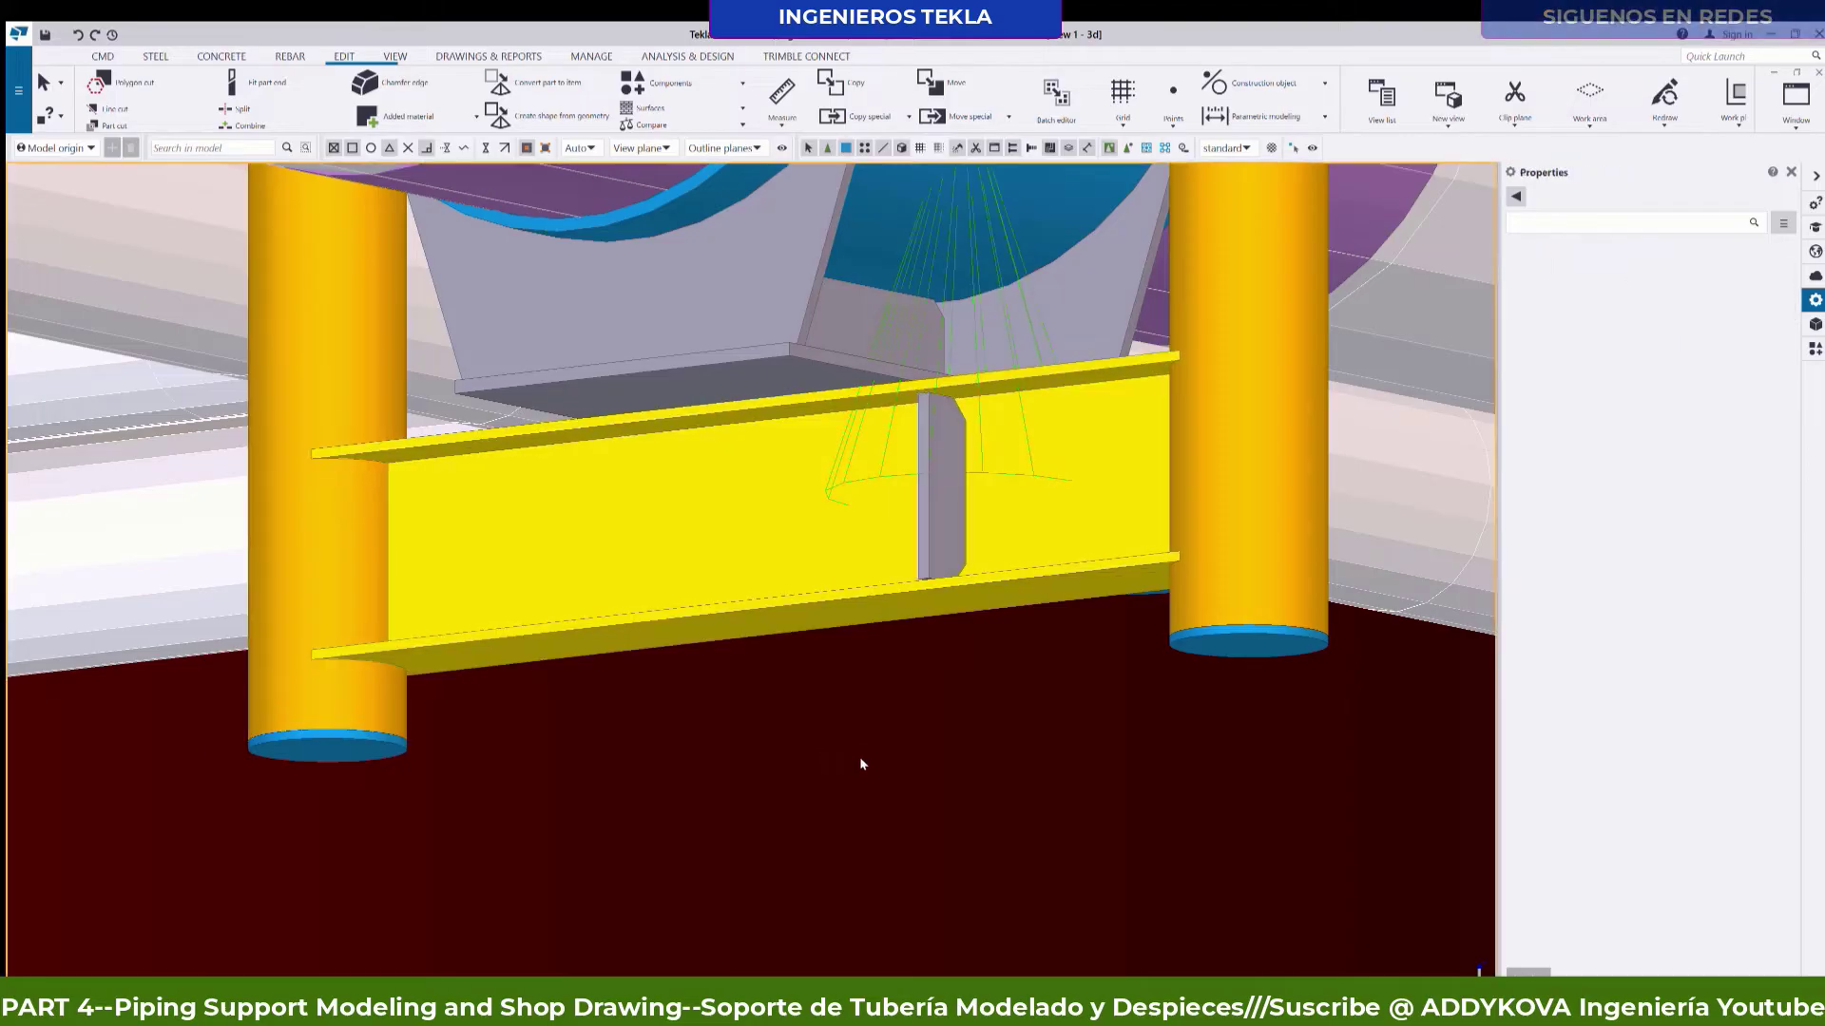
pyautogui.scroll(-3, 861, 764)
pyautogui.scroll(-3, 845, 754)
pyautogui.scroll(3, 835, 749)
pyautogui.scroll(2, 920, 613)
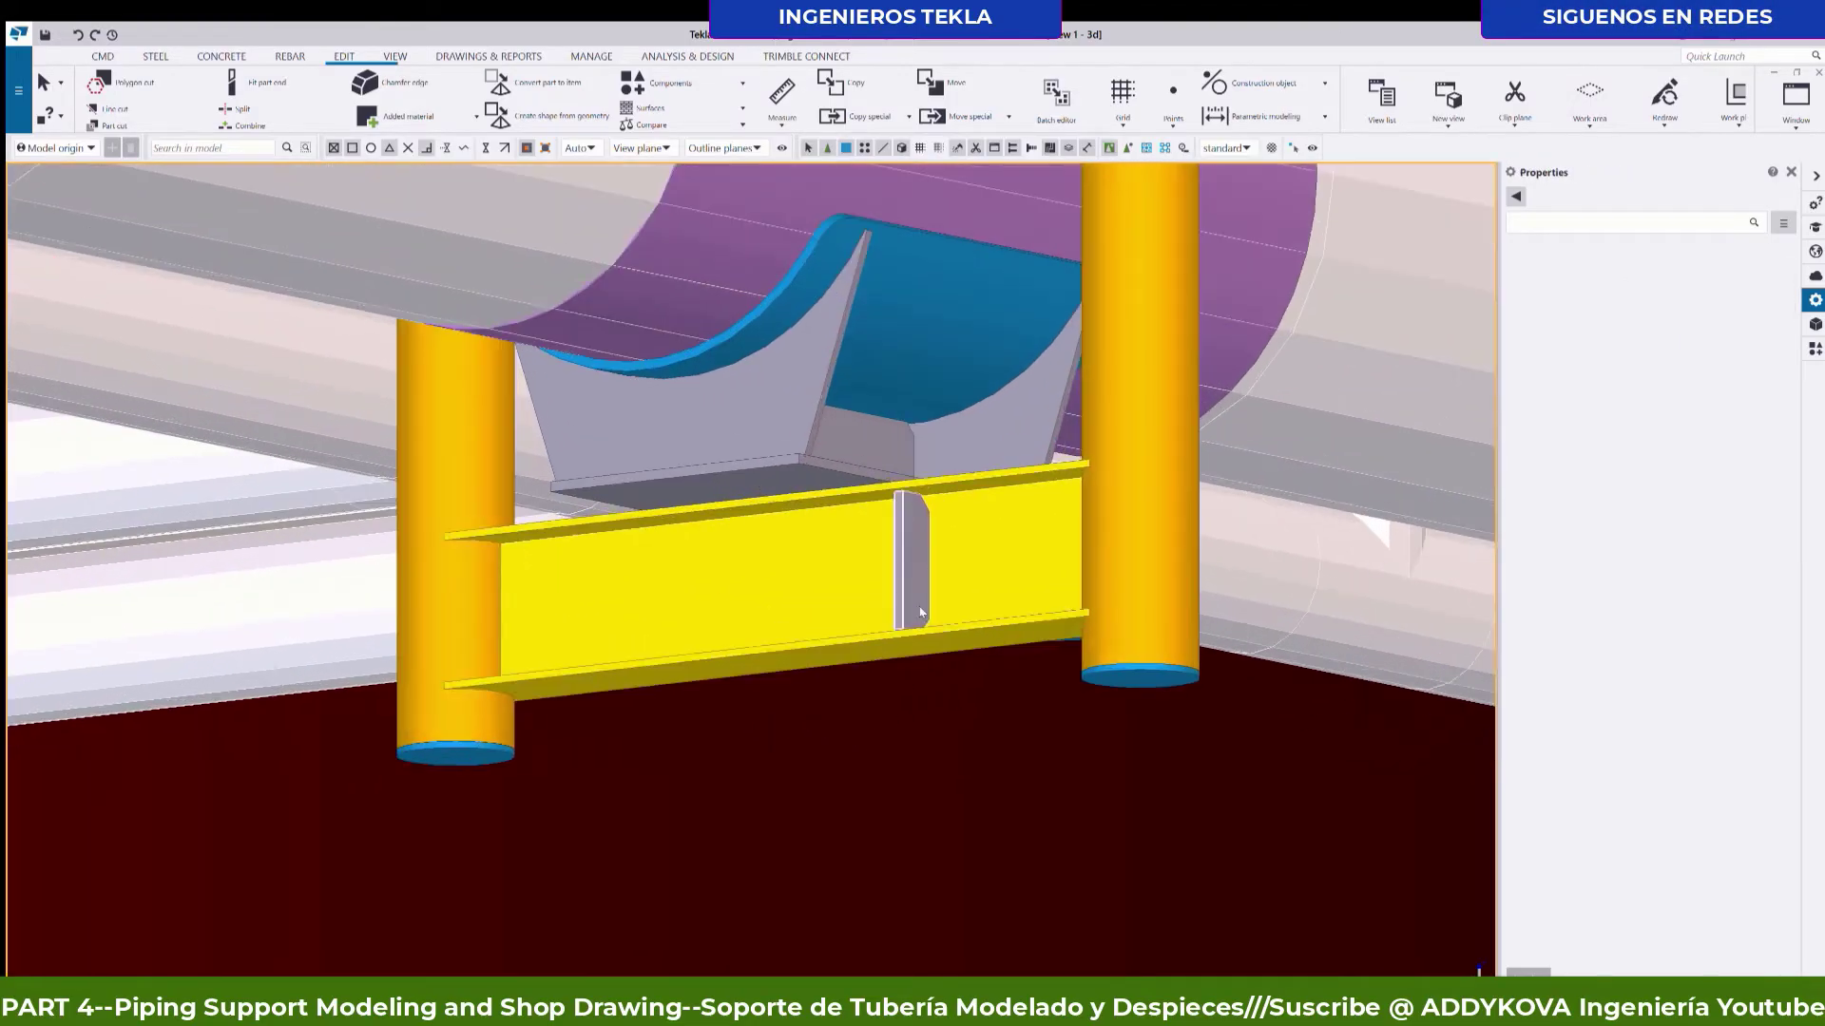
pyautogui.click(920, 613)
pyautogui.click(926, 498)
pyautogui.scroll(-1, 949, 811)
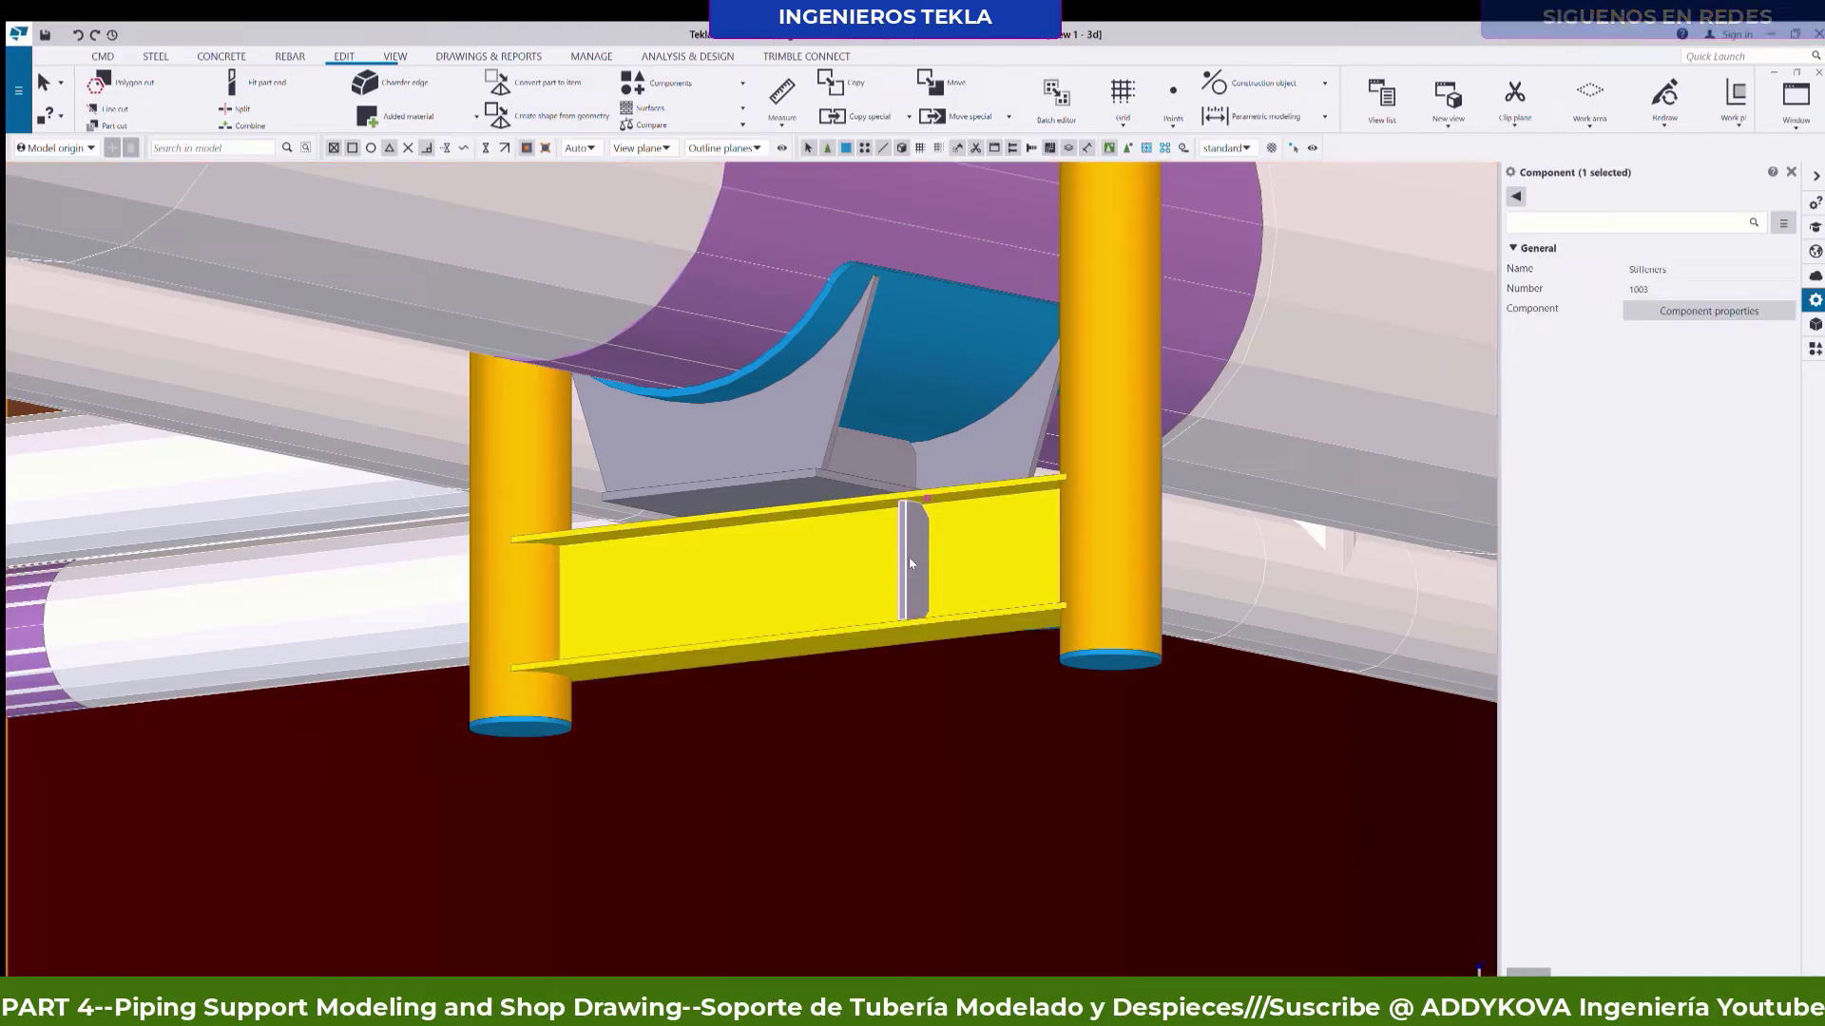
pyautogui.press('Escape')
pyautogui.moveTo(909, 557)
pyautogui.keyDown('ctrl'); pyautogui.mouseDown(button='middle')
pyautogui.moveTo(908, 666)
pyautogui.moveTo(931, 628)
pyautogui.mouseUp(button='middle'); pyautogui.keyUp('ctrl')
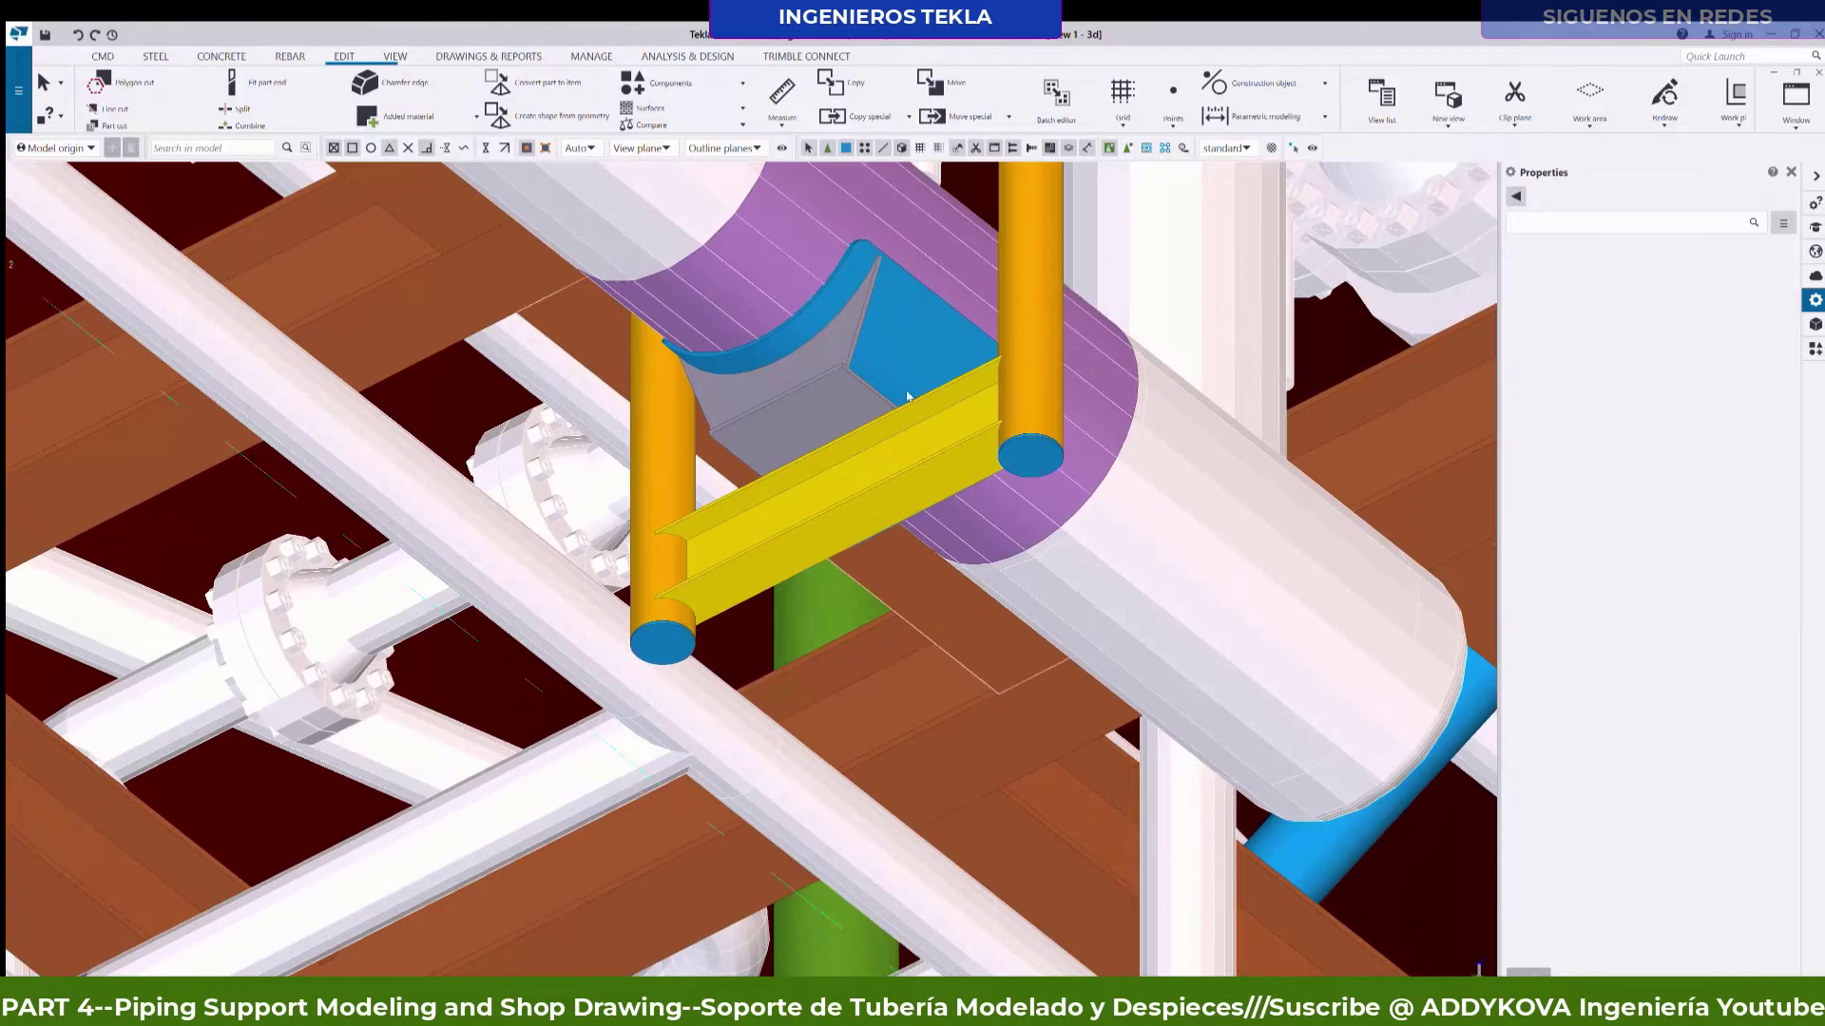
pyautogui.scroll(-2, 907, 396)
pyautogui.scroll(-3, 907, 396)
pyautogui.scroll(-5, 906, 397)
pyautogui.scroll(-1, 907, 396)
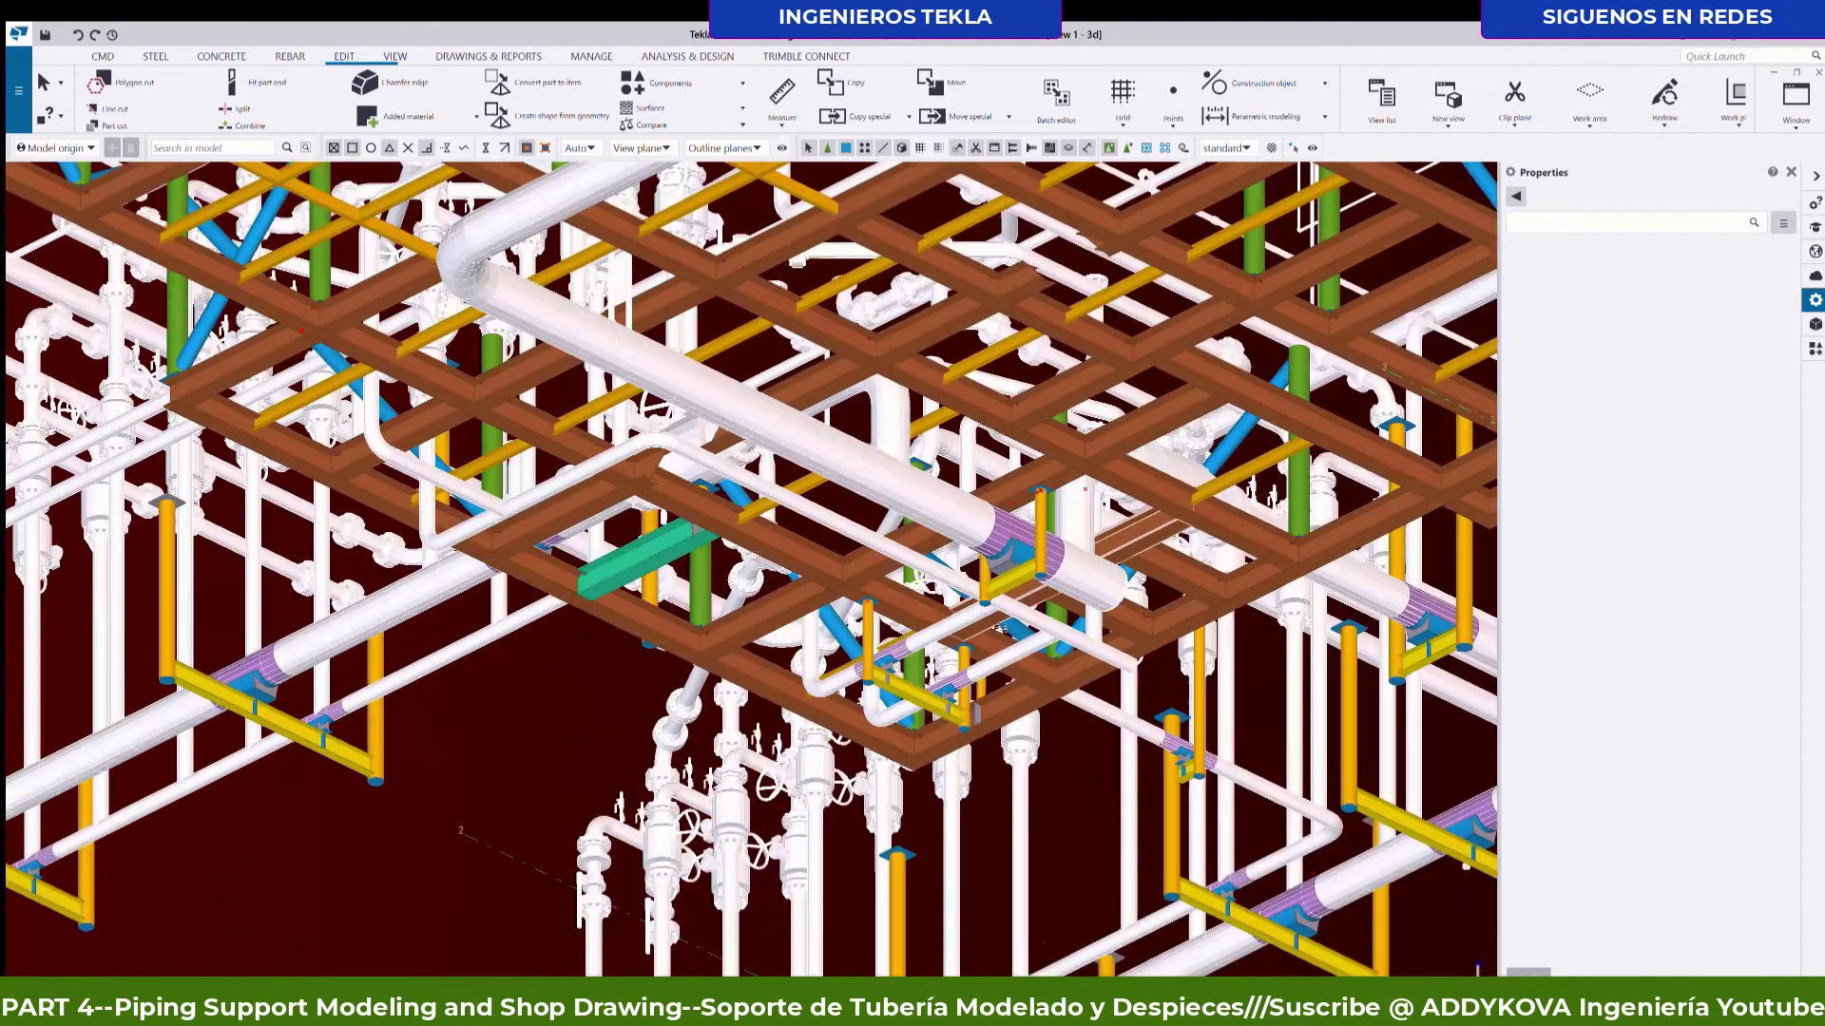
pyautogui.keyDown('ctrl'); pyautogui.moveTo(907, 400); pyautogui.dragTo(905, 749, button='middle'); pyautogui.keyUp('ctrl')
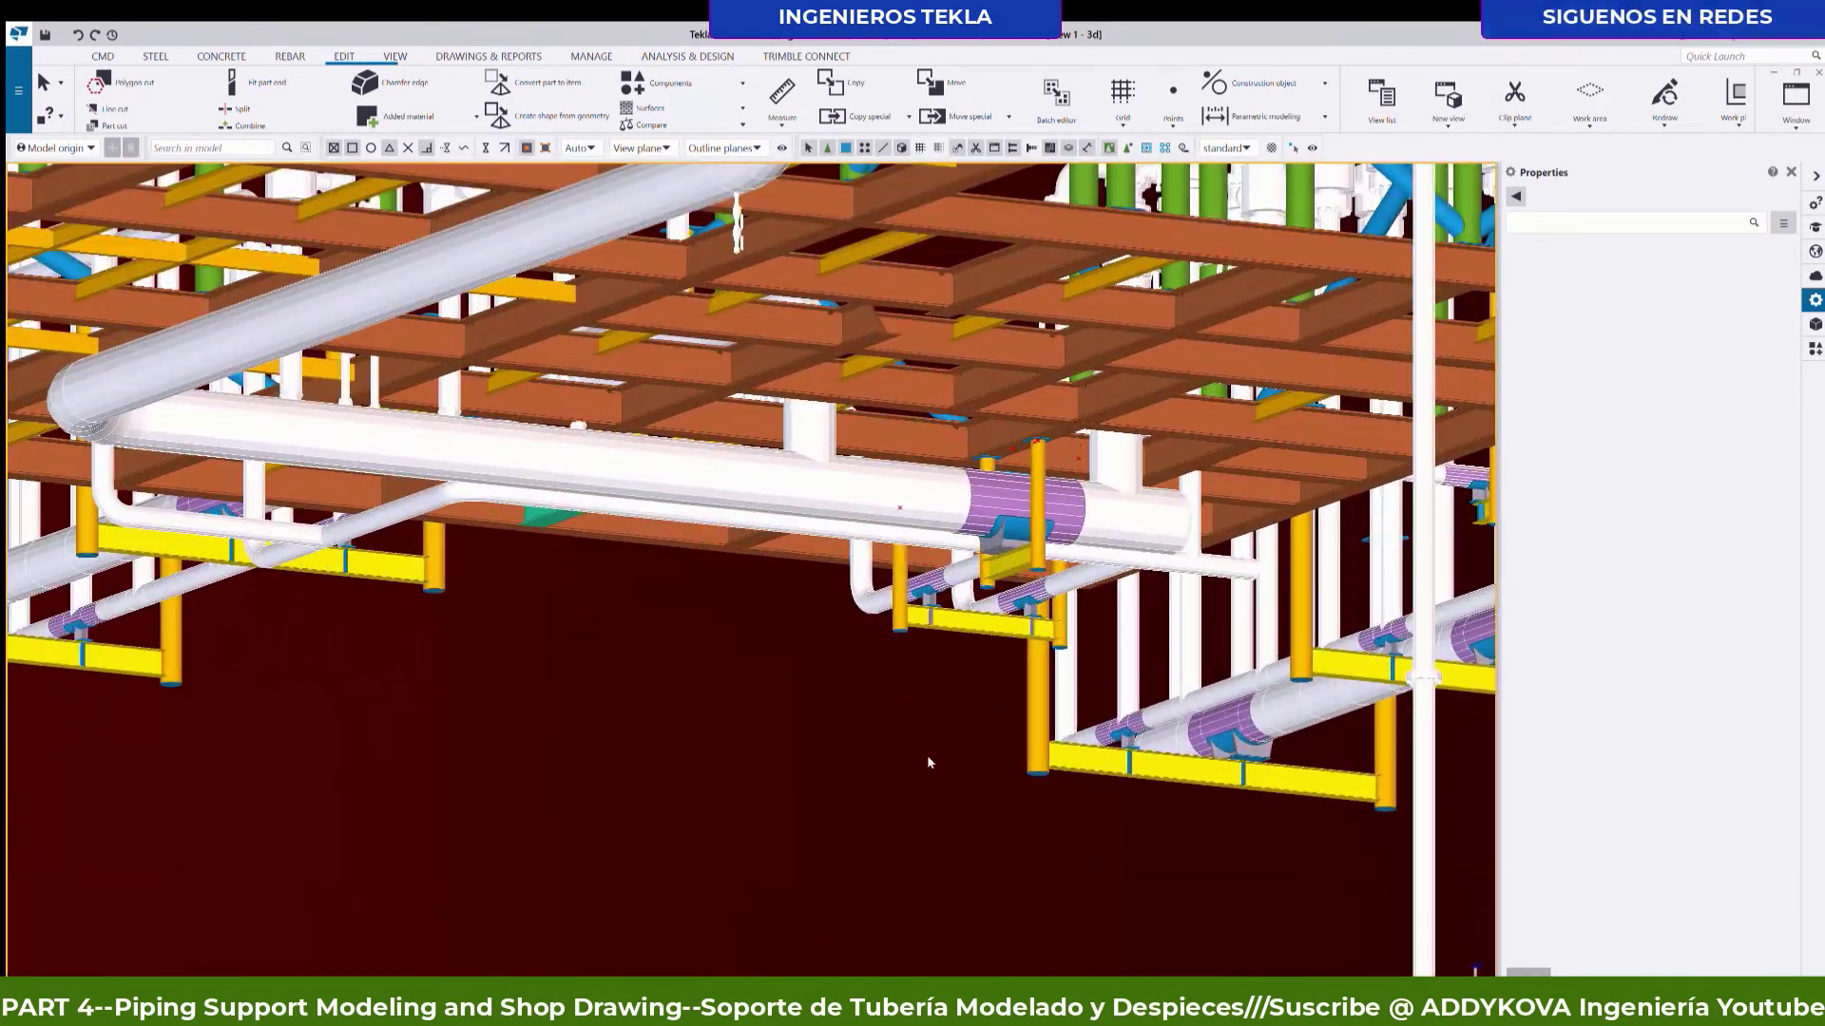
pyautogui.scroll(2, 1046, 589)
pyautogui.scroll(2, 1045, 589)
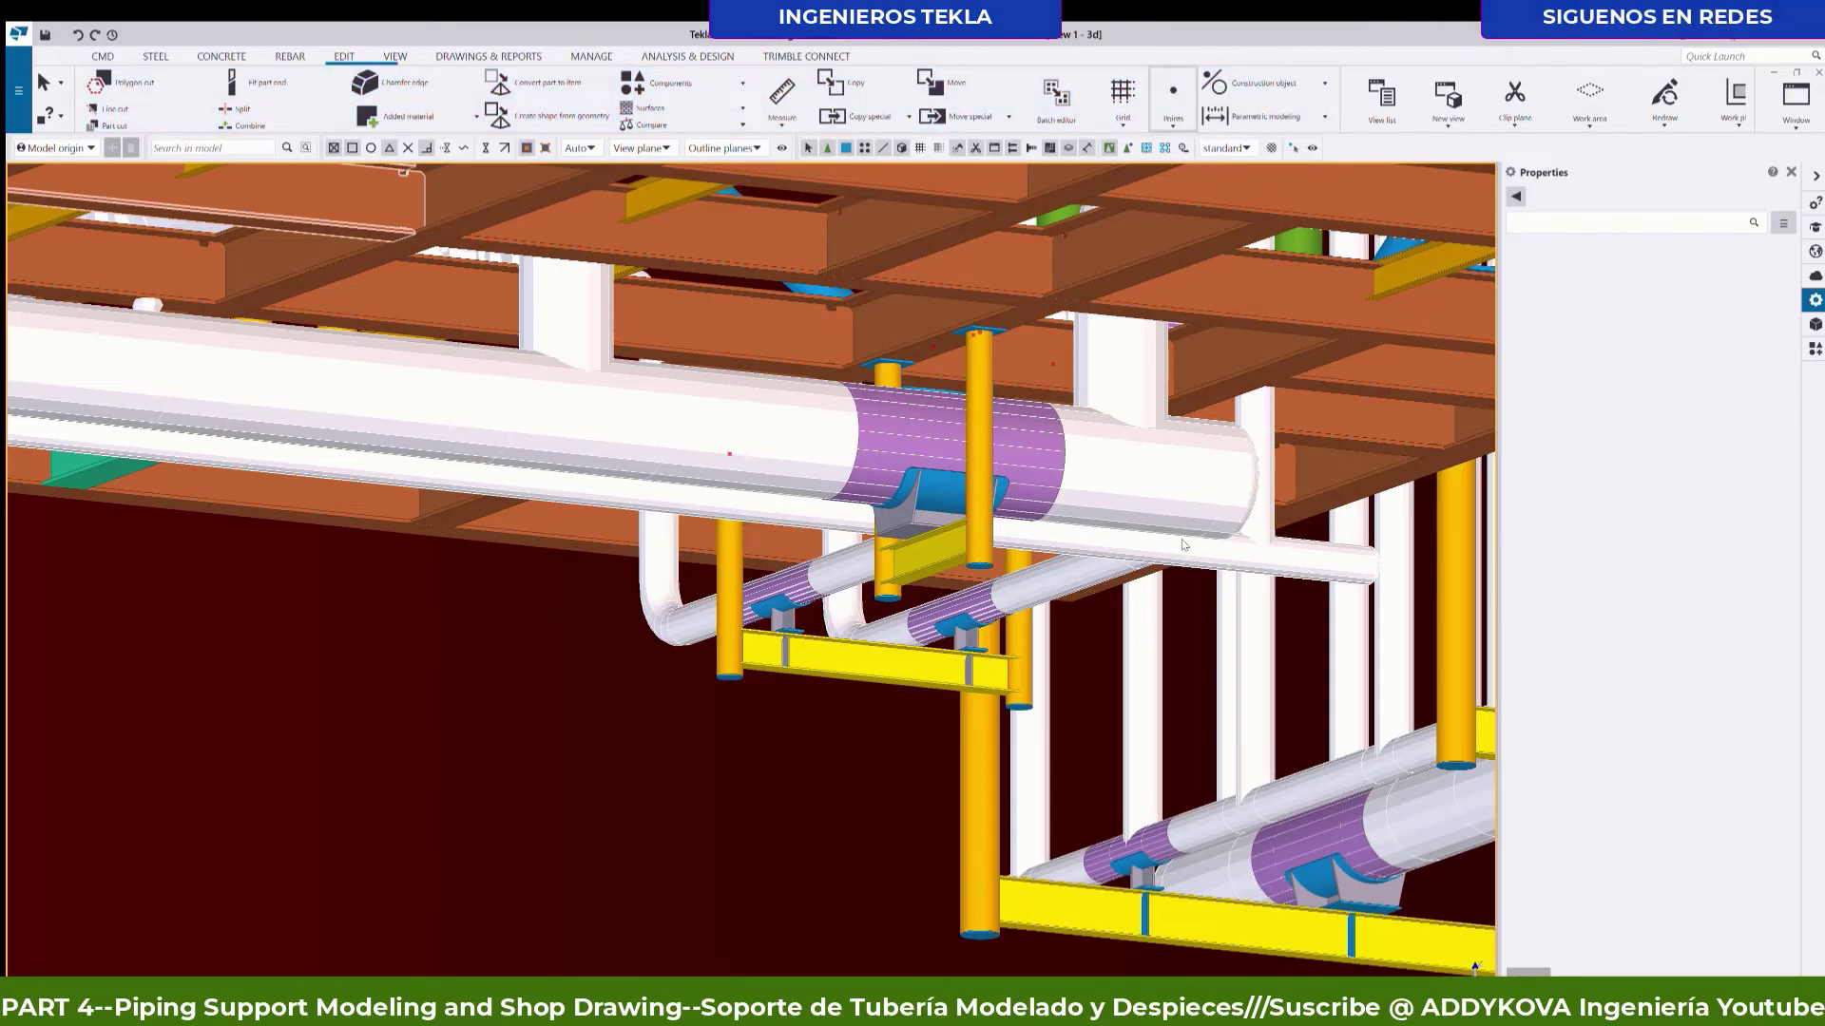
pyautogui.scroll(3, 959, 532)
pyautogui.scroll(2, 960, 532)
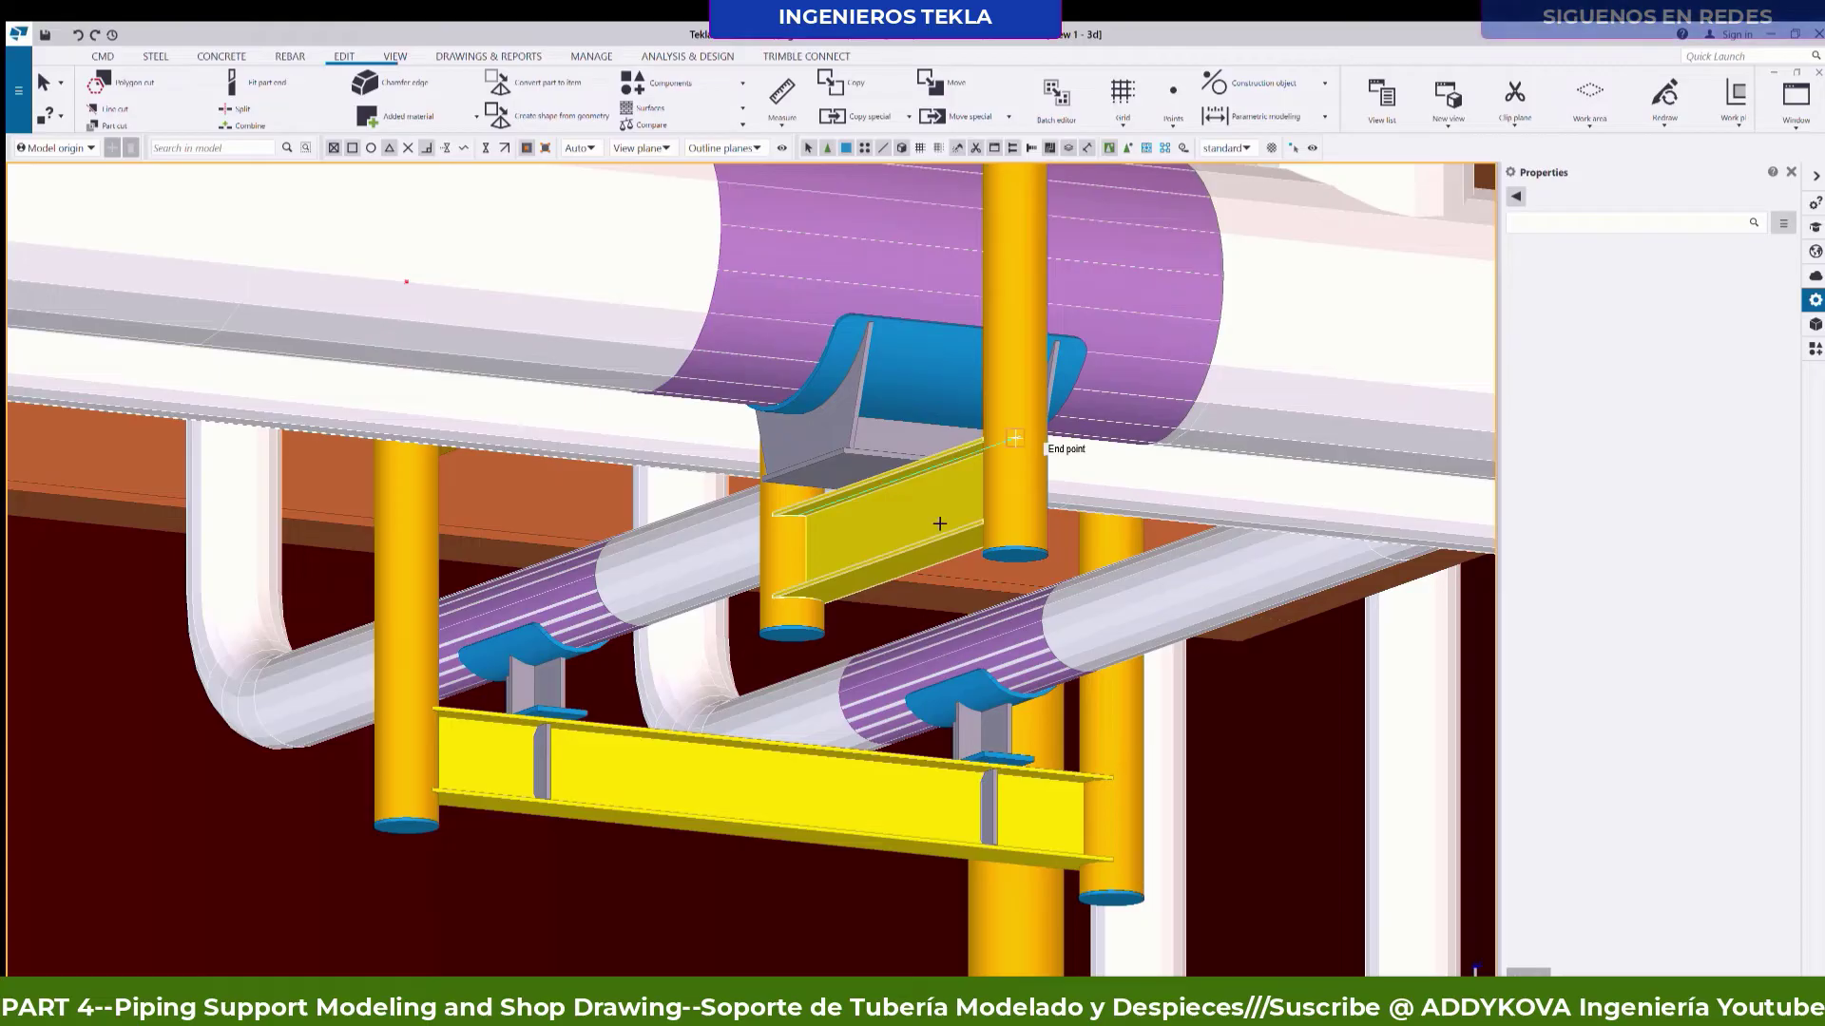
pyautogui.scroll(-1, 976, 345)
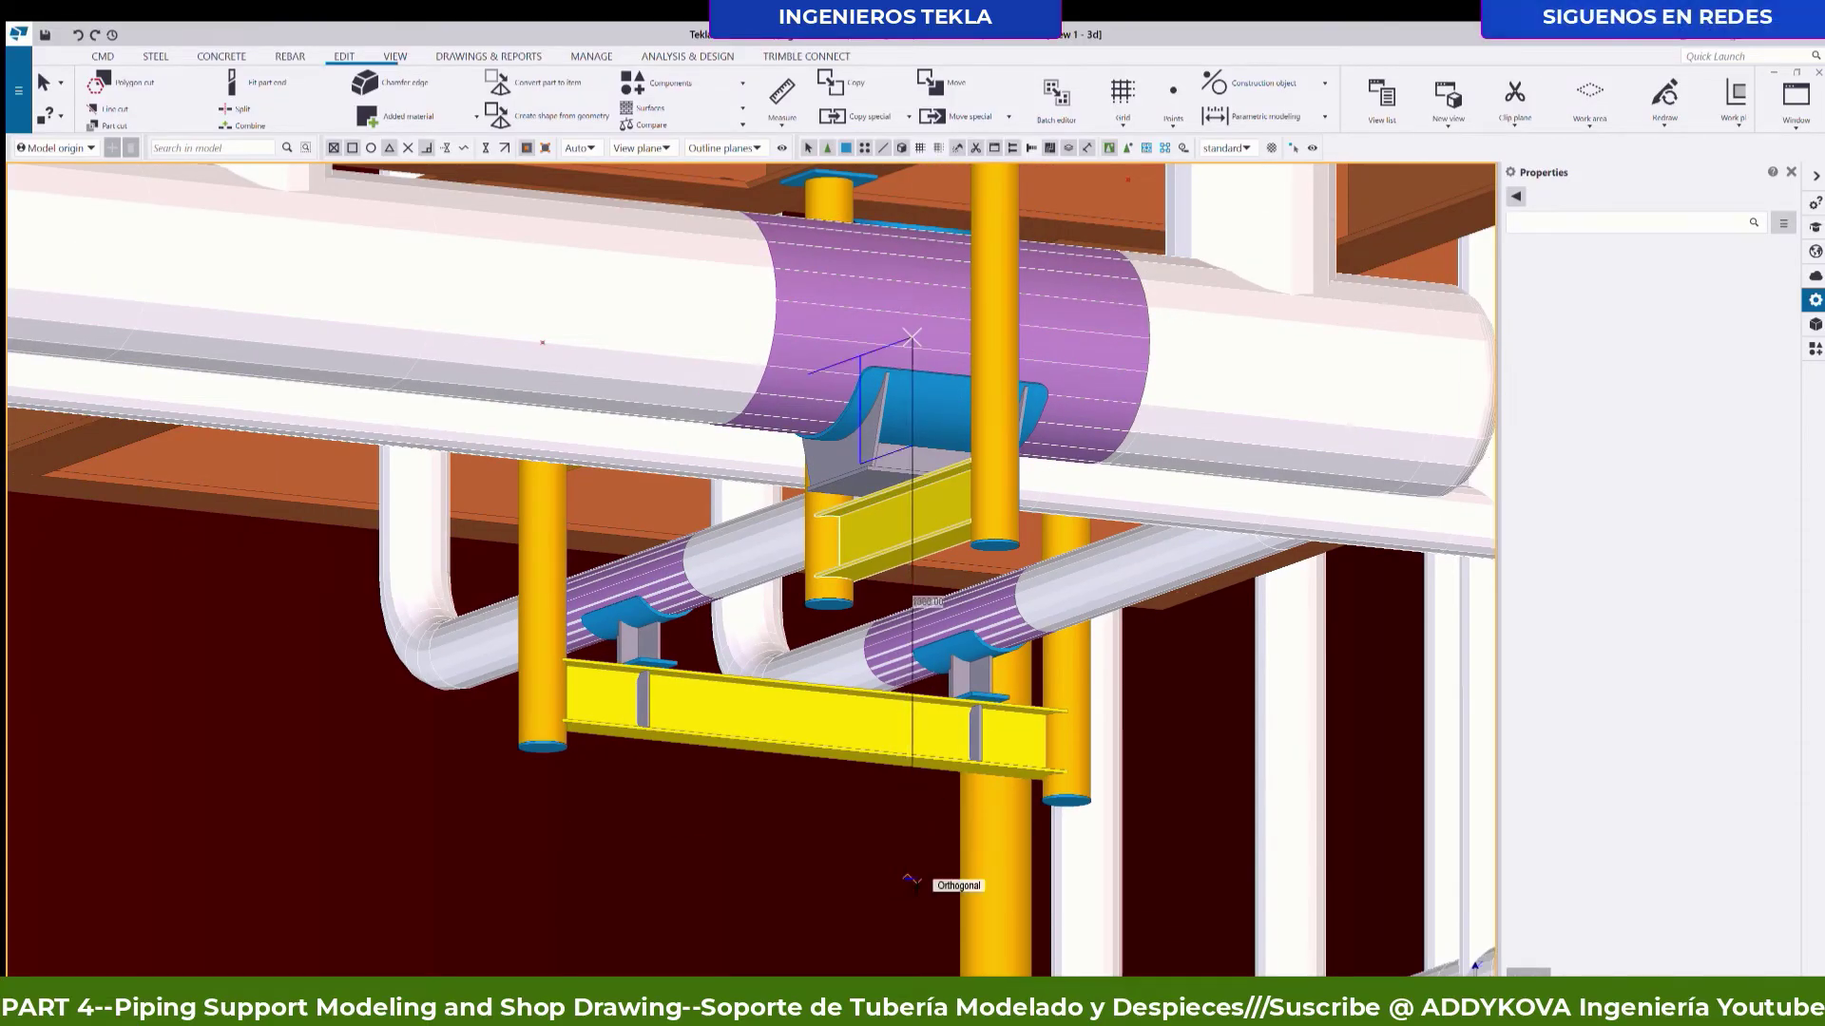
pyautogui.scroll(3, 904, 487)
pyautogui.scroll(2, 905, 488)
pyautogui.scroll(2, 905, 488)
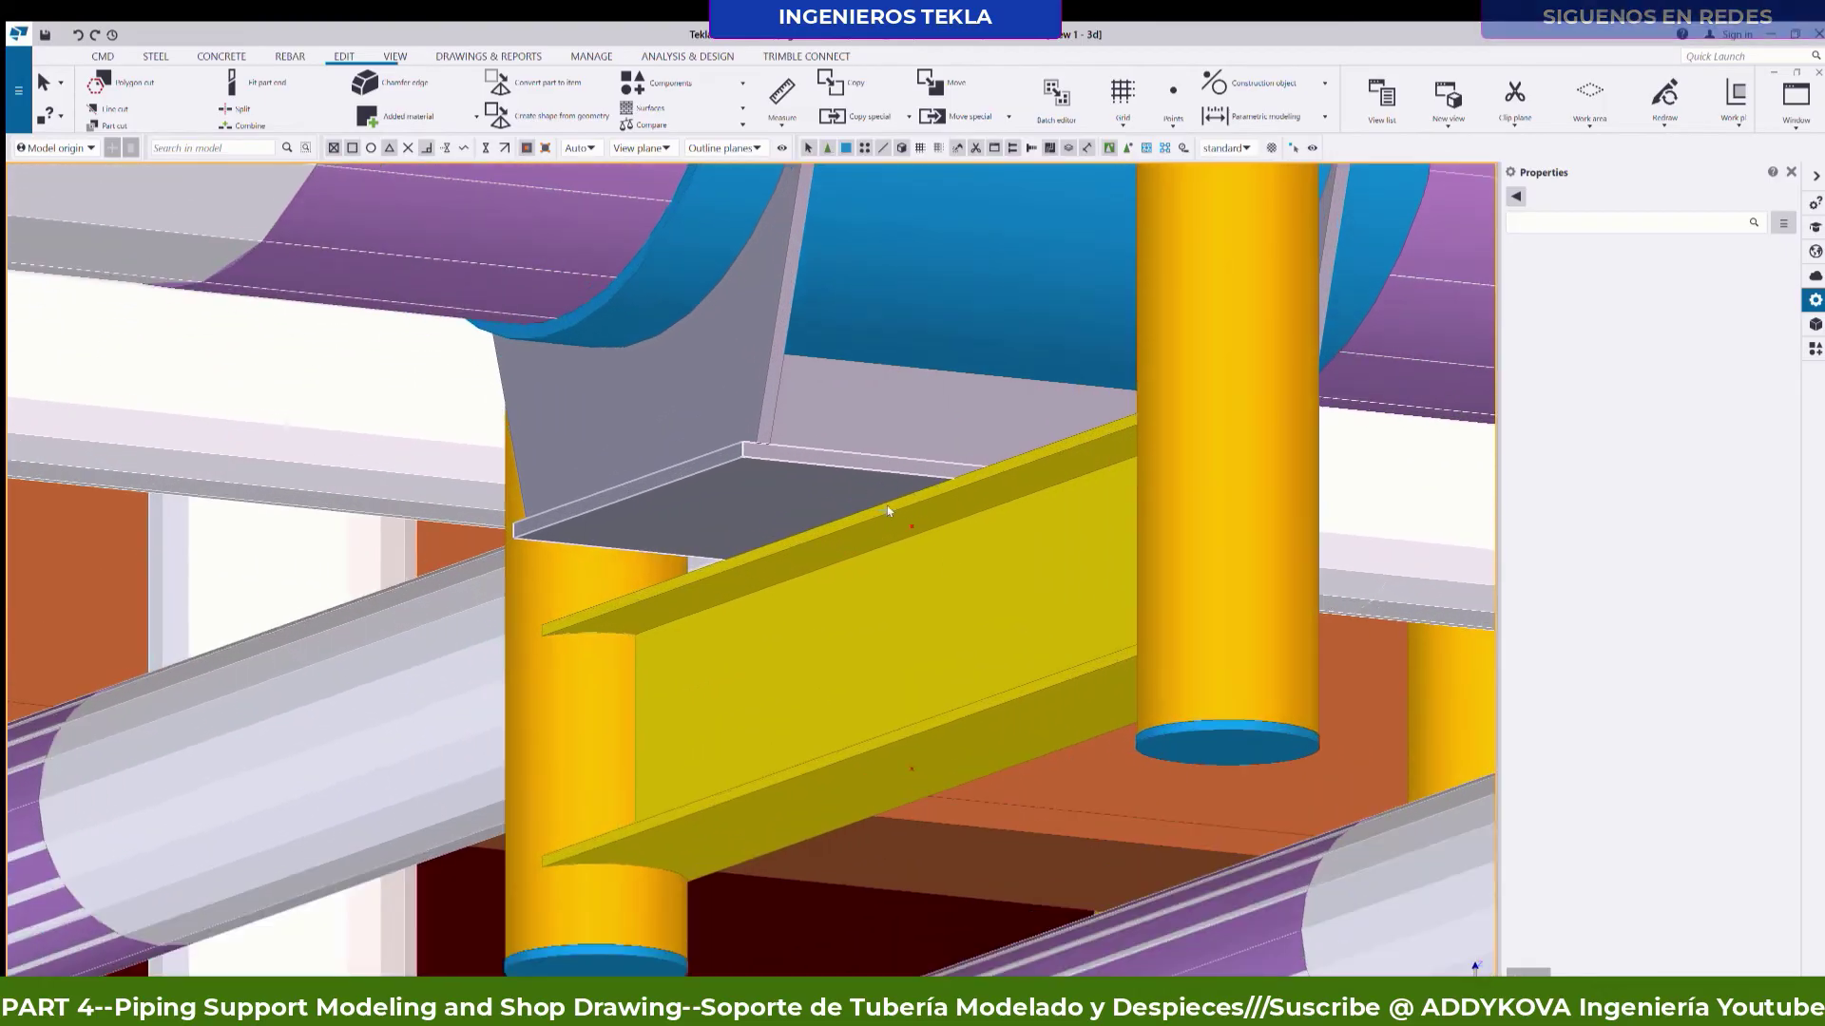
pyautogui.click(910, 523)
pyautogui.scroll(-3, 939, 612)
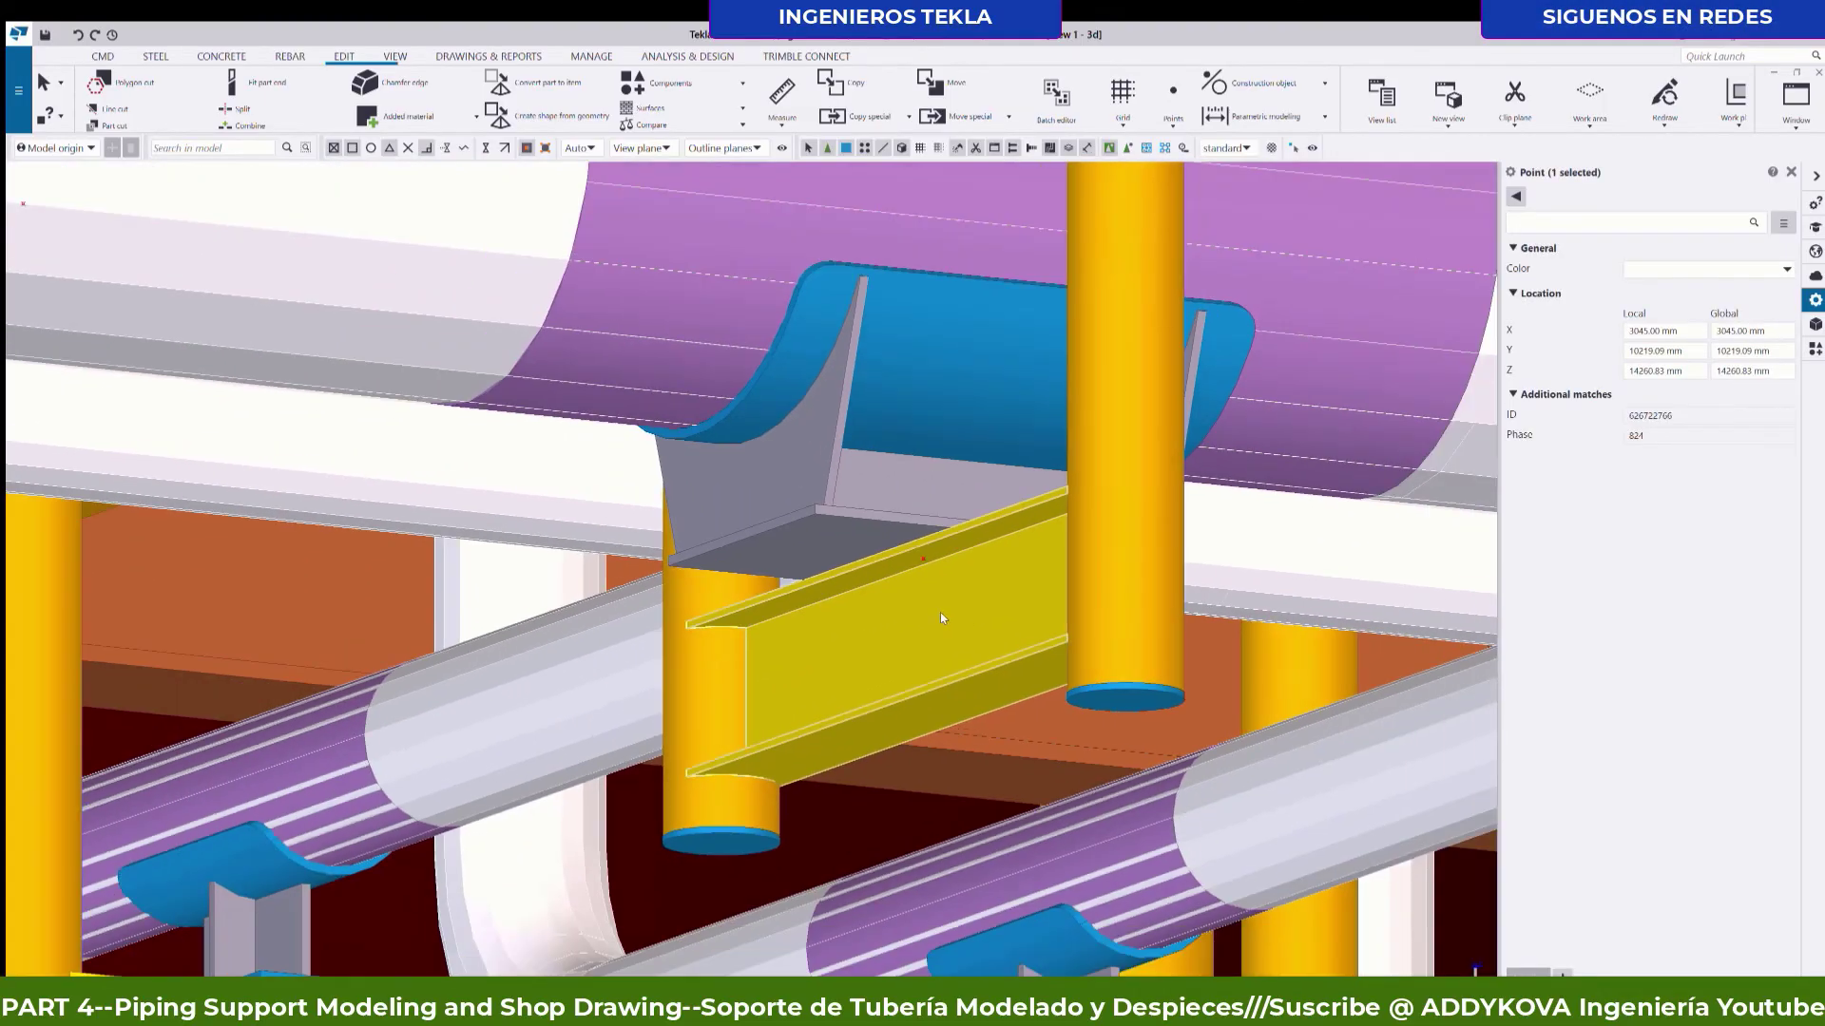
pyautogui.scroll(-2, 881, 544)
pyautogui.scroll(-2, 819, 751)
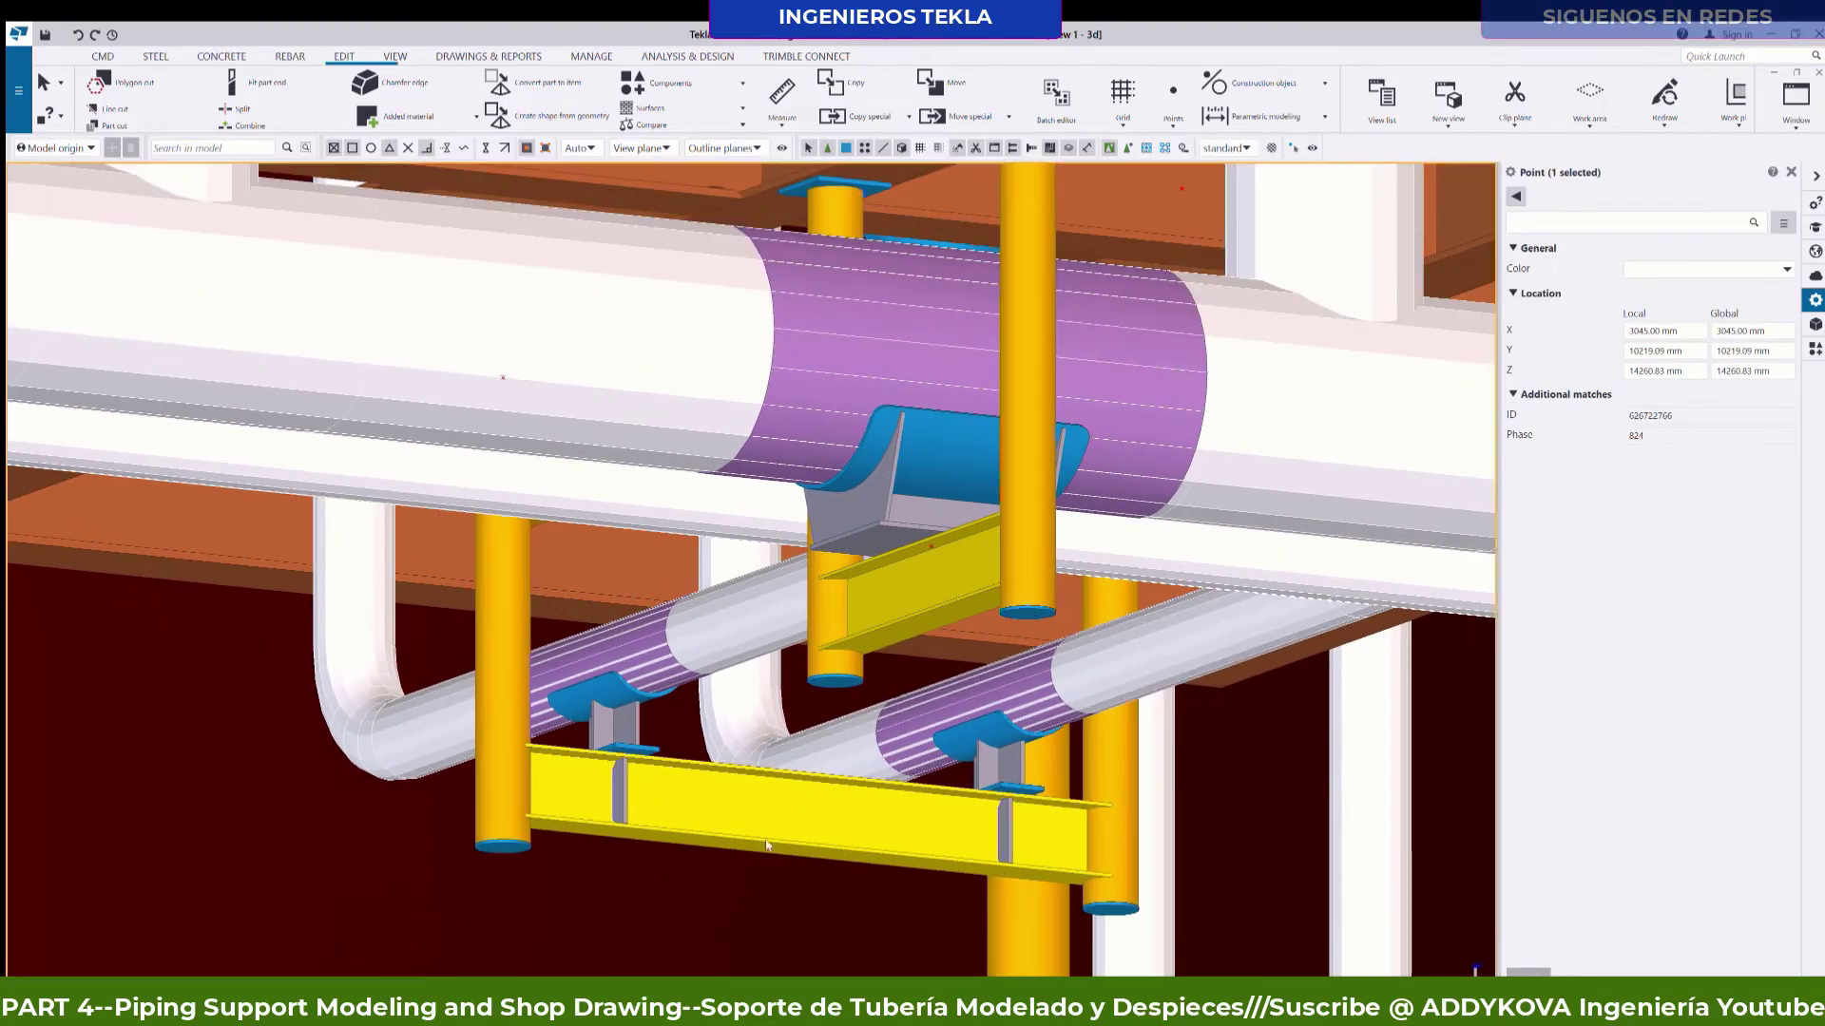
pyautogui.scroll(2, 1012, 480)
pyautogui.scroll(1, 1012, 481)
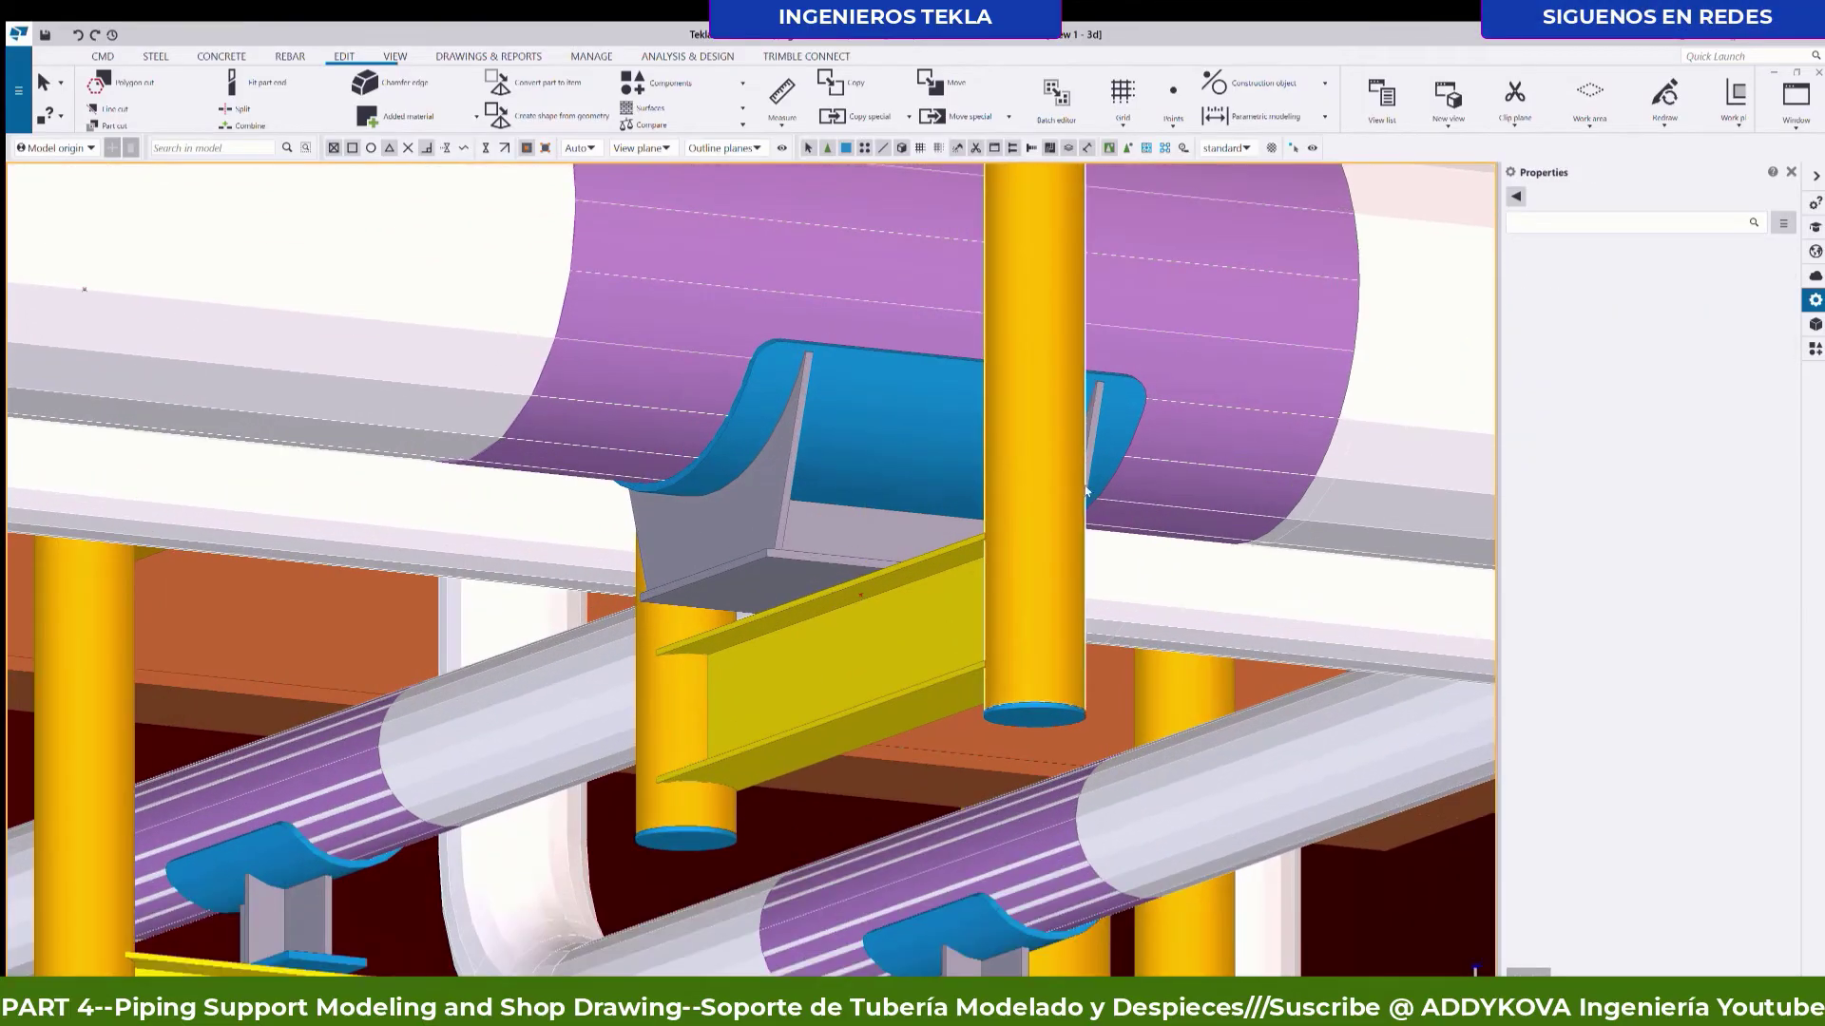
# Place a Stiffeners (1003) plate in the web of the upper beam under the large pipe.
pyautogui.click(1811, 348)
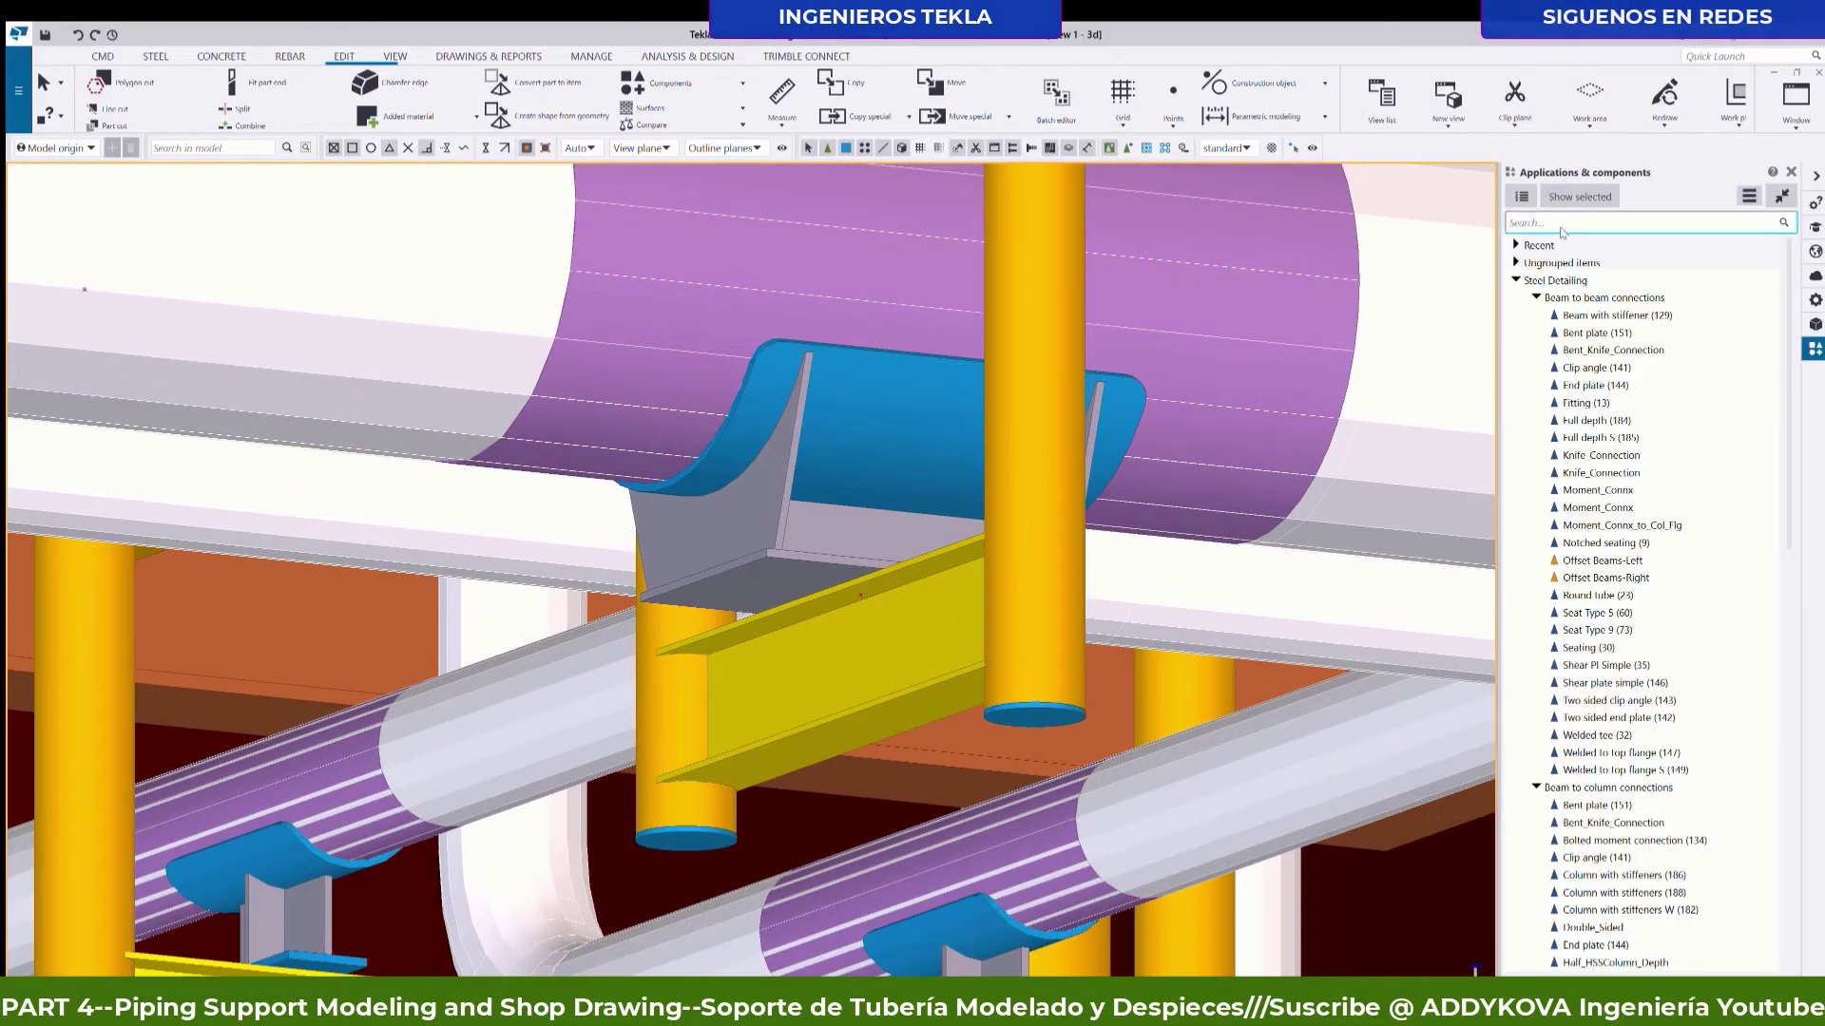
pyautogui.write('1003')
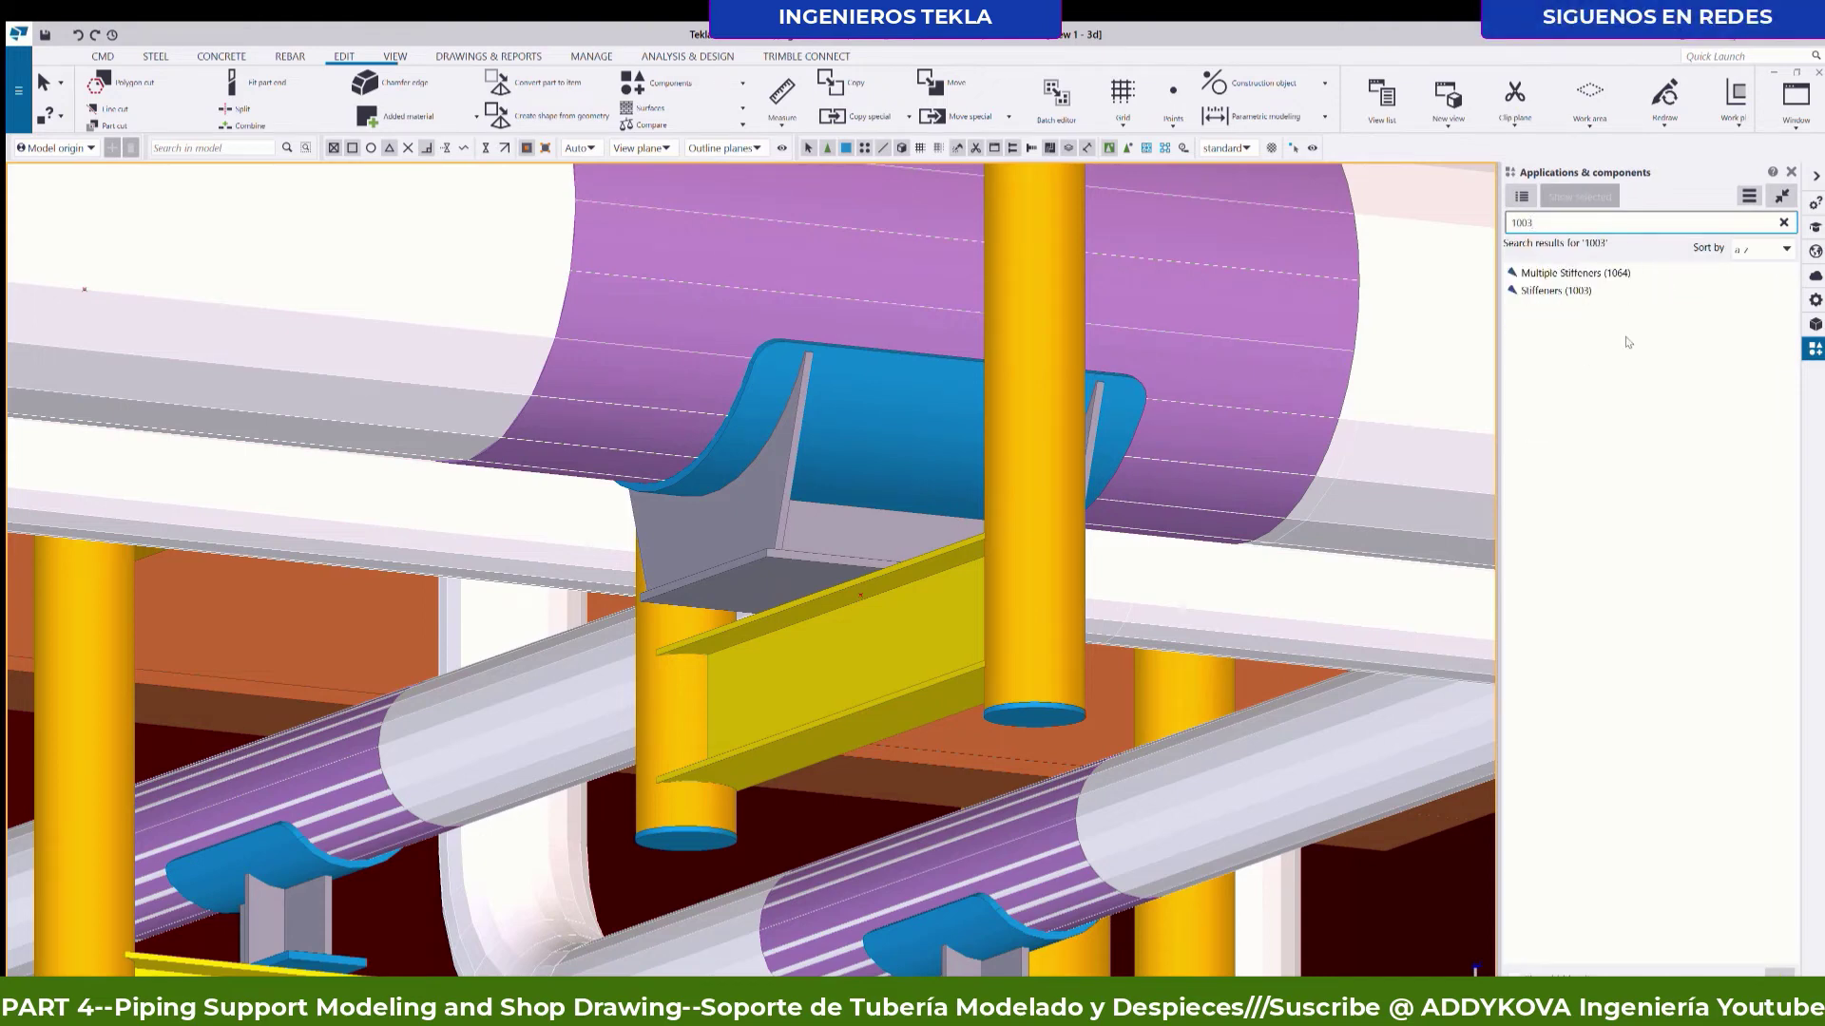
pyautogui.click(1560, 293)
pyautogui.scroll(3, 922, 747)
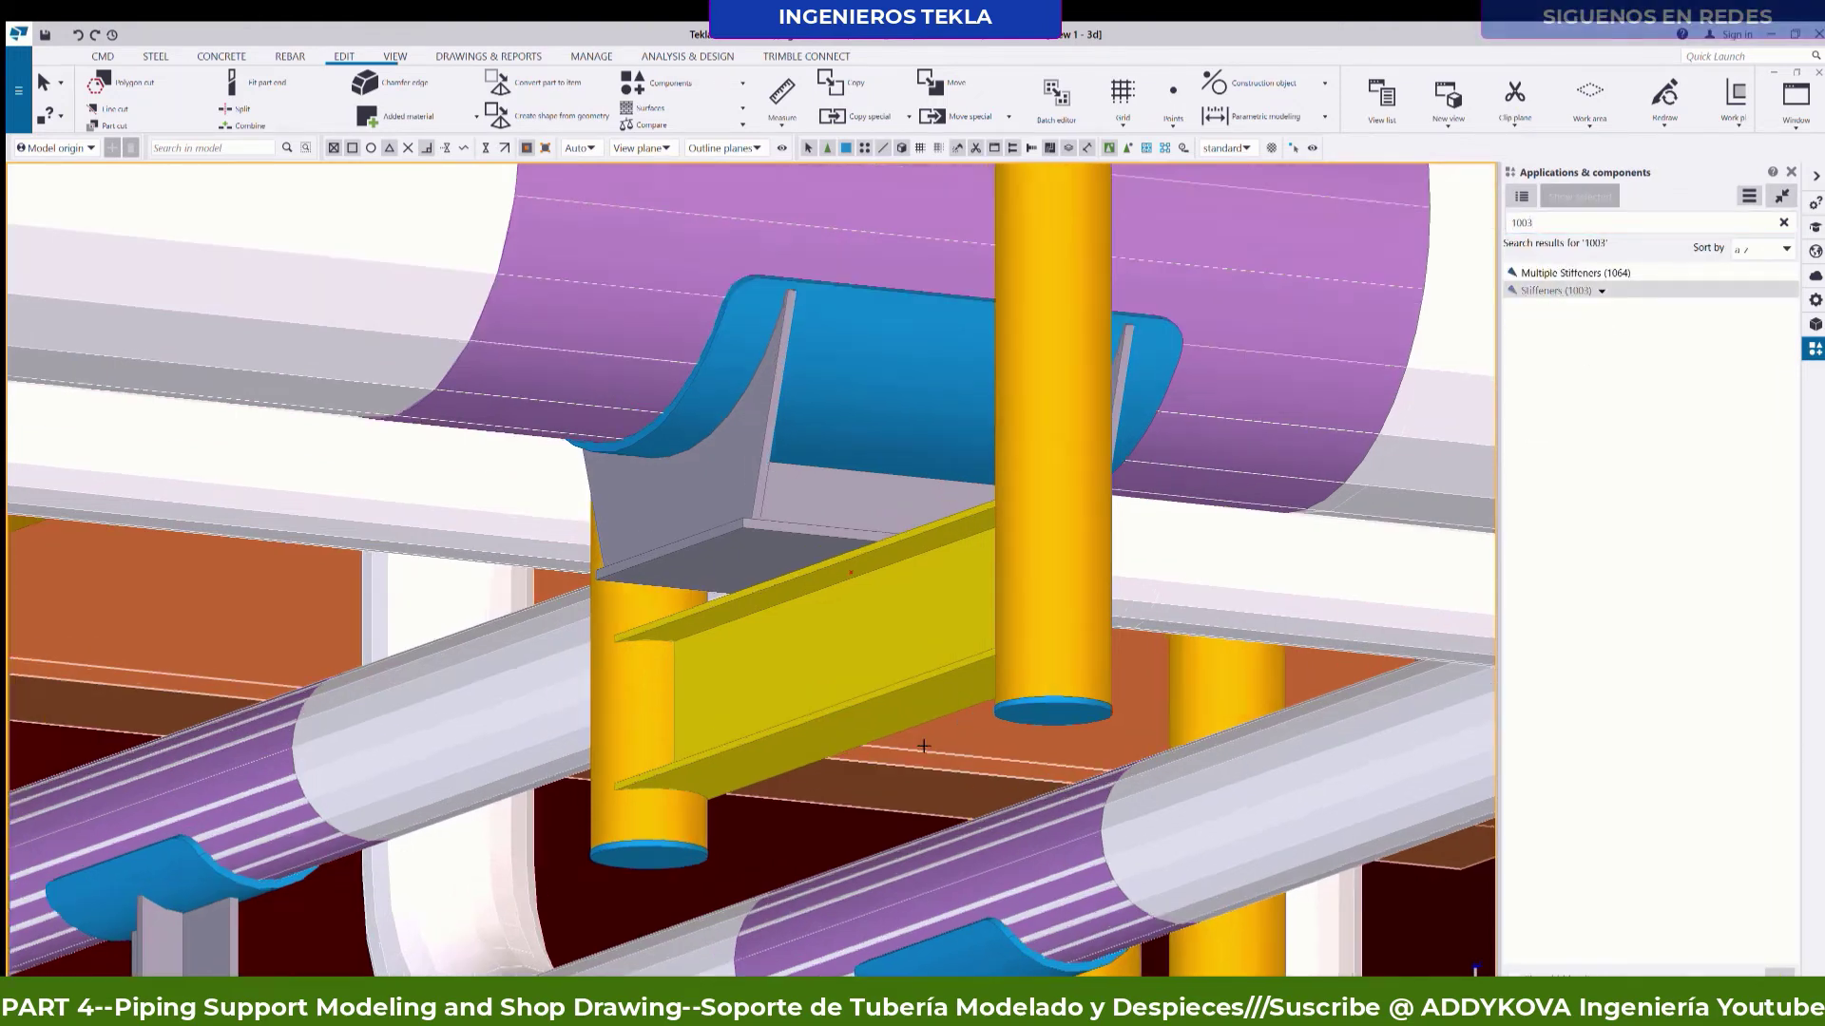
pyautogui.scroll(2, 923, 747)
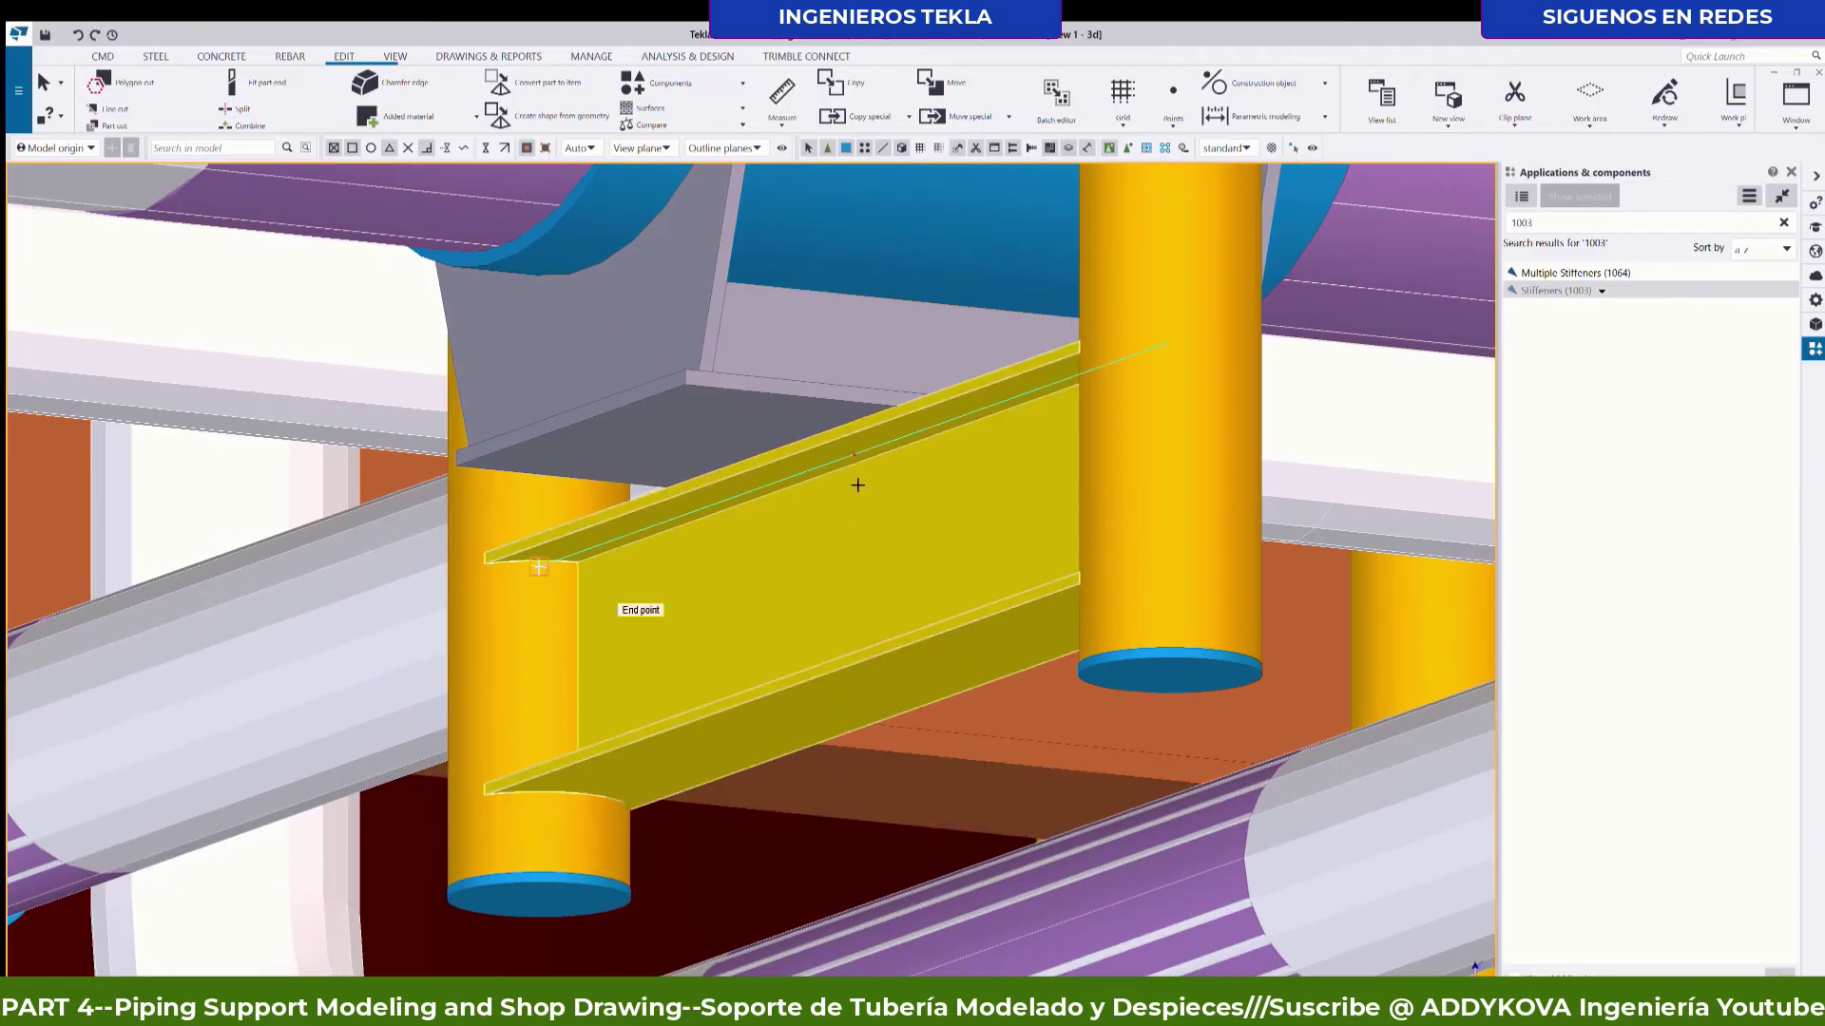
pyautogui.click(857, 459)
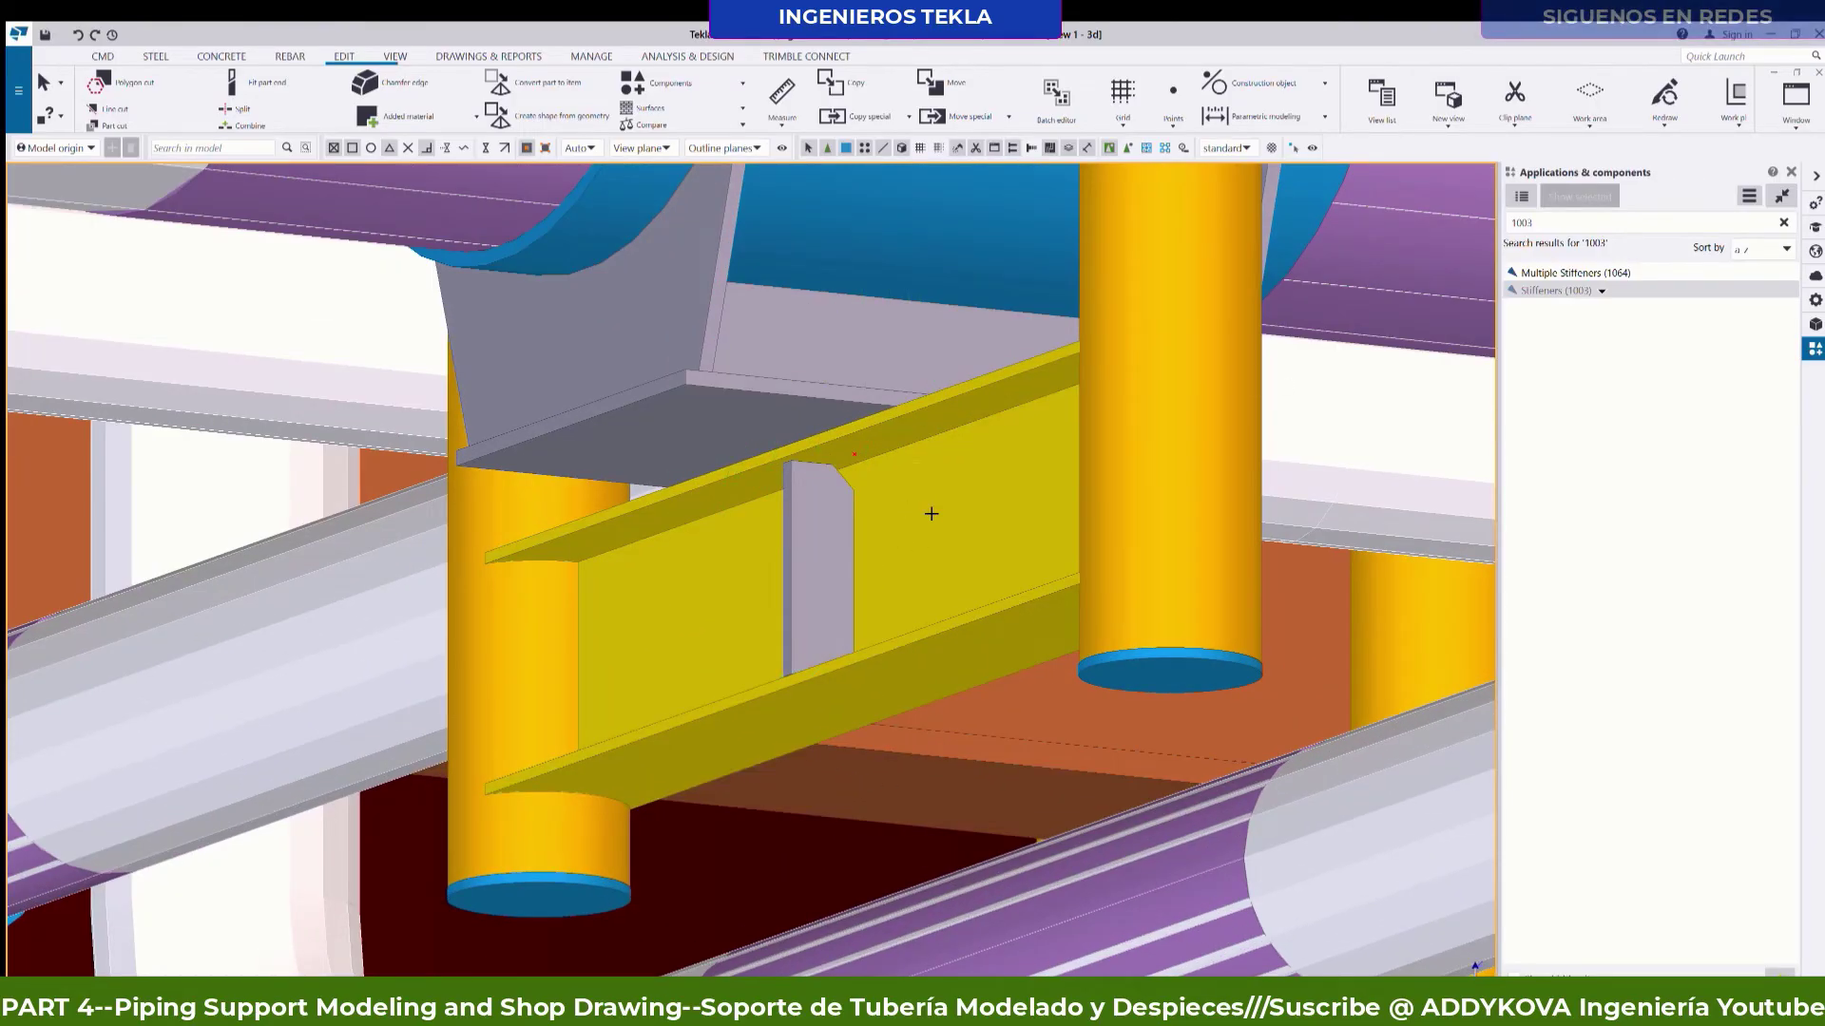
pyautogui.scroll(-5, 830, 563)
pyautogui.scroll(-3, 893, 477)
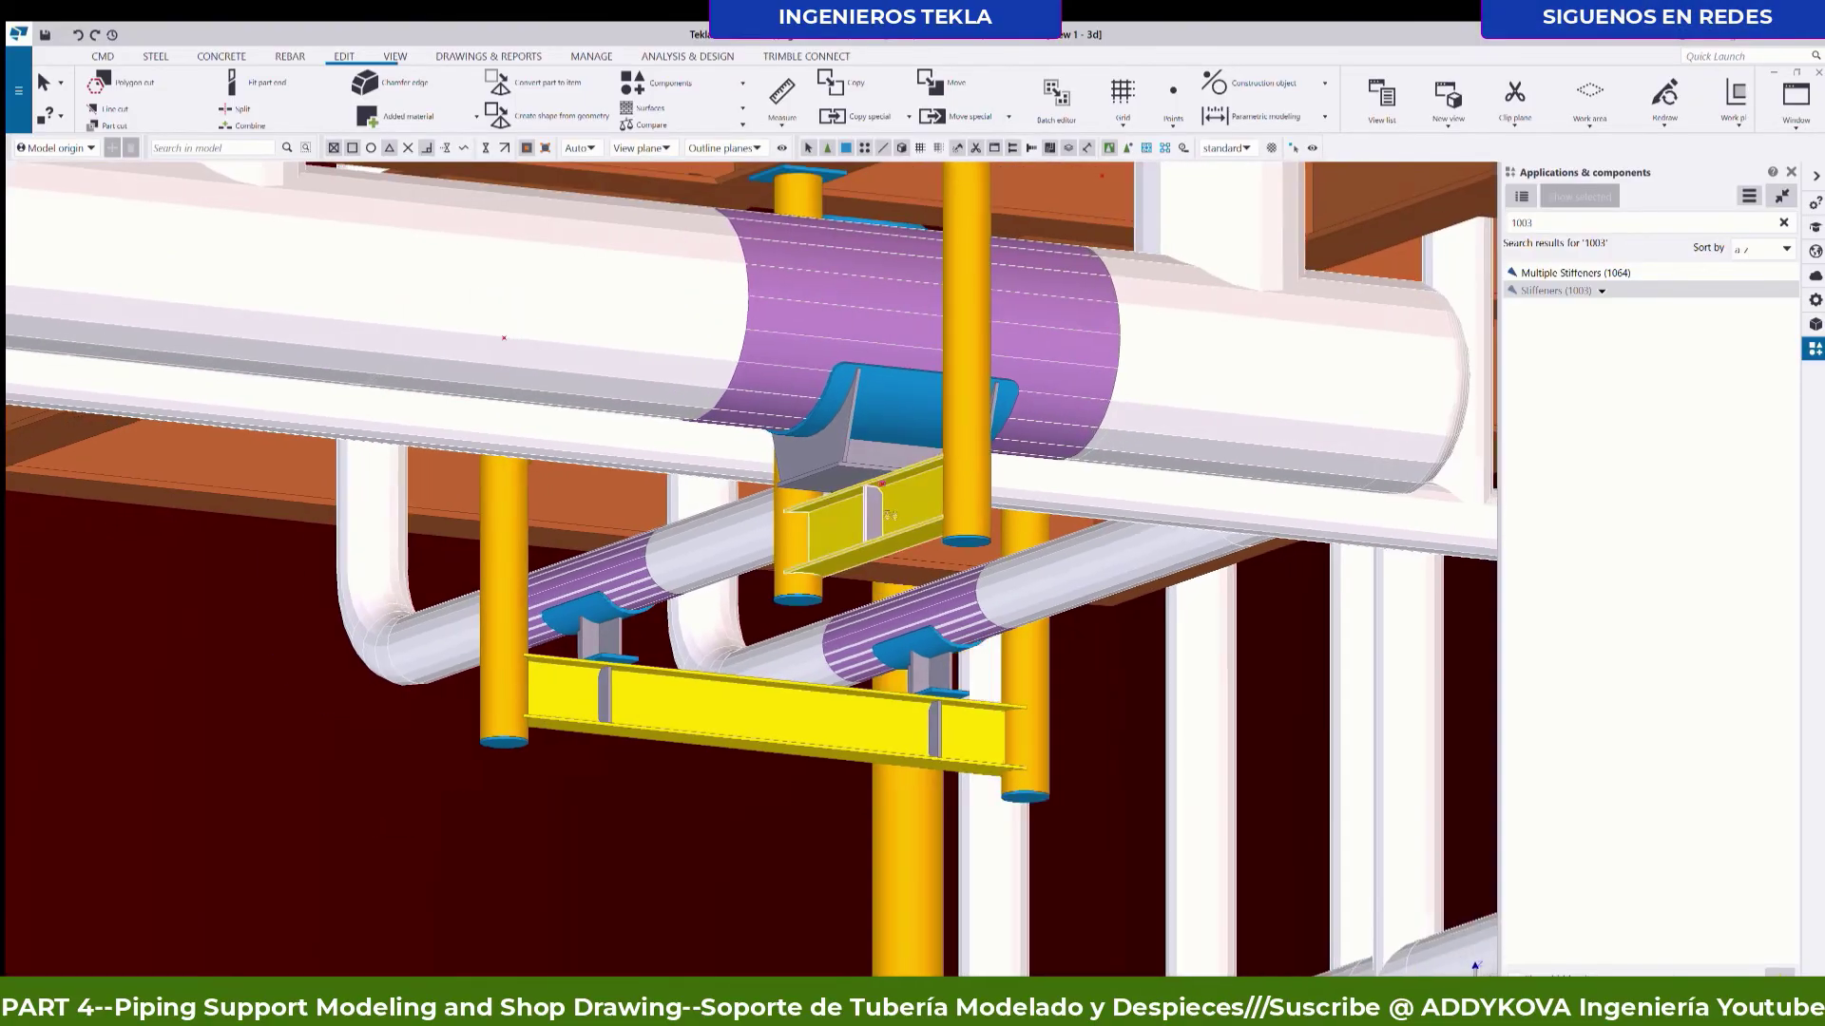
pyautogui.scroll(2, 881, 498)
pyautogui.keyDown('ctrl'); pyautogui.moveTo(960, 504); pyautogui.dragTo(1010, 504, button='middle'); pyautogui.keyUp('ctrl')
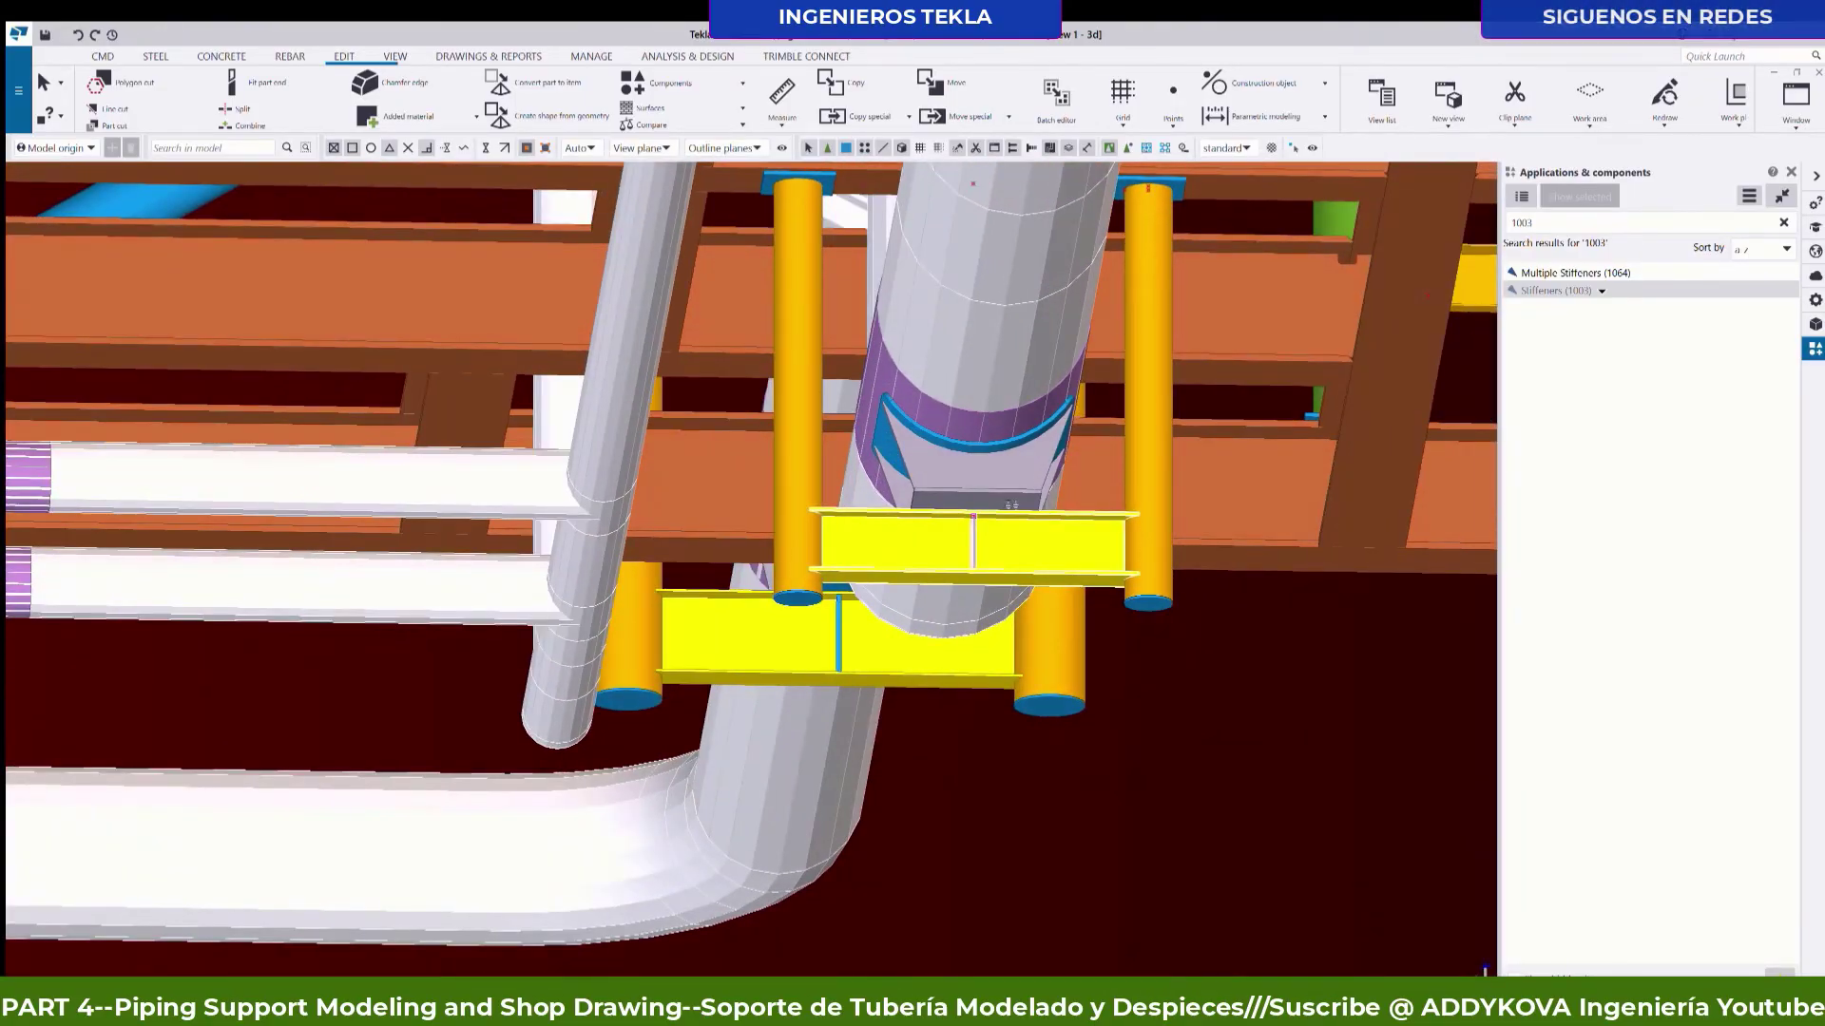
pyautogui.keyDown('ctrl'); pyautogui.moveTo(1010, 505); pyautogui.dragTo(1046, 561, button='middle'); pyautogui.keyUp('ctrl')
pyautogui.scroll(5, 1046, 560)
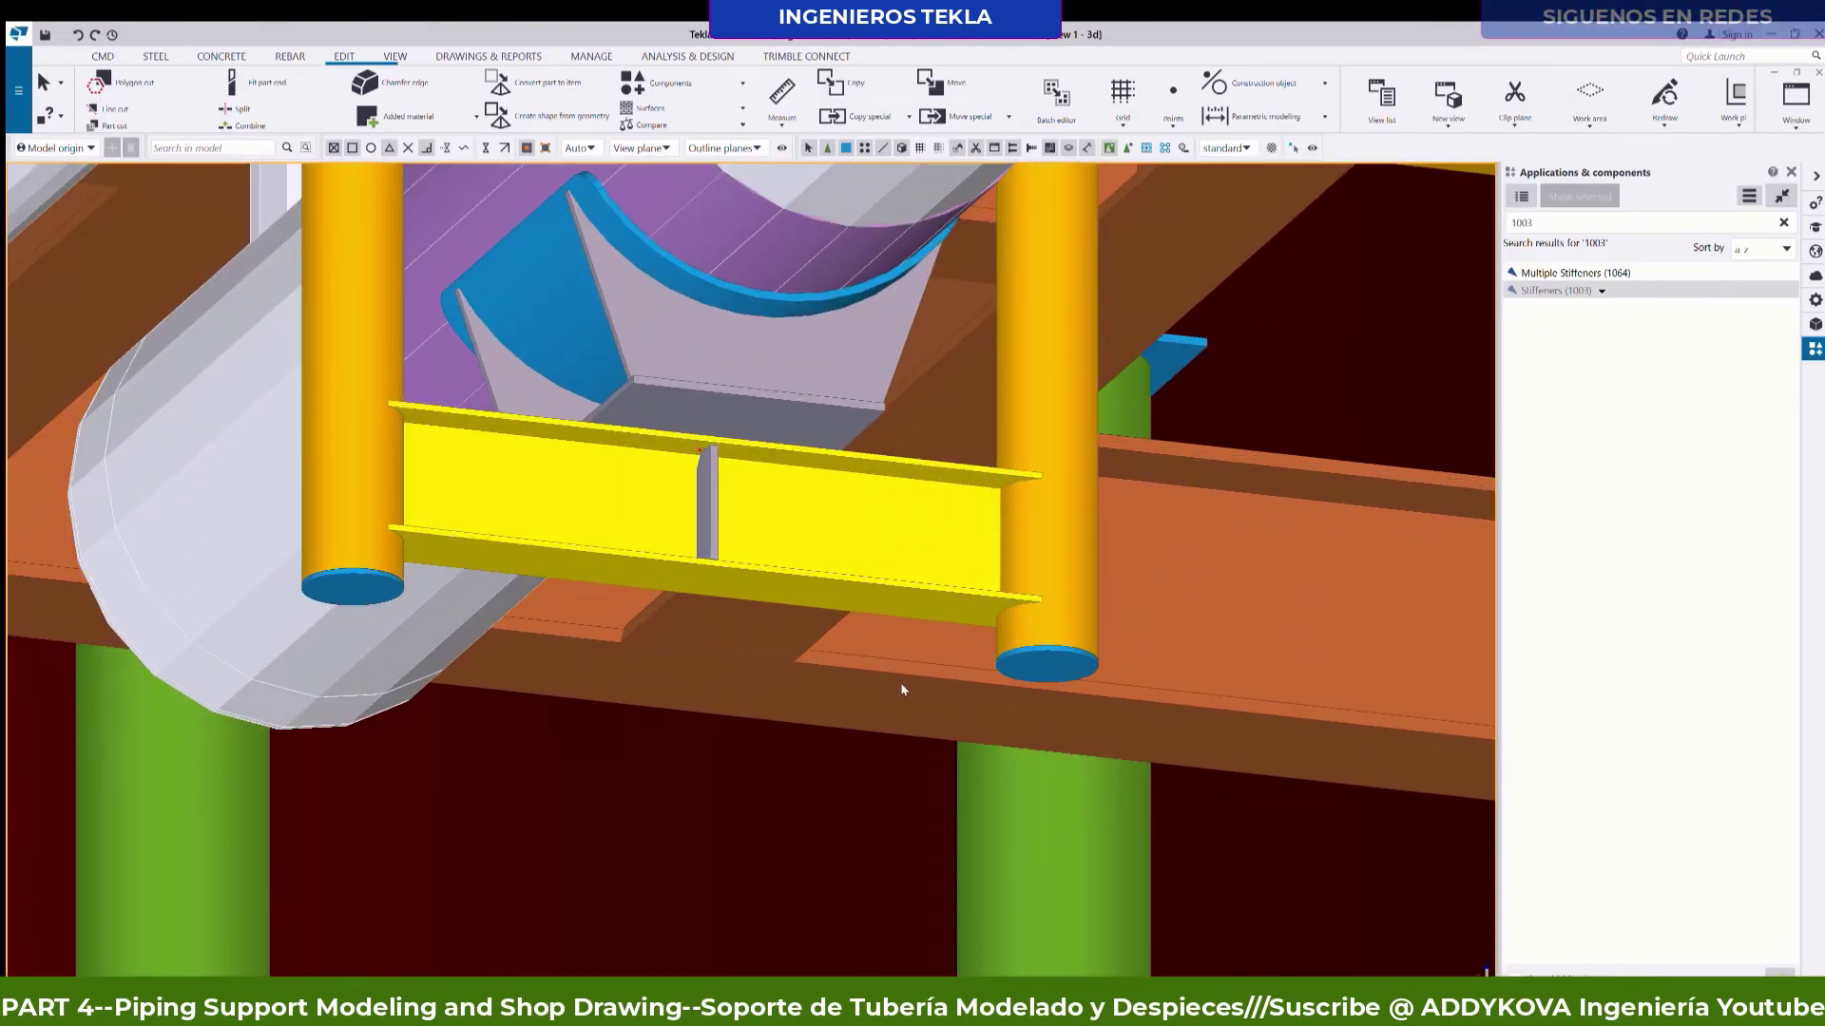
pyautogui.scroll(2, 1064, 637)
pyautogui.scroll(3, 1076, 624)
pyautogui.scroll(2, 1100, 550)
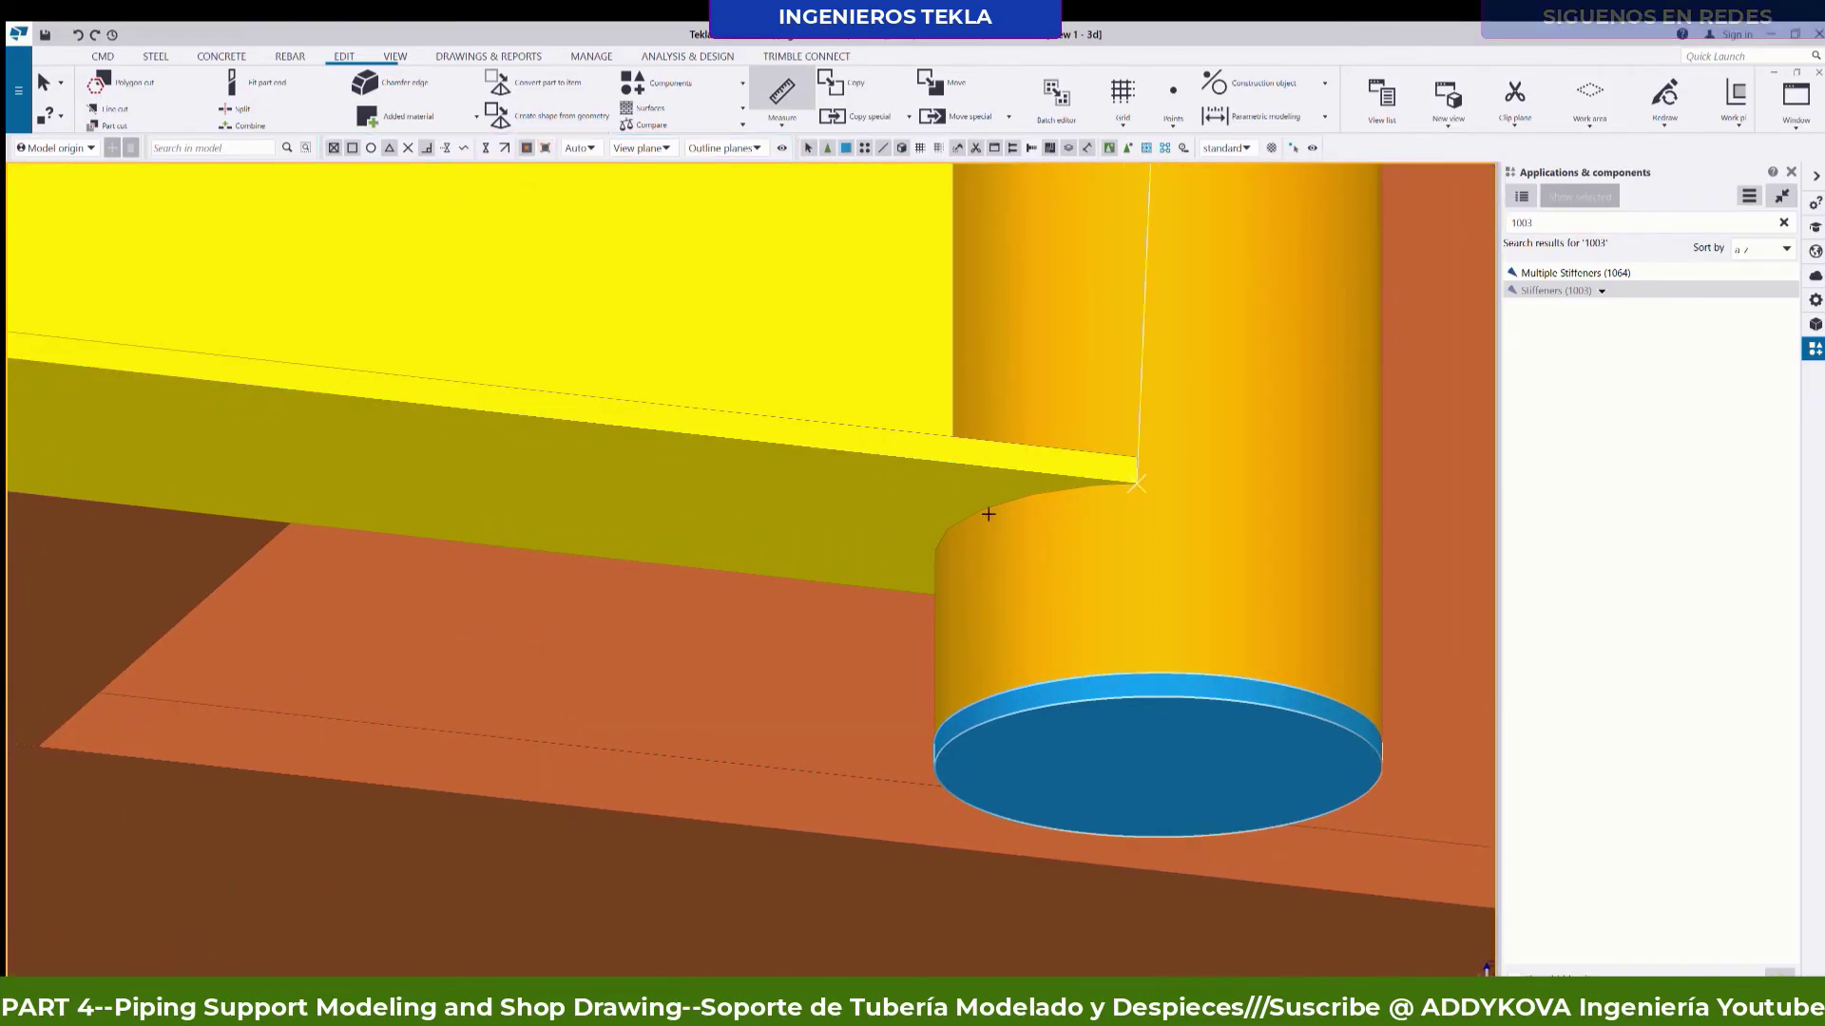
pyautogui.click(1157, 741)
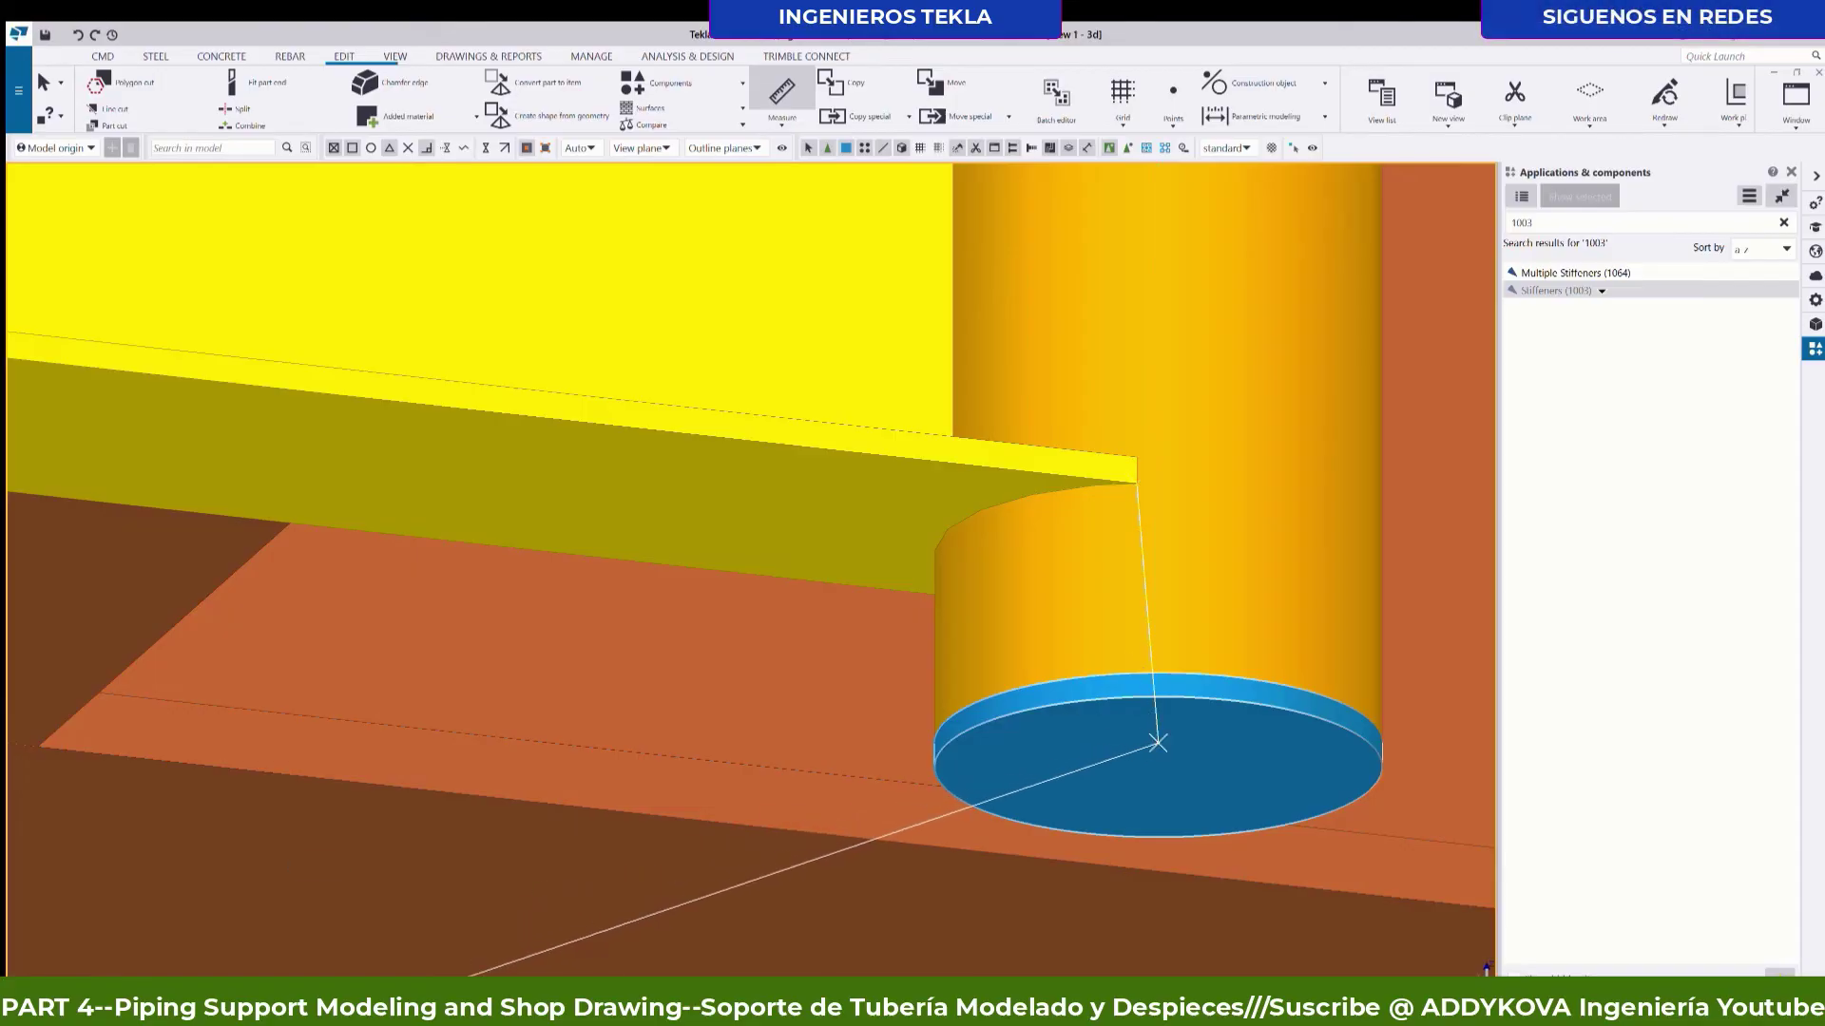
pyautogui.scroll(-2, 1096, 526)
pyautogui.press('Escape')
pyautogui.scroll(-2, 1024, 568)
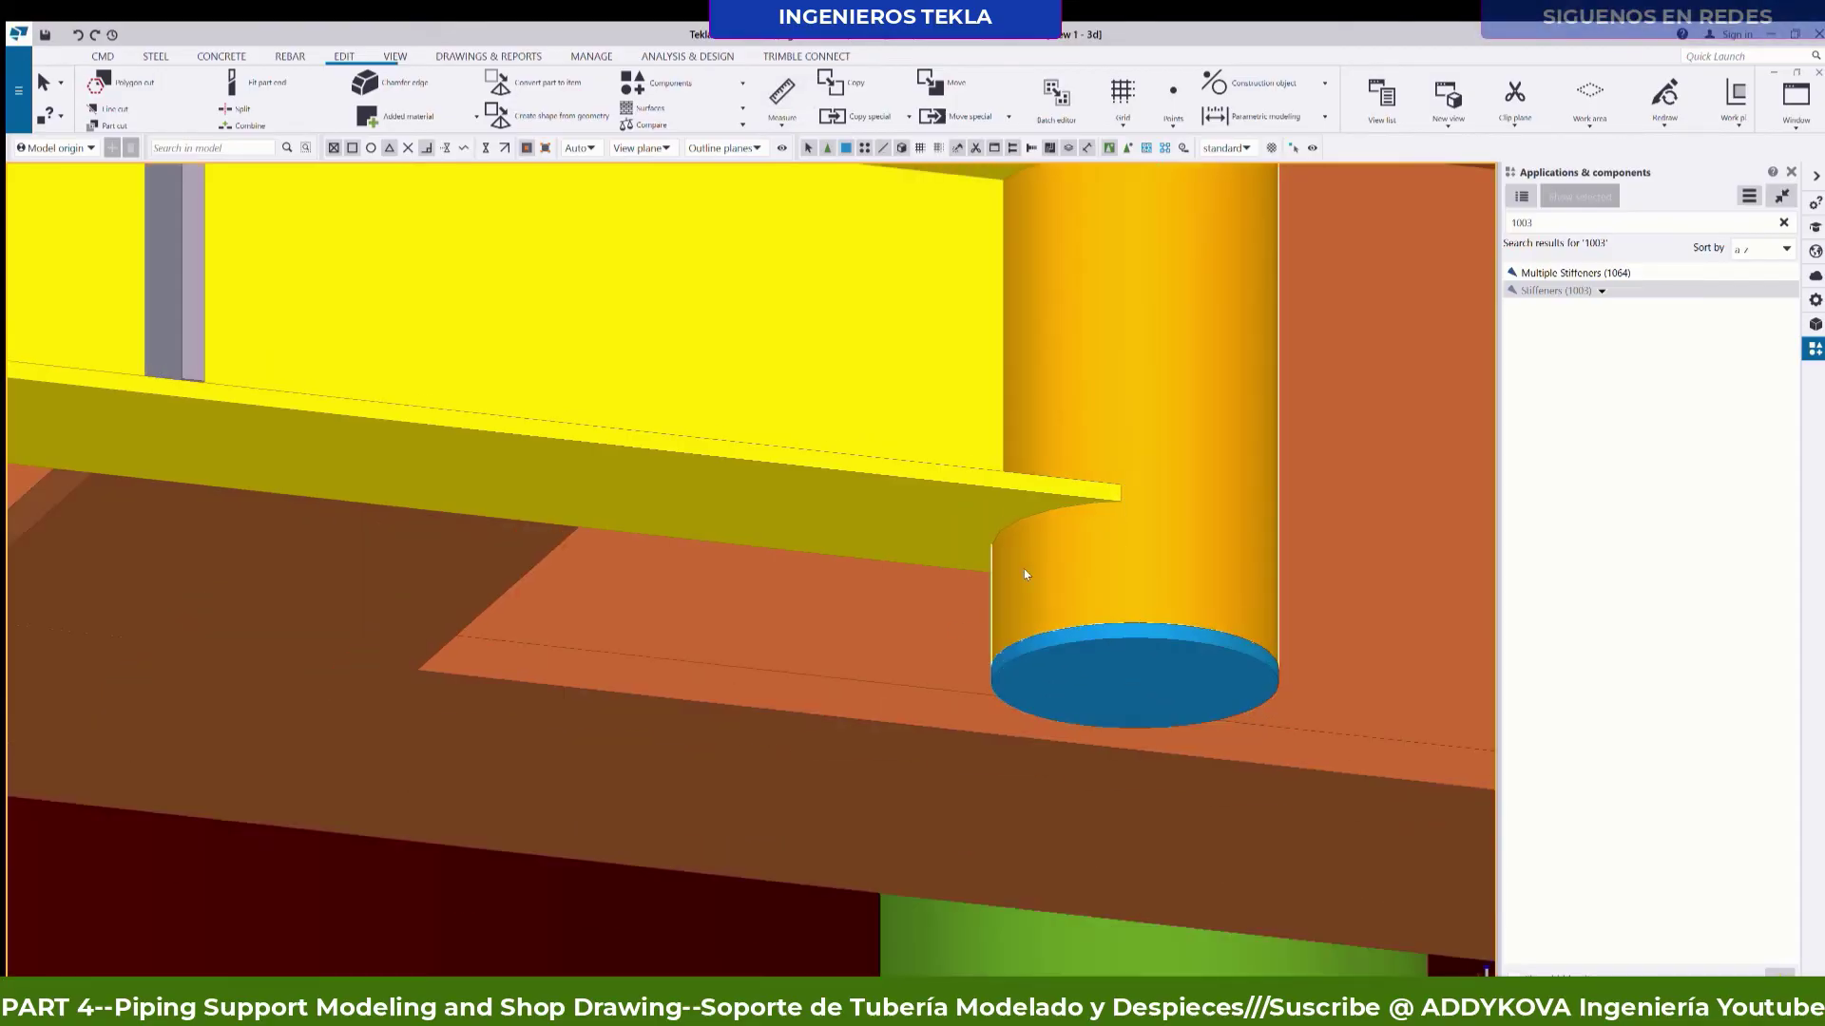
pyautogui.scroll(-2, 872, 603)
pyautogui.scroll(-2, 873, 603)
pyautogui.scroll(-2, 873, 604)
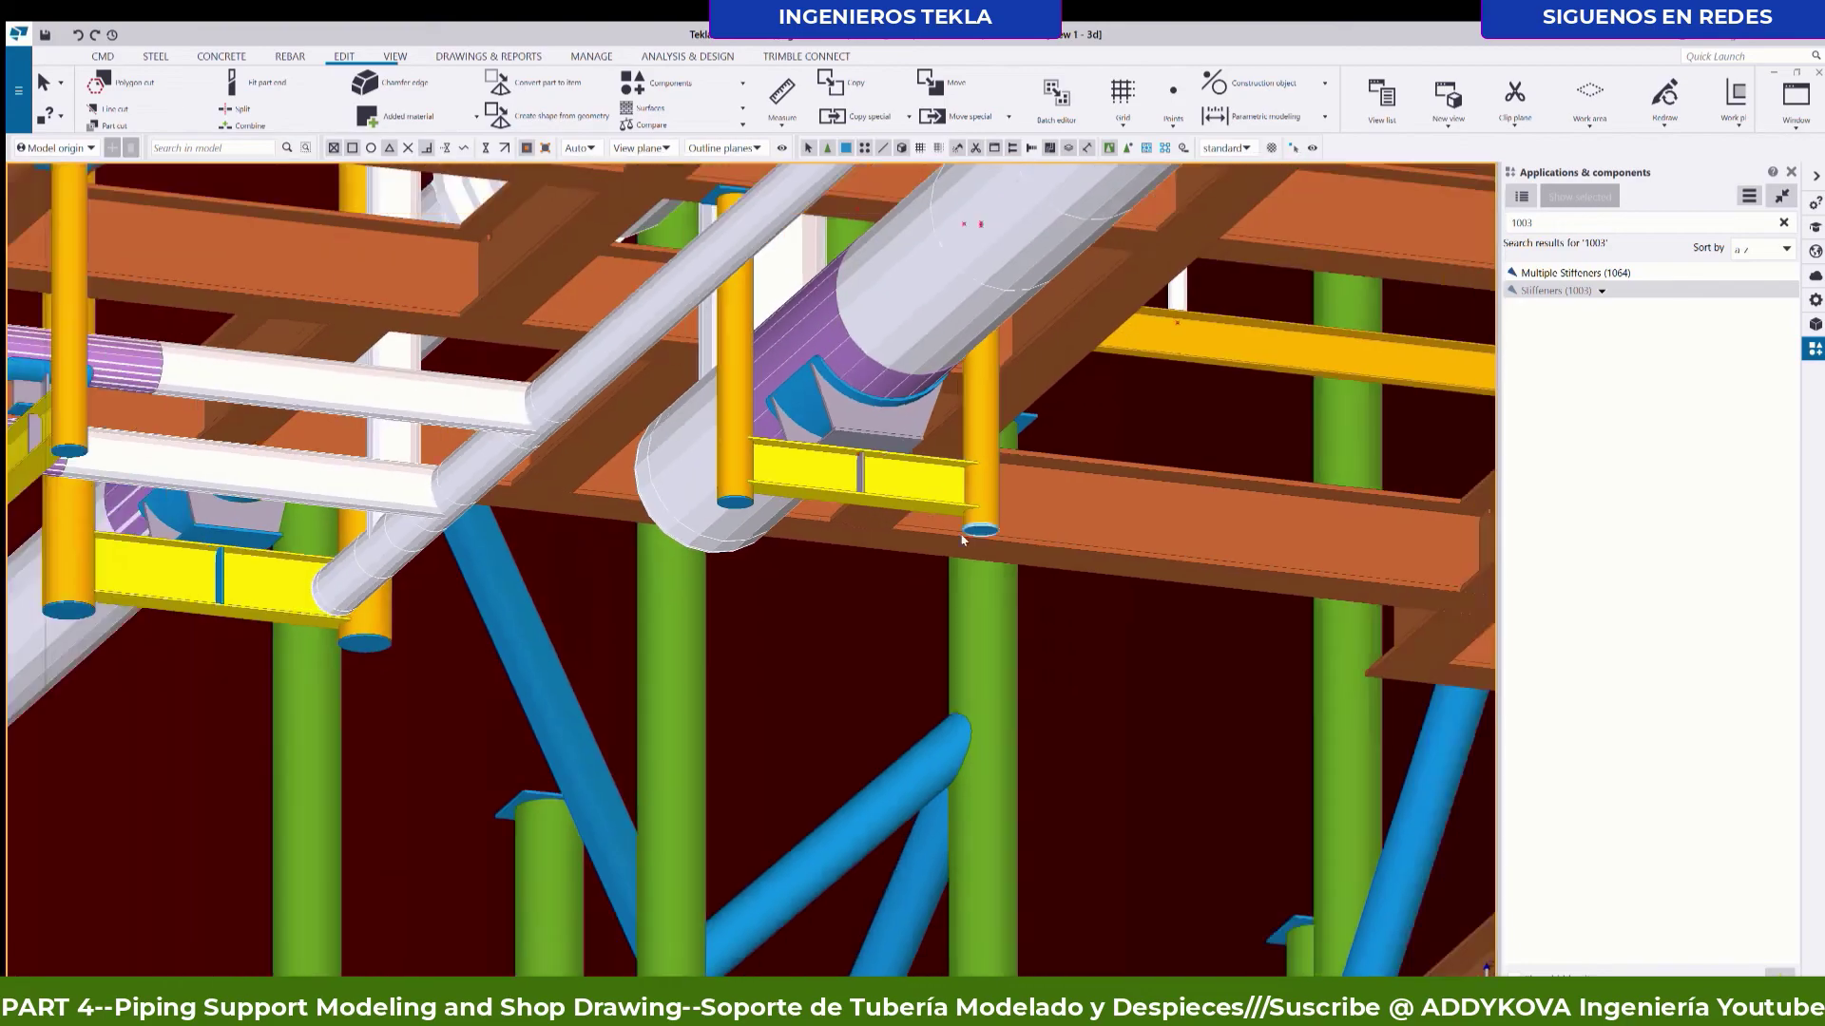
pyautogui.moveTo(873, 604)
pyautogui.keyDown('ctrl'); pyautogui.mouseDown(button='middle')
pyautogui.moveTo(854, 705)
pyautogui.moveTo(888, 603)
pyautogui.mouseUp(button='middle'); pyautogui.keyUp('ctrl')
pyautogui.scroll(3, 909, 593)
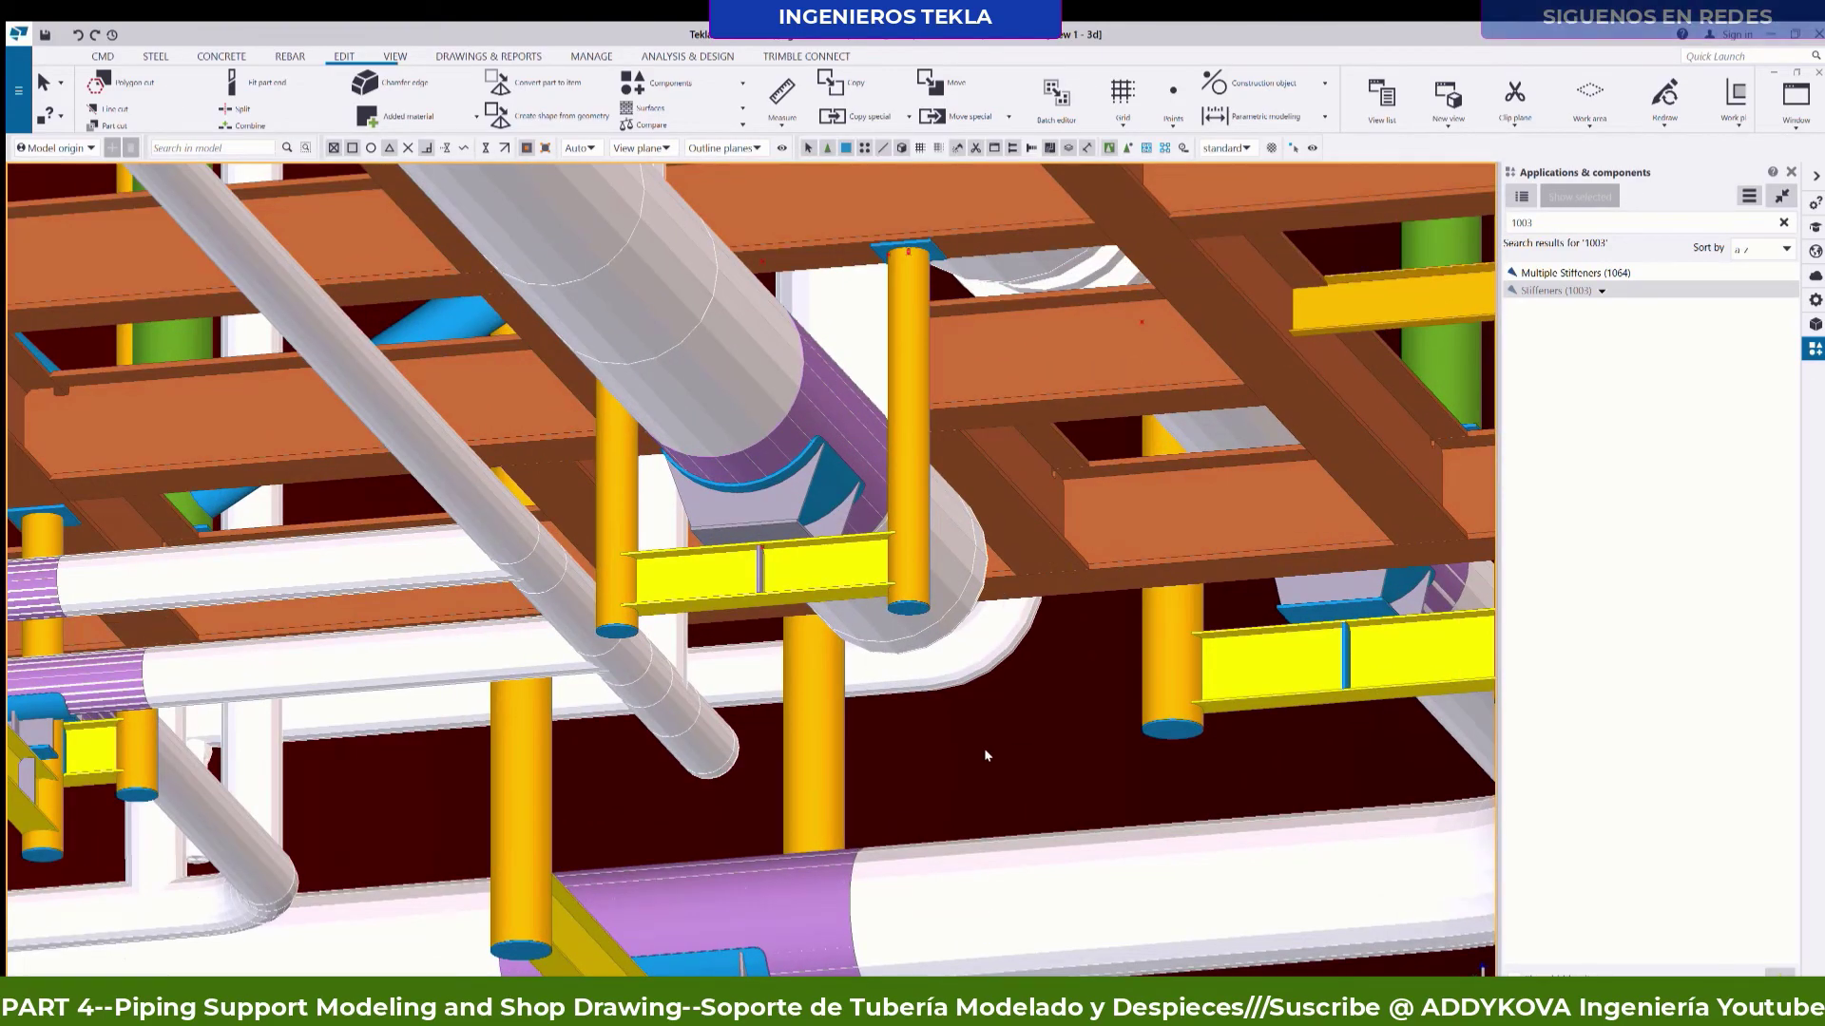
pyautogui.scroll(2, 886, 257)
pyautogui.scroll(2, 886, 256)
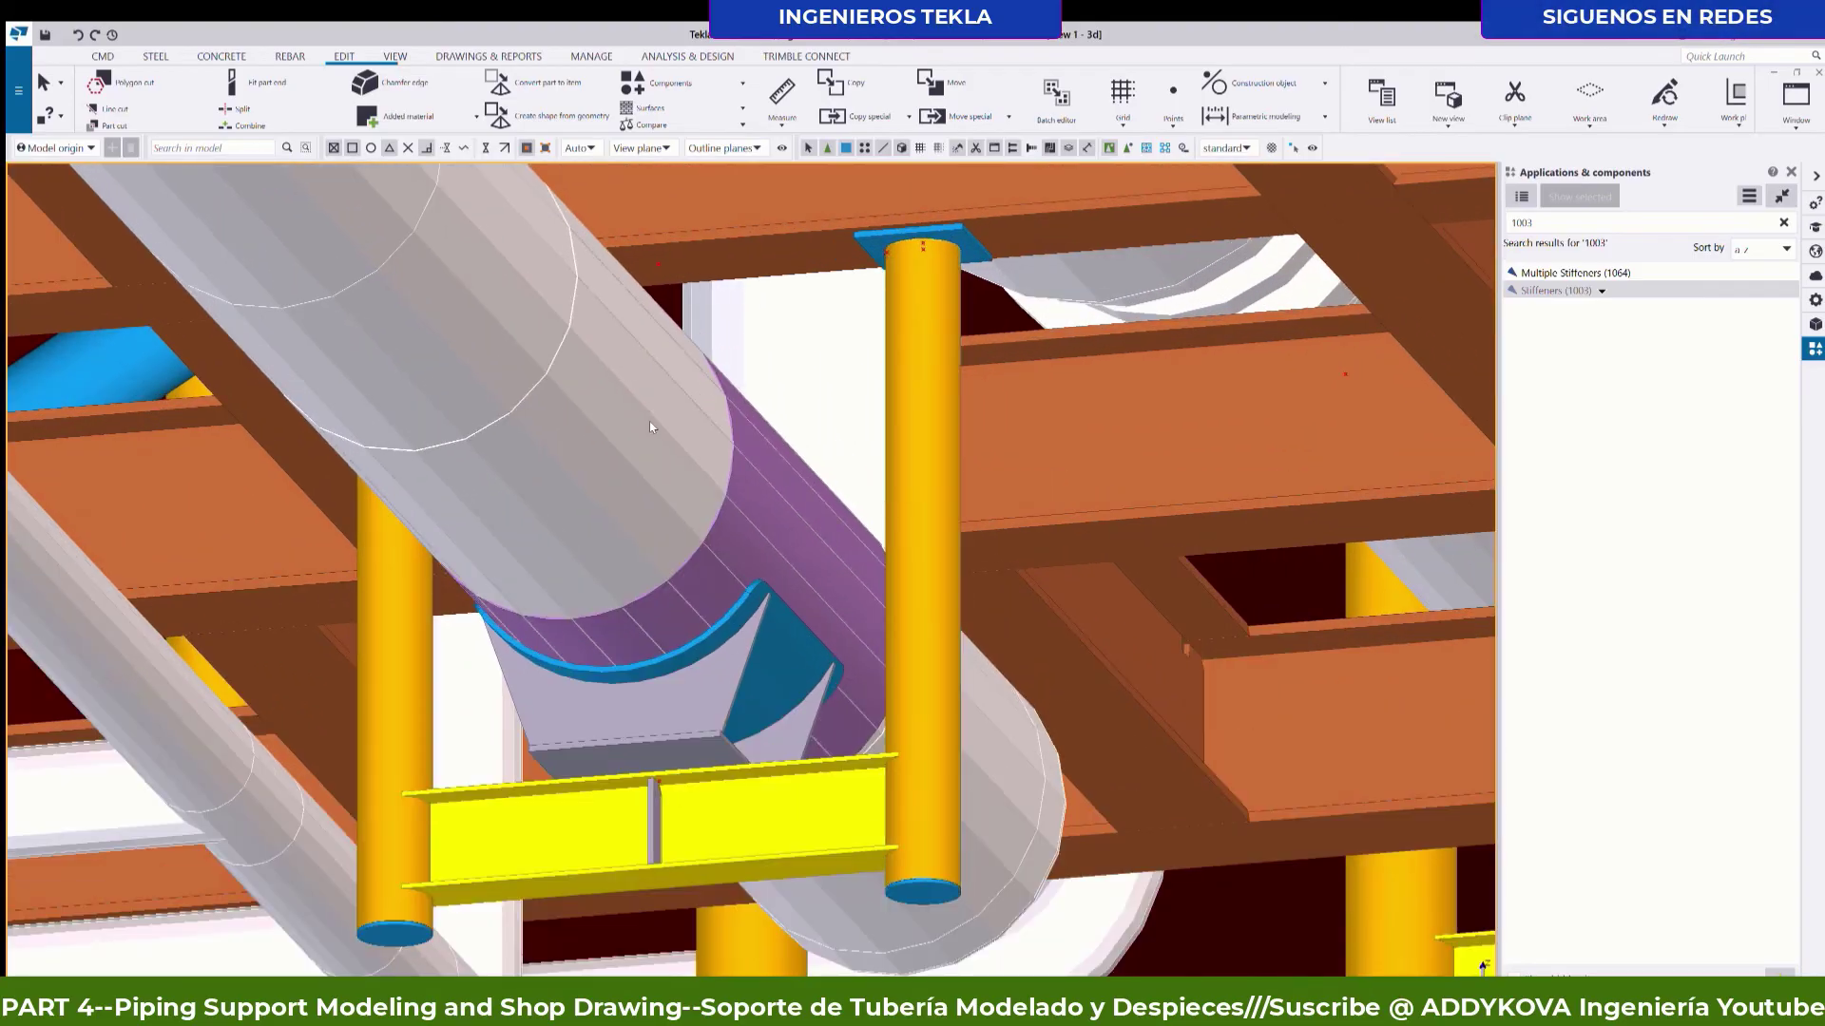
pyautogui.scroll(-1, 651, 427)
pyautogui.scroll(-1, 656, 430)
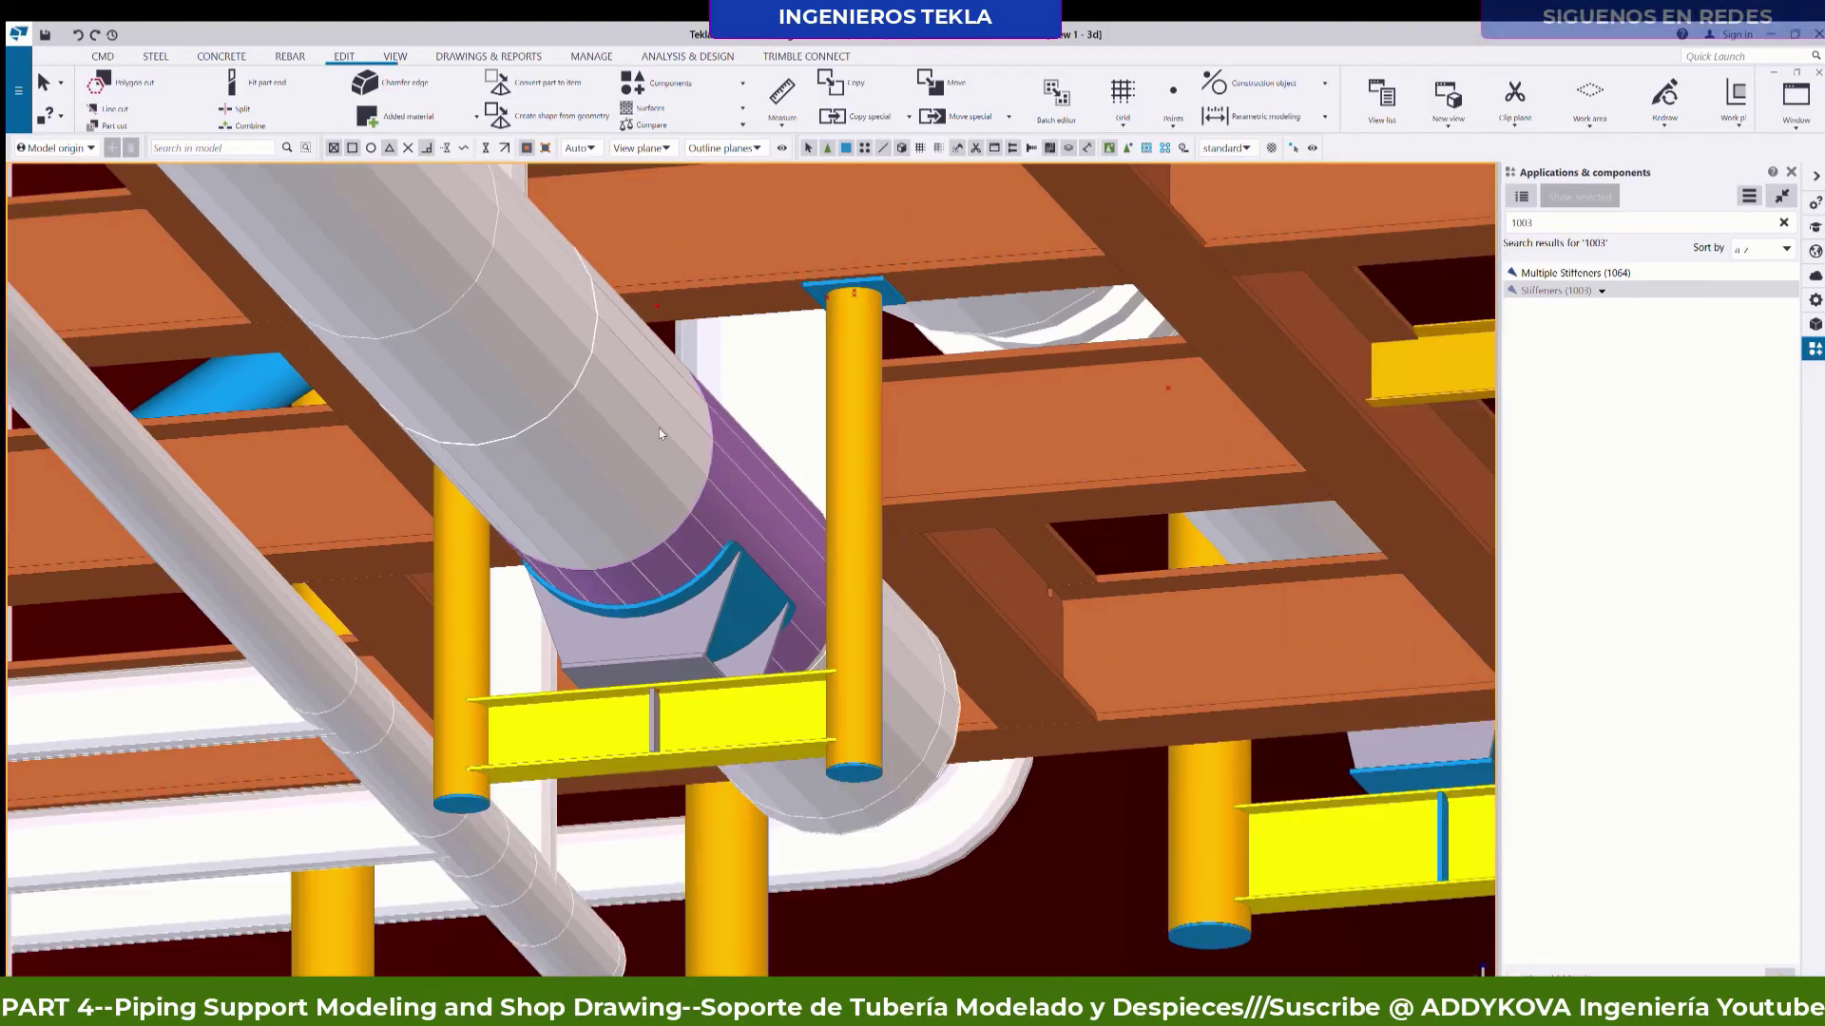
pyautogui.keyDown('ctrl'); pyautogui.moveTo(661, 434); pyautogui.dragTo(709, 573, button='middle'); pyautogui.keyUp('ctrl')
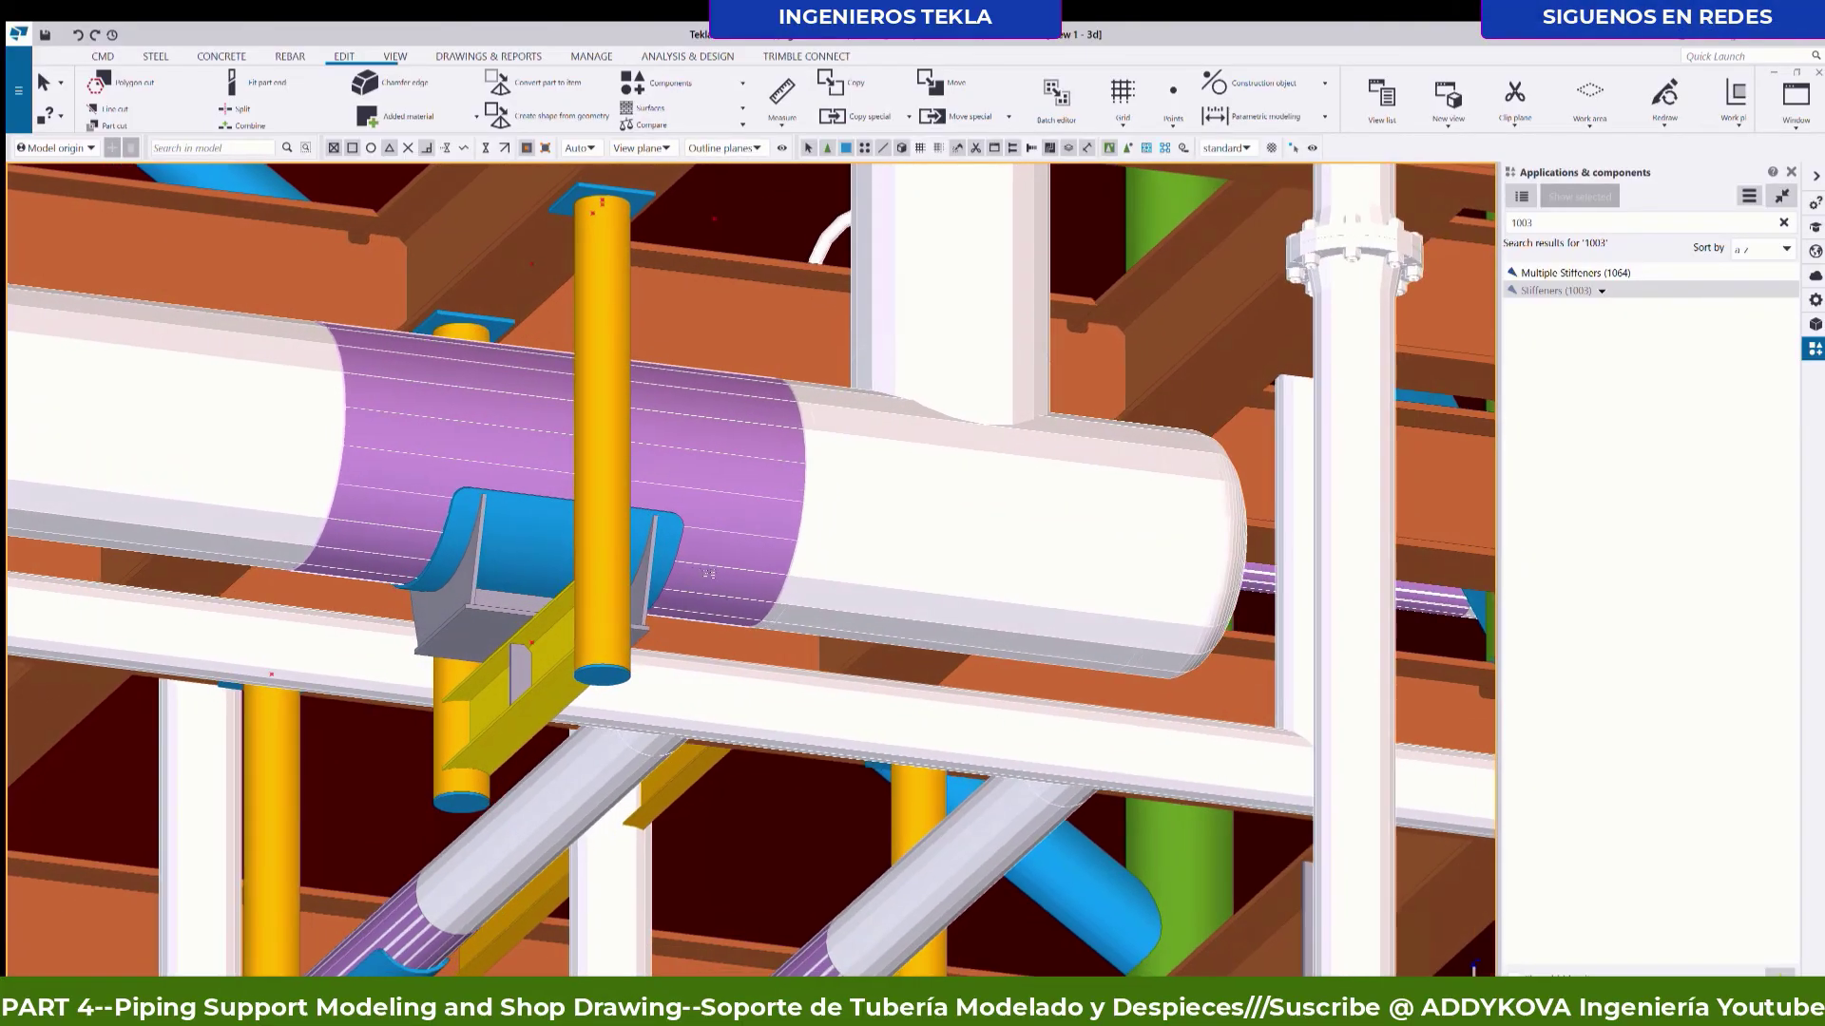
pyautogui.scroll(2, 794, 358)
pyautogui.scroll(-3, 795, 374)
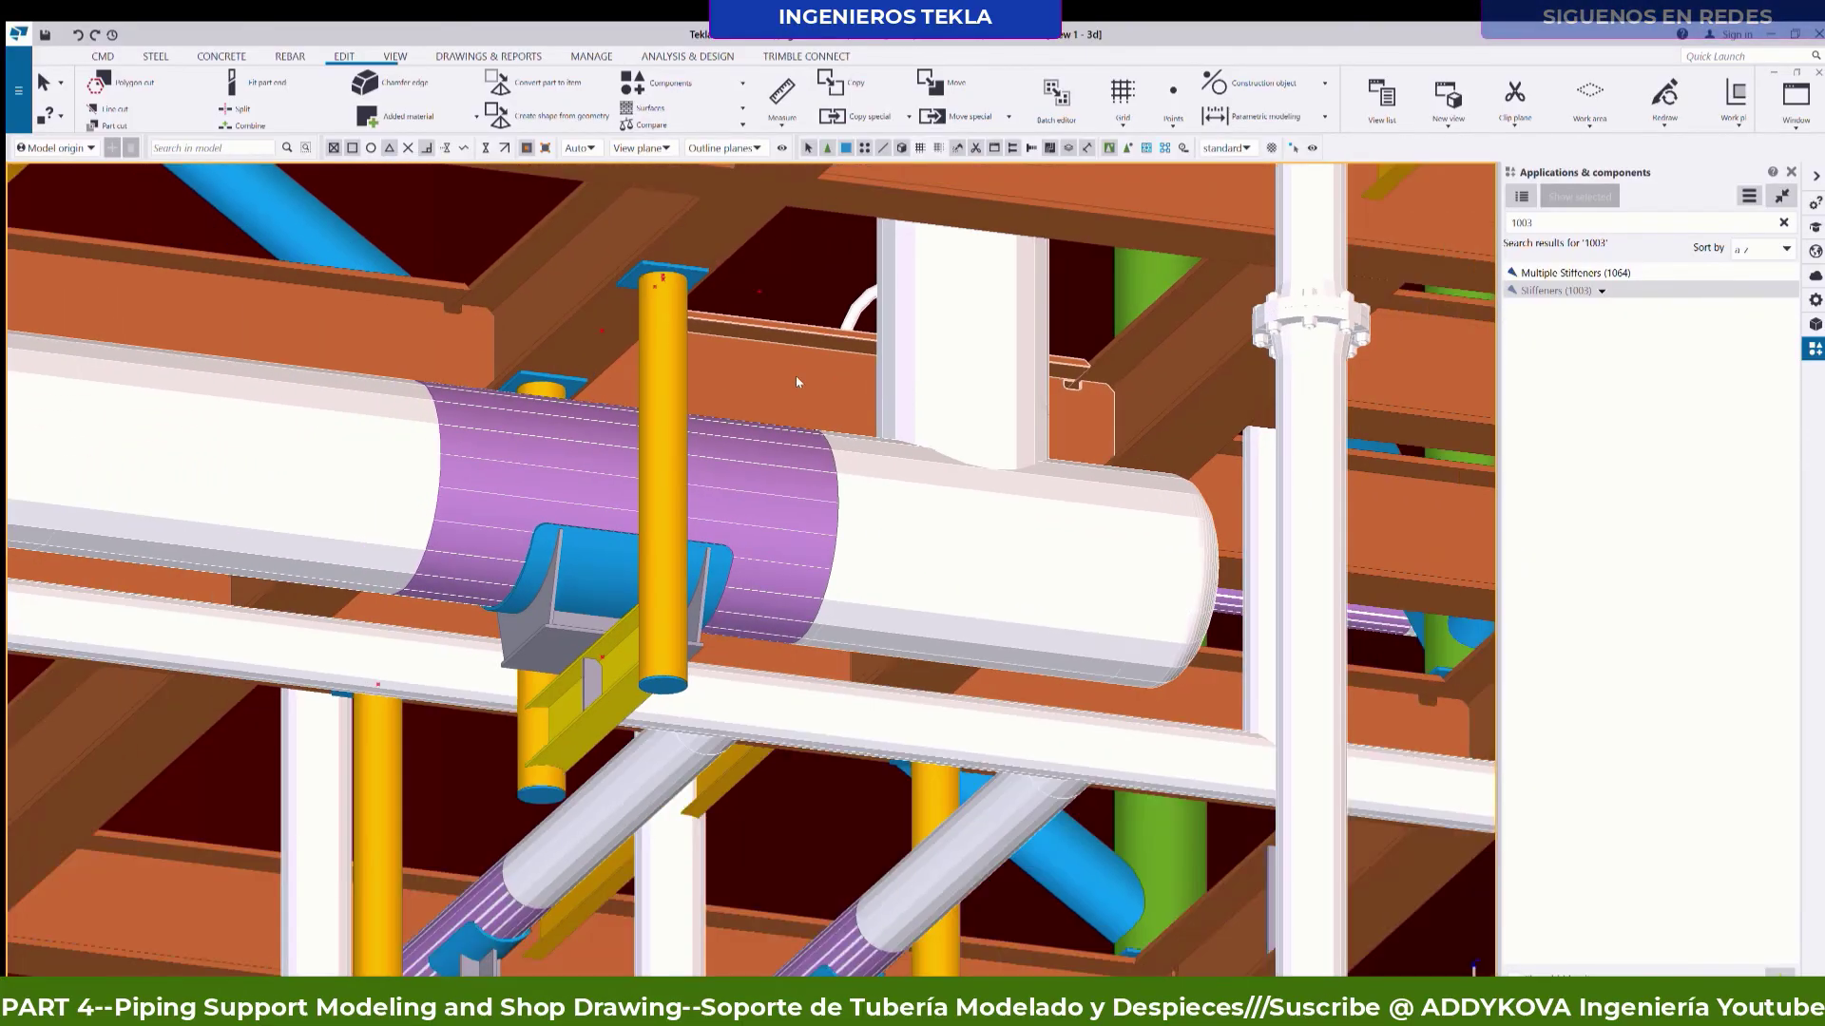
pyautogui.scroll(2, 796, 375)
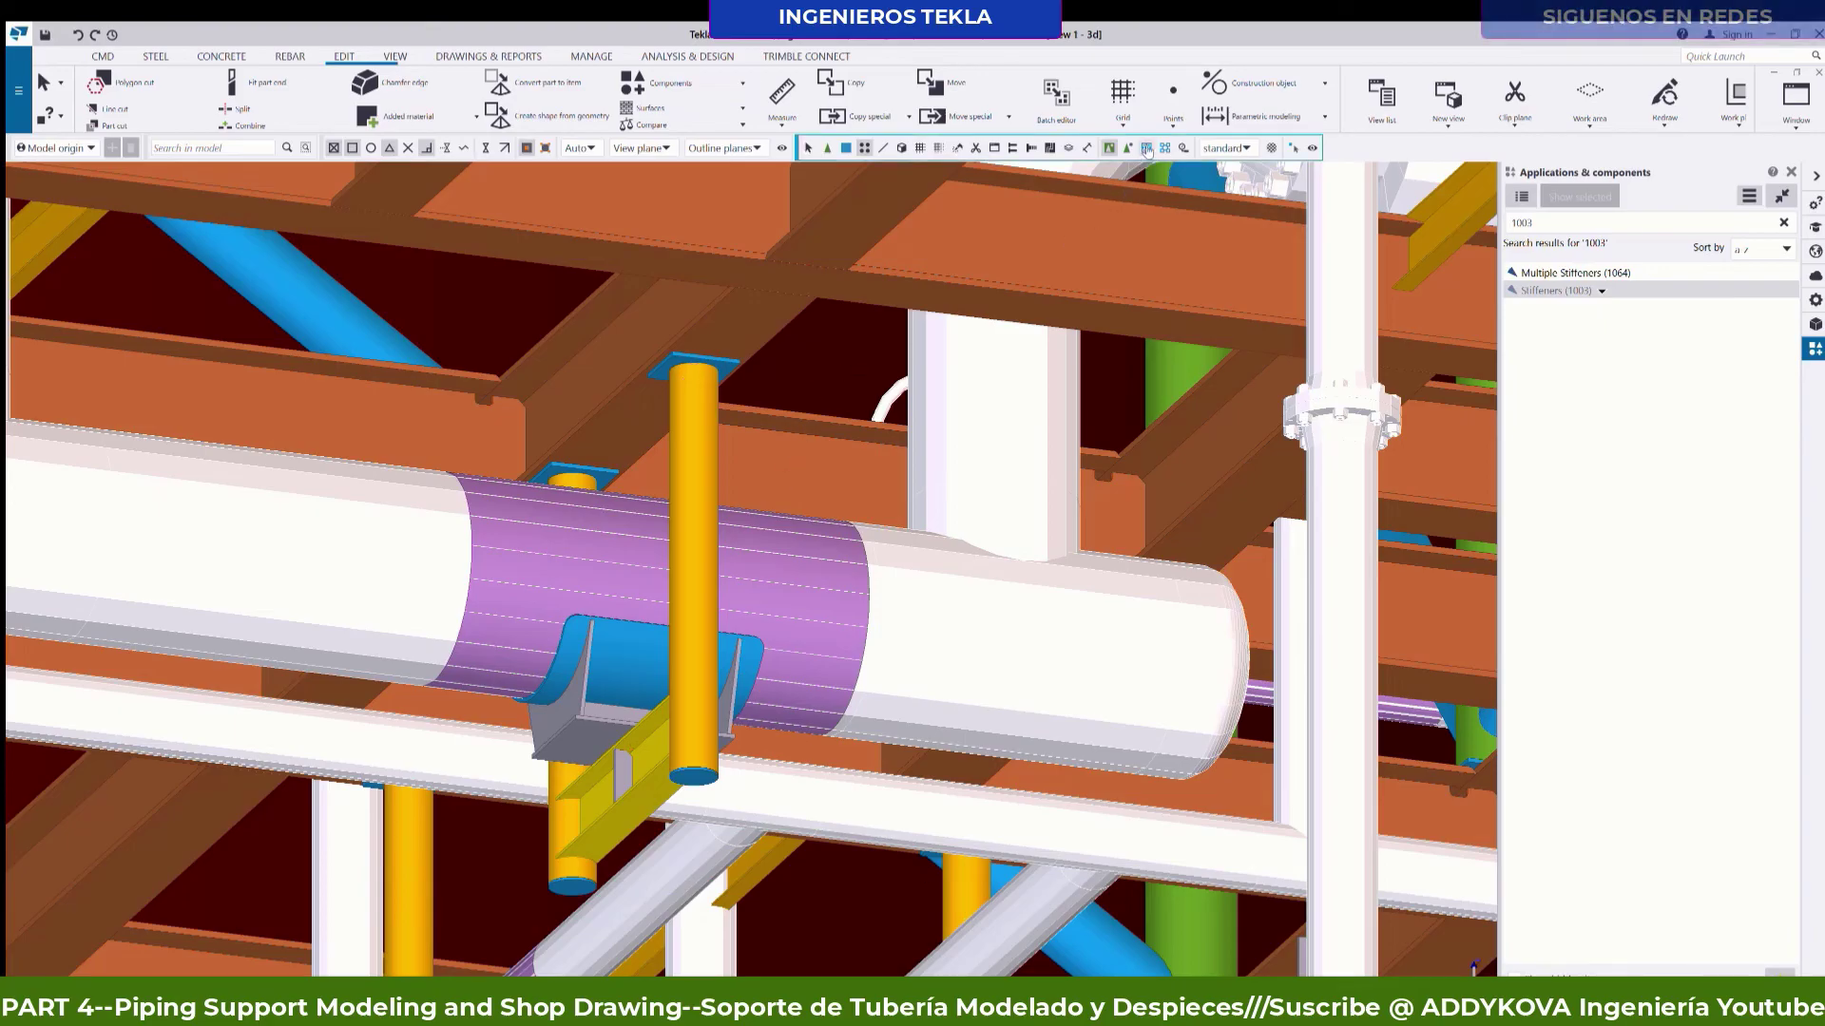
pyautogui.scroll(3, 562, 859)
pyautogui.scroll(2, 563, 859)
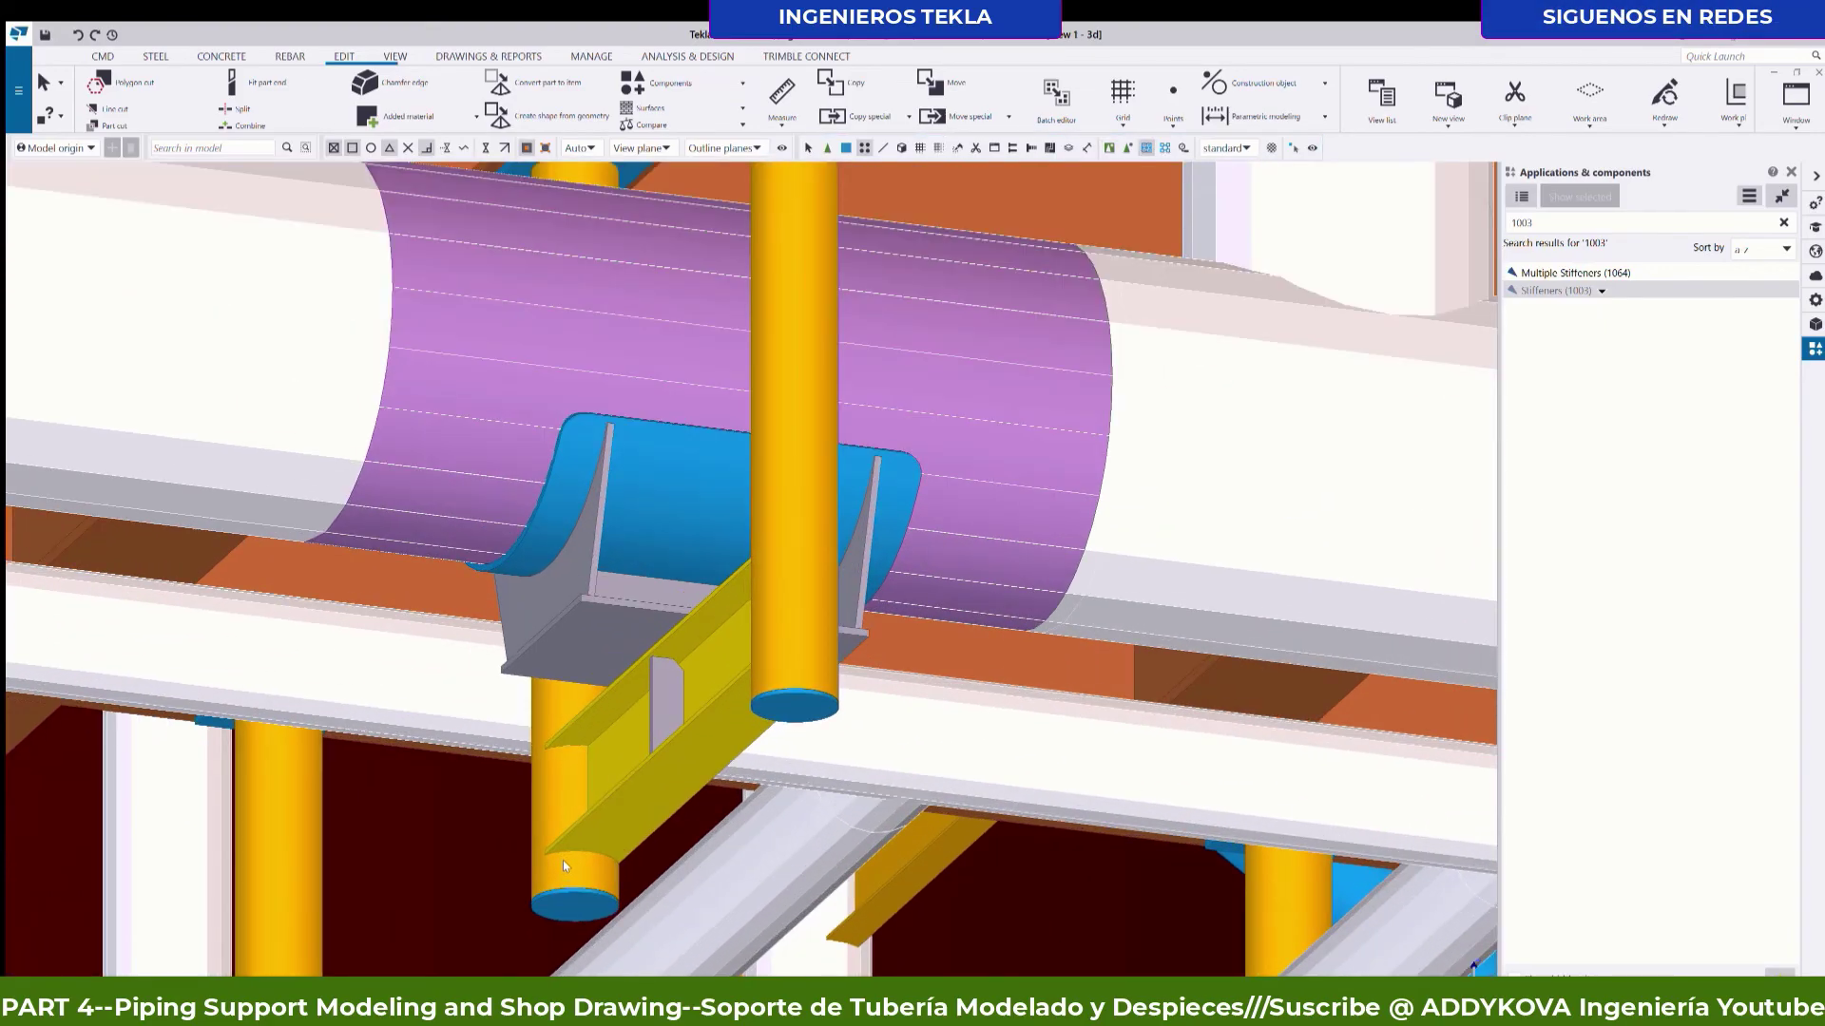
pyautogui.scroll(-1, 562, 859)
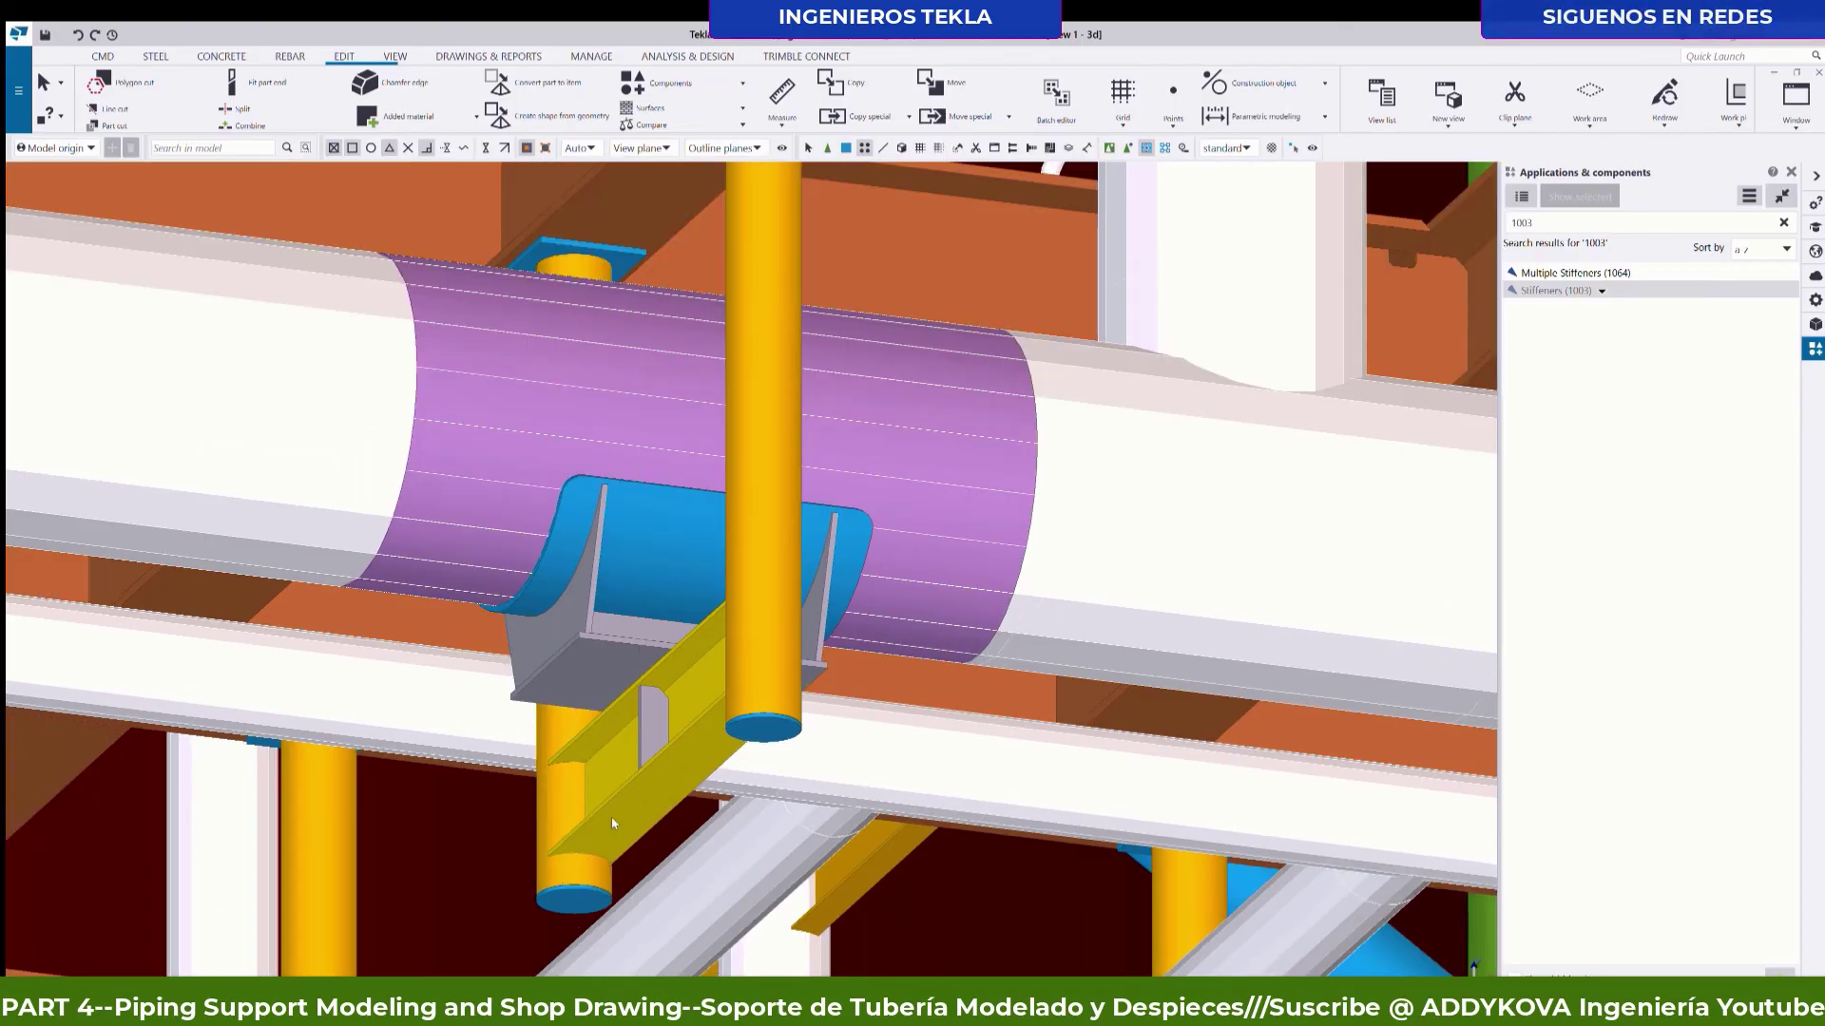
pyautogui.click(666, 706)
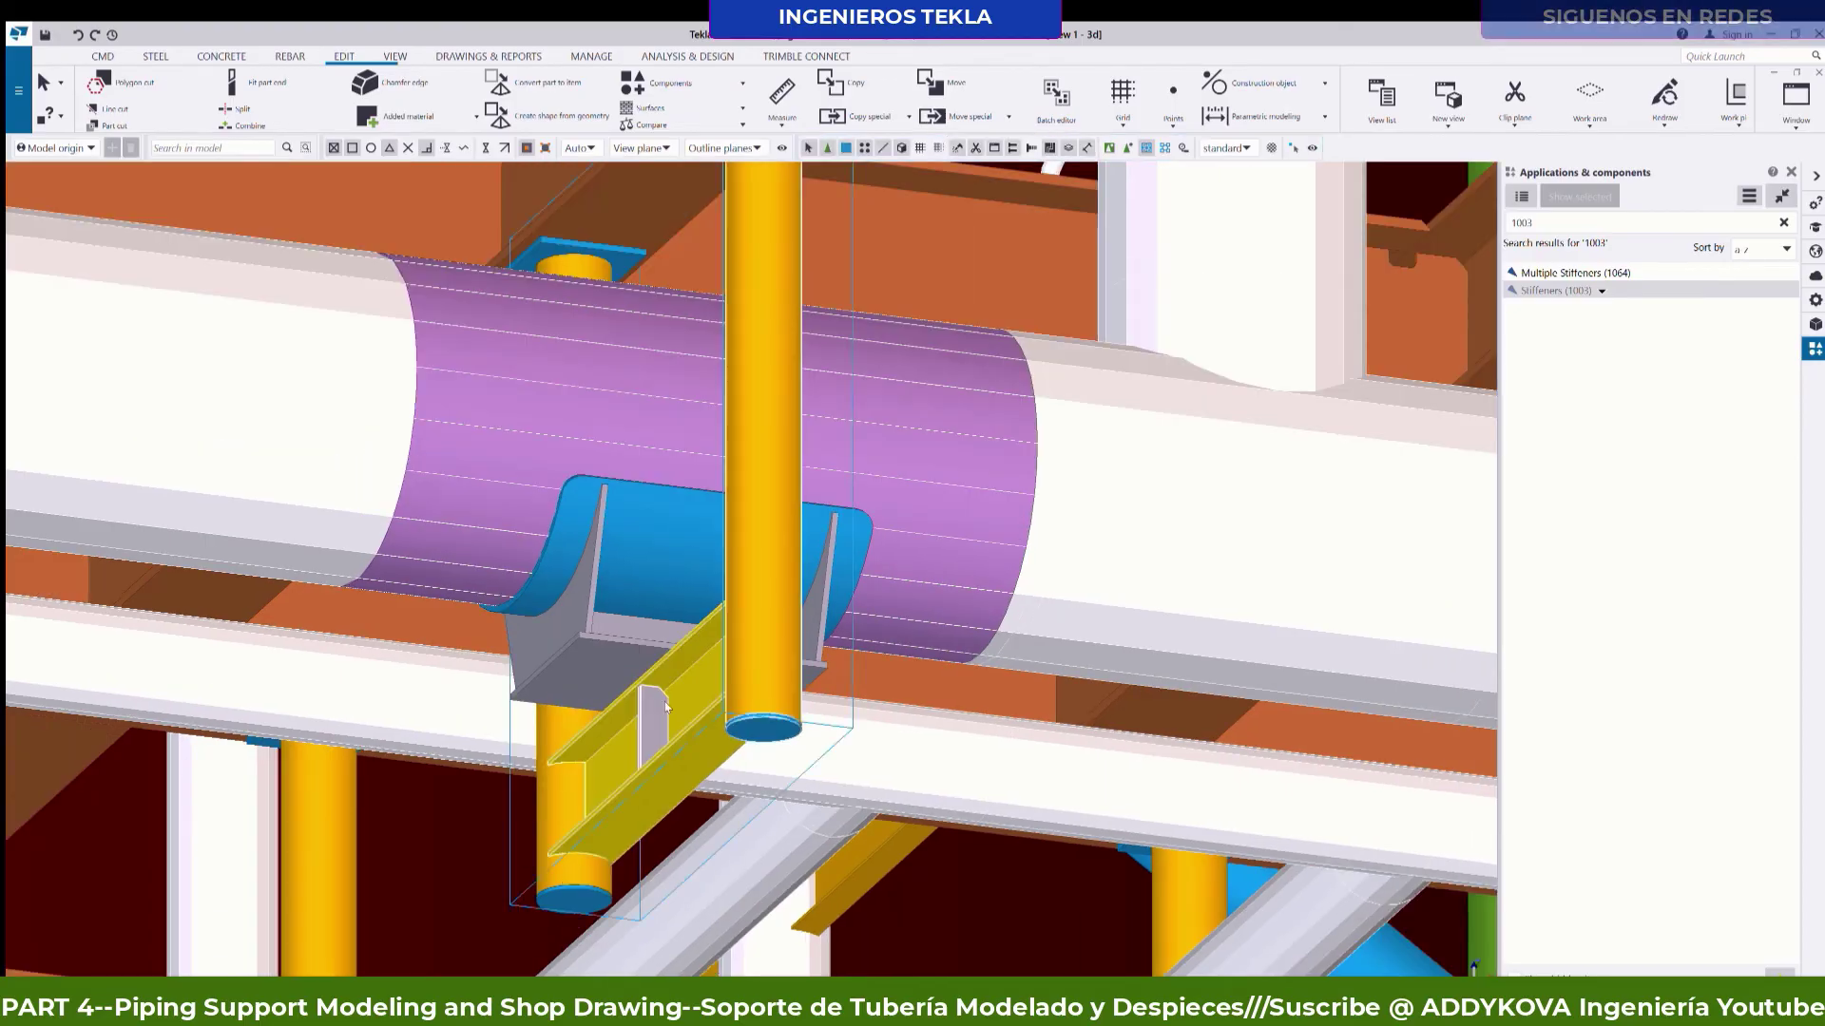
pyautogui.scroll(-3, 735, 394)
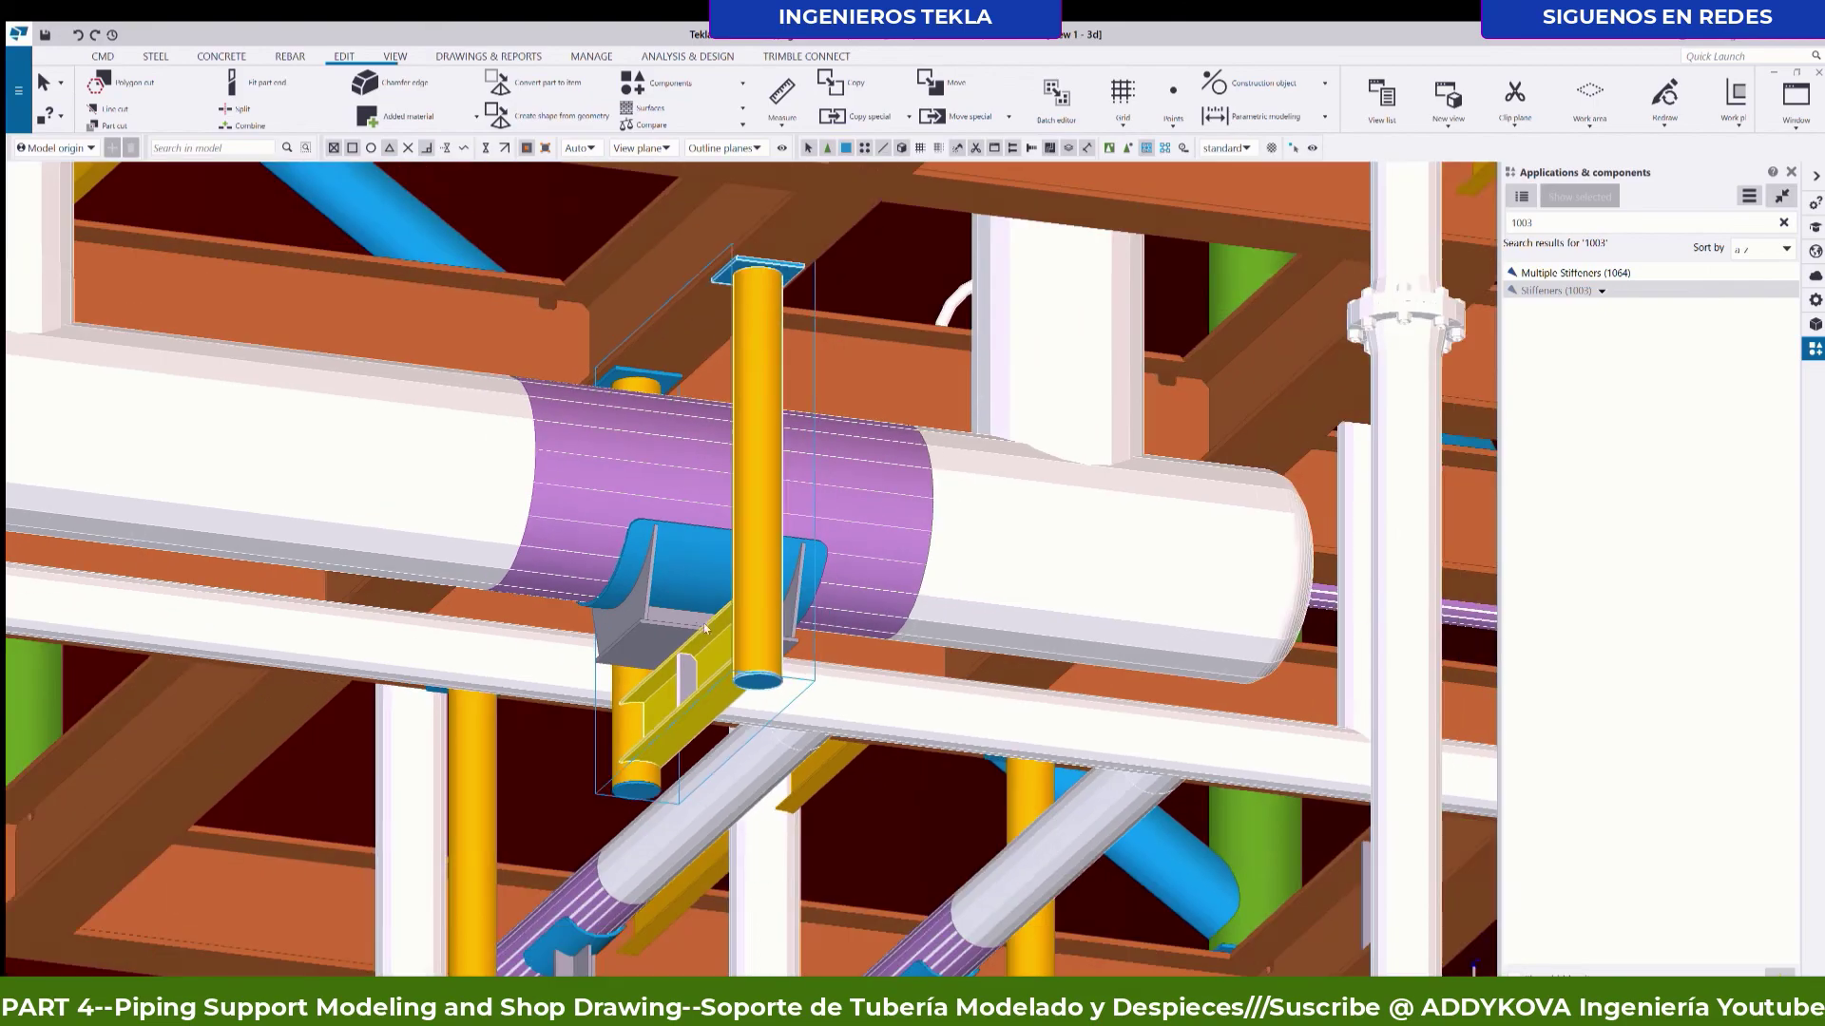
pyautogui.moveTo(703, 623)
pyautogui.keyDown('ctrl'); pyautogui.mouseDown(button='middle')
pyautogui.moveTo(662, 774)
pyautogui.moveTo(1232, 699)
pyautogui.moveTo(653, 642)
pyautogui.mouseUp(button='middle'); pyautogui.keyUp('ctrl')
pyautogui.scroll(3, 663, 774)
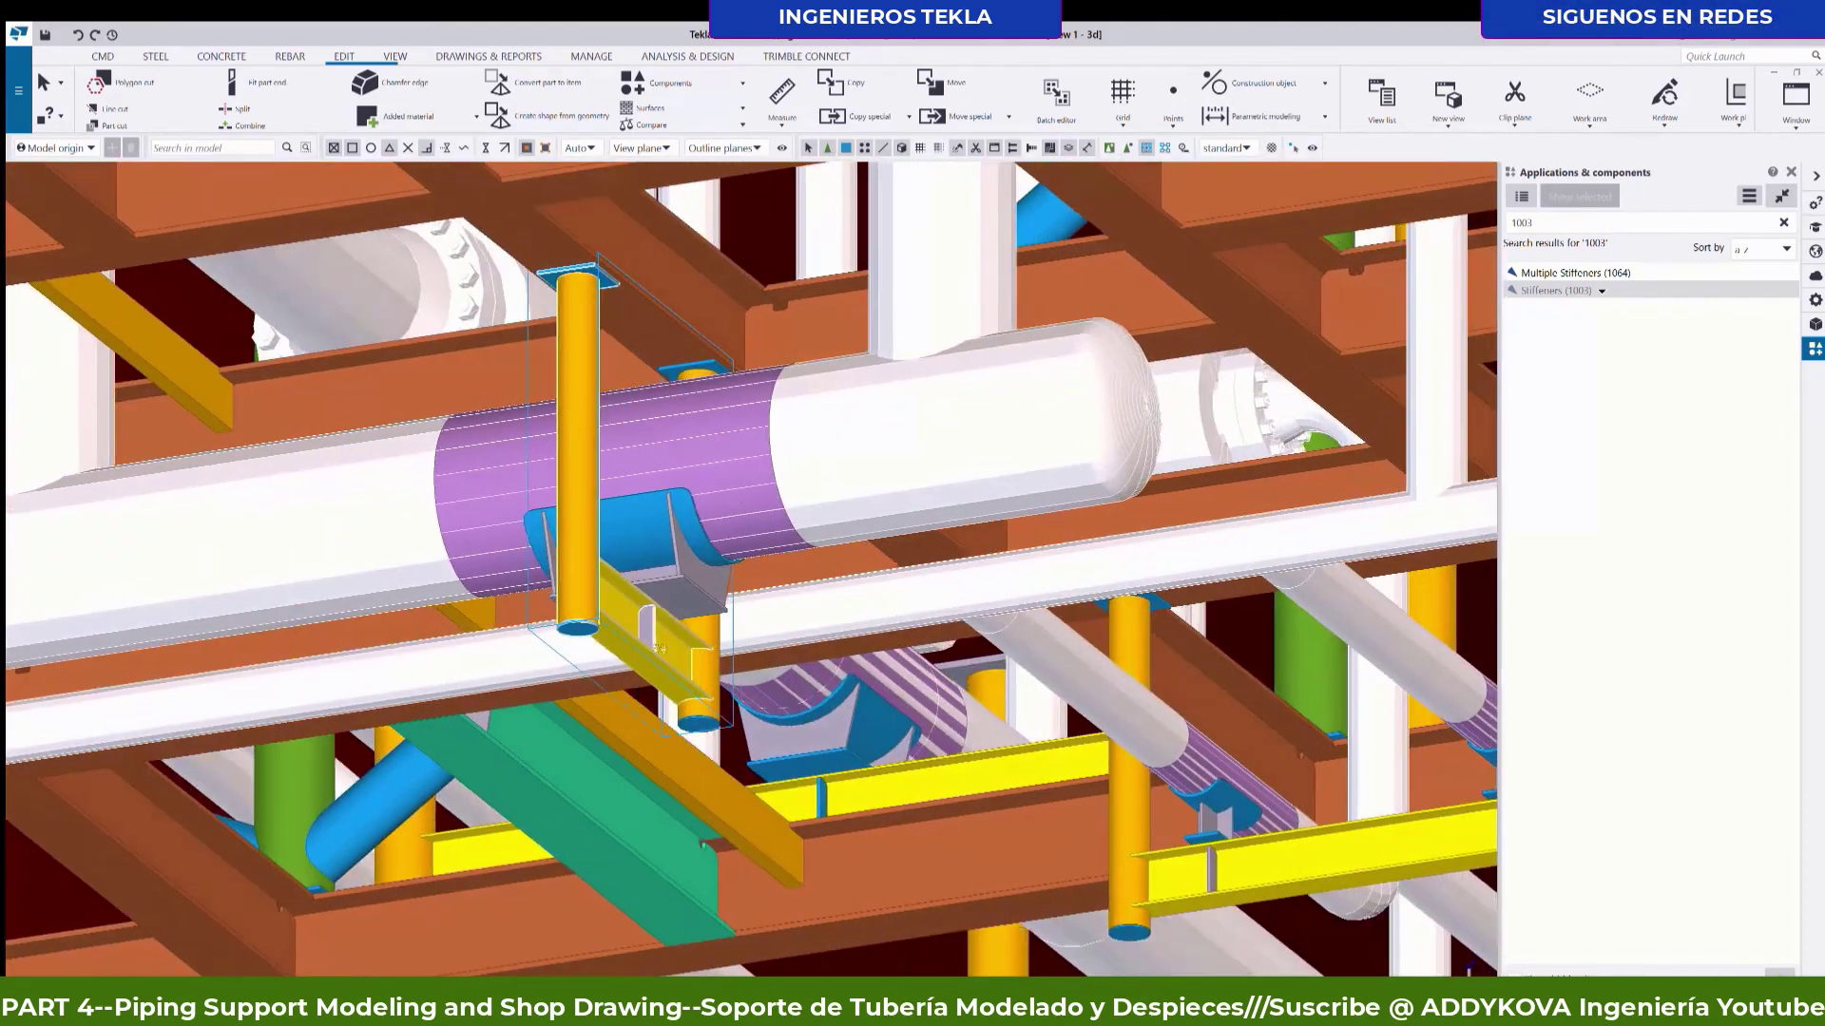
pyautogui.scroll(3, 653, 642)
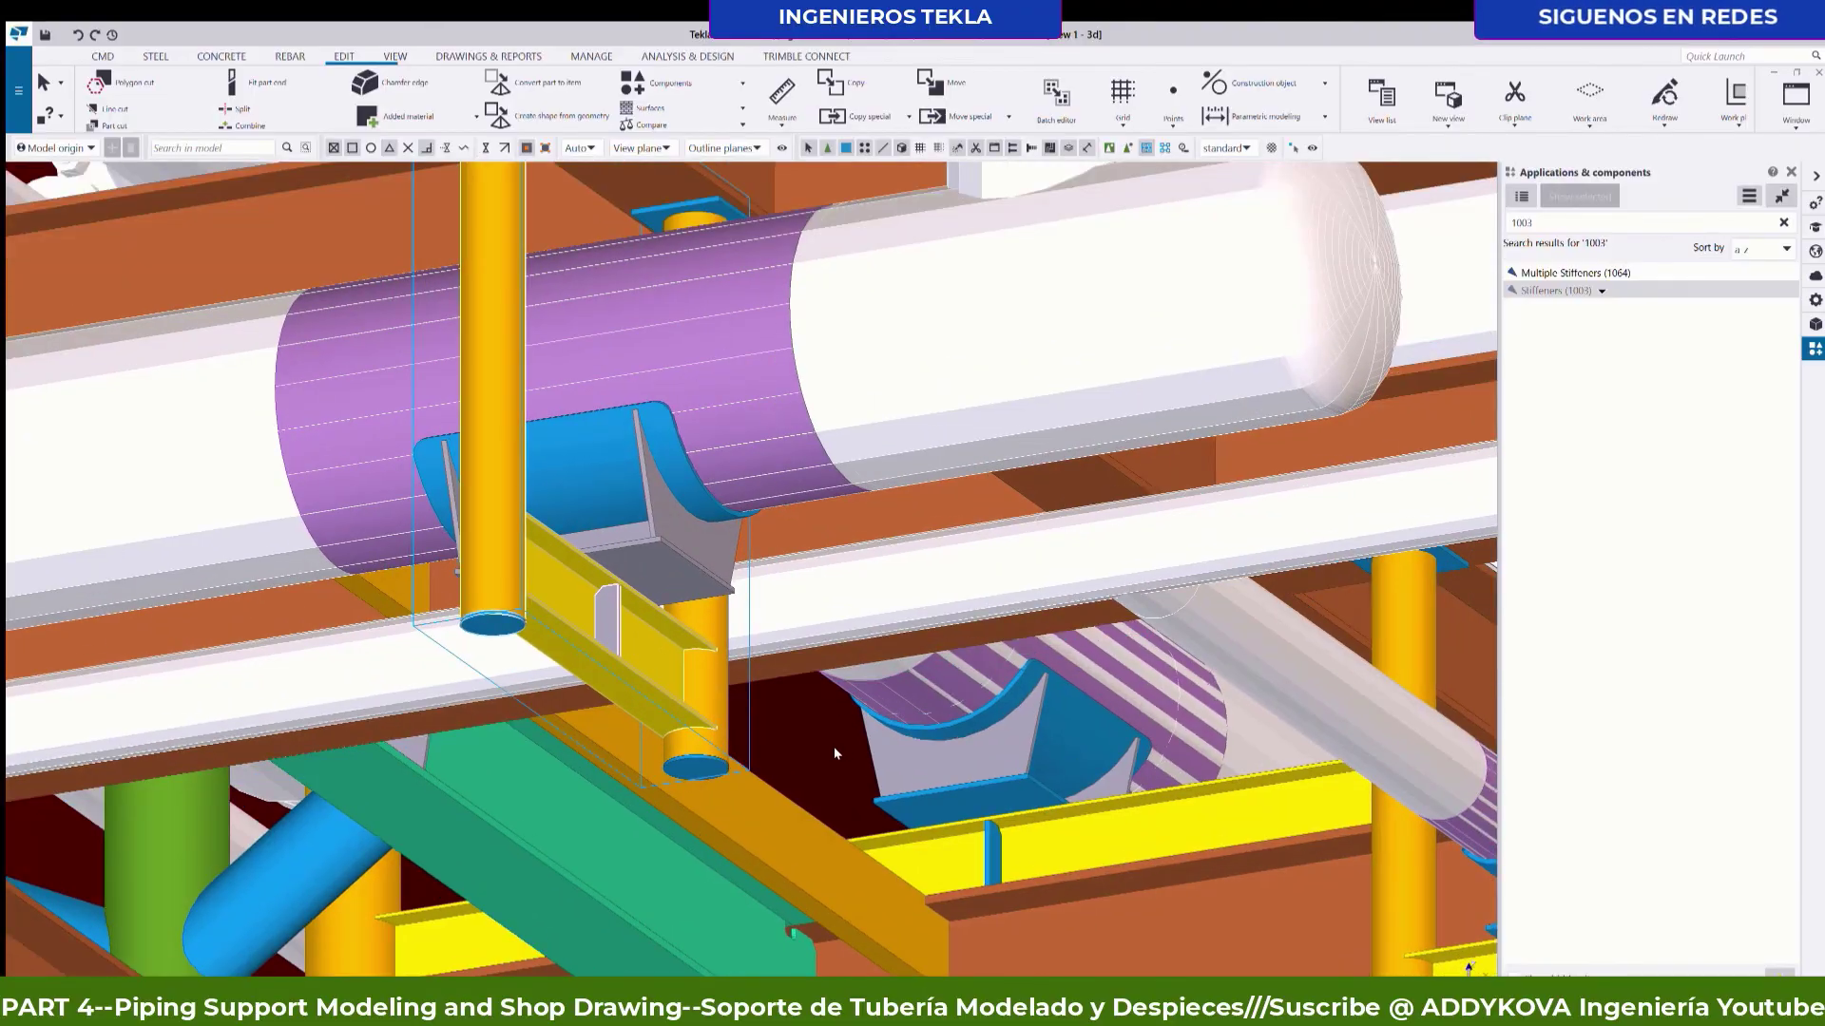